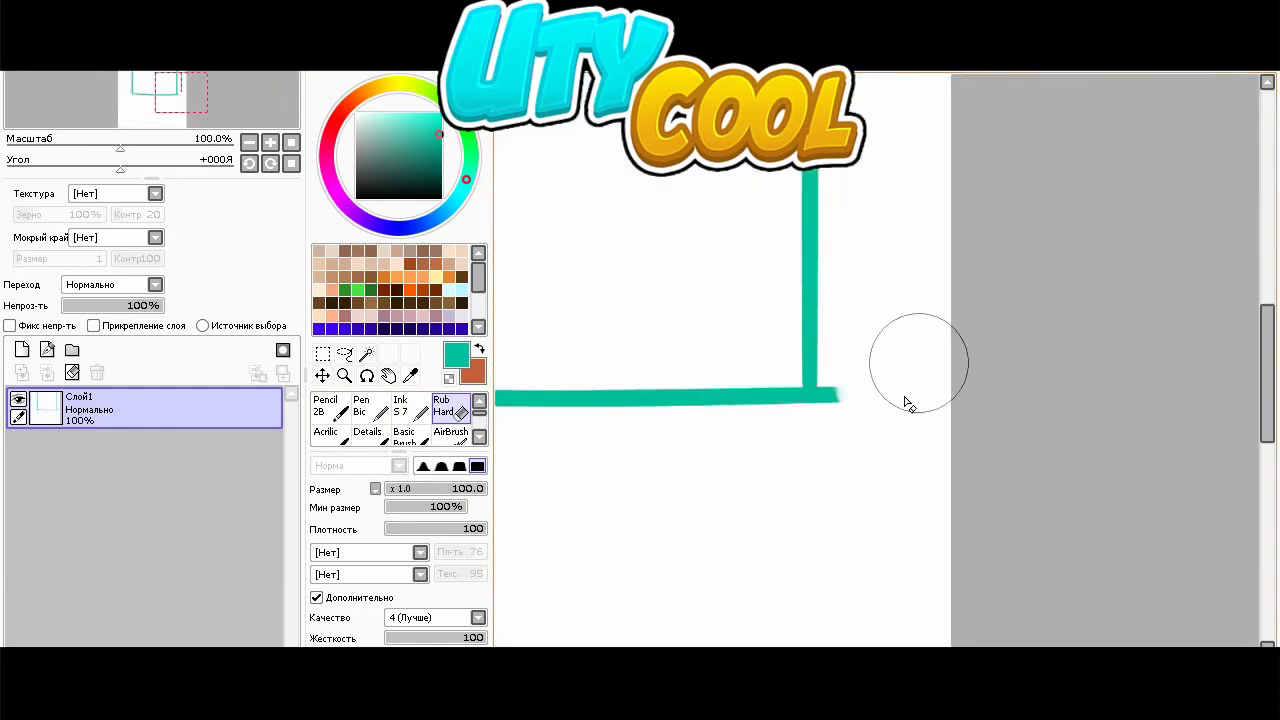
- Shrink the green face outline slightly and move it down so its open upper ends sit inside the canvas
scroll(905, 402, "up", 5)
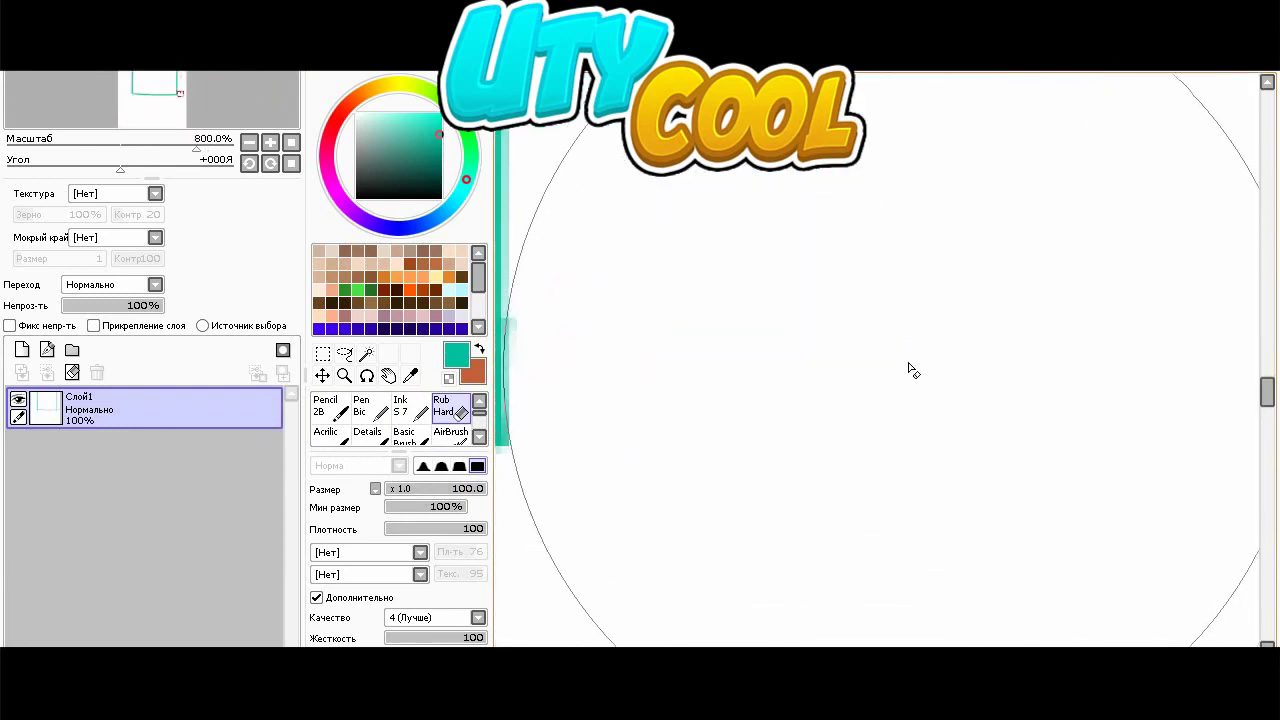
scroll(940, 400, "down", 9)
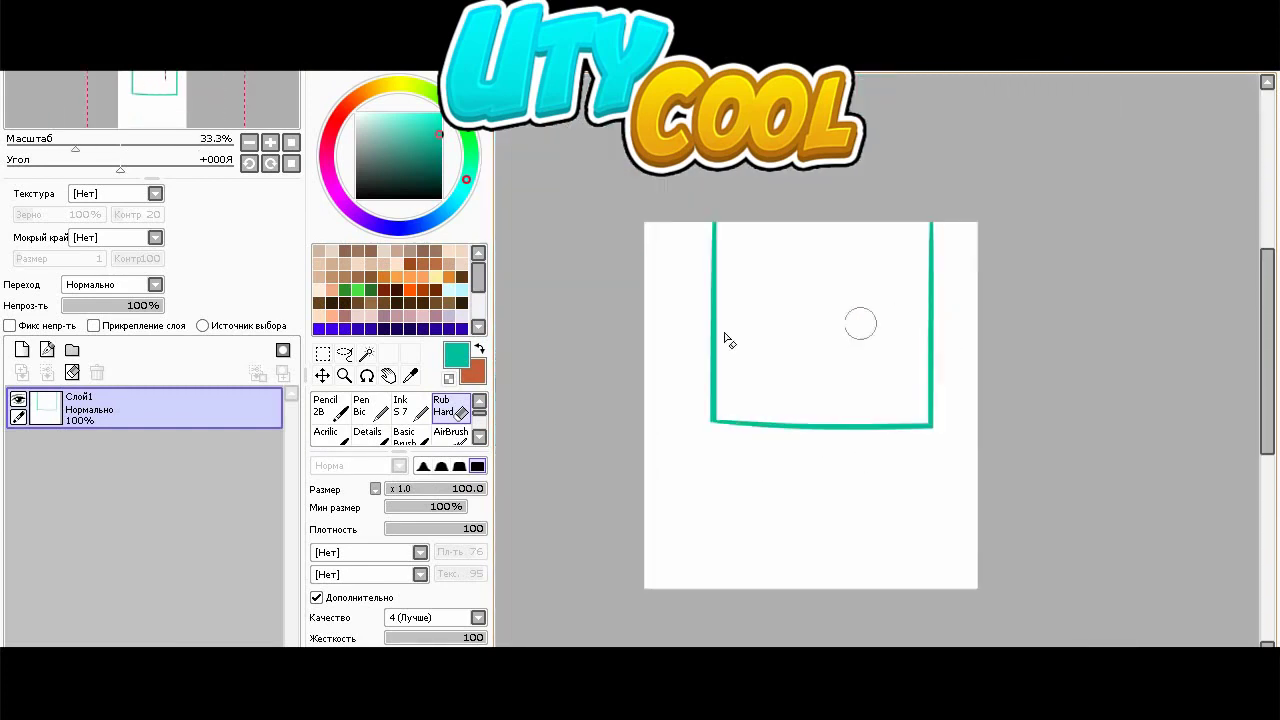
key("ctrl+t")
left_click_drag(762, 376, 746, 401)
left_click_drag(694, 452, 716, 426)
left_click_drag(793, 387, 781, 415)
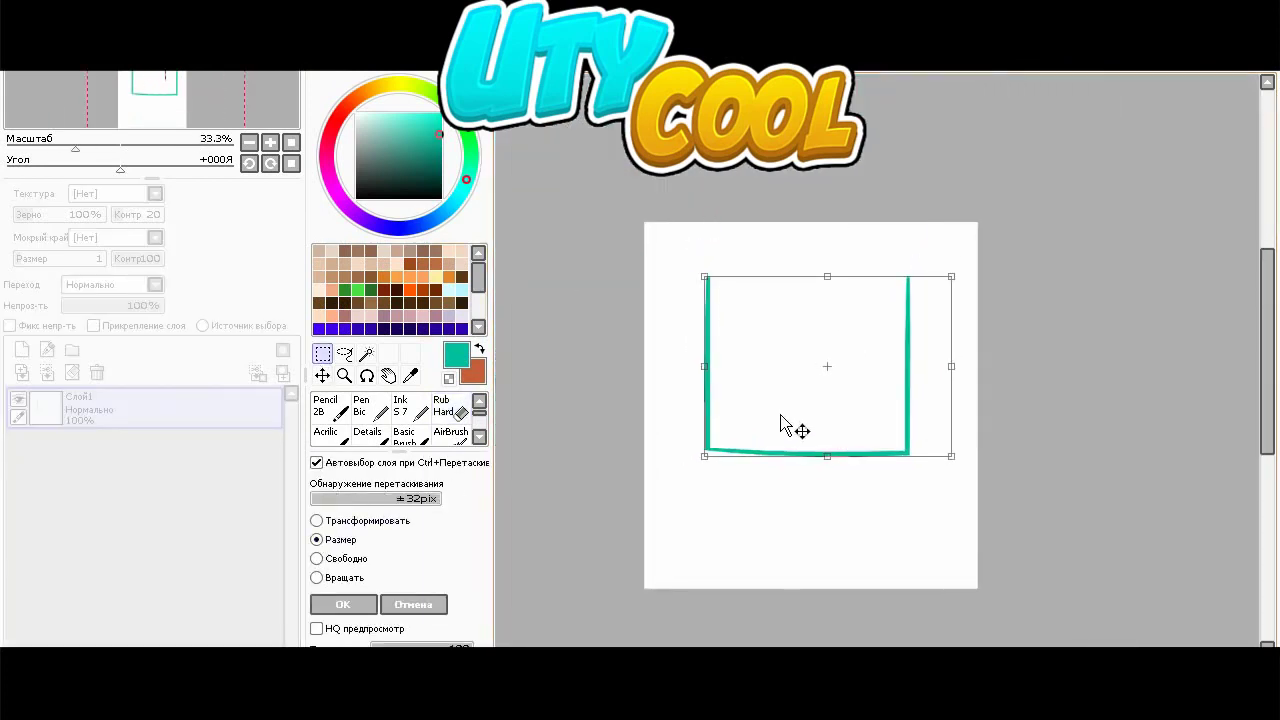
key("Return")
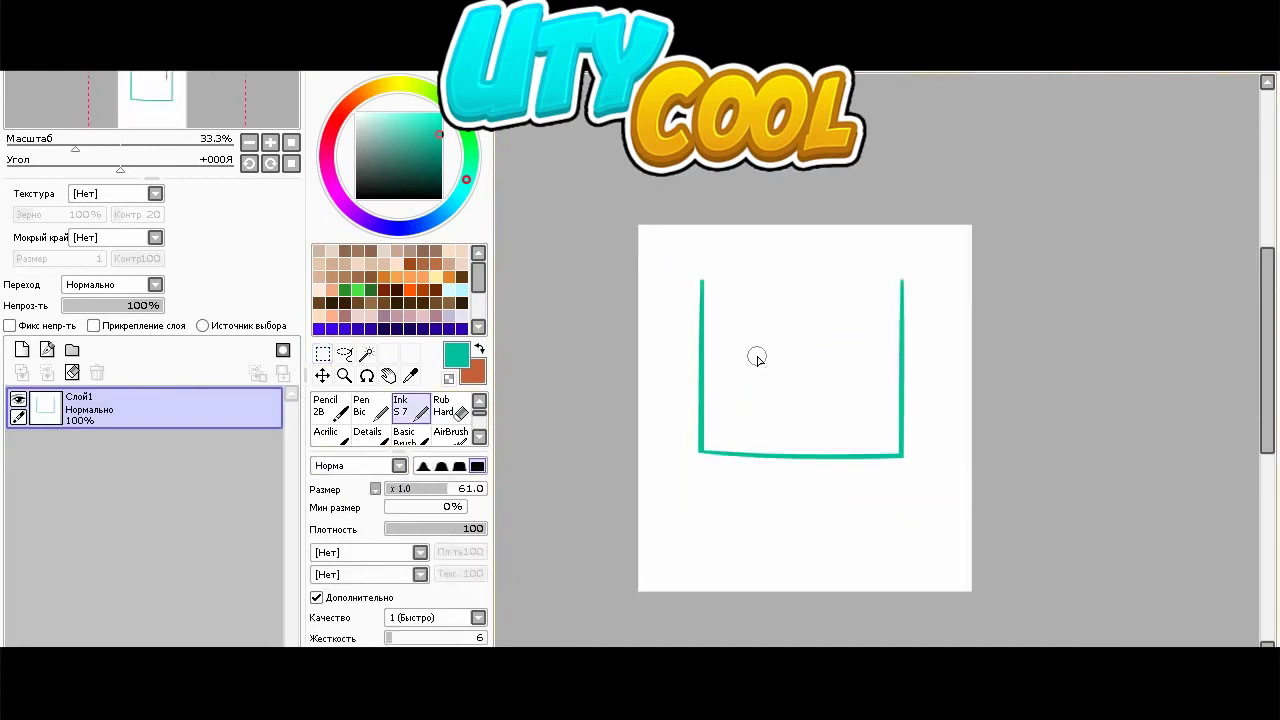
- Add a new layer above the face outline and sample the outline's green as the drawing colour
scroll(757, 357, "up", 1)
left_click(21, 350)
scroll(760, 360, "up", 1)
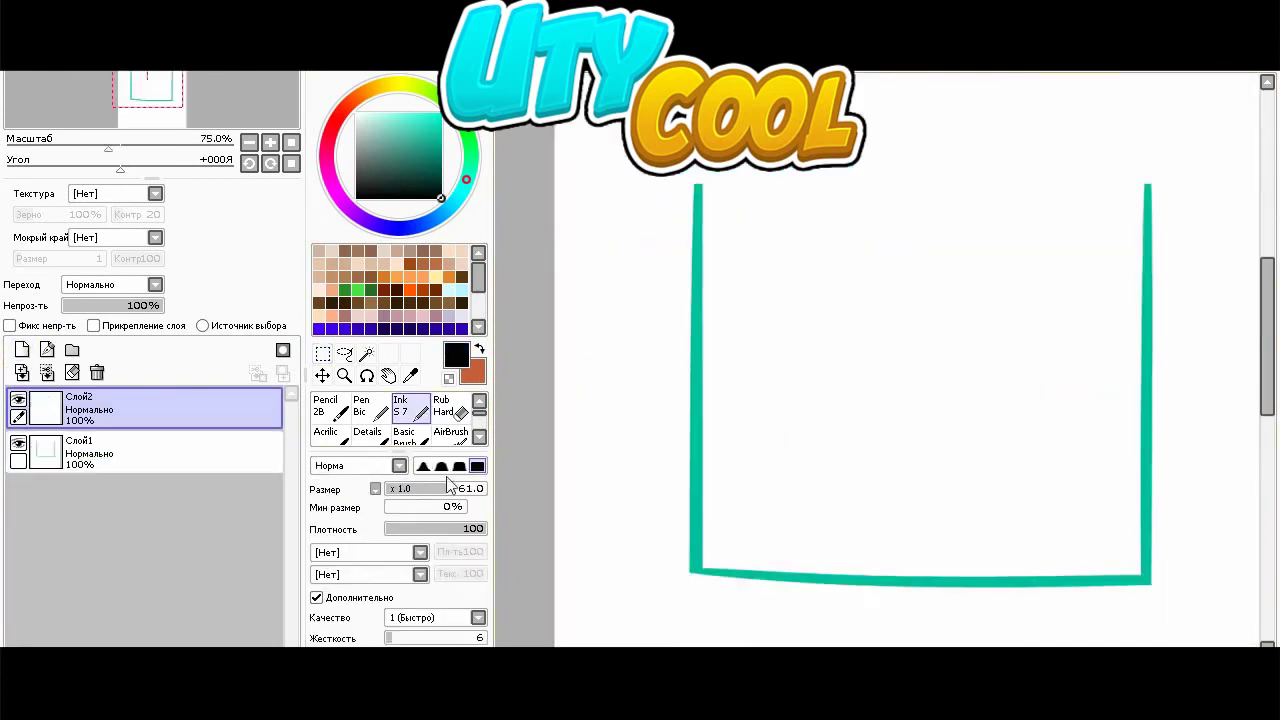
left_click(705, 330, "alt")
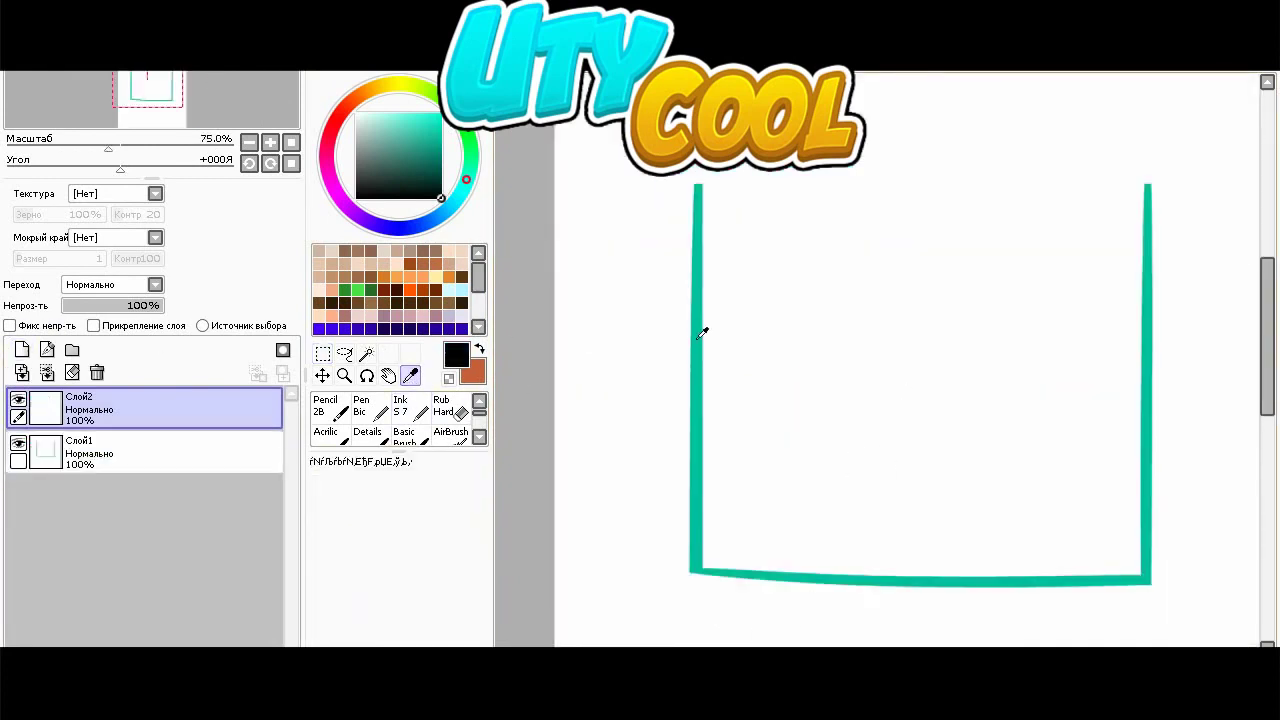
left_click_drag(722, 397, 822, 387)
mouse_move(1036, 254)
left_mouse_down()
mouse_move(938, 402)
mouse_move(1111, 414)
mouse_move(926, 445)
left_mouse_up()
key("ctrl+z")
key("ctrl+z")
key("ctrl+z")
mouse_move(1103, 411)
left_mouse_down()
mouse_move(949, 225)
mouse_move(920, 458)
mouse_move(937, 442)
mouse_move(1103, 427)
left_mouse_up()
key("ctrl+z")
key("ctrl+z")
key("ctrl+z")
- Draw the green outline of the right eye with a rounded top, slanted outer side and nearly flat base
left_click_drag(921, 408, 1107, 406)
mouse_move(1106, 406)
left_mouse_down()
mouse_move(986, 240)
mouse_move(922, 501)
left_mouse_up()
key("ctrl+z")
left_click(452, 407)
scroll(845, 481, "up", 2)
scroll(1063, 527, "up", 3)
scroll(903, 400, "down", 5)
scroll(903, 400, "up", 3)
- Enlarge the right eye outline slightly in width and height
key("ctrl+t")
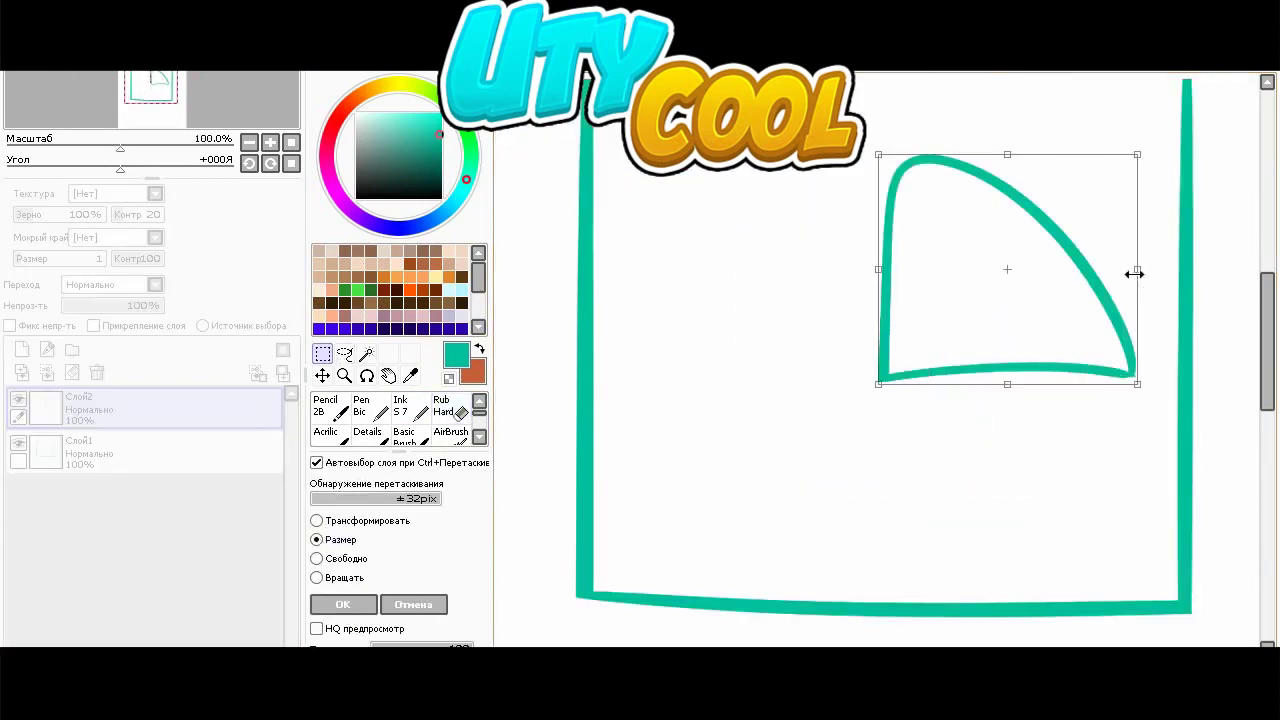
left_click_drag(1134, 274, 1152, 272)
left_click_drag(1007, 154, 1007, 134)
left_click_drag(879, 254, 884, 252)
key("Return")
- Copy the right eye outline to a new layer, flip it horizontally and place it as the left eye
scroll(706, 522, "down", 1)
left_click_drag(754, 486, 1113, 194)
left_click(85, 40)
left_click(130, 143)
left_click(316, 541)
left_click_drag(887, 410, 738, 371)
left_click(343, 670)
scroll(763, 437, "up", 1)
scroll(763, 437, "up", 1)
left_click(345, 604)
key("ctrl+d")
- Shift the right eye outline on layer Слой2 slightly away from the left eye
left_click(150, 453)
key("ctrl+t")
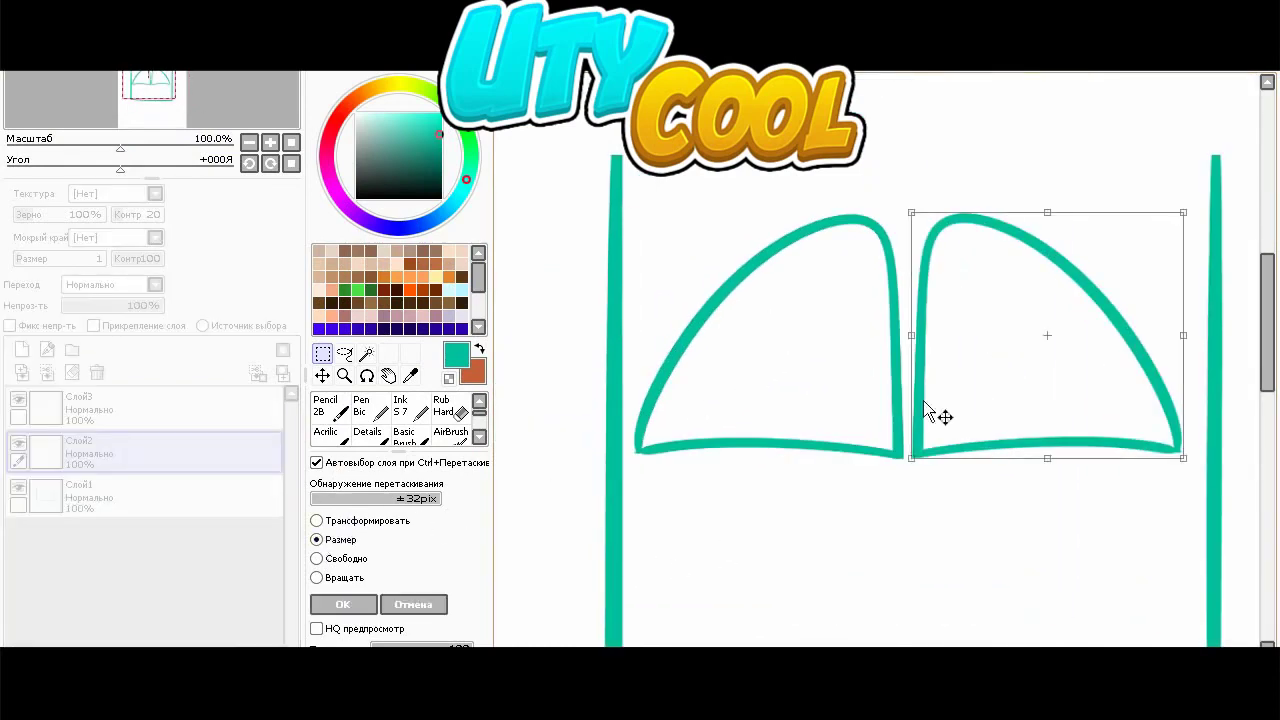
left_click_drag(936, 398, 949, 398)
left_click(343, 603)
scroll(752, 457, "down", 3)
scroll(752, 457, "up", 2)
- Reposition the two eye outlines so they sit evenly inside the face with a gap between them
left_click(190, 412)
left_click(330, 540)
scroll(655, 430, "up", 1)
left_click_drag(831, 232, 891, 249)
key("Return")
left_click(150, 452)
key("ctrl+t")
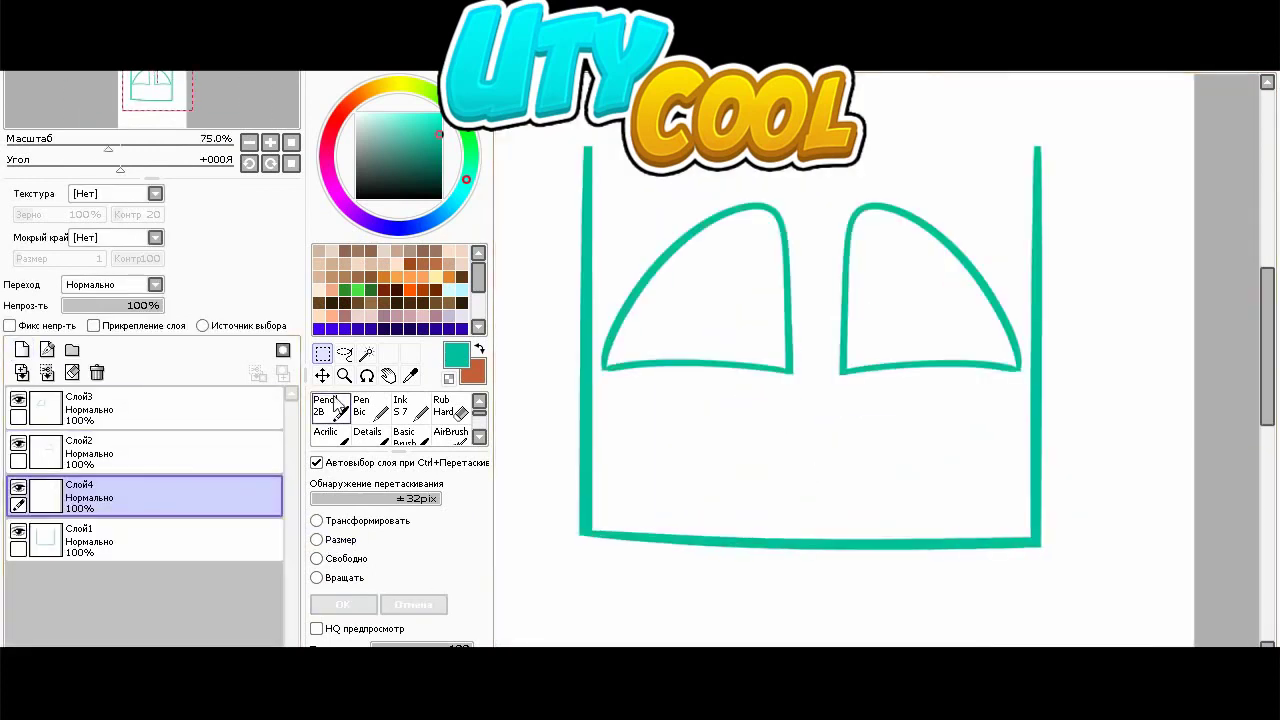
- Draw a black iris arc in each eye with the Ink brush and erase the ends below the lower lids
left_click(405, 408)
left_click(441, 198)
scroll(707, 312, "up", 2)
left_click_drag(866, 332, 779, 477)
left_click_drag(987, 330, 1031, 462)
left_click(450, 408)
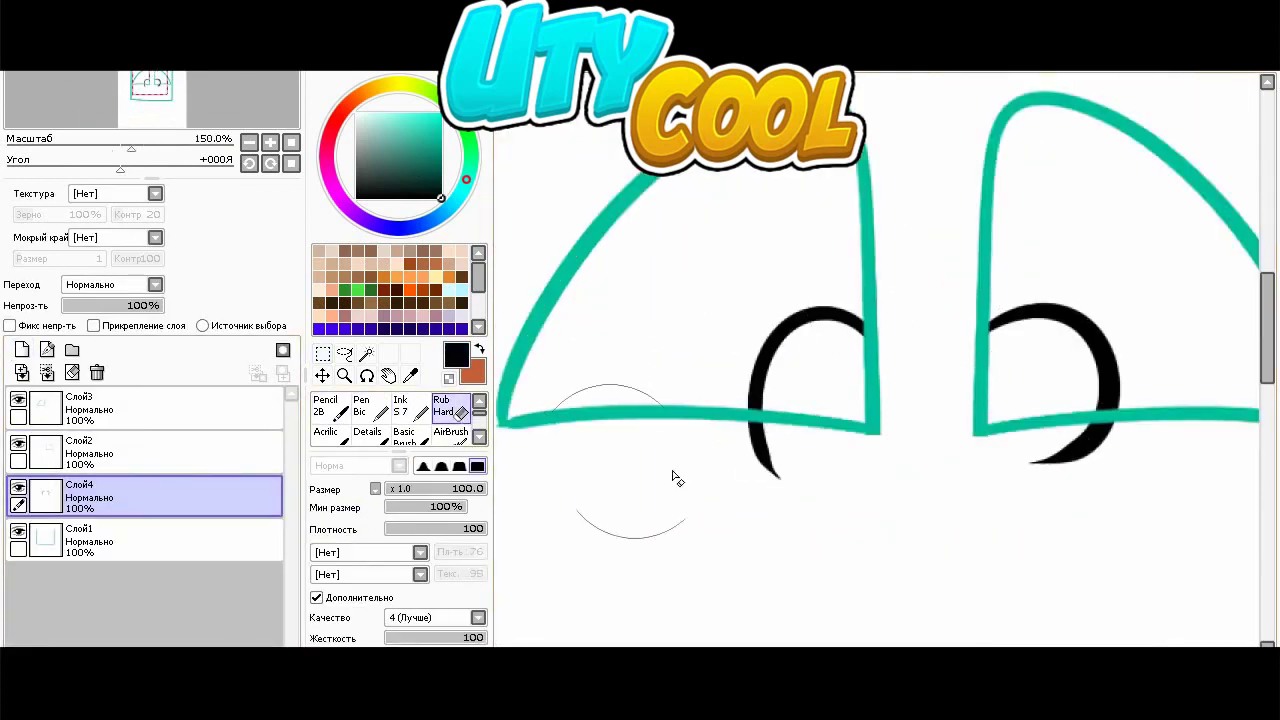
left_click_drag(755, 484, 772, 484)
left_click_drag(1040, 490, 1120, 490)
scroll(955, 476, "down", 4)
scroll(930, 455, "up", 5)
- Select the right eye's iris arc and scale it down to match the left one
left_click(322, 354)
scroll(866, 369, "down", 1)
left_click_drag(914, 333, 1113, 512)
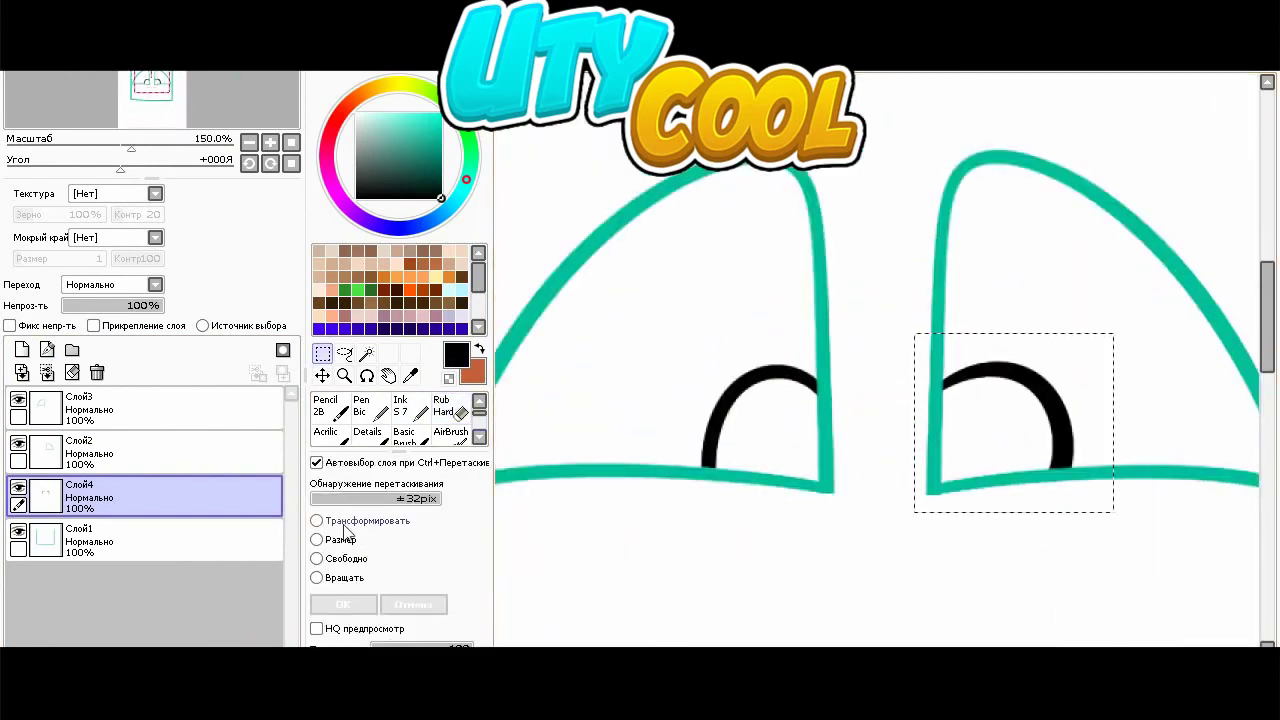
left_click(340, 539)
scroll(700, 400, "down", 3)
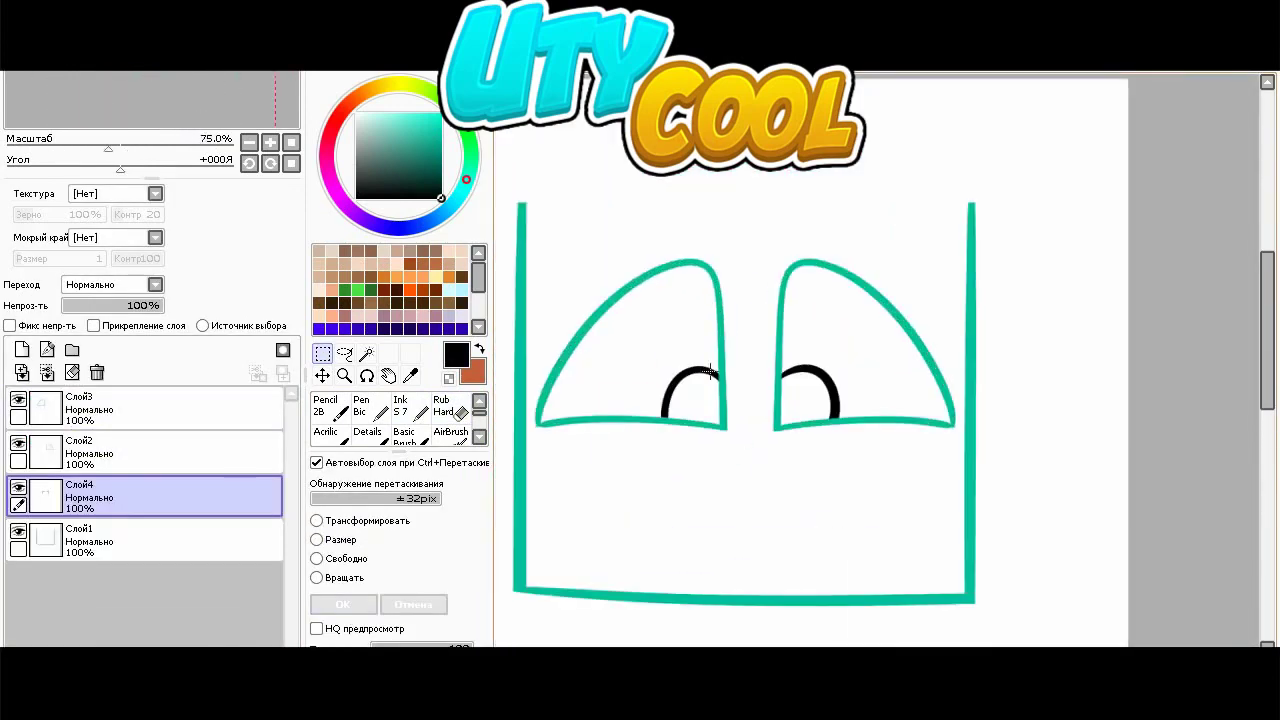
key("Return")
scroll(641, 347, "up", 1)
key("ctrl+z")
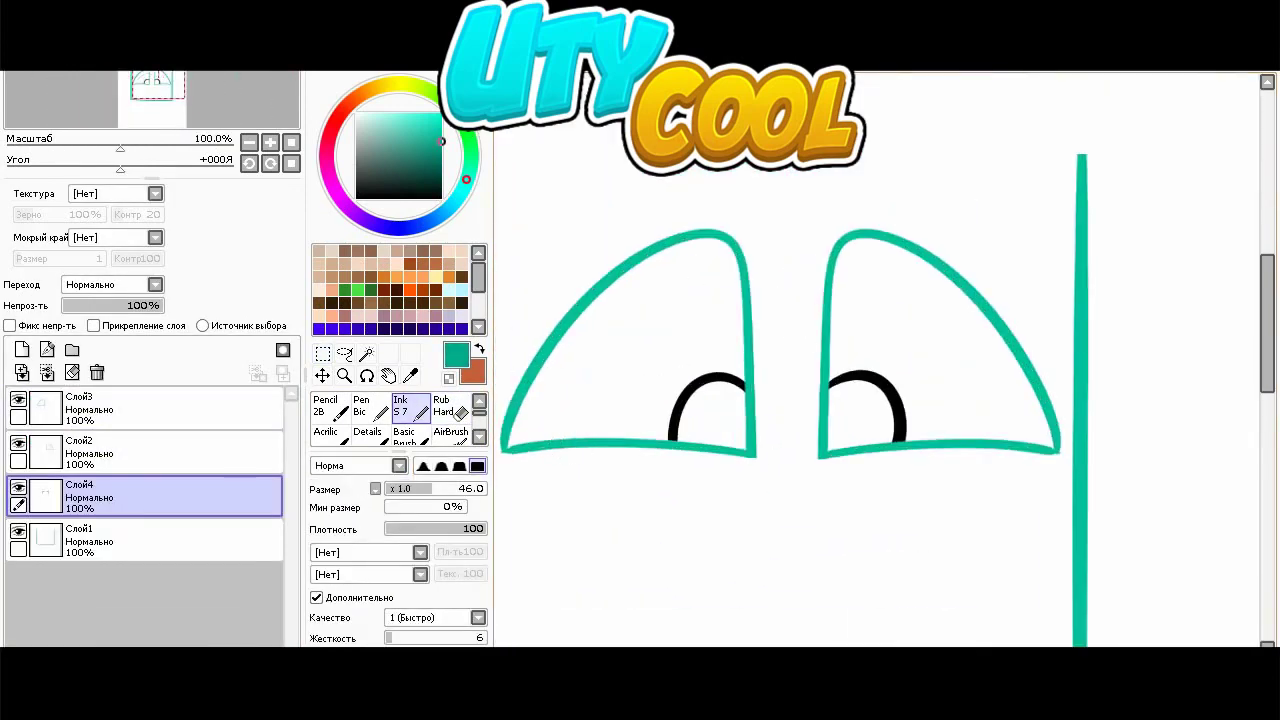
left_click_drag(748, 300, 665, 545)
left_click_drag(830, 302, 930, 553)
key("ctrl+z")
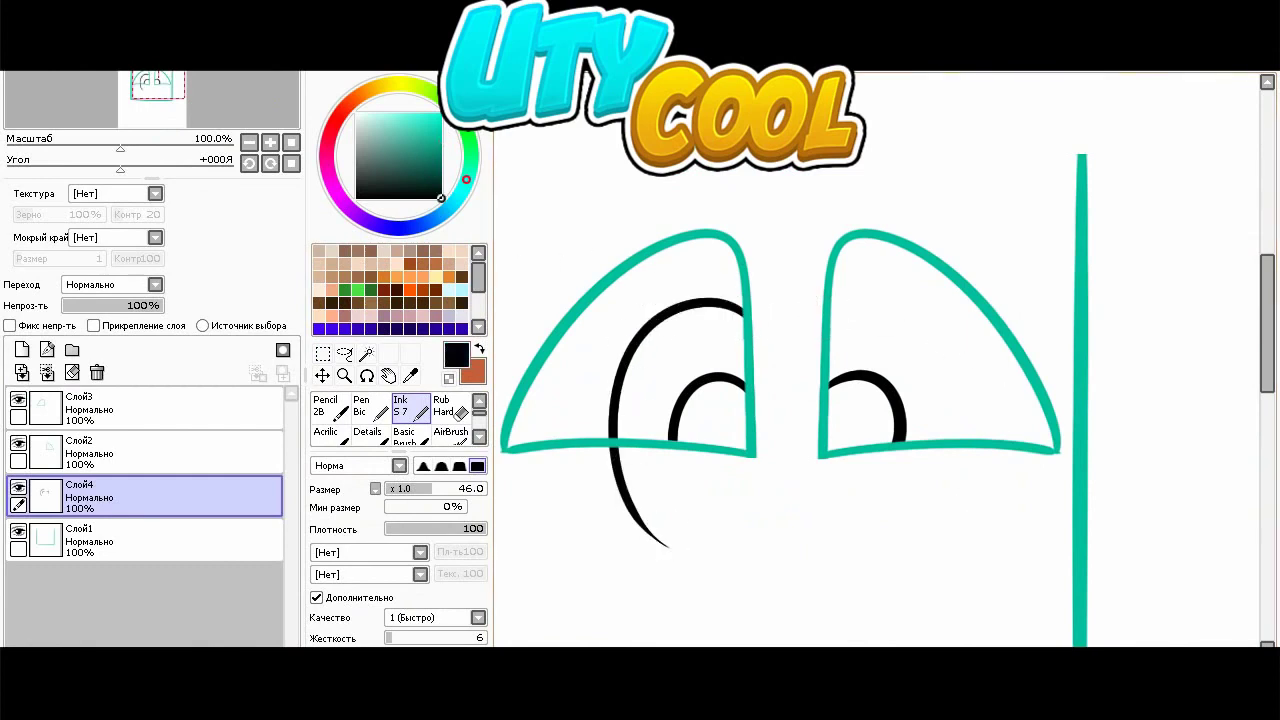
key("ctrl+z")
- Enlarge the left eye's iris arc upward and outward, keeping its base on the lower lid
key("ctrl+t")
mouse_move(668, 376)
left_mouse_down()
mouse_move(613, 318)
mouse_move(620, 327)
left_mouse_up()
left_click_drag(684, 447, 685, 450)
left_click(343, 605)
- Select the right eye's iris arc and enlarge it to match the left one
left_click_drag(930, 350, 804, 490)
key("ctrl+t")
left_click(317, 545)
left_click_drag(908, 370, 943, 330)
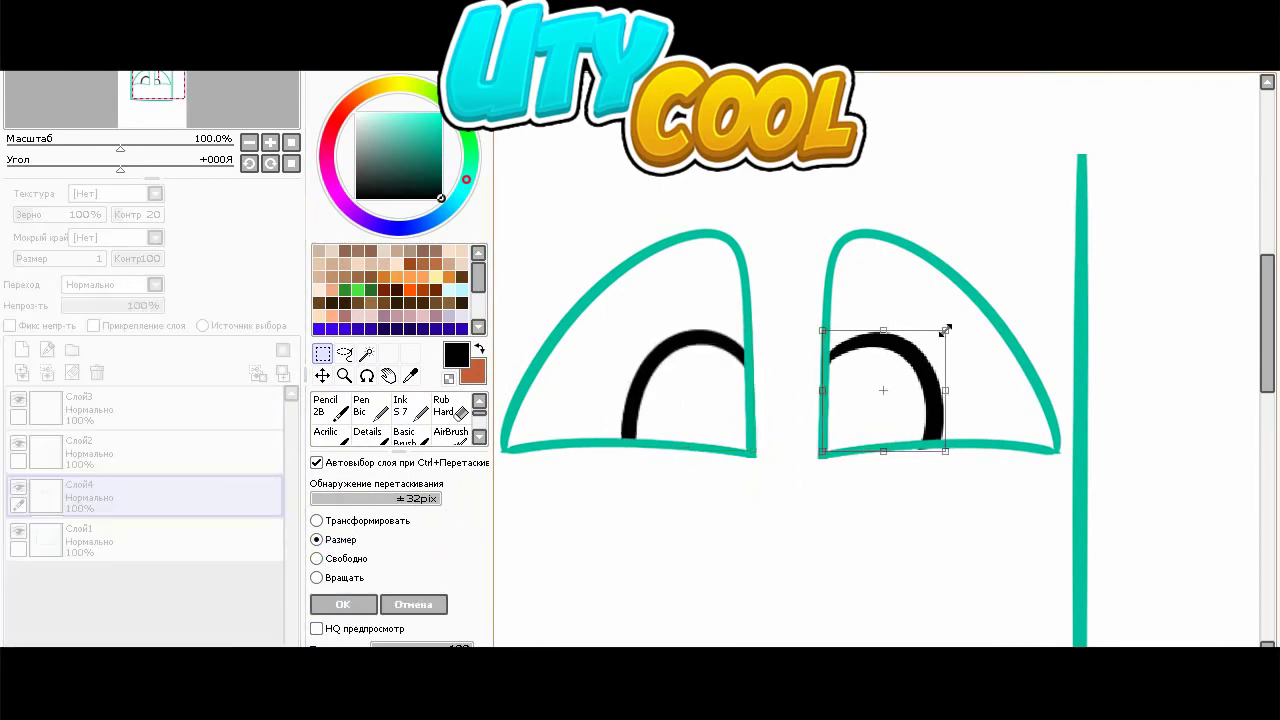
key("Return")
- Add a new top layer and paint a thick black upper eyelid along the left eye with the Ink brush at size 24
scroll(758, 325, "down", 2)
left_click(169, 441)
left_click(150, 410)
left_click(22, 349)
left_click(421, 416)
scroll(690, 300, "up", 2)
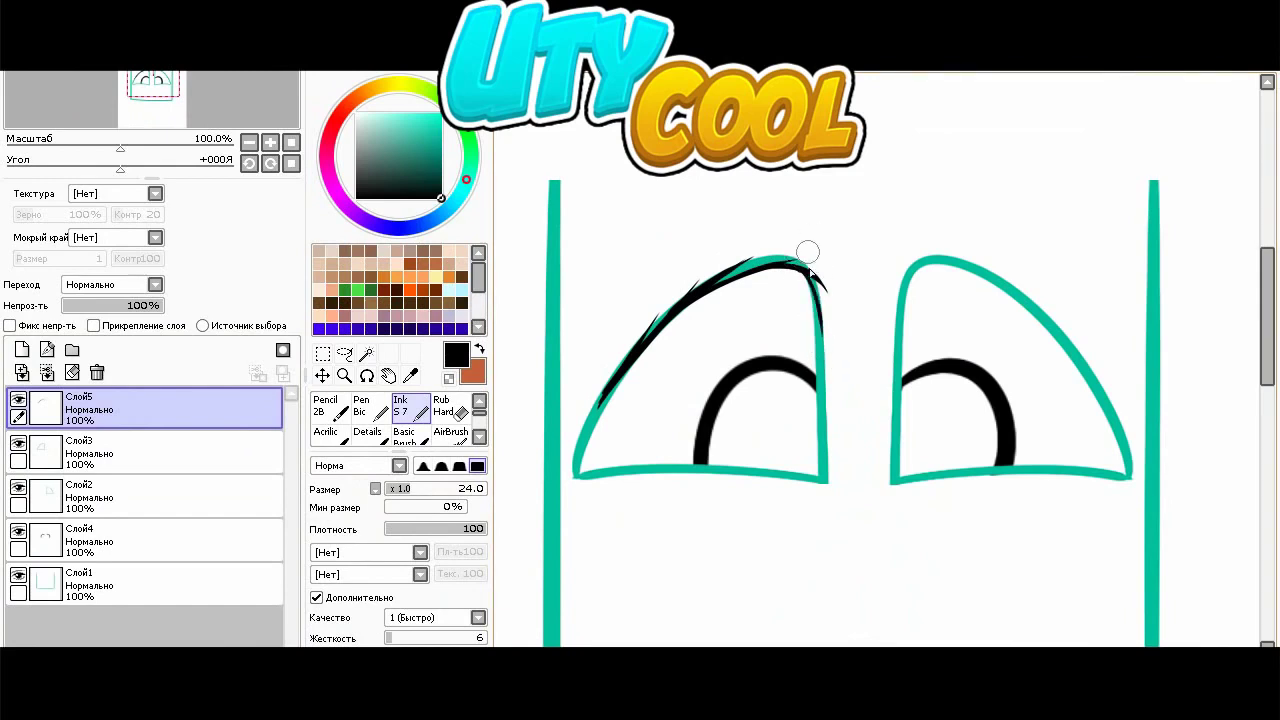
key("e")
key("e")
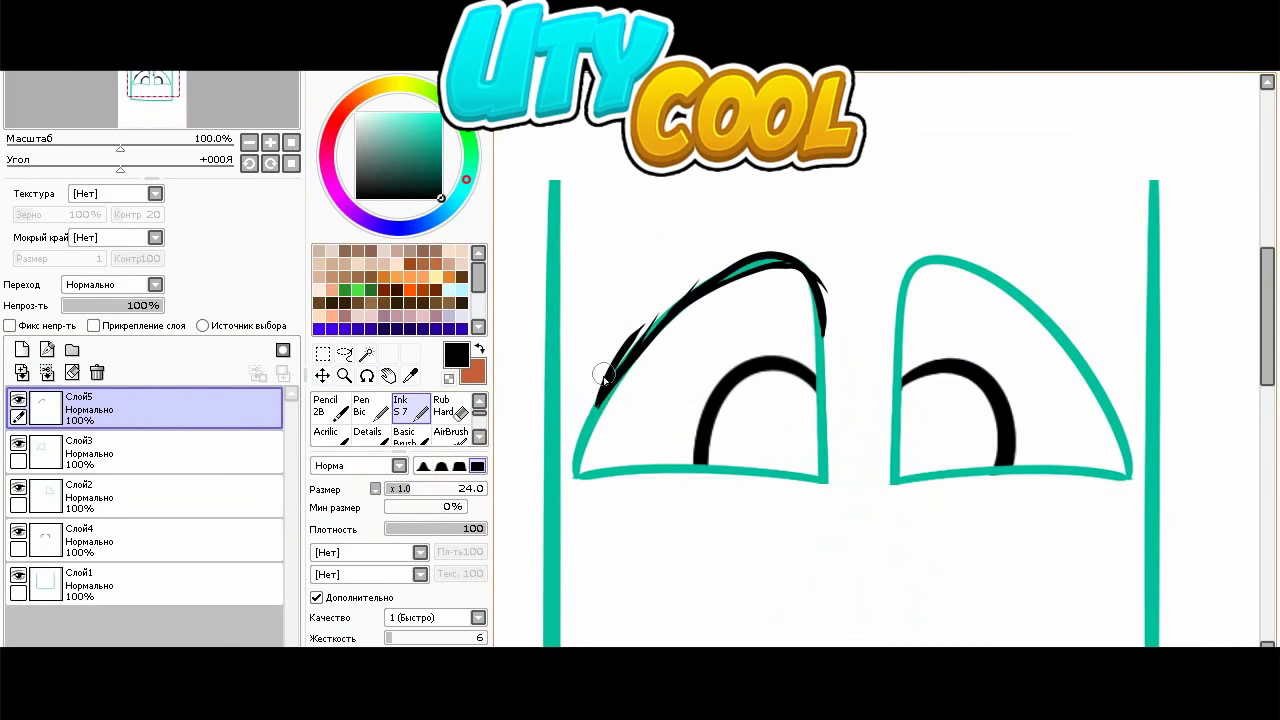
mouse_move(612, 362)
left_mouse_down()
mouse_move(688, 292)
mouse_move(740, 274)
left_mouse_up()
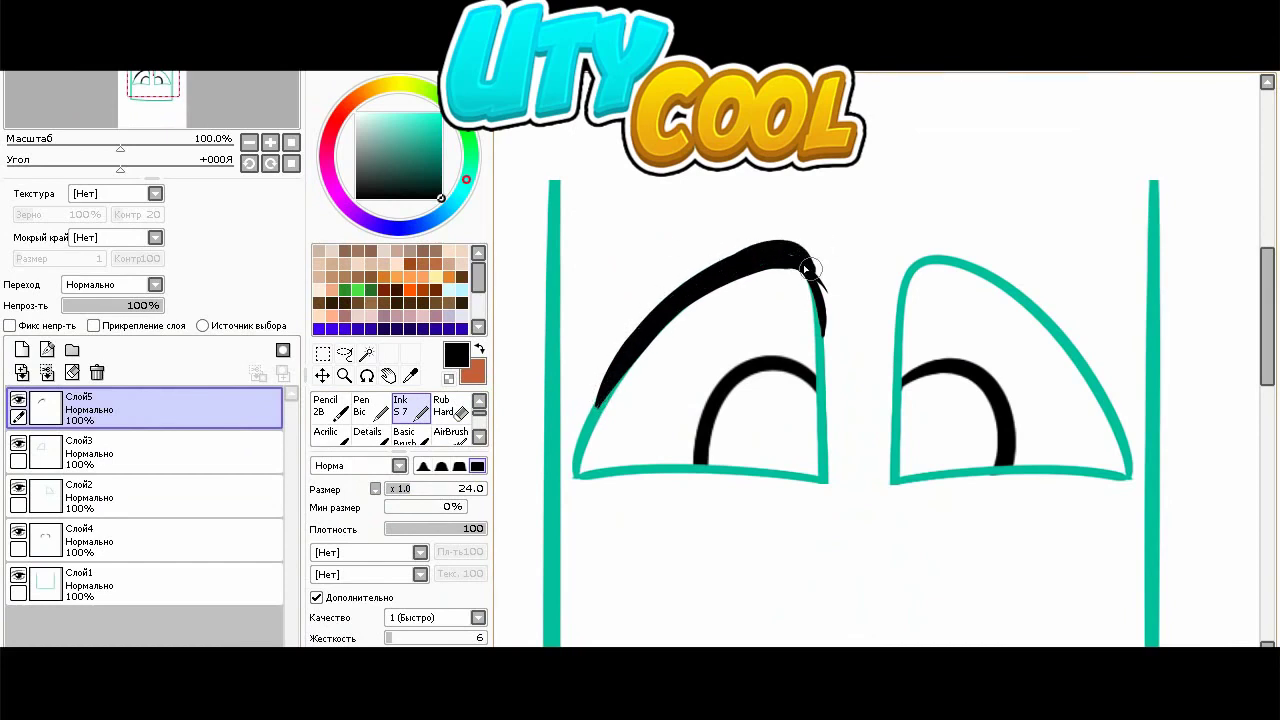
- Resize the black left eyelid so it fits over the left eye outline
left_click_drag(733, 137, 692, 229)
left_click(322, 354)
left_click(340, 540)
left_click_drag(642, 418, 638, 431)
left_click_drag(662, 342, 664, 318)
left_click_drag(667, 338, 662, 353)
left_click_drag(780, 425, 783, 425)
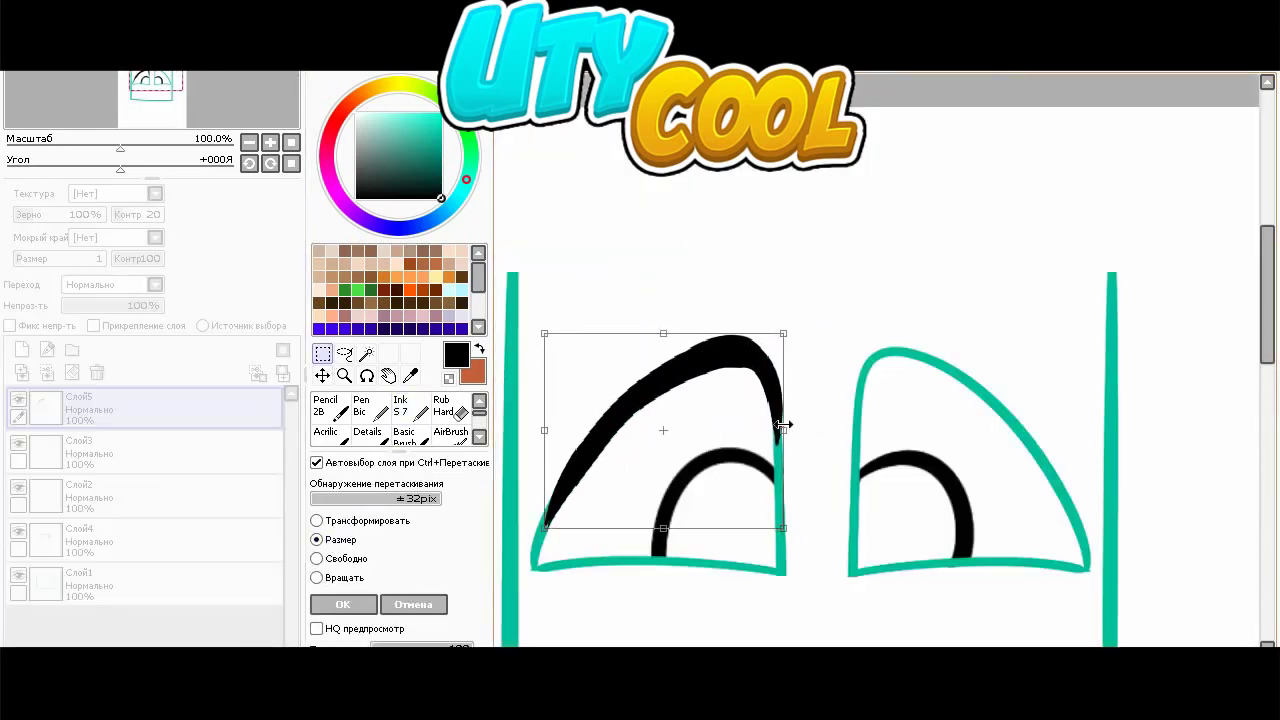
left_click(342, 605)
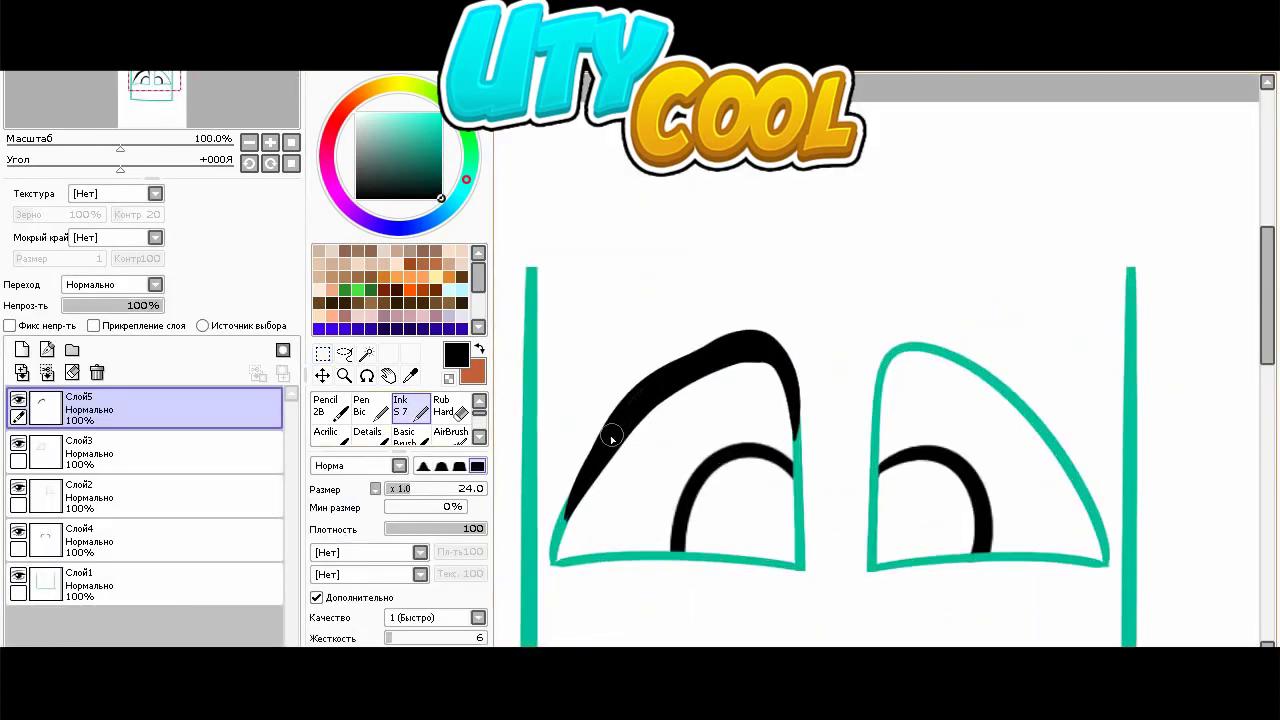
- Thicken the upper edge of the black left eyelid and smooth its contour with the eraser at size 16
left_click_drag(606, 434, 737, 331)
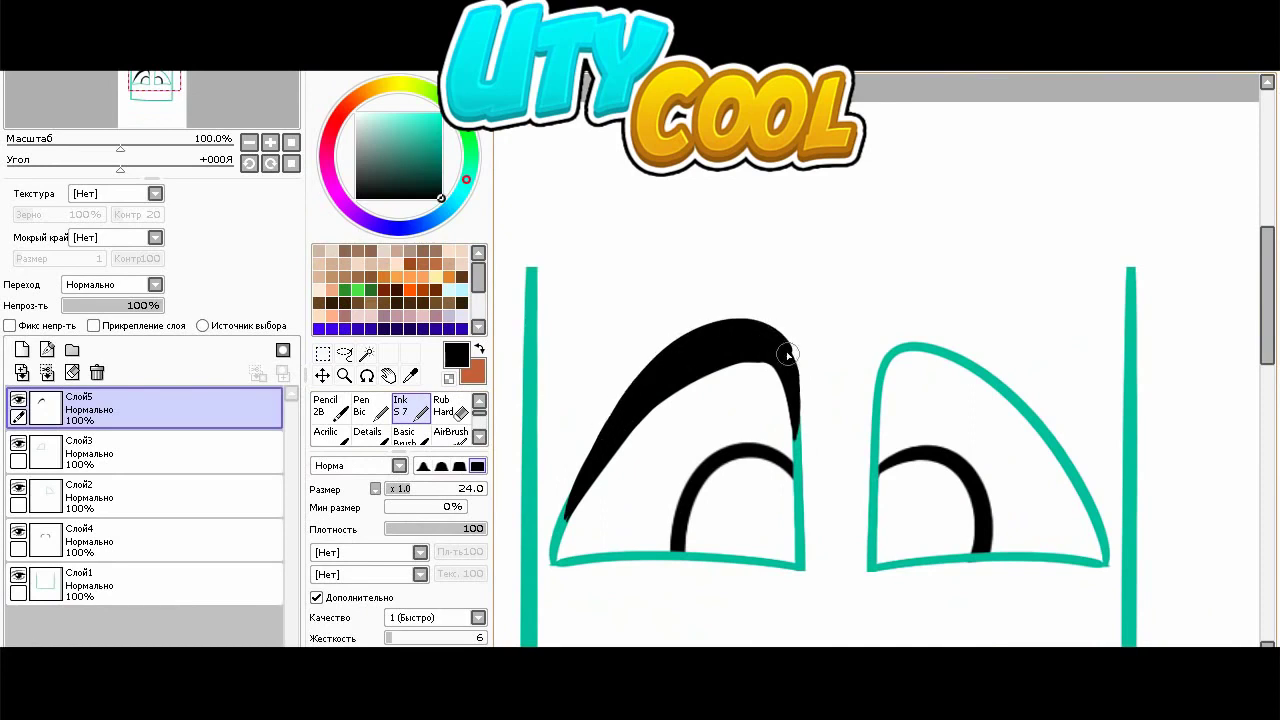
key("e")
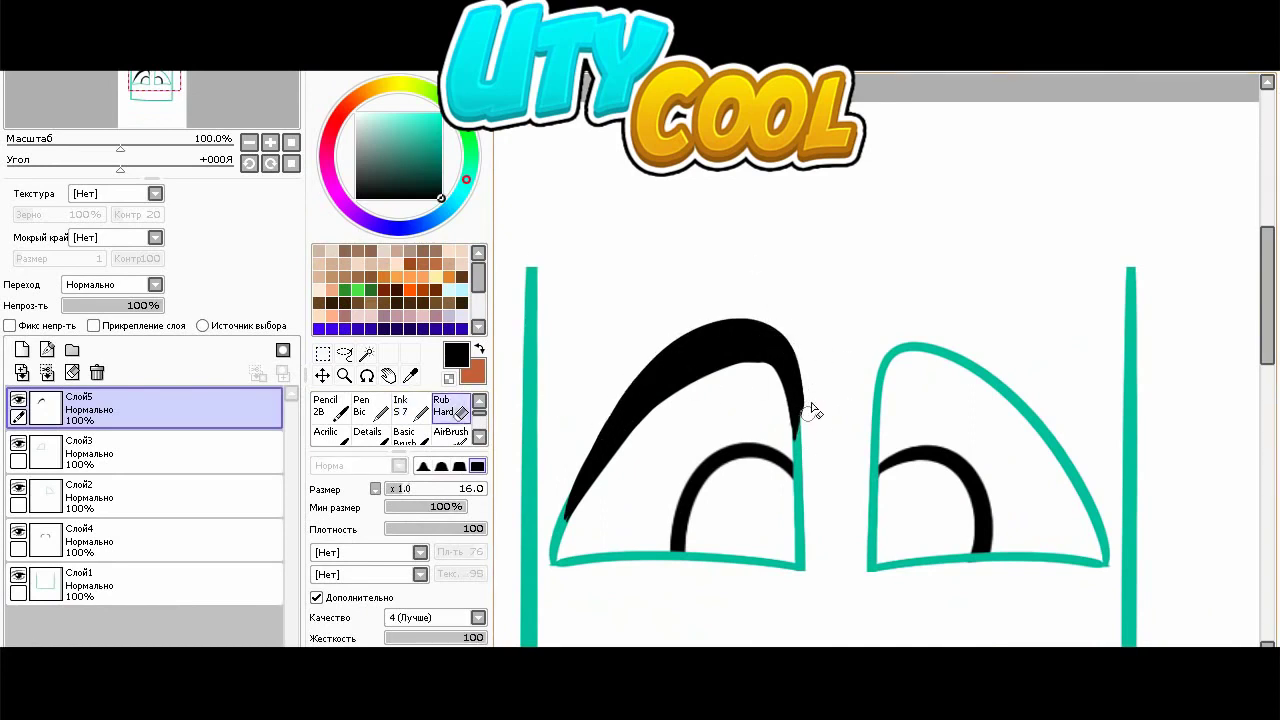
left_click_drag(640, 364, 706, 261)
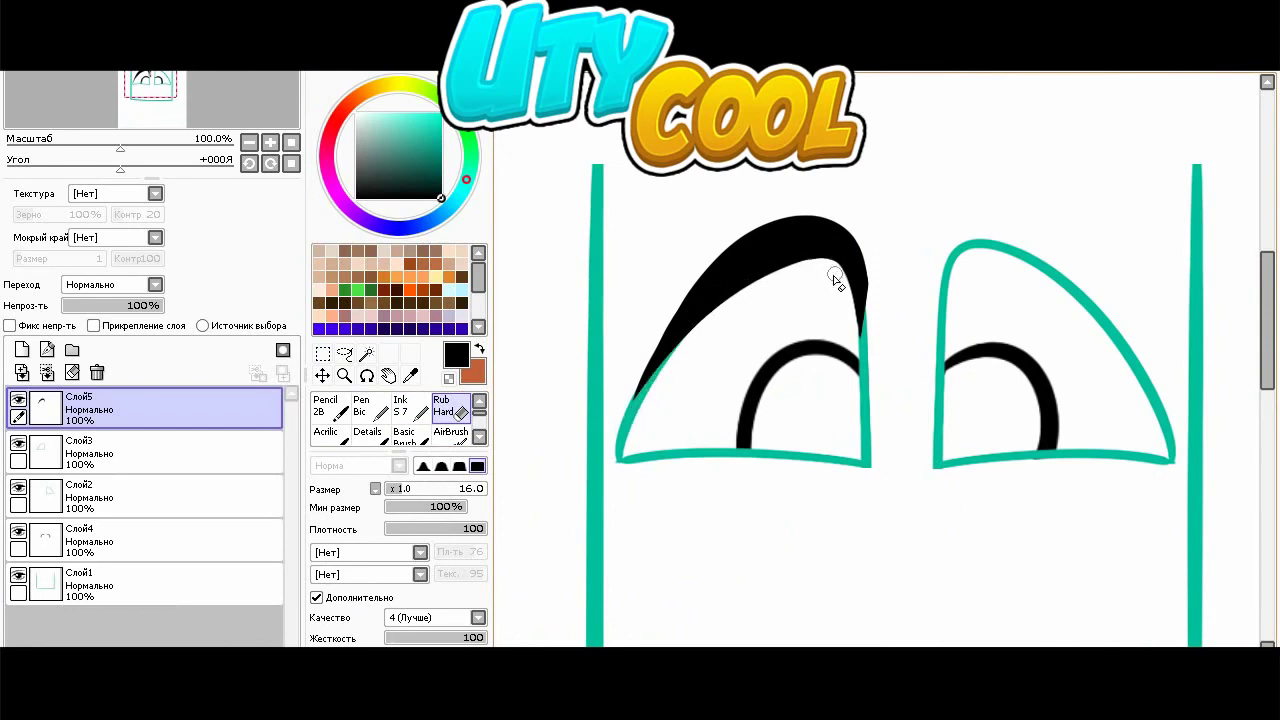
scroll(838, 276, "down", 2)
scroll(850, 284, "up", 4)
scroll(816, 366, "down", 4)
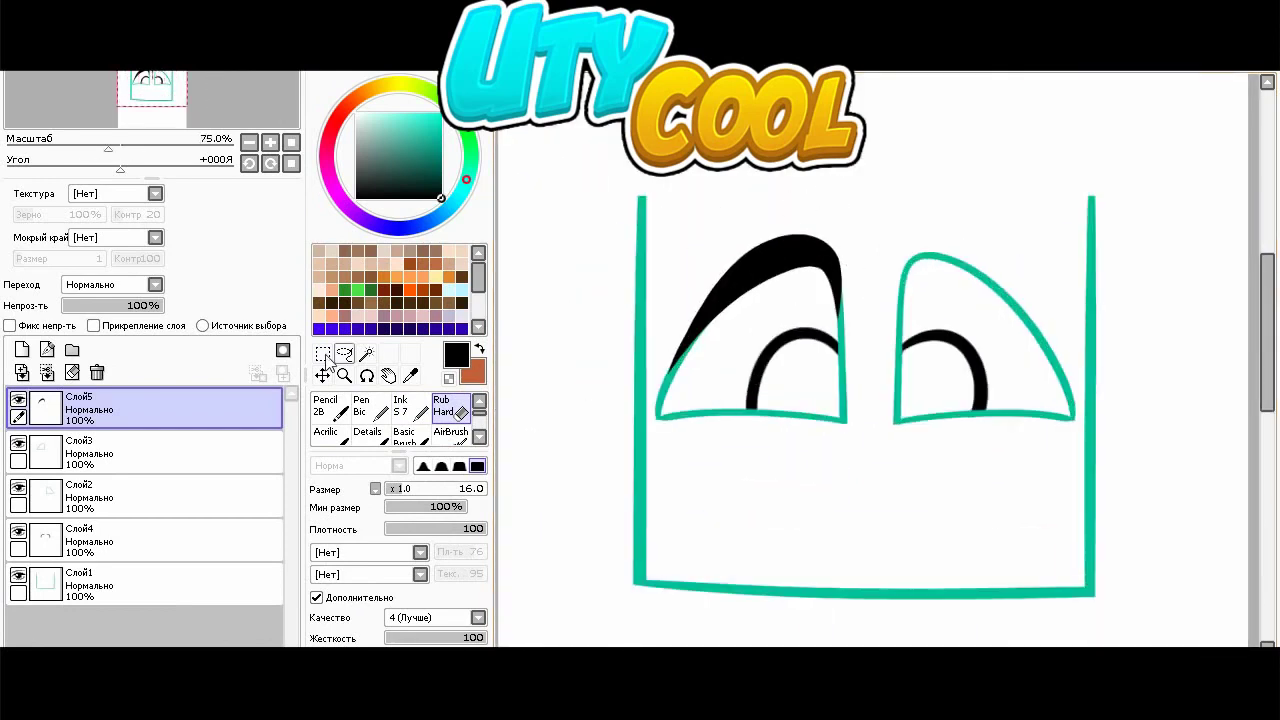
- Copy the black left eyelid to a new layer, flip it horizontally and fit it over the right eye
left_click(322, 354)
left_click_drag(628, 198, 922, 422)
left_click(90, 45)
left_click(125, 125)
left_click(90, 45)
left_click(125, 142)
key("ctrl+t")
left_click(343, 675)
scroll(982, 346, "up", 2)
left_click_drag(747, 342, 914, 329)
scroll(756, 440, "down", 1)
left_click_drag(832, 361, 900, 377)
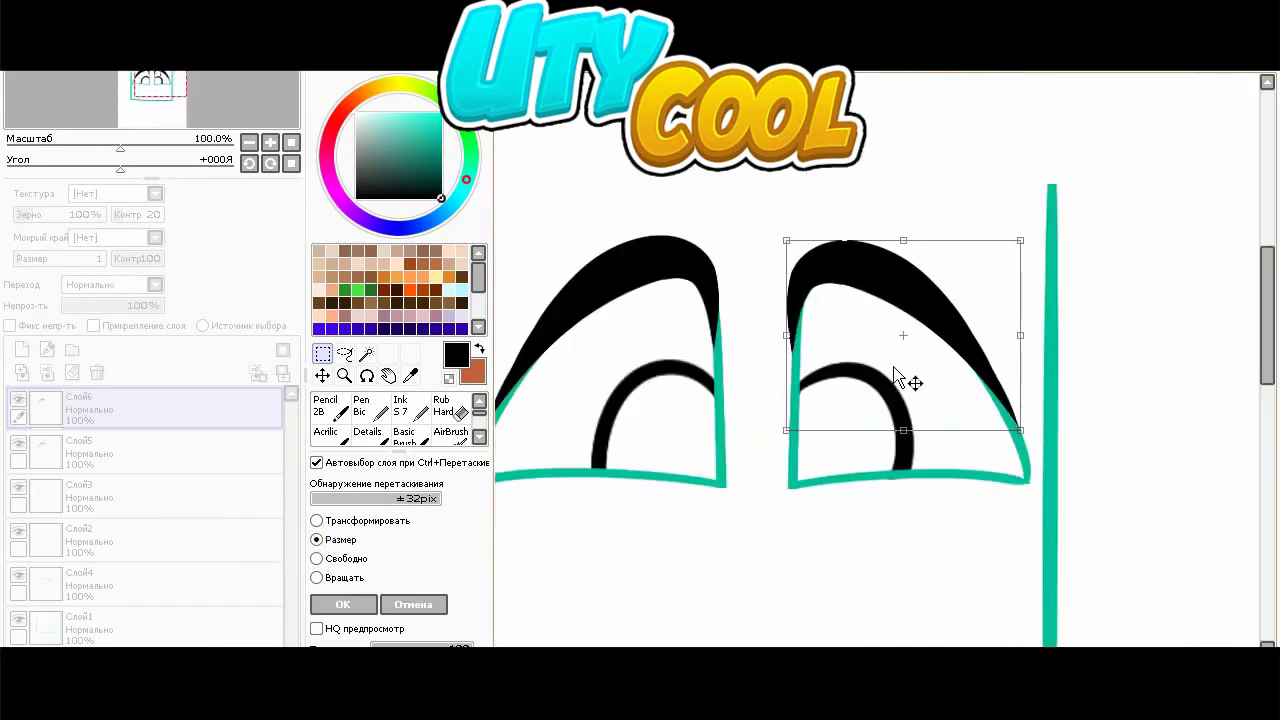
key("Return")
scroll(771, 471, "down", 3)
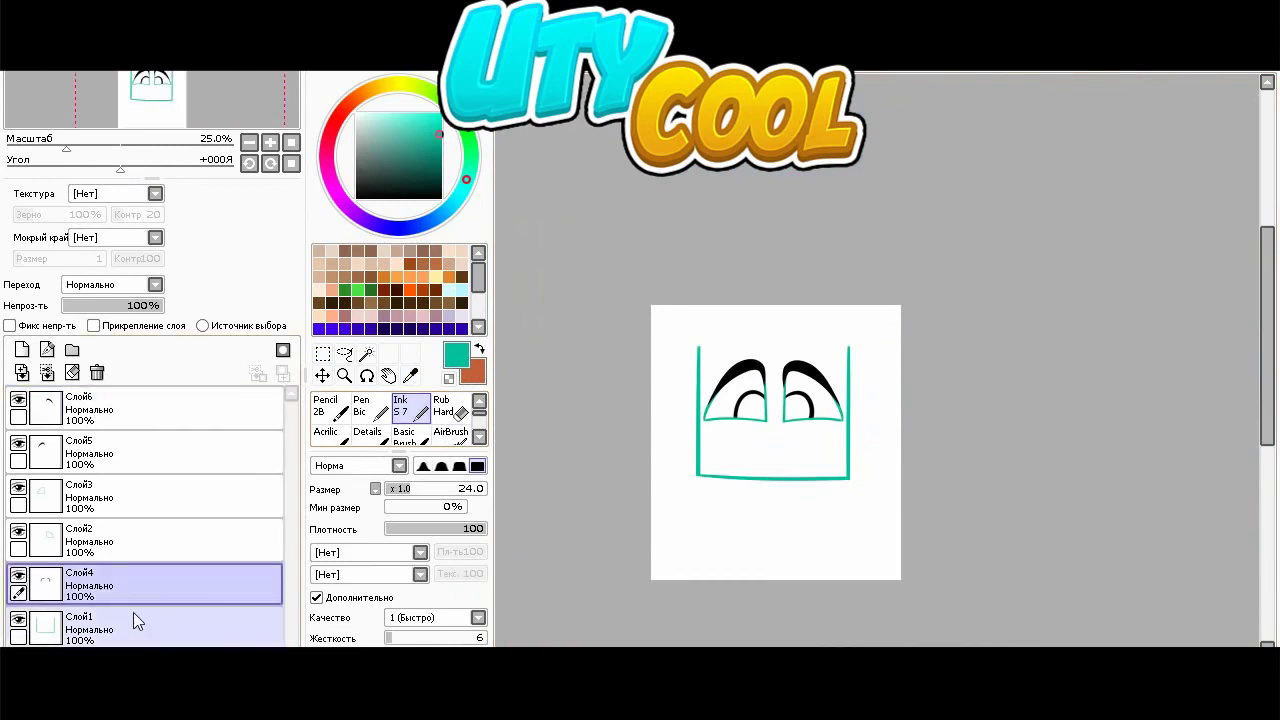
- Undo the wavy mouth sketch and draw a wide green smile with a curved lower lip and a short tooth line
scroll(995, 449, "up", 2)
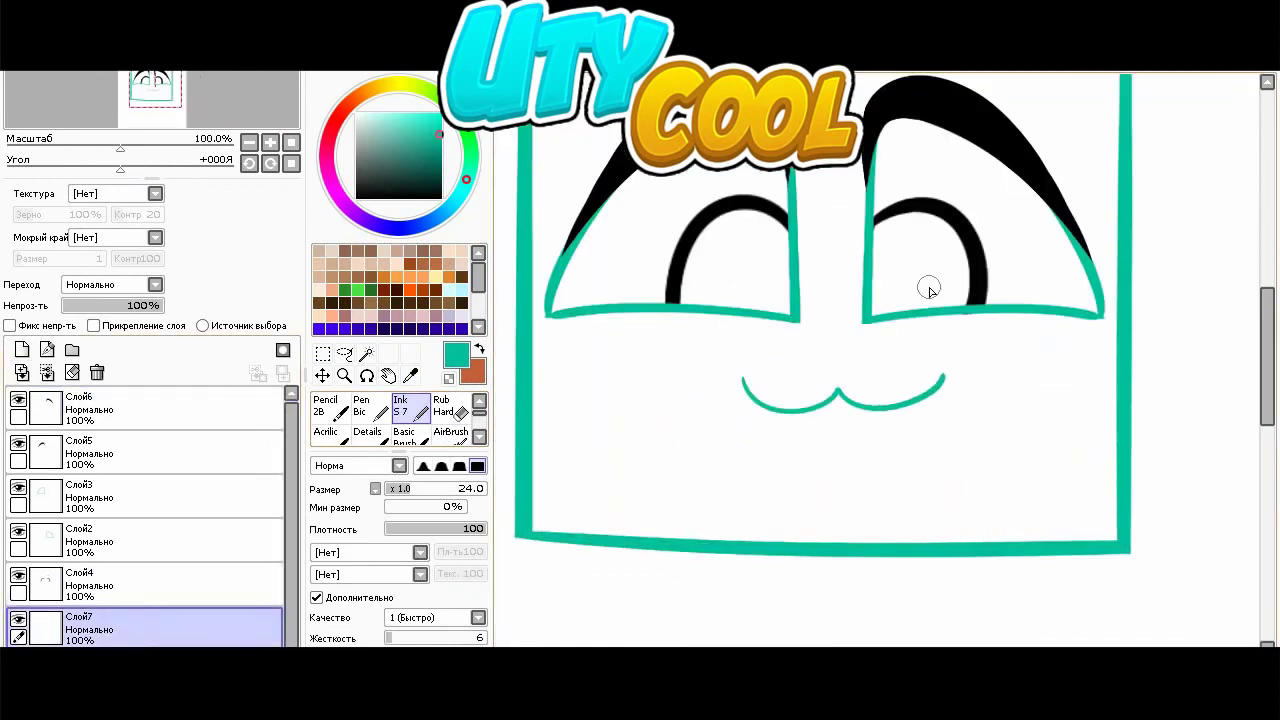
scroll(930, 289, "down", 2)
scroll(1038, 322, "up", 2)
key("ctrl+z")
scroll(665, 312, "down", 1)
left_click_drag(535, 310, 816, 340)
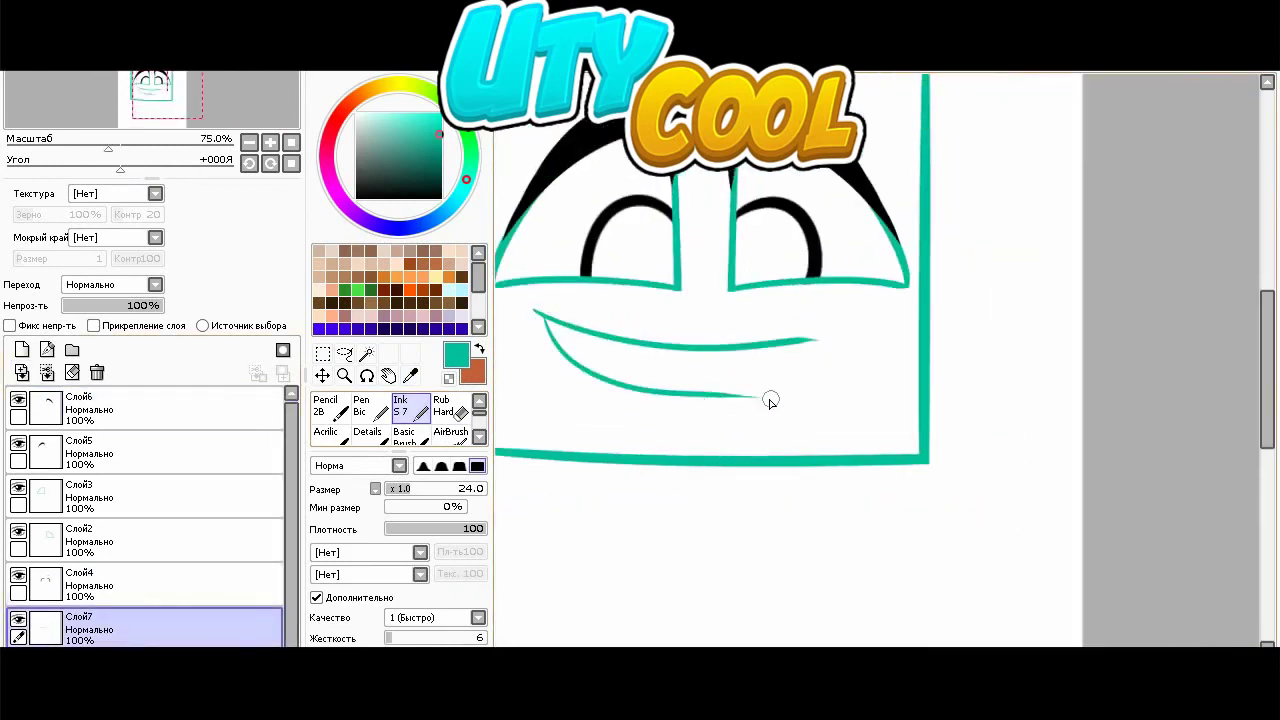
scroll(665, 345, "up", 2)
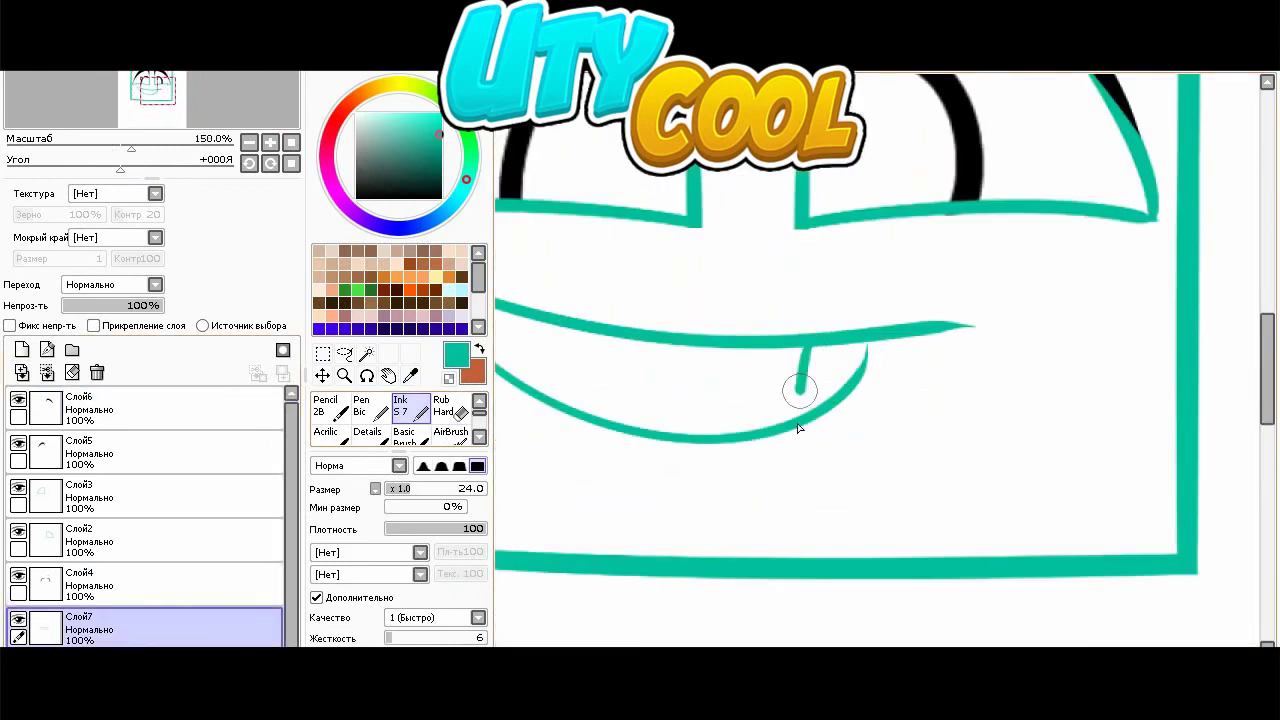
left_click_drag(808, 345, 795, 420)
- Add a new layer below the mouth layer and draw the teeth lines inside the smile in light grey
scroll(789, 315, "down", 2)
left_click(22, 349)
left_click_drag(150, 618, 150, 642)
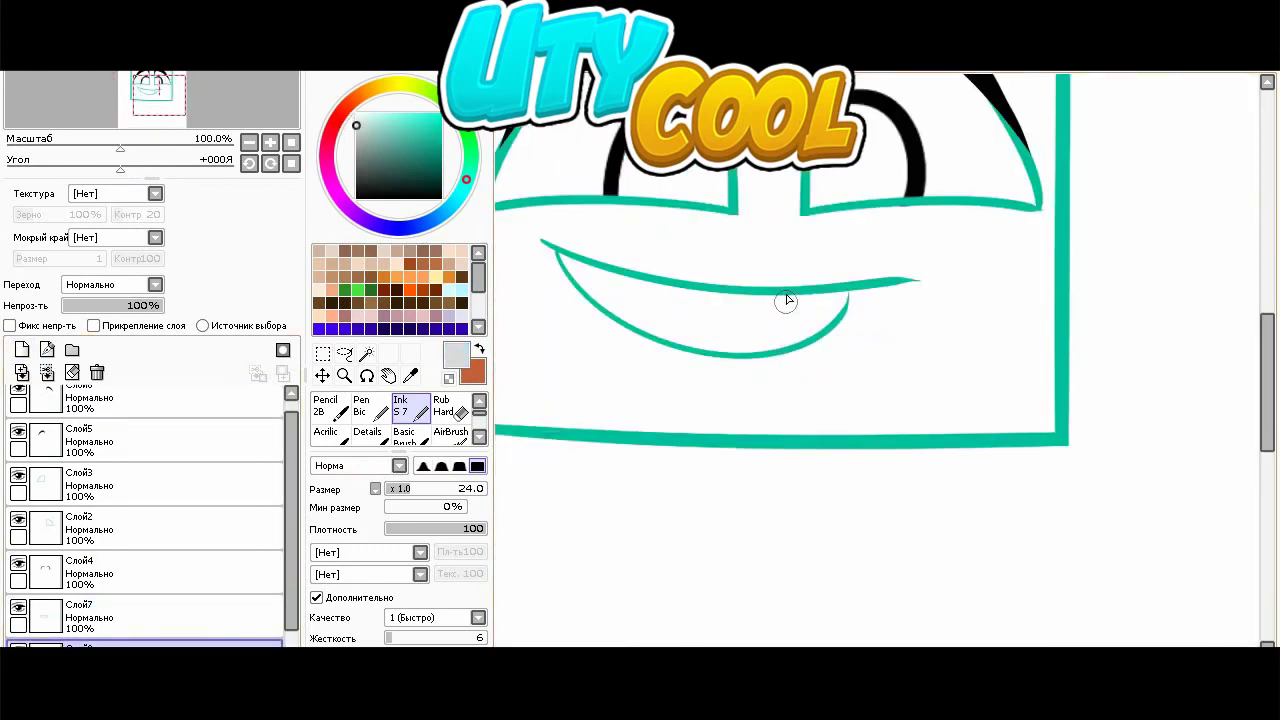
left_click(450, 408)
scroll(785, 341, "down", 4)
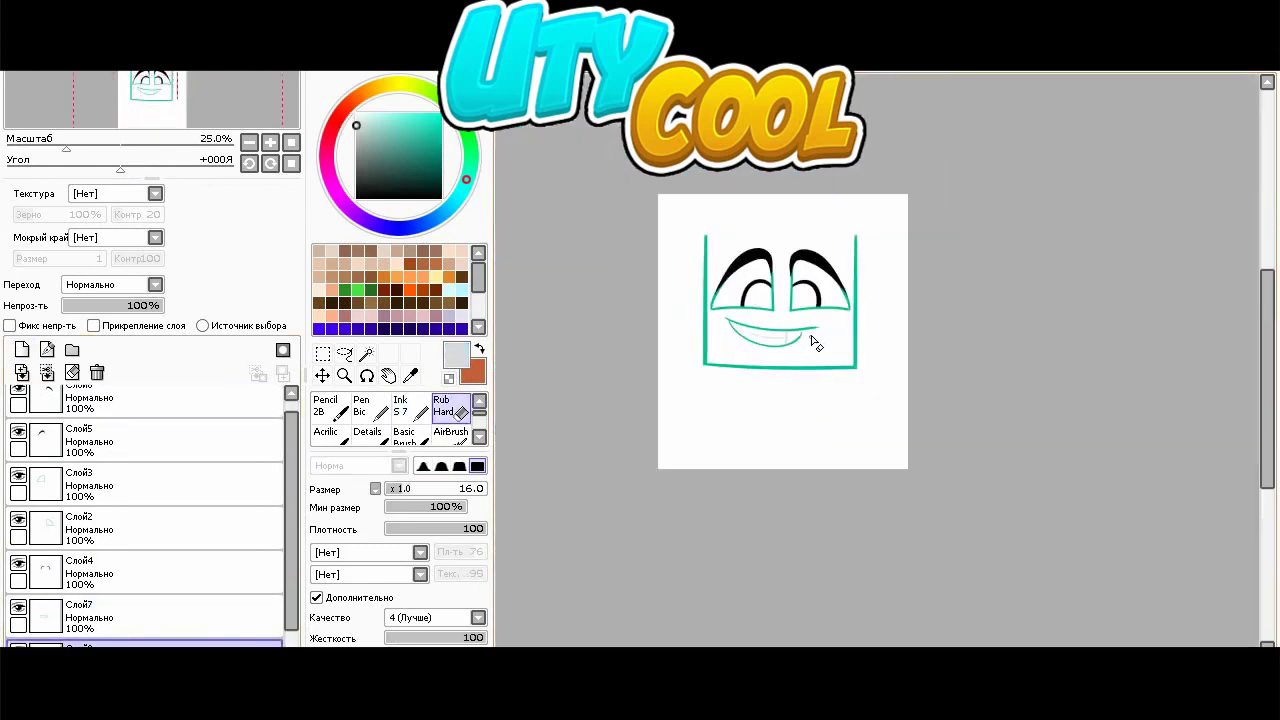
scroll(804, 336, "up", 5)
scroll(203, 563, "down", 1)
- Erase the upturned right end of the lower lip on layer Слой7
left_click(203, 563)
scroll(783, 386, "up", 2)
mouse_move(750, 338)
left_mouse_down()
mouse_move(823, 330)
mouse_move(840, 288)
left_mouse_up()
scroll(838, 338, "down", 8)
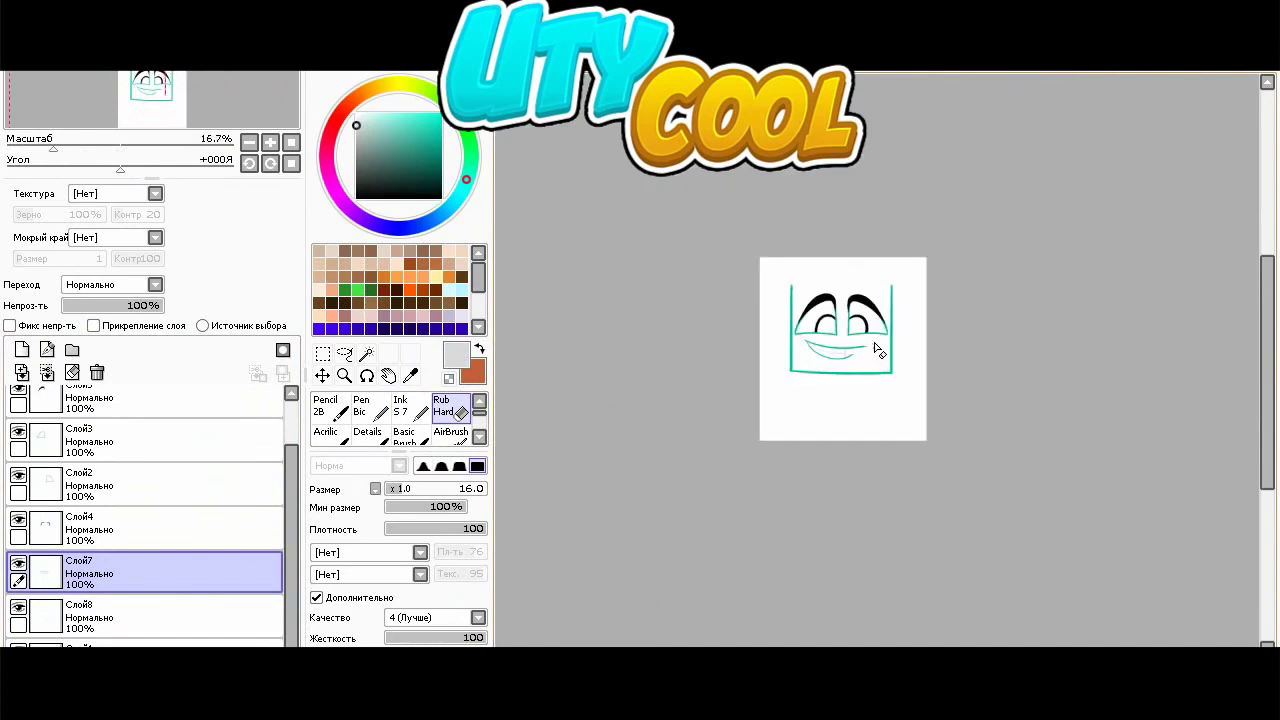
scroll(878, 347, "up", 3)
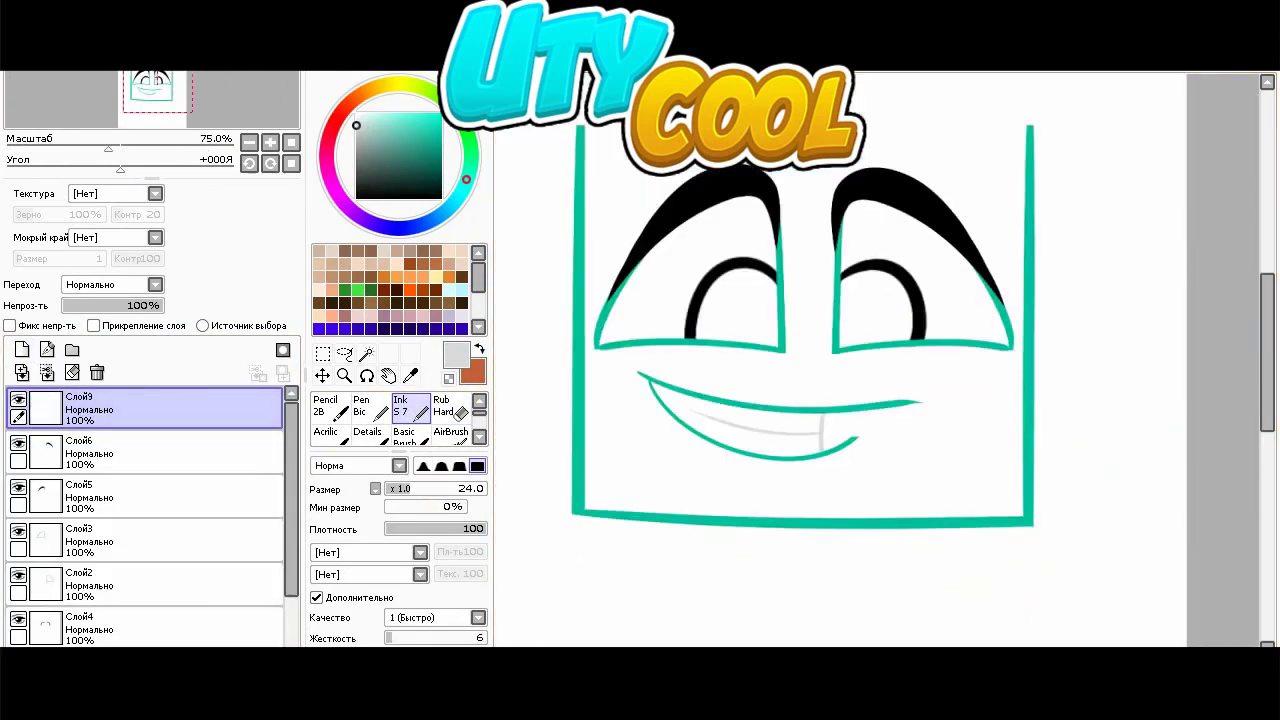
scroll(651, 344, "down", 1)
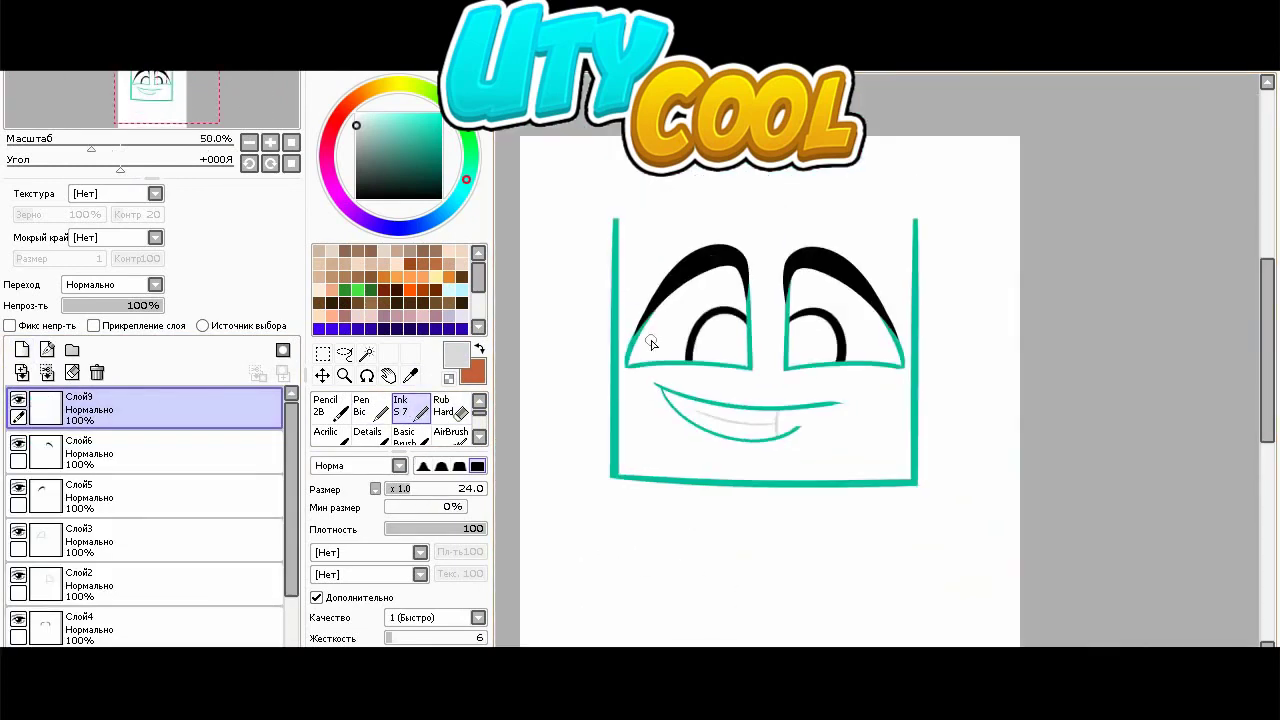
left_click_drag(598, 304, 1002, 256)
key("ctrl+z")
left_click_drag(598, 331, 604, 176)
key("ctrl+z")
key("ctrl+z")
left_click_drag(655, 255, 936, 276)
key("ctrl+z")
key("ctrl+z")
- Sketch two light grey strokes on the top layer, from a peak above the eyes down both sides of the face
left_click_drag(755, 222, 605, 392)
key("ctrl+z")
mouse_move(756, 222)
left_mouse_down()
mouse_move(771, 208)
mouse_move(905, 333)
left_mouse_up()
left_click(442, 404)
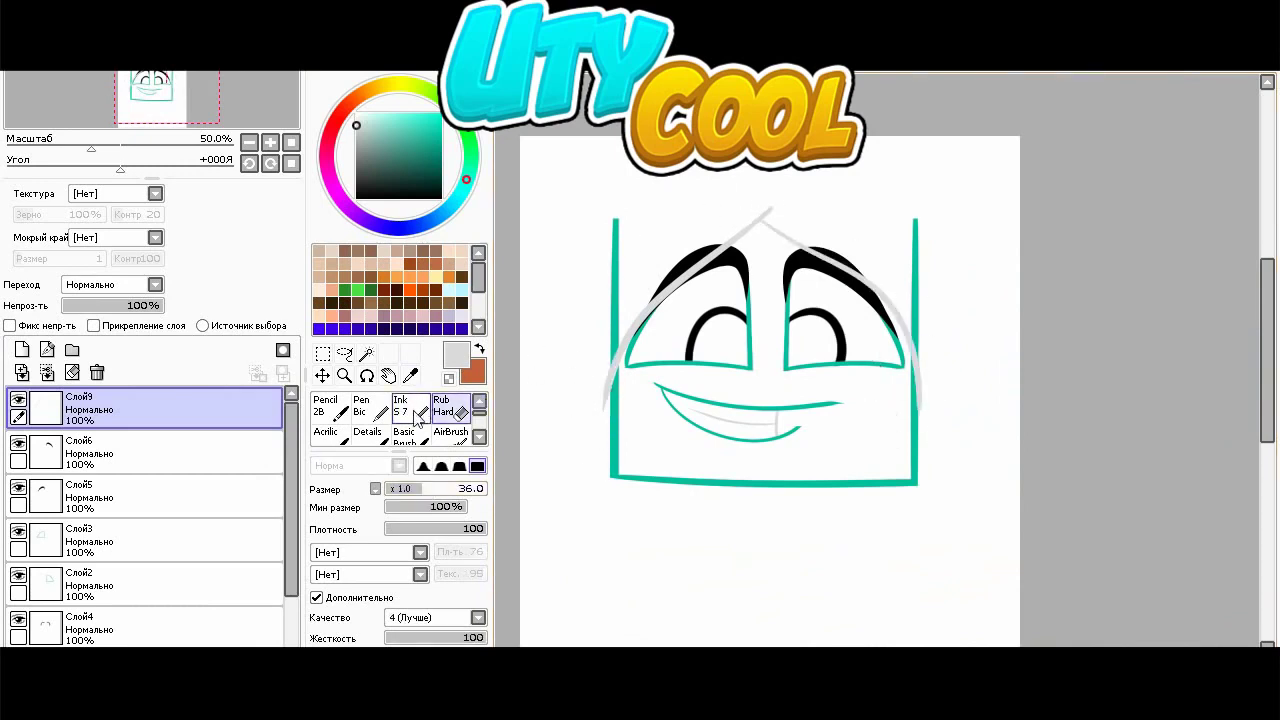
- Draw light grey lines up both sides of the face and curve them into rounded upper corners
left_click(415, 412)
key("ctrl+z")
key("e")
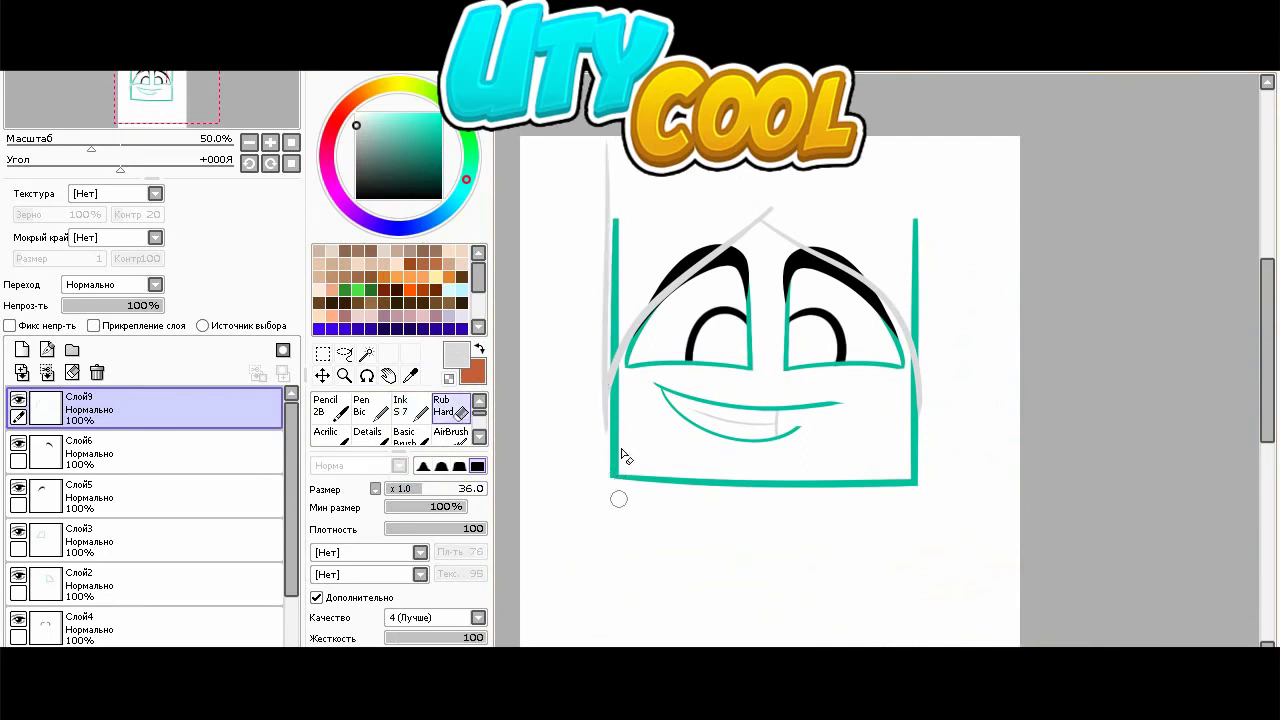
key("e")
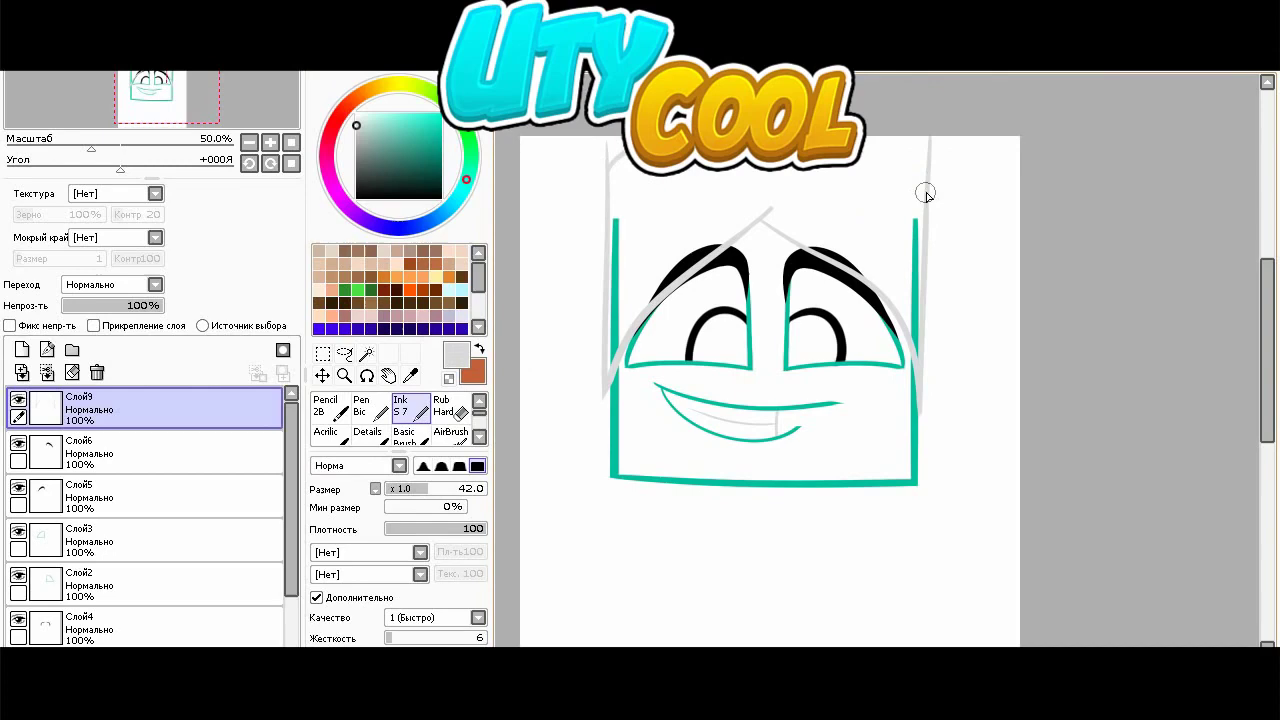
- Erase the uneven edges on the rounded upper corners and the stray tip at the grey peak
key("e")
scroll(600, 153, "up", 7)
mouse_move(602, 160)
left_mouse_down()
mouse_move(619, 187)
mouse_move(555, 340)
left_mouse_up()
scroll(594, 312, "down", 7)
scroll(918, 288, "up", 6)
left_click_drag(1020, 300, 1031, 472)
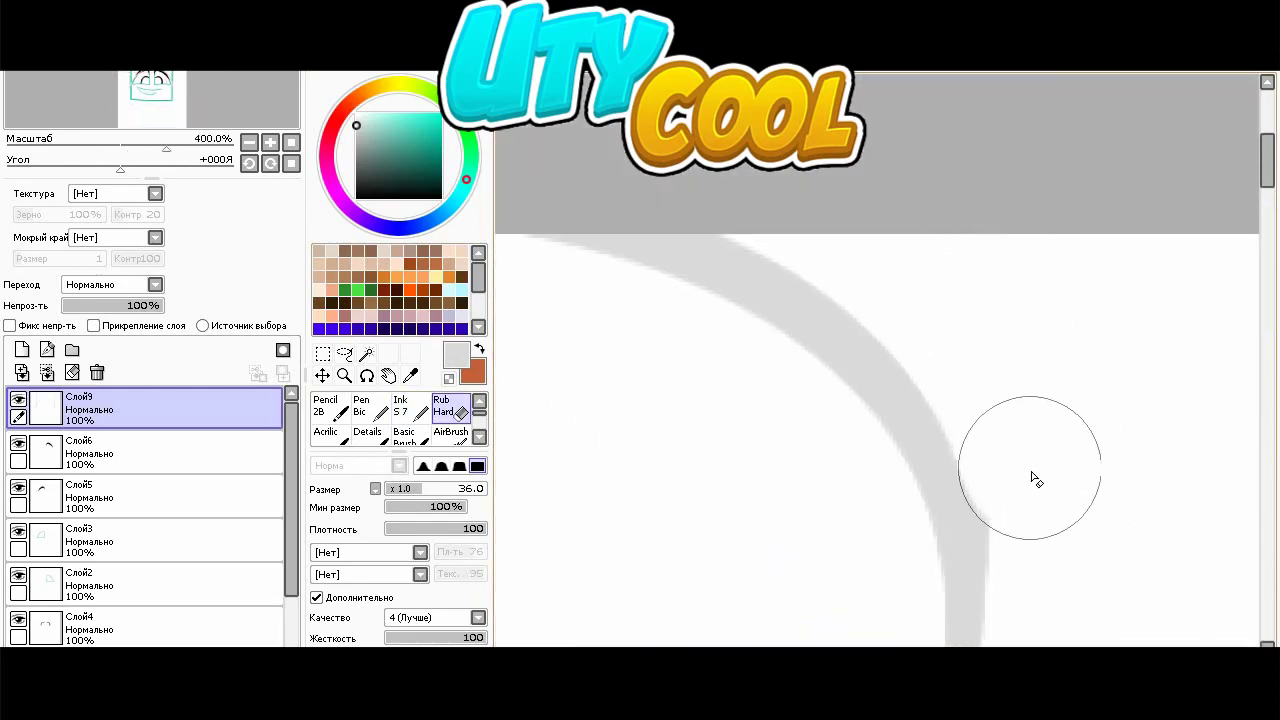
scroll(1000, 540, "down", 5)
scroll(860, 303, "up", 5)
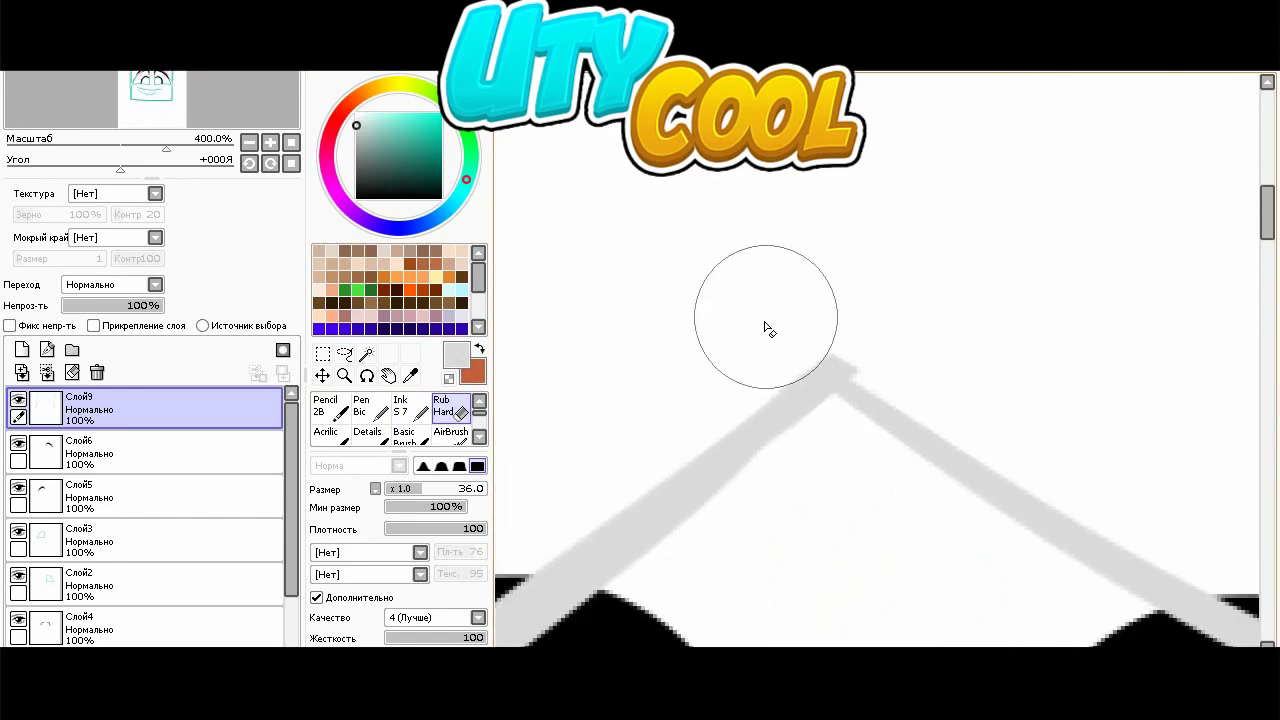
scroll(975, 310, "down", 6)
- Merge all the face layers beneath Слой9 into the single layer Слой1
left_click(190, 455)
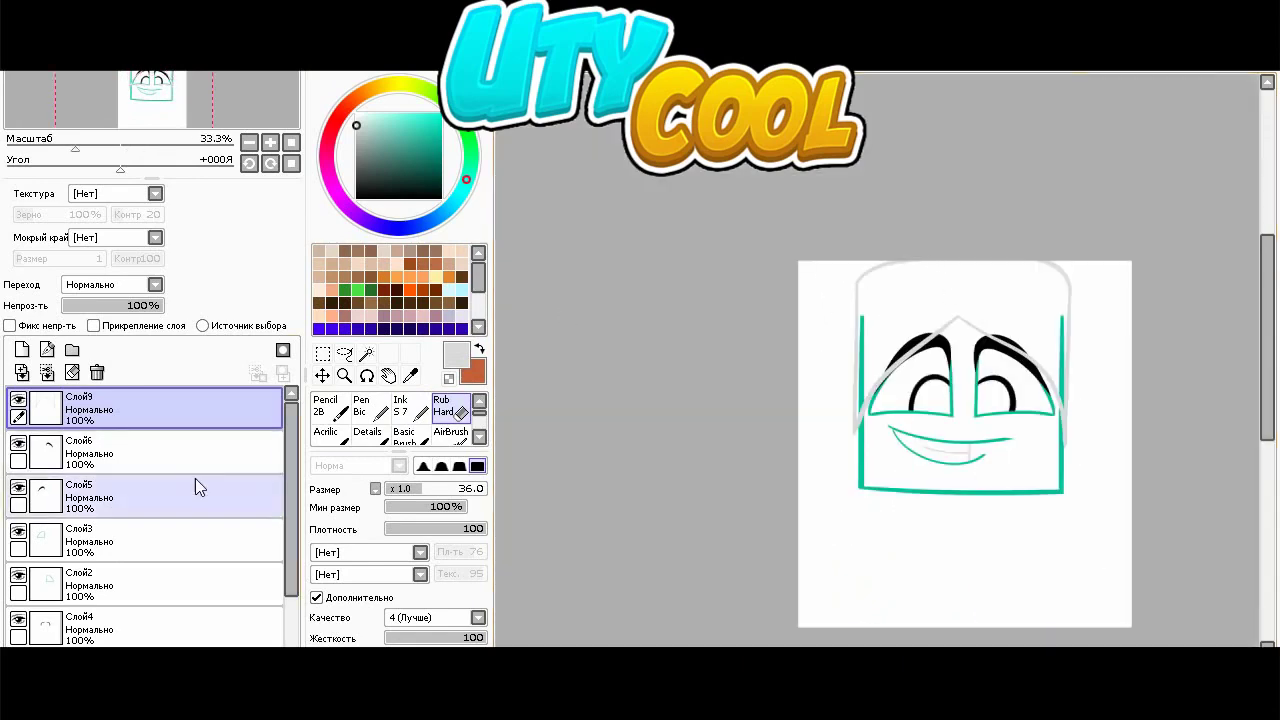
left_click(47, 373)
triple_click(47, 373)
left_click(47, 373)
scroll(933, 334, "up", 3)
- Select the area above the grey peak with the magic wand, erase the green lines there on Слой1, and deselect
left_click(180, 409)
left_click(366, 354)
left_click(780, 287)
scroll(780, 287, "down", 1)
left_click(150, 453)
left_click(450, 409)
mouse_move(658, 290)
left_mouse_down()
mouse_move(678, 445)
mouse_move(886, 282)
mouse_move(1110, 508)
mouse_move(1128, 452)
left_mouse_up()
key("m")
key("ctrl+d")
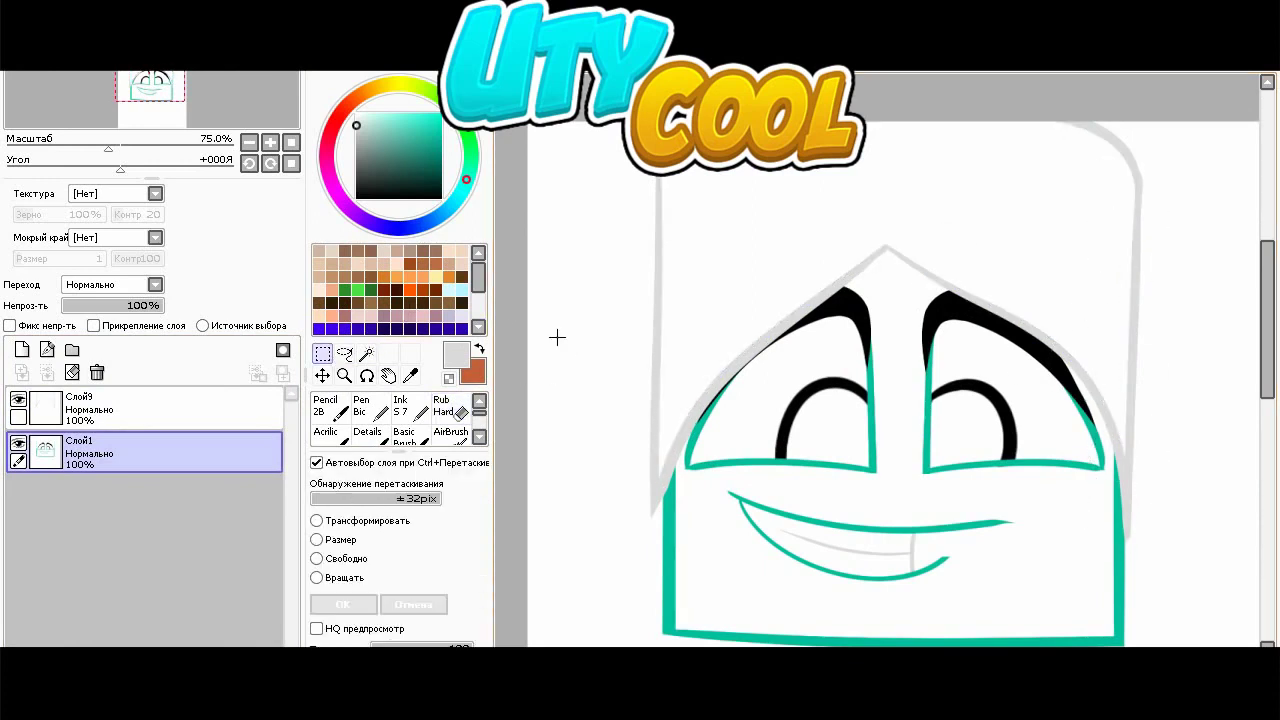
- Copy the part of the grey outline surrounding the face from Слой9 and paste it as a new layer
scroll(740, 424, "down", 1)
left_click(180, 409)
left_click_drag(637, 180, 1023, 515)
key("ctrl+d")
key("ctrl+Tab")
key("ctrl+Tab")
mouse_move(638, 222)
left_mouse_down()
mouse_move(860, 386)
mouse_move(1014, 526)
left_mouse_up()
left_click(85, 38)
left_click(112, 126)
left_click(85, 38)
left_click(110, 145)
- Select the pasted outline strokes with the magic wand and paint them black with the Ink brush at size 100
left_click(414, 404)
left_click(441, 198)
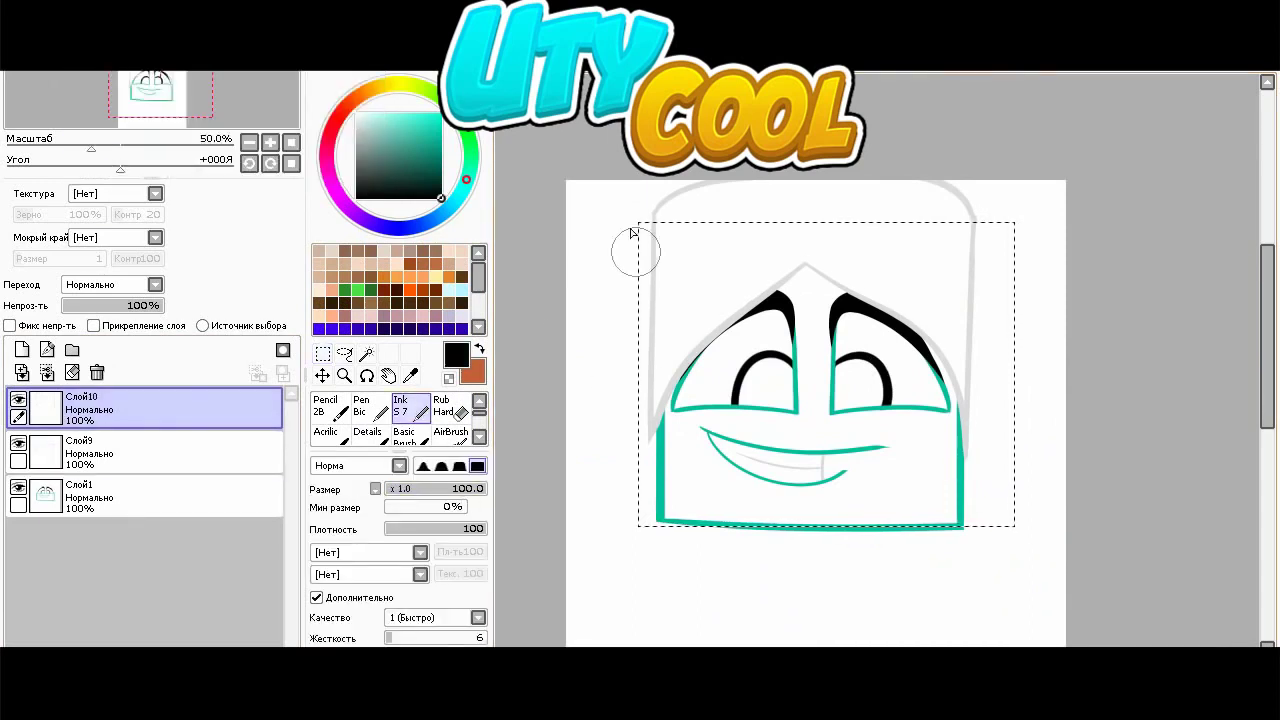
left_click(322, 354)
key("ctrl+d")
left_click(408, 404)
left_click(366, 353)
left_click(665, 411)
left_click(428, 396)
left_click_drag(652, 345, 785, 279)
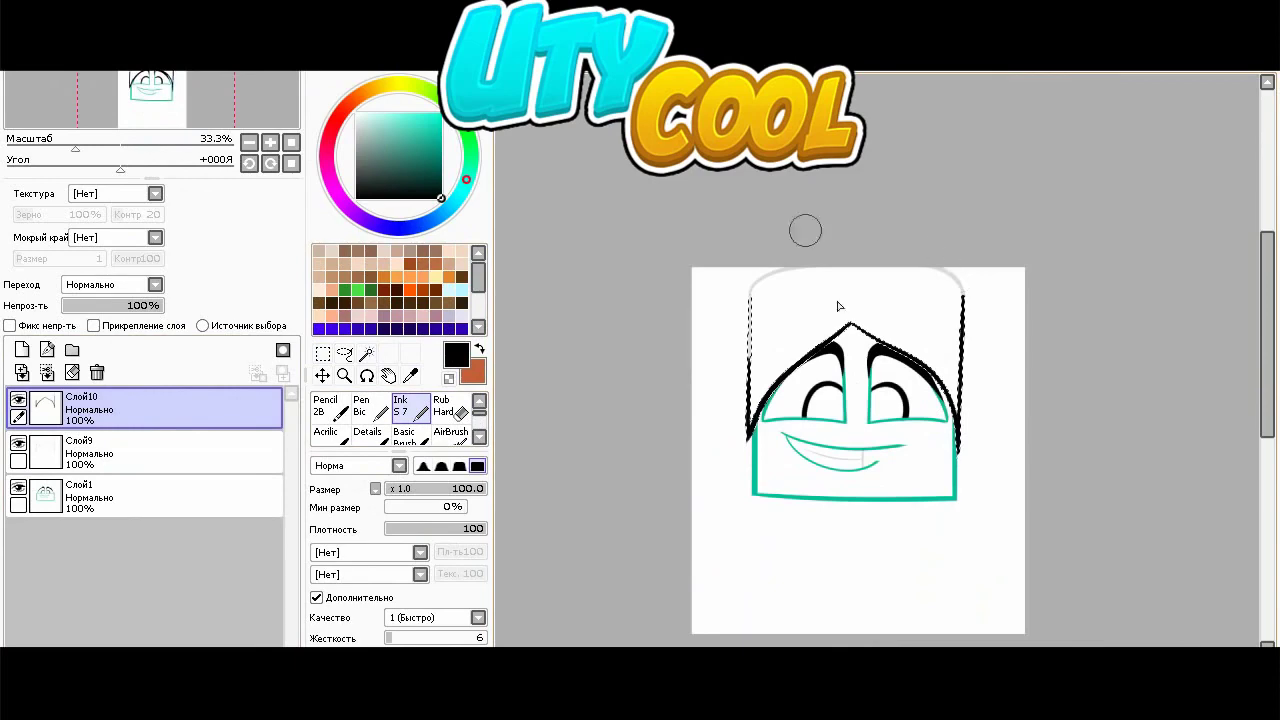
- Paint light grey over the black vertical side lines, leaving the peaked arc black
scroll(787, 394, "up", 2)
scroll(721, 204, "up", 2)
left_click(692, 270, "alt")
scroll(562, 413, "down", 2)
left_click_drag(600, 445, 598, 535)
scroll(1057, 271, "up", 4)
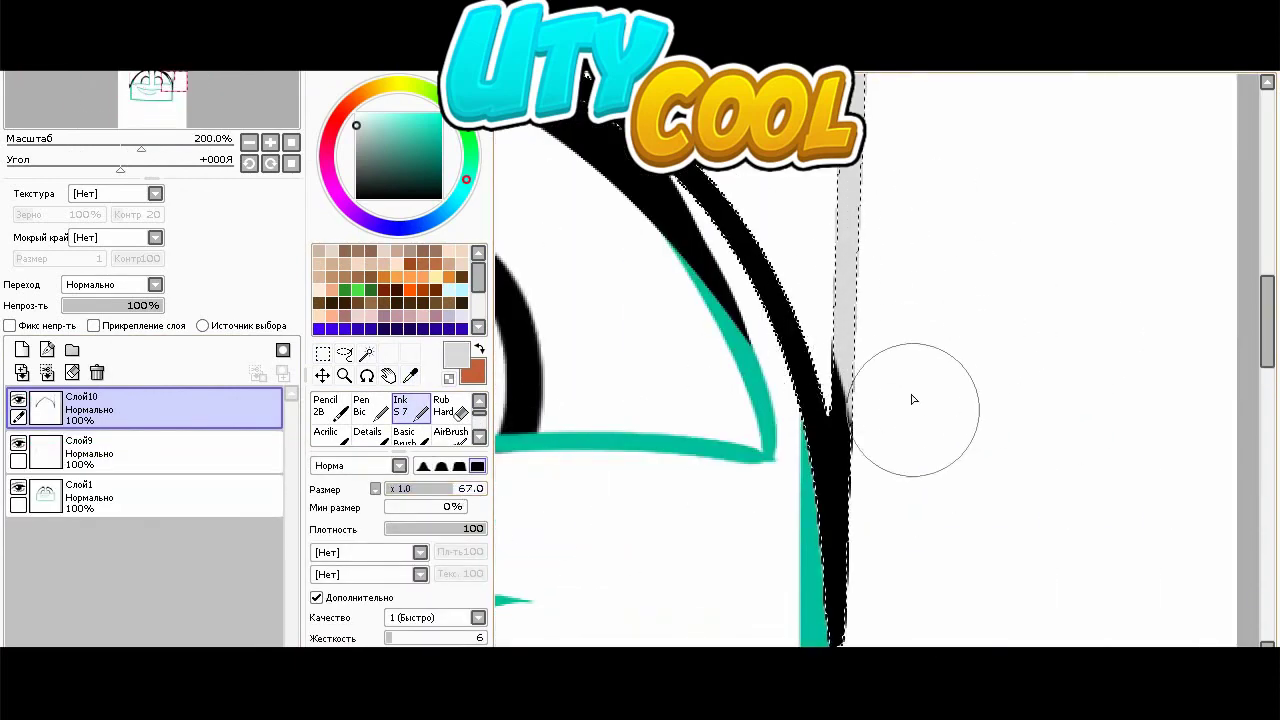
left_click_drag(895, 378, 893, 320)
key("ctrl+z")
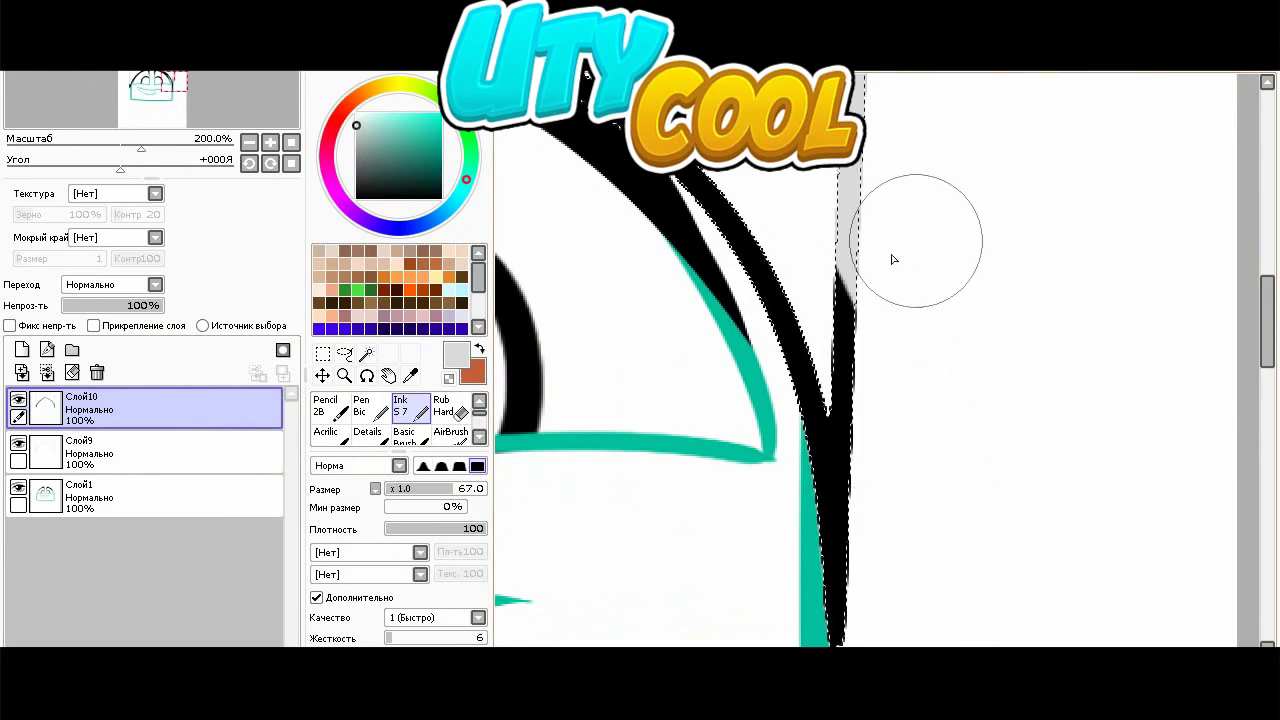
- Refine the junction of the grey right side line and the black arc with the Ink brush at size 22
left_click(424, 488)
scroll(768, 458, "up", 2)
left_click_drag(985, 455, 991, 655)
scroll(960, 500, "down", 2)
scroll(960, 500, "up", 1)
key("ctrl+z")
key("ctrl+z")
mouse_move(896, 300)
left_mouse_down()
mouse_move(917, 497)
mouse_move(868, 323)
left_mouse_up()
left_click(410, 488)
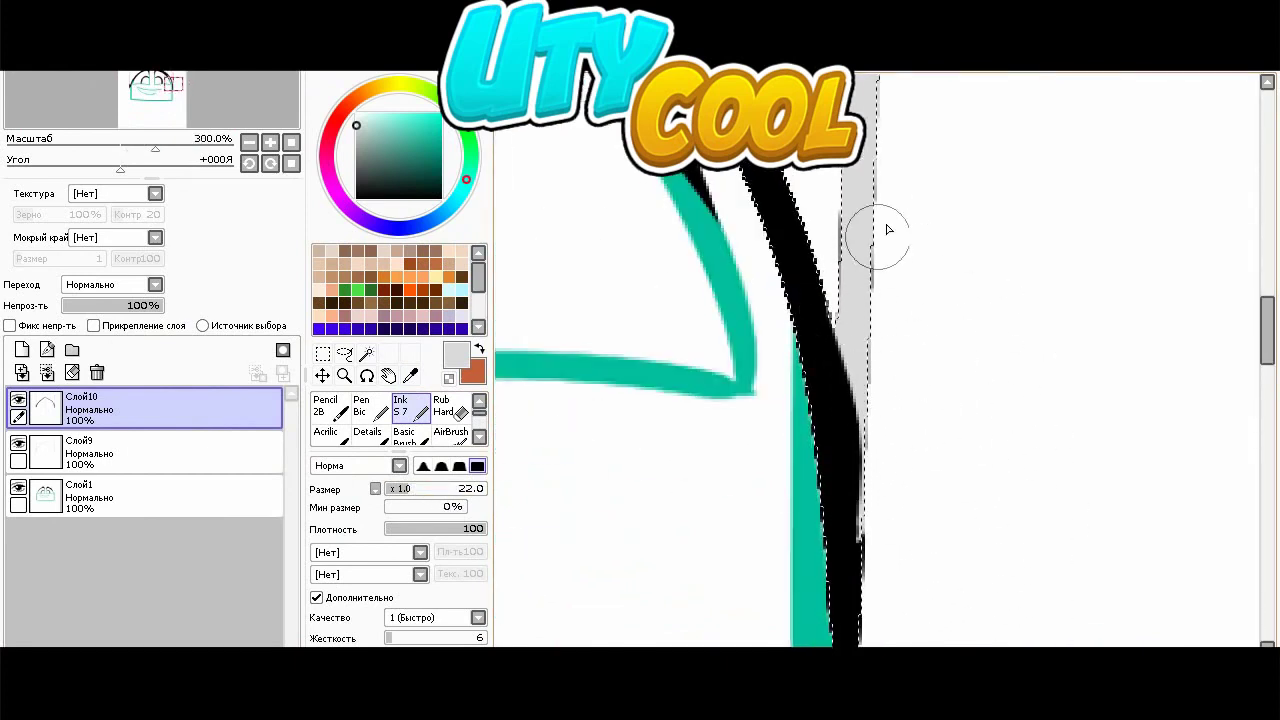
right_click(835, 450)
left_click(411, 375)
left_click(861, 262)
scroll(888, 305, "down", 7)
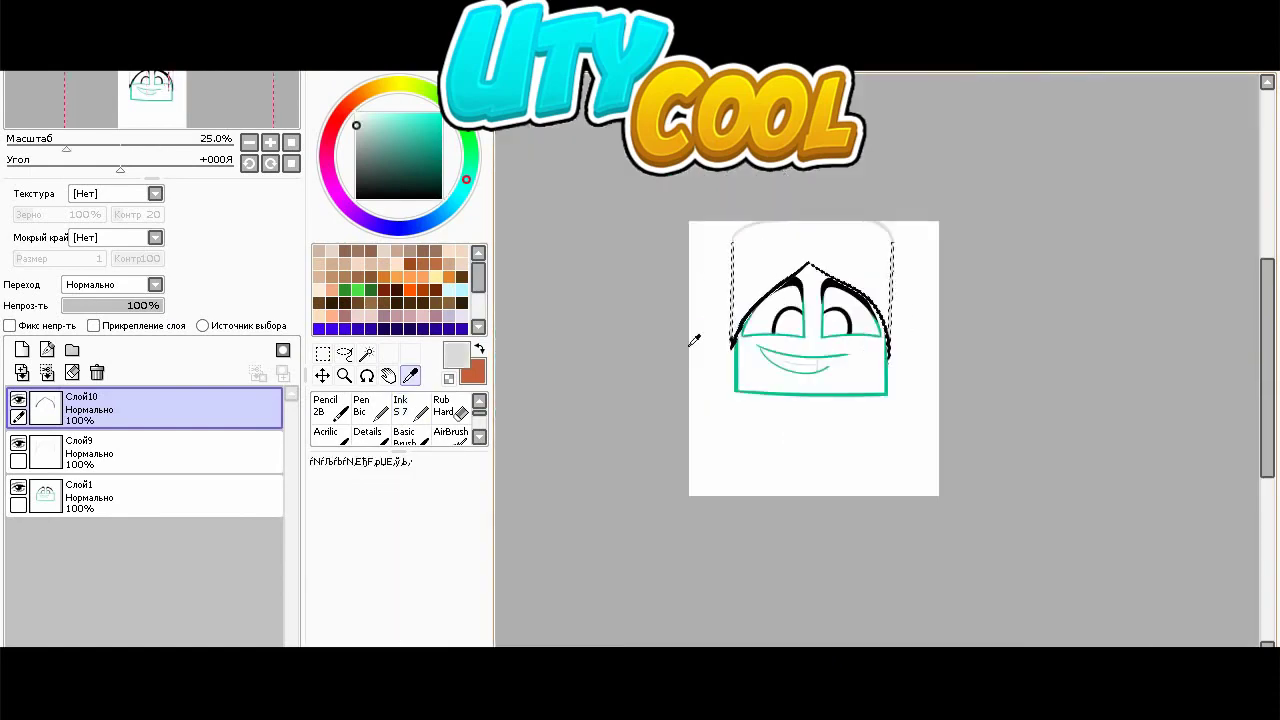
- Restore light grey on the left side line, clean up the black arc's left end, and clear the selection
scroll(736, 336, "up", 5)
left_click(411, 407)
left_click_drag(711, 277, 723, 328)
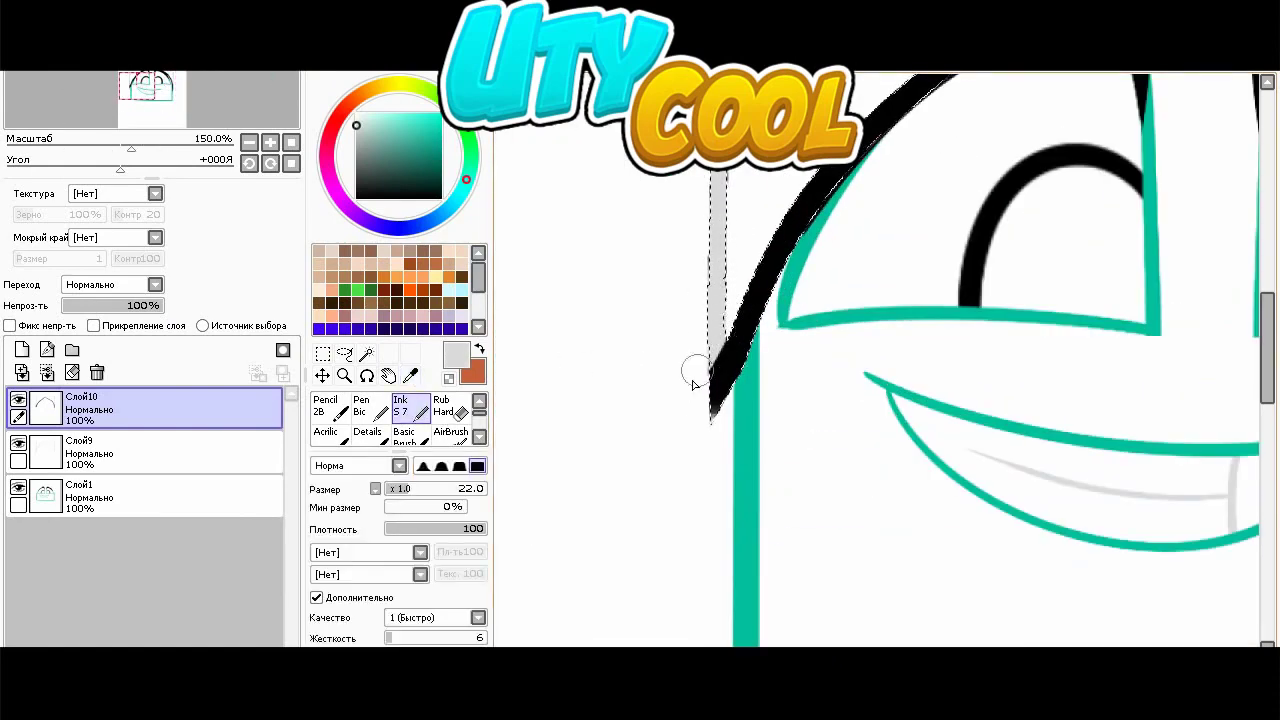
scroll(704, 291, "up", 1)
scroll(672, 360, "down", 6)
scroll(652, 390, "up", 9)
right_click(607, 301)
left_click_drag(607, 301, 551, 400)
scroll(598, 398, "down", 7)
left_click(323, 354)
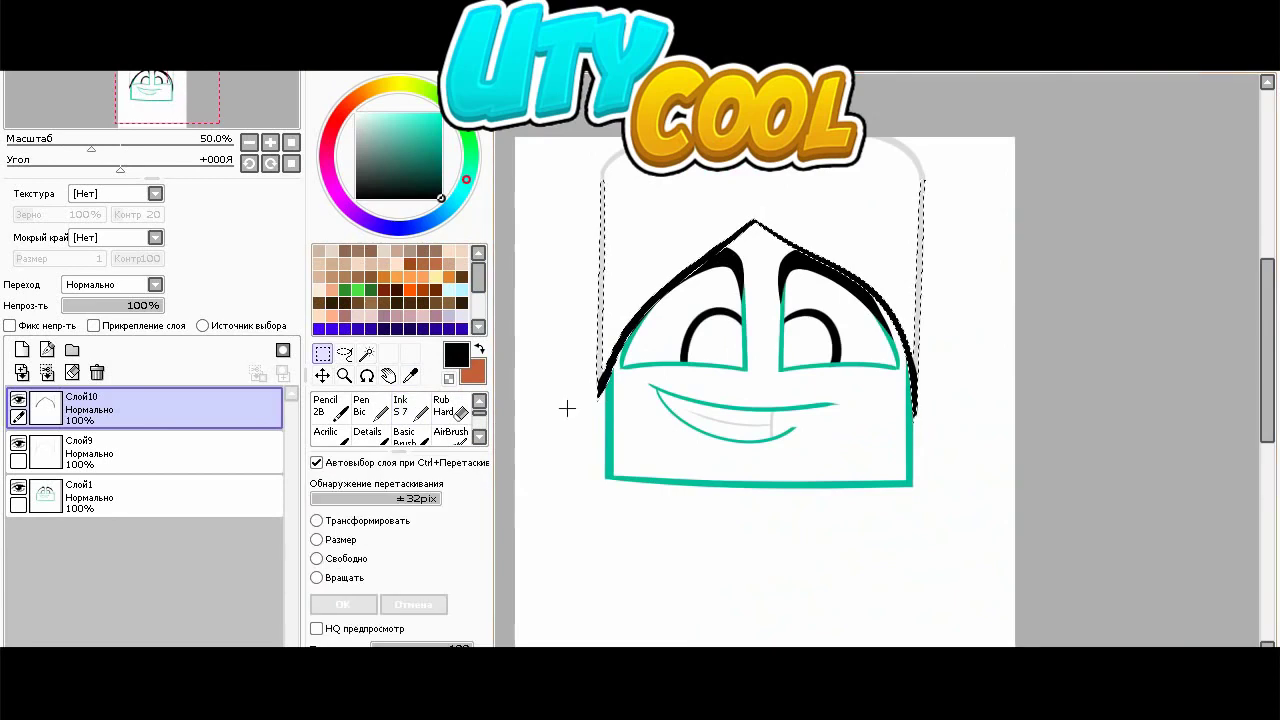
left_click(567, 408)
- Duplicate the black arc onto a new layer and resize it into a second arc above the original
scroll(602, 453, "down", 1)
scroll(580, 346, "up", 1)
left_click_drag(606, 259, 966, 558)
left_click(84, 42)
left_click(126, 146)
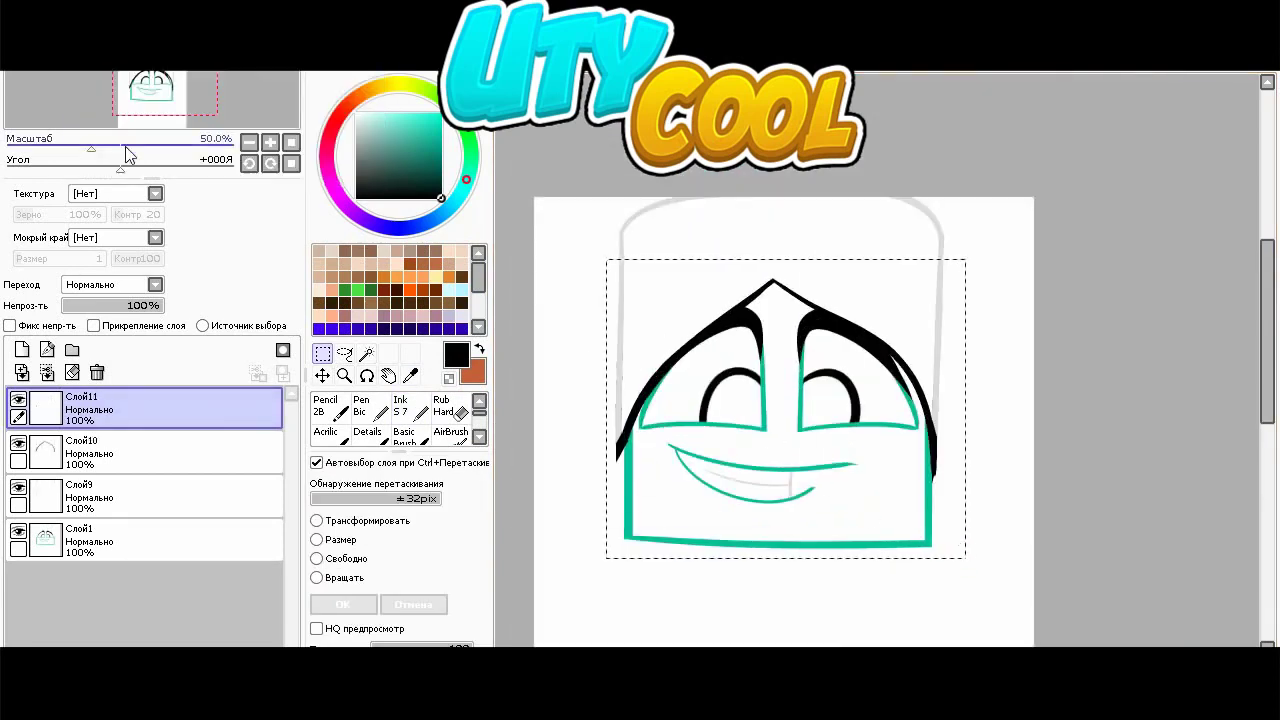
left_click(340, 540)
mouse_move(708, 416)
left_mouse_down()
mouse_move(711, 378)
mouse_move(709, 392)
left_mouse_up()
left_click_drag(772, 460, 763, 421)
left_click(360, 610)
- Extend the right end of the upper black arc down to the lower arc with the size 22 Ink brush
scroll(568, 412, "up", 3)
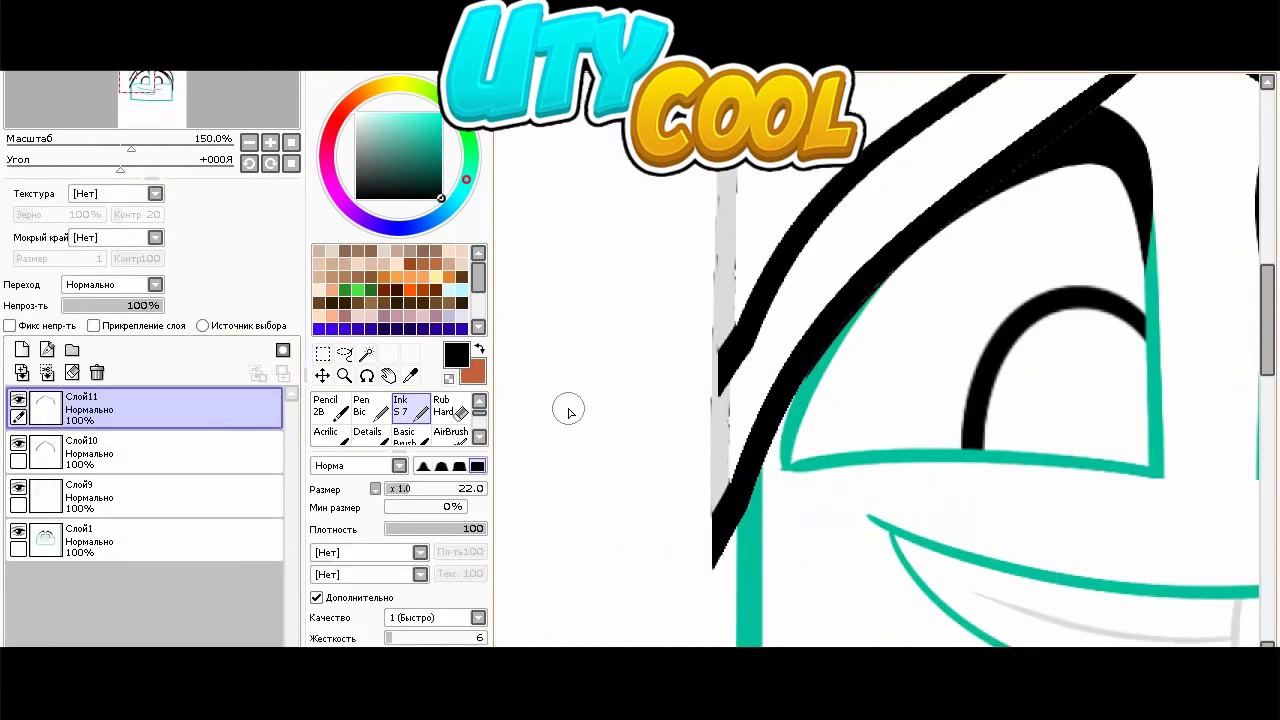
key("ctrl+z")
left_click_drag(1230, 310, 315, 332)
left_click_drag(774, 355, 774, 504)
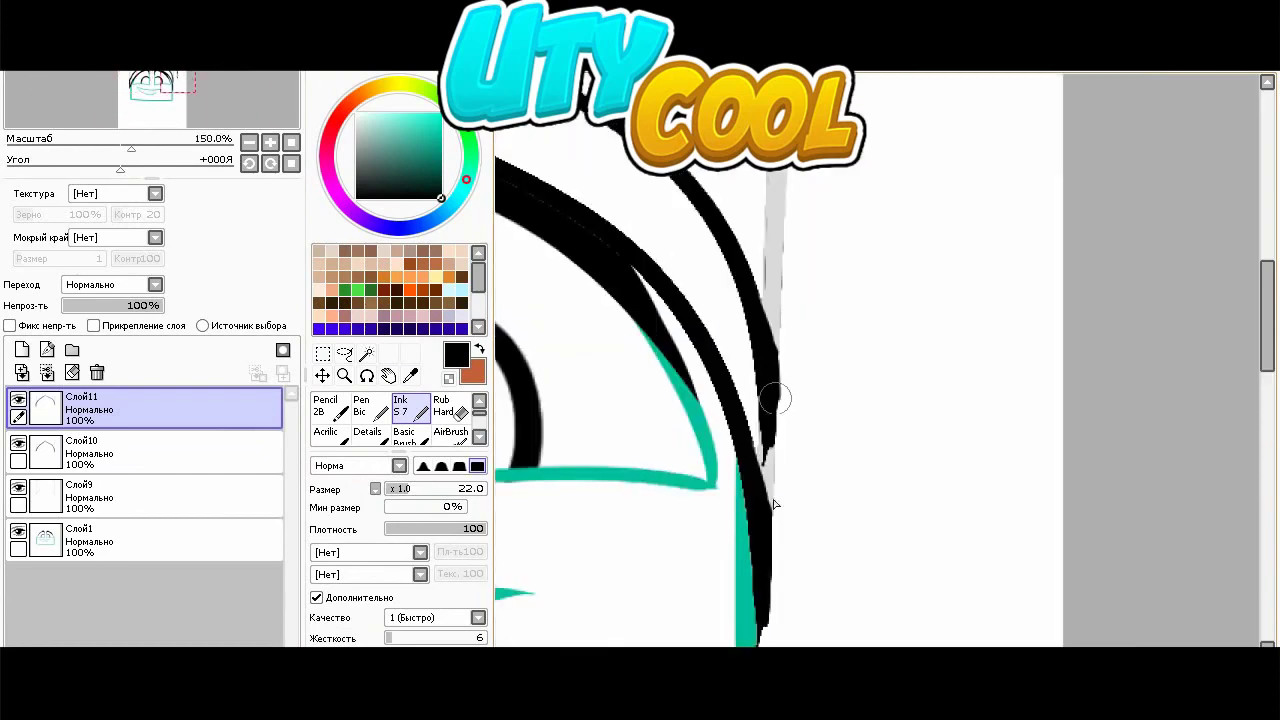
scroll(760, 342, "down", 5)
scroll(760, 342, "up", 3)
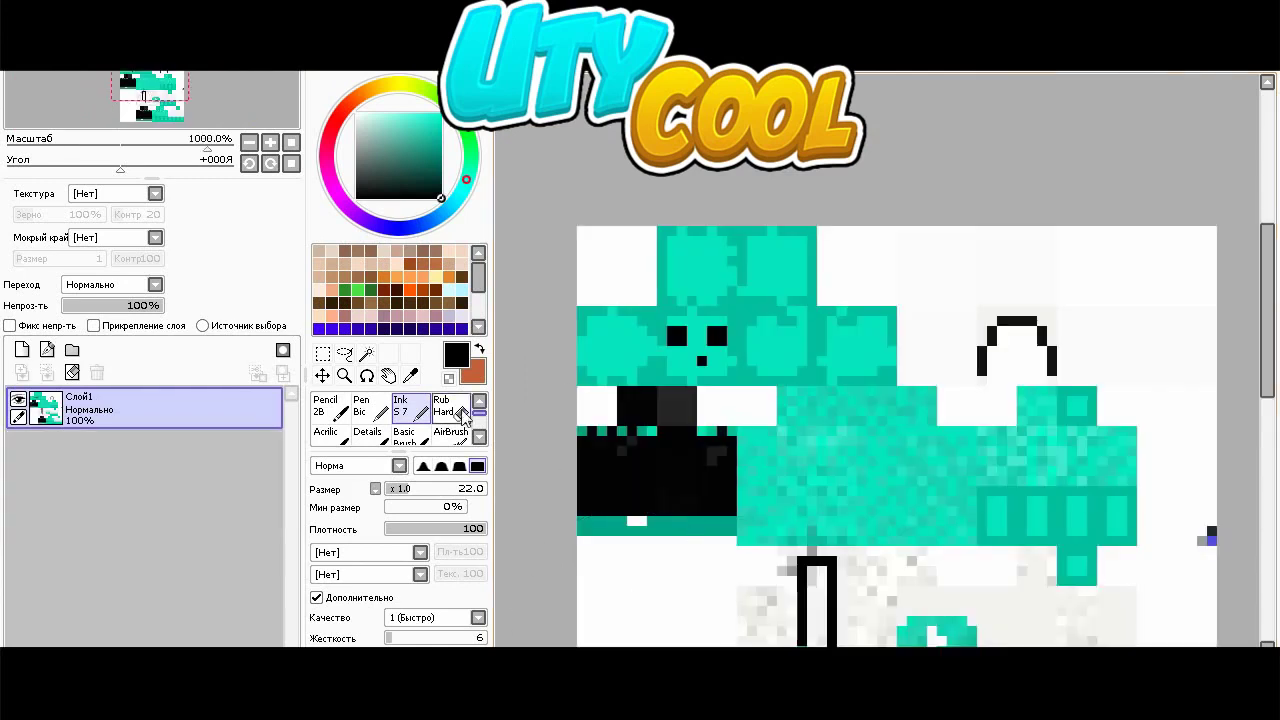
- Pick the light grey from the skin reference and add a new layer beneath Слой1 for inking the body
scroll(790, 455, "up", 2)
left_click(786, 443, "alt")
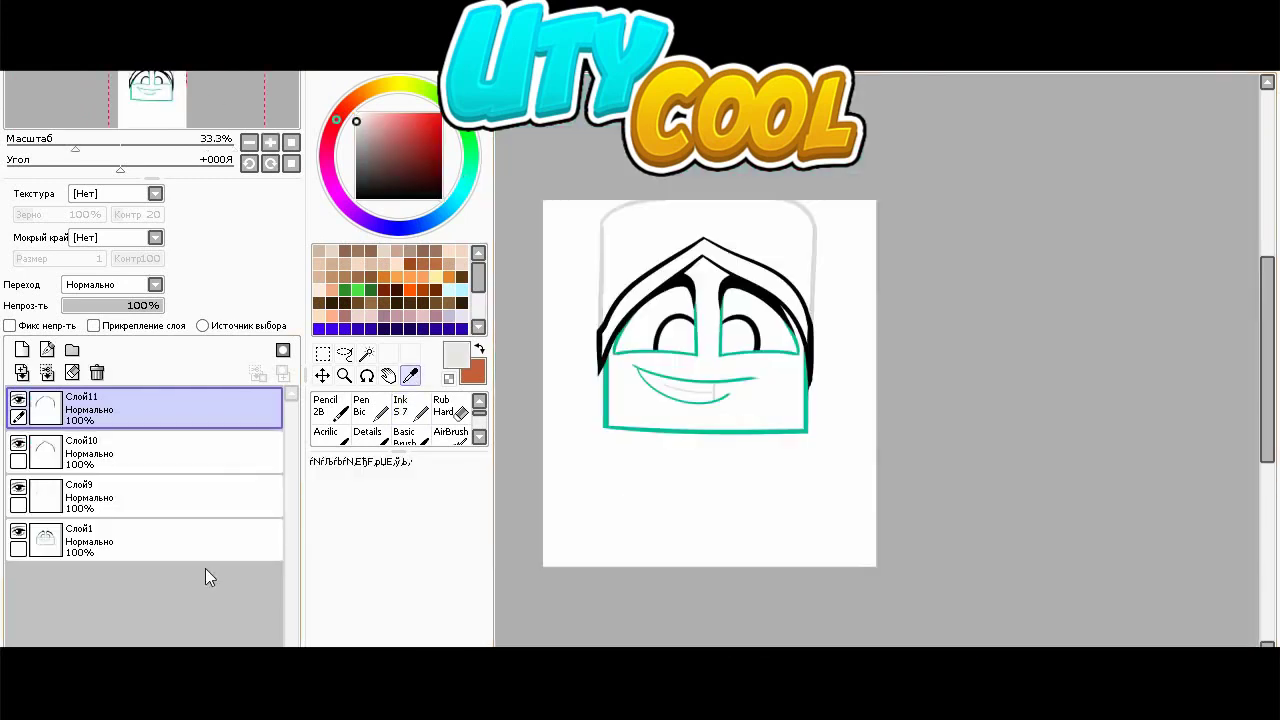
left_click(143, 550)
left_click(150, 585)
left_click(420, 408)
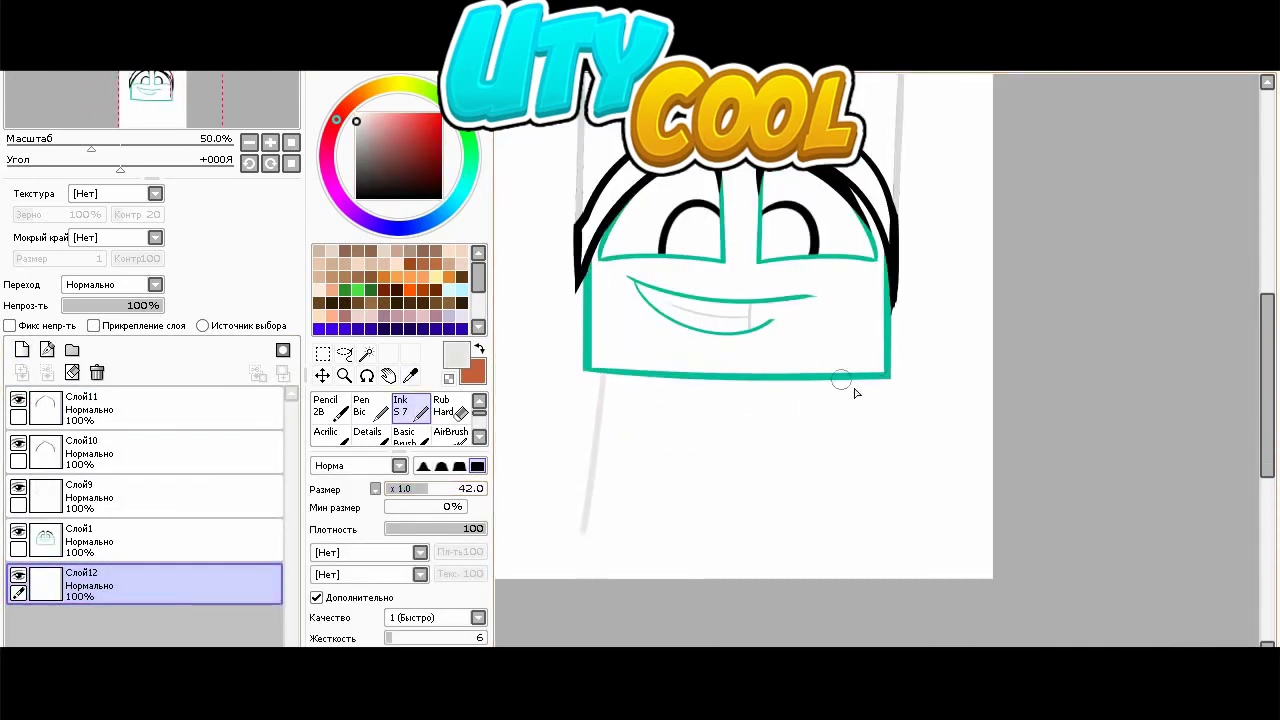
key("ctrl+z")
key("ctrl+z")
left_click_drag(606, 376, 576, 508)
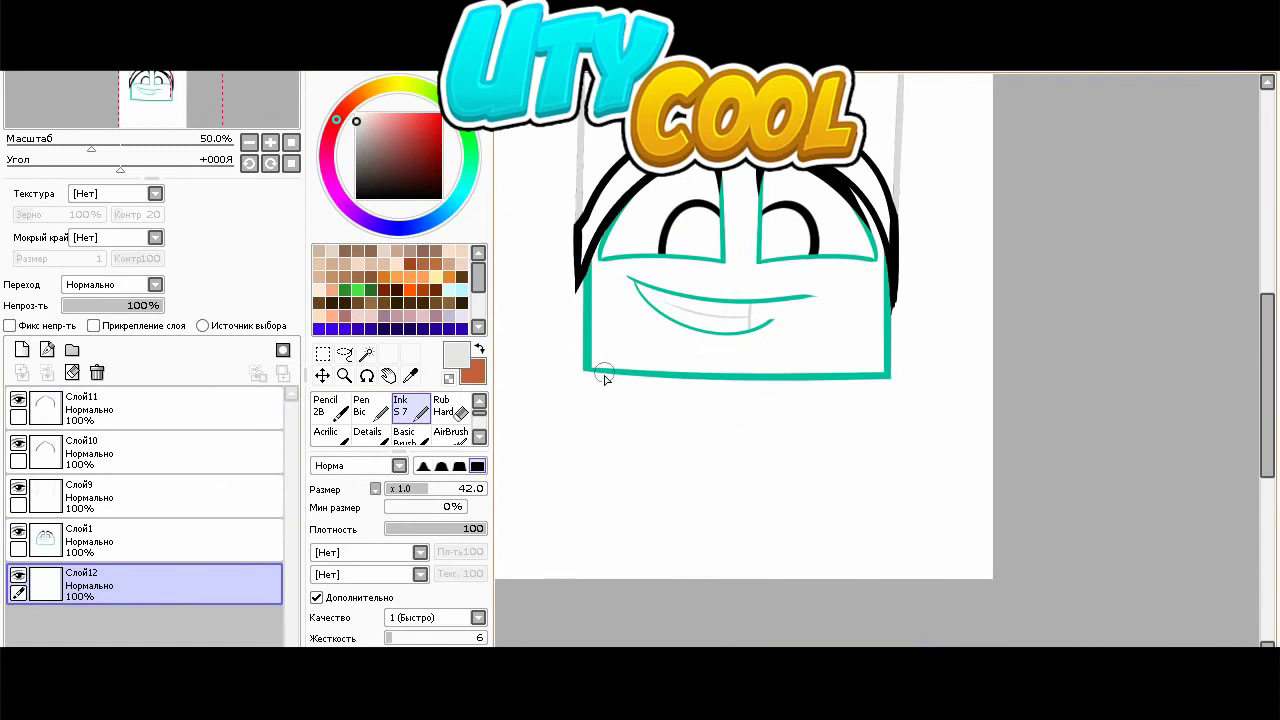
left_click_drag(865, 379, 872, 582)
key("ctrl+z")
key("ctrl+z")
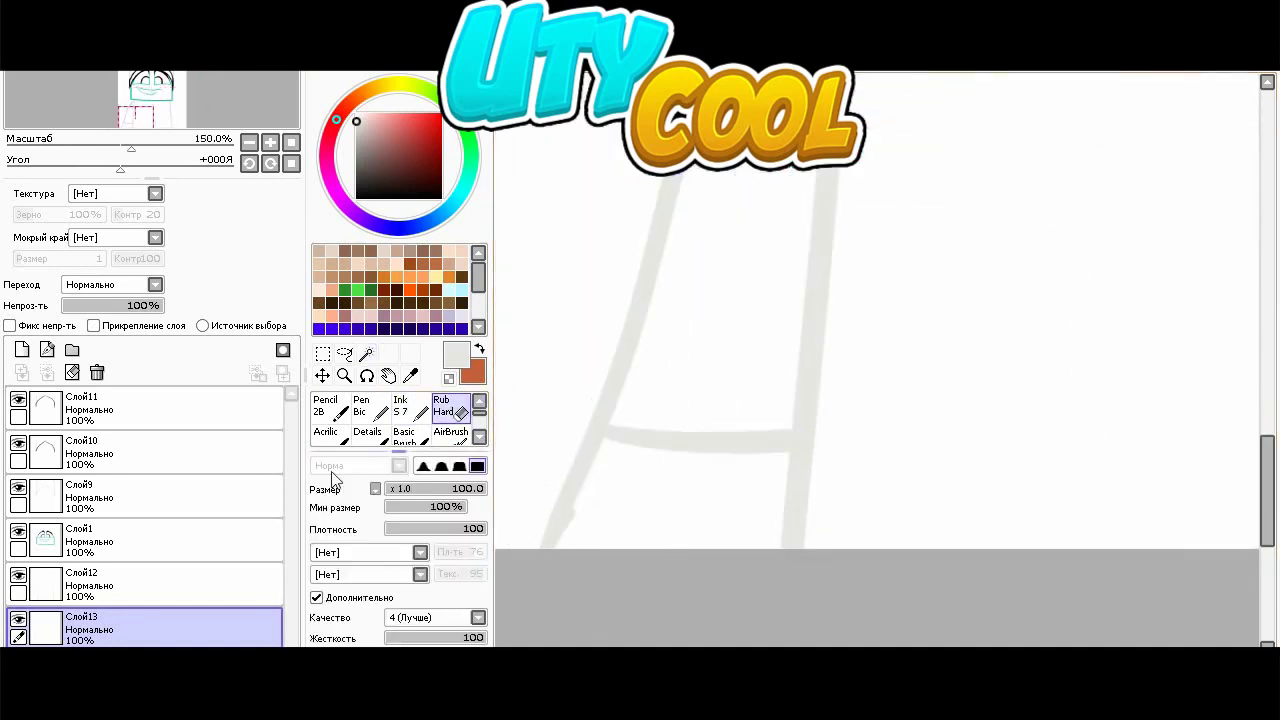
- Smooth the lower end of the left sleeve line and draw the hand's outer edge in teal below the cuff
left_click(431, 489)
scroll(608, 525, "up", 1)
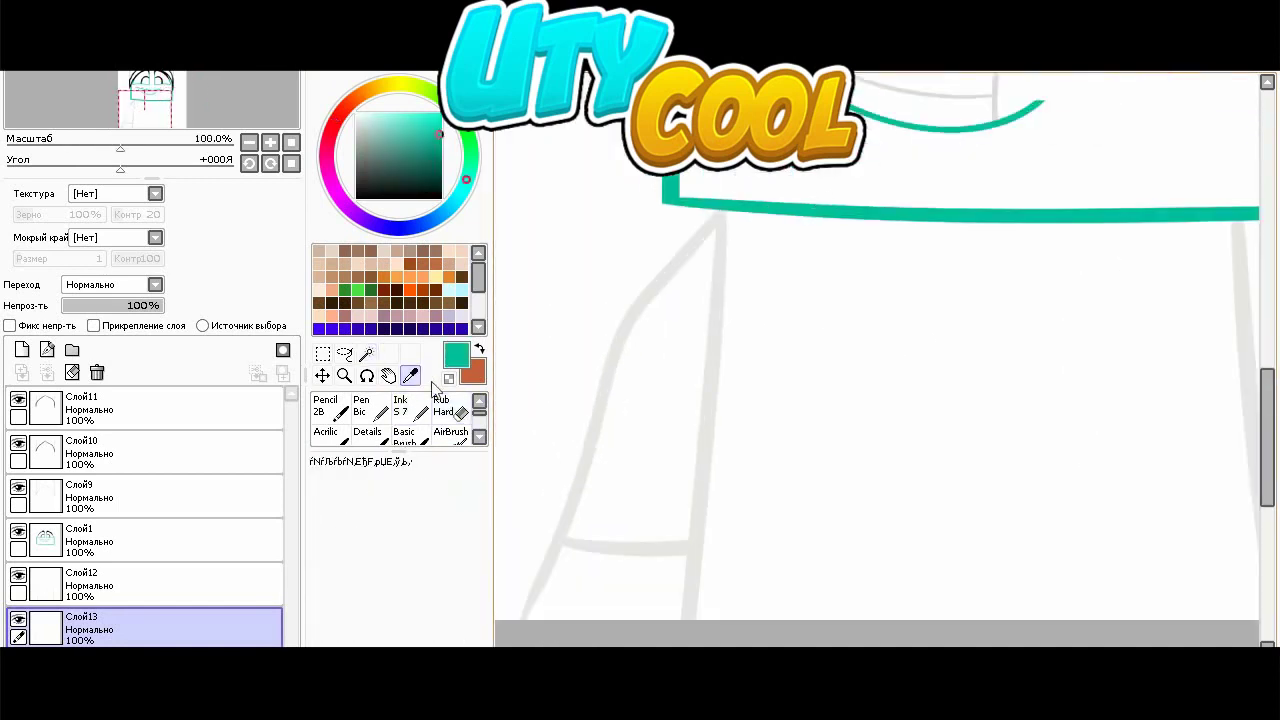
left_click_drag(719, 509, 711, 462)
key("ctrl+z")
left_click_drag(755, 515, 711, 462)
- Select the left arm sketch with a rectangle, copy it and paste it as a new layer
left_click(323, 354)
left_click(602, 343)
scroll(602, 343, "down", 7)
left_click(365, 354)
left_click(324, 352)
left_click_drag(575, 207, 812, 528)
left_click(84, 42)
left_click(122, 76)
left_click(84, 42)
left_click(124, 95)
- Flip the pasted arm horizontally by resizing and place it beneath the head's right corner
left_click(317, 540)
left_click_drag(680, 370, 988, 374)
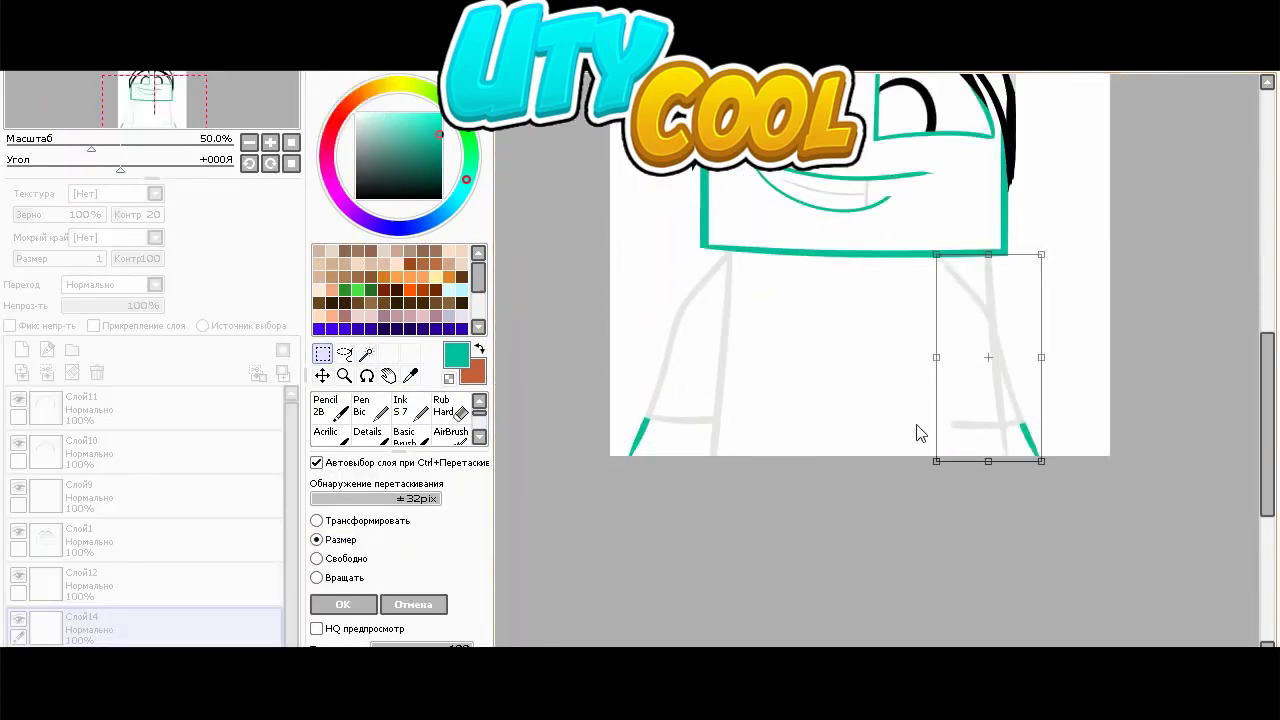
scroll(910, 432, "up", 1)
left_click_drag(1052, 405, 1129, 403)
left_click(370, 614)
scroll(831, 523, "down", 4)
scroll(805, 464, "up", 2)
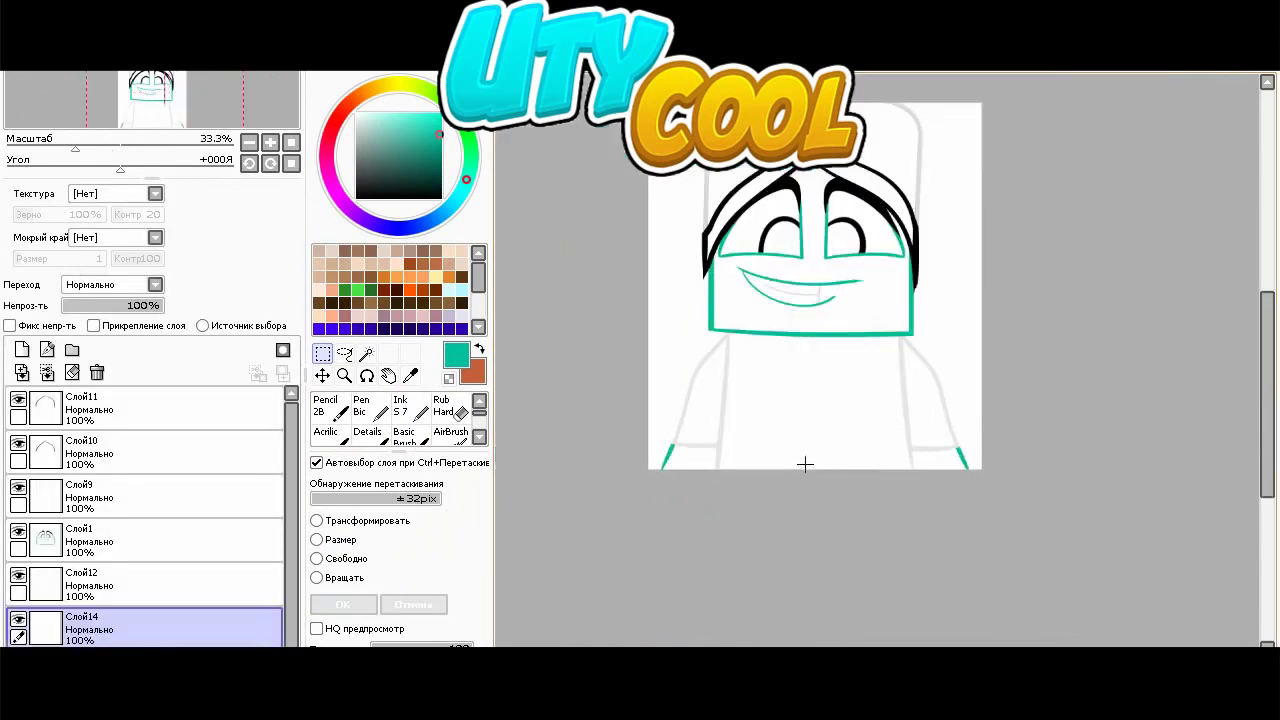
- Erase the mirrored right arm on Слой14 with the eraser at size 100
left_click(450, 406)
left_click(460, 486)
scroll(927, 425, "up", 2)
left_click_drag(912, 481, 905, 250)
- Pick light grey, add a new layer above Слой12 and sketch a bent right arm reaching across the torso
left_click(410, 376)
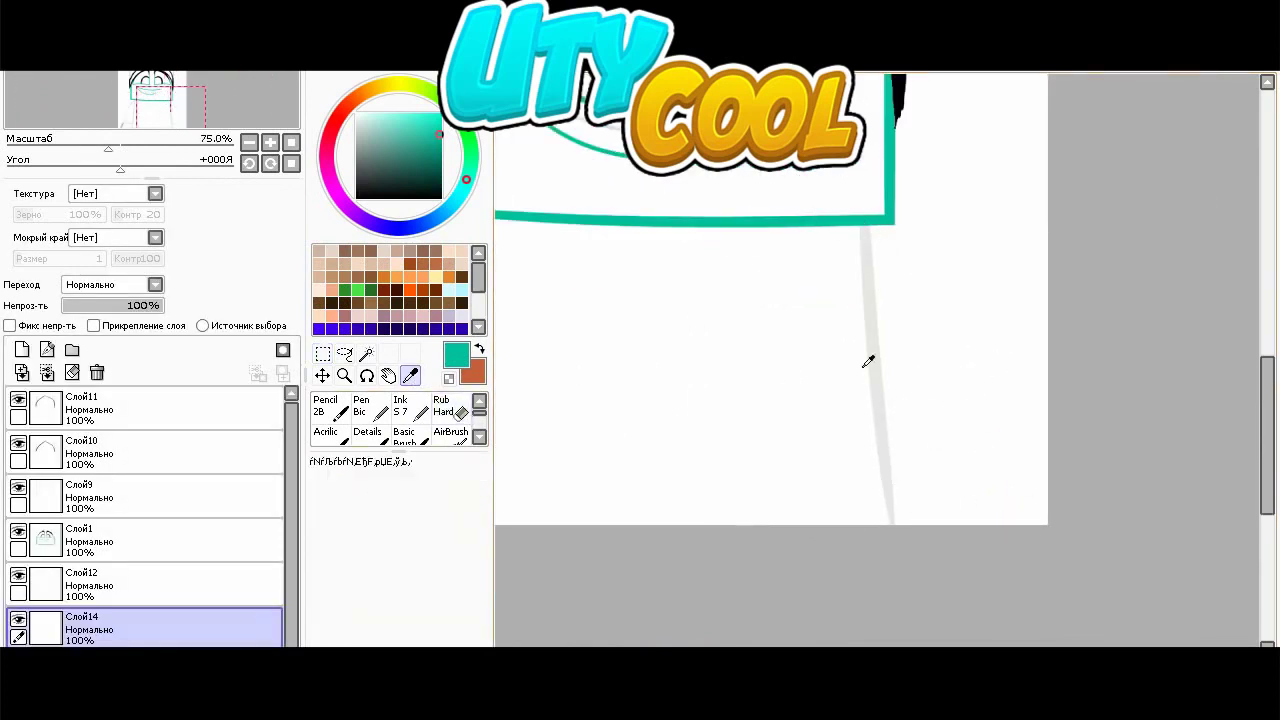
left_click(873, 336)
left_click(357, 125)
scroll(170, 580, "down", 1)
left_click(170, 576)
left_click(22, 350)
left_click(411, 408)
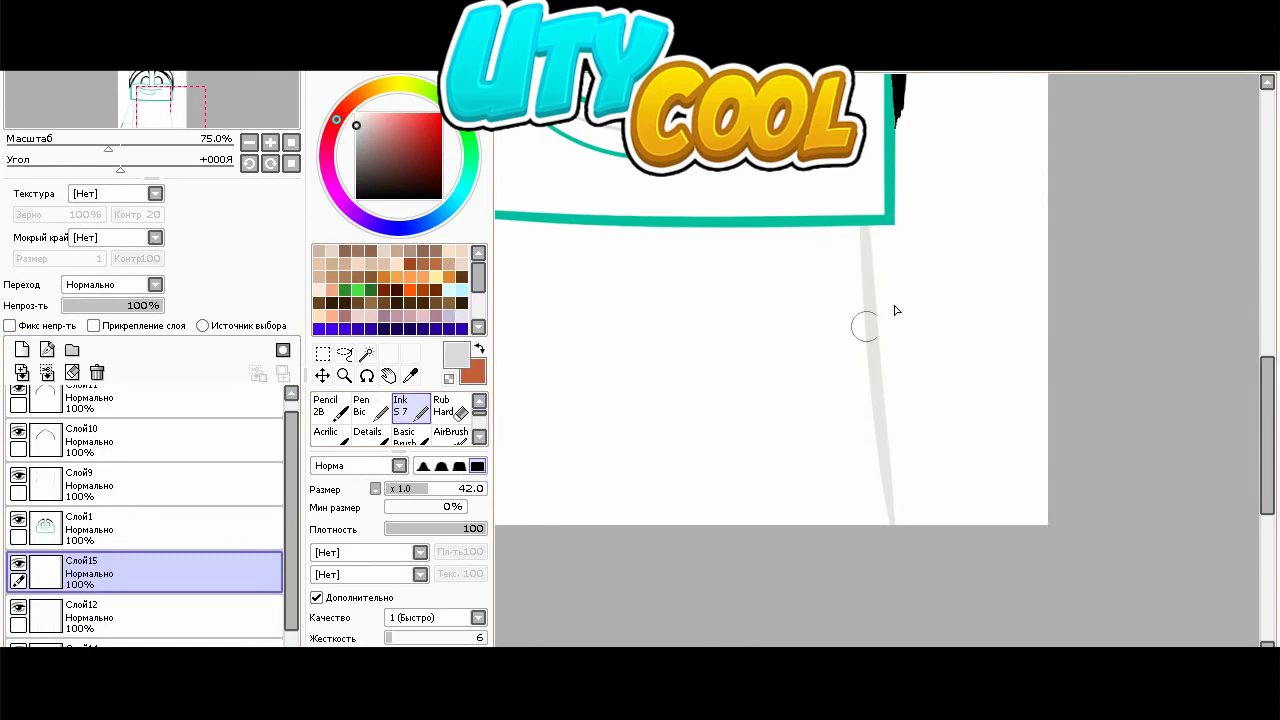
scroll(877, 315, "down", 1)
key("ctrl+z")
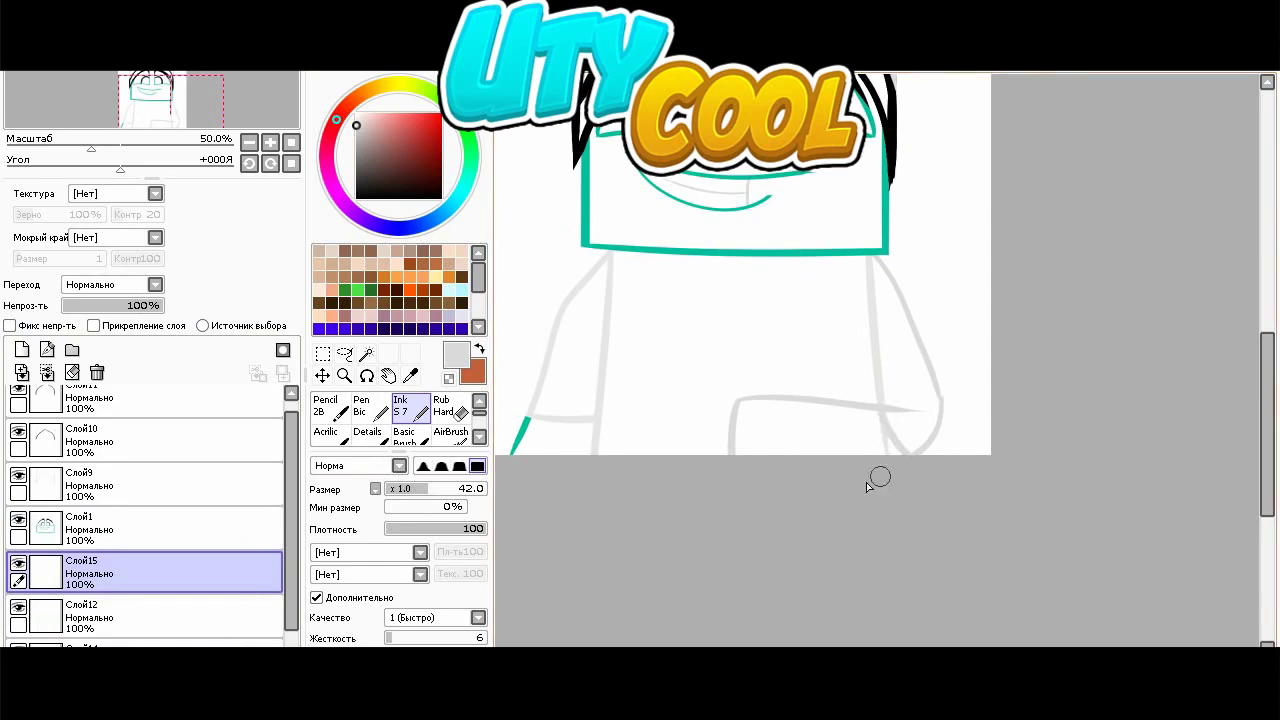
- Erase the right torso line where it runs inside the bent forearm on Слой12, with the eraser at size 59
left_click(451, 408)
scroll(170, 580, "down", 1)
left_click(170, 642)
scroll(800, 455, "up", 4)
left_click(170, 612)
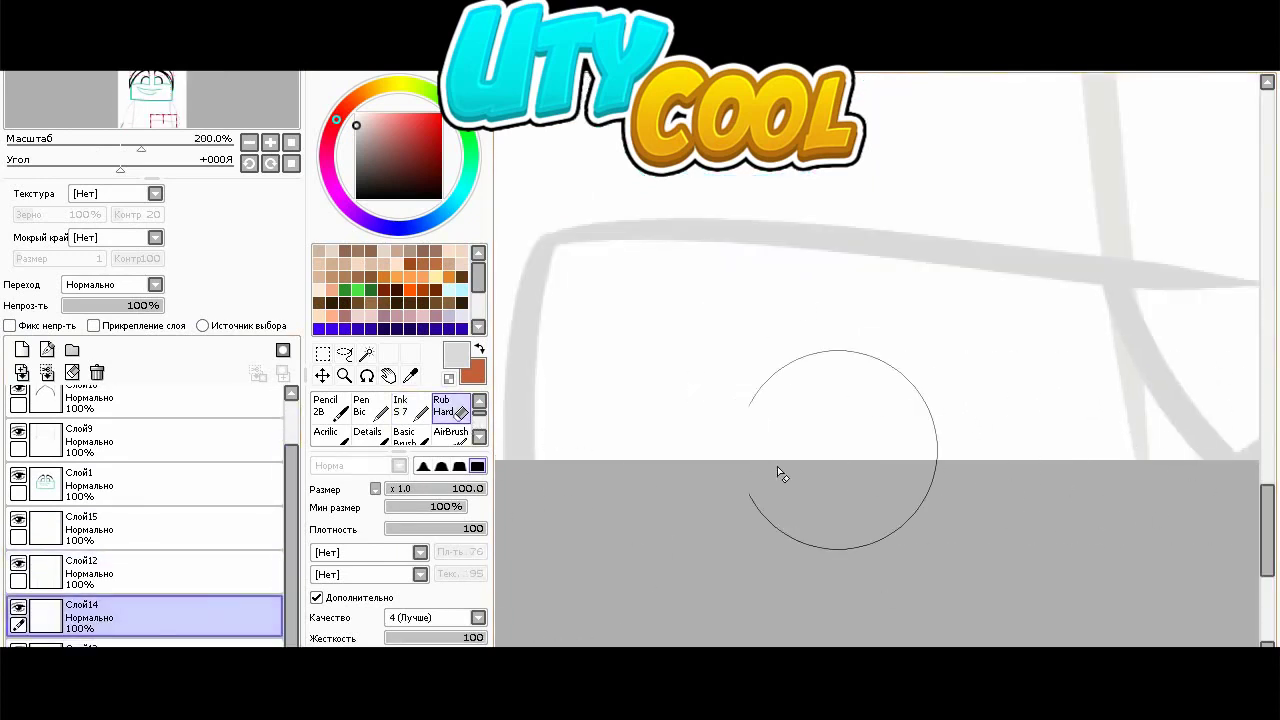
scroll(780, 474, "down", 1)
left_click_drag(480, 489, 456, 489)
left_click(170, 573)
scroll(957, 398, "down", 2)
scroll(1020, 310, "up", 2)
- Select the grey forearm outline on Слой15 with the magic wand
left_click(170, 530)
scroll(970, 423, "up", 2)
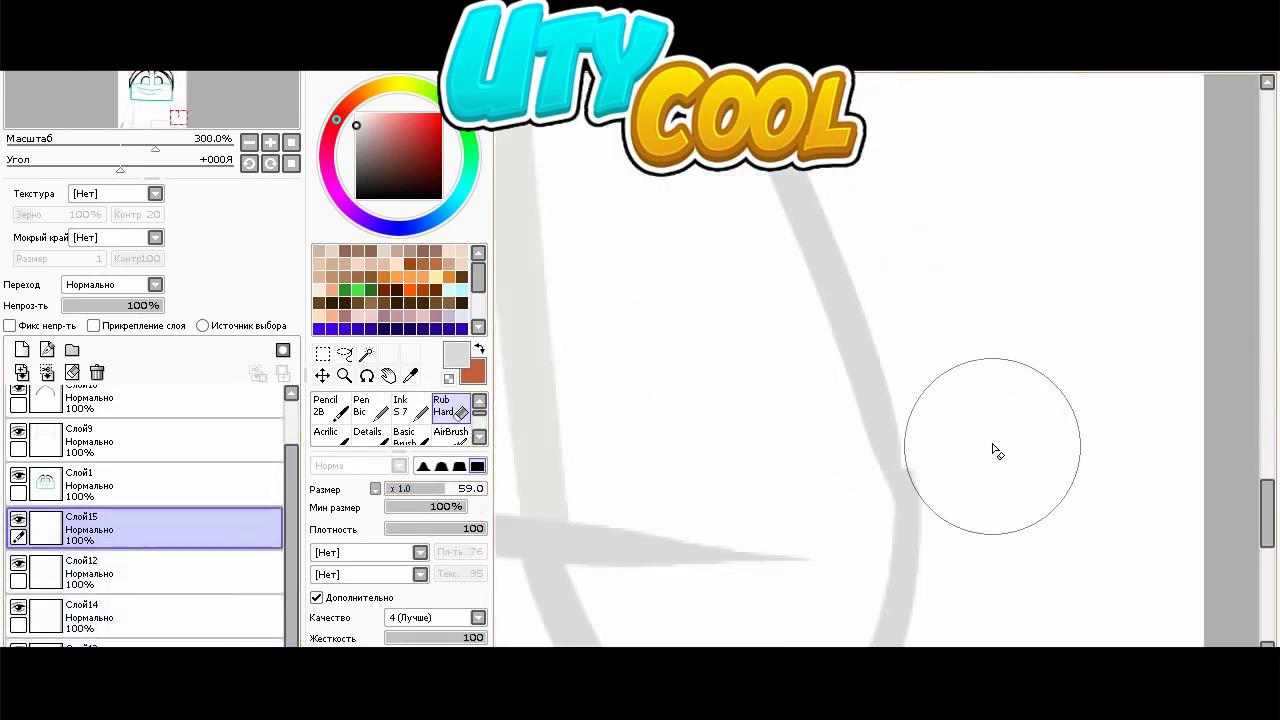
left_click(411, 408)
scroll(915, 404, "down", 5)
scroll(868, 450, "up", 4)
left_click(367, 354)
left_click(773, 477)
- Sample the teal of the head outline and paint over the selected forearm outline with the Ink brush at size 42
left_click(411, 406)
left_click(410, 376)
scroll(870, 450, "down", 3)
left_click(778, 360)
left_click(422, 408)
scroll(850, 450, "down", 3)
scroll(660, 400, "up", 5)
mouse_move(640, 340)
left_mouse_down()
mouse_move(634, 350)
mouse_move(890, 295)
left_mouse_up()
scroll(960, 290, "down", 2)
scroll(960, 280, "up", 4)
left_click_drag(966, 254, 1002, 350)
scroll(1060, 275, "up", 1)
scroll(938, 354, "down", 3)
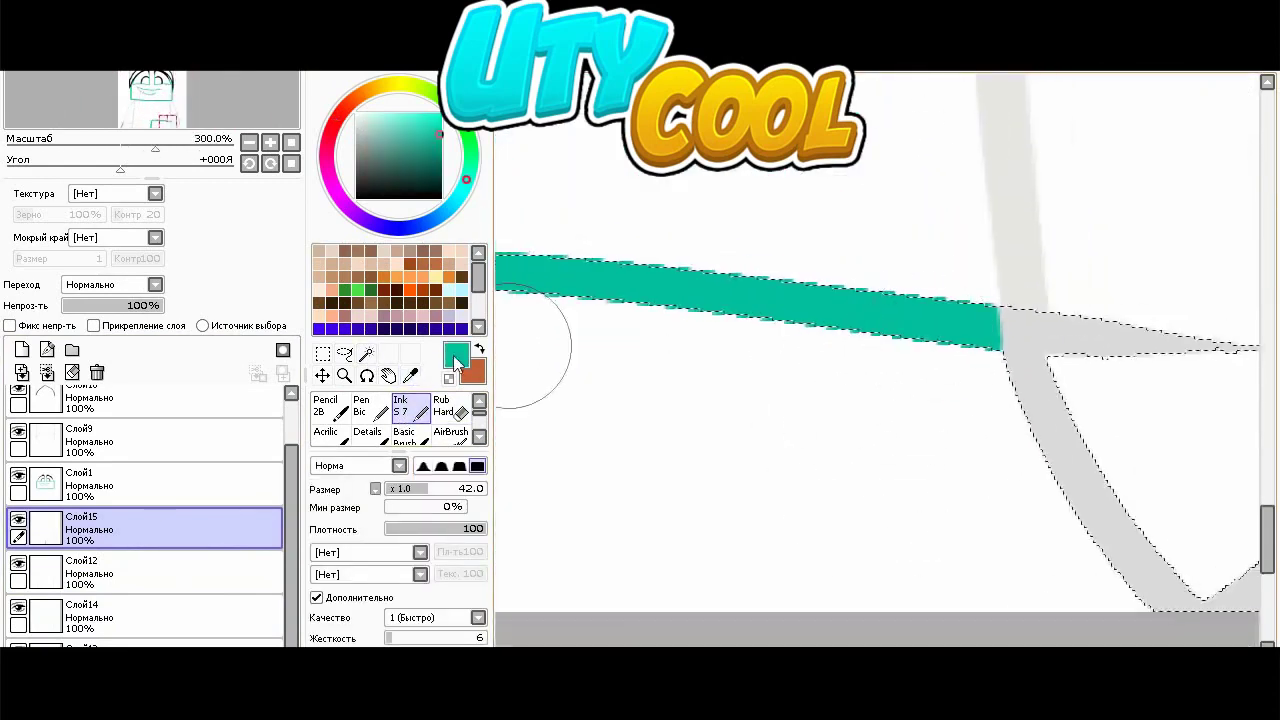
- Clear the selection and check the forearm by toggling the visibility of Слой15
left_click(323, 354)
scroll(820, 335, "down", 7)
scroll(852, 312, "up", 3)
left_click(825, 310)
scroll(825, 310, "down", 4)
scroll(830, 291, "up", 4)
left_click(18, 520)
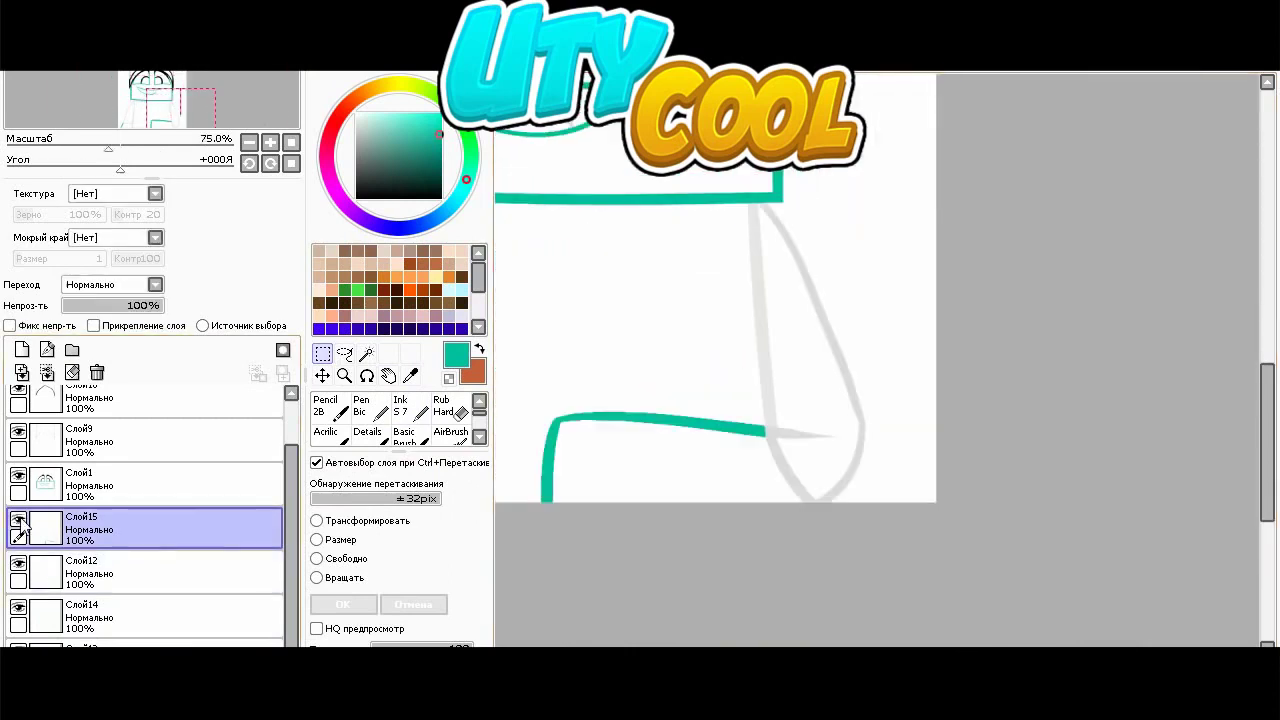
left_click(18, 520)
- Add a layer above Слой12, sample light grey and redraw the right torso line with the Ink brush at size 42
left_click(150, 572)
left_click(22, 350)
left_click(410, 376)
scroll(790, 337, "up", 1)
left_click(840, 323)
left_click(404, 412)
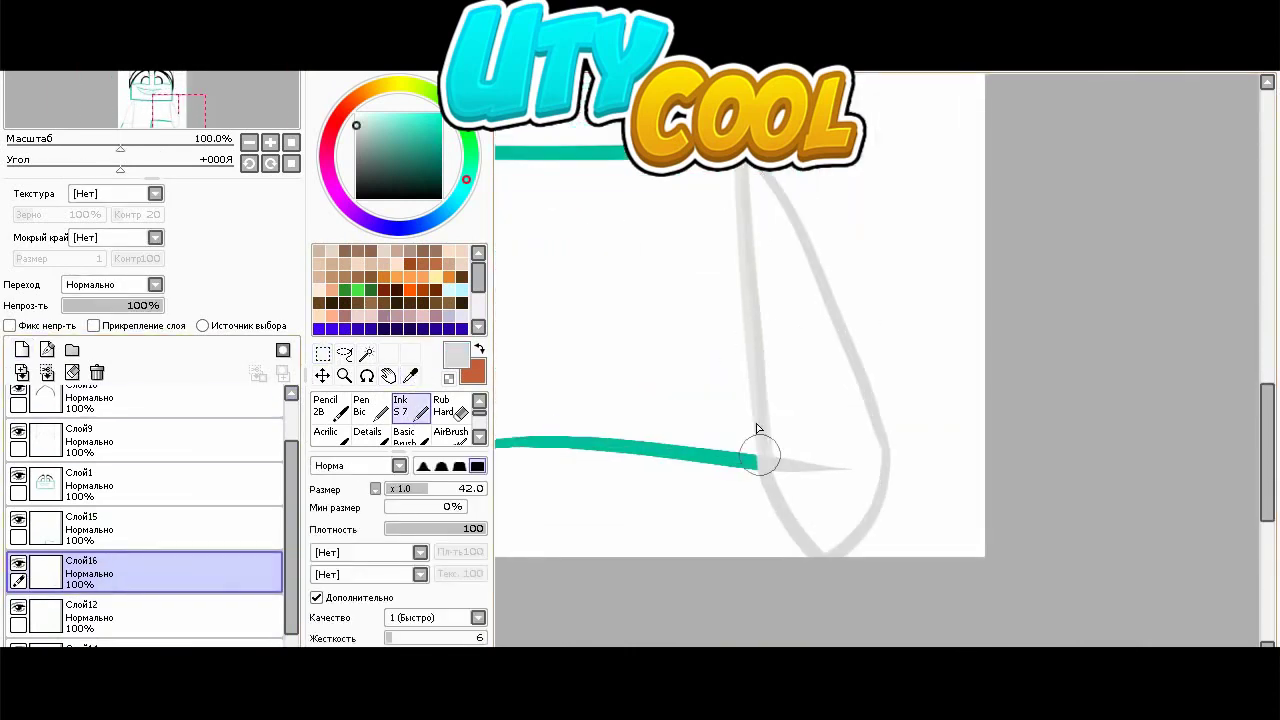
left_click_drag(743, 172, 770, 483)
key("ctrl+z")
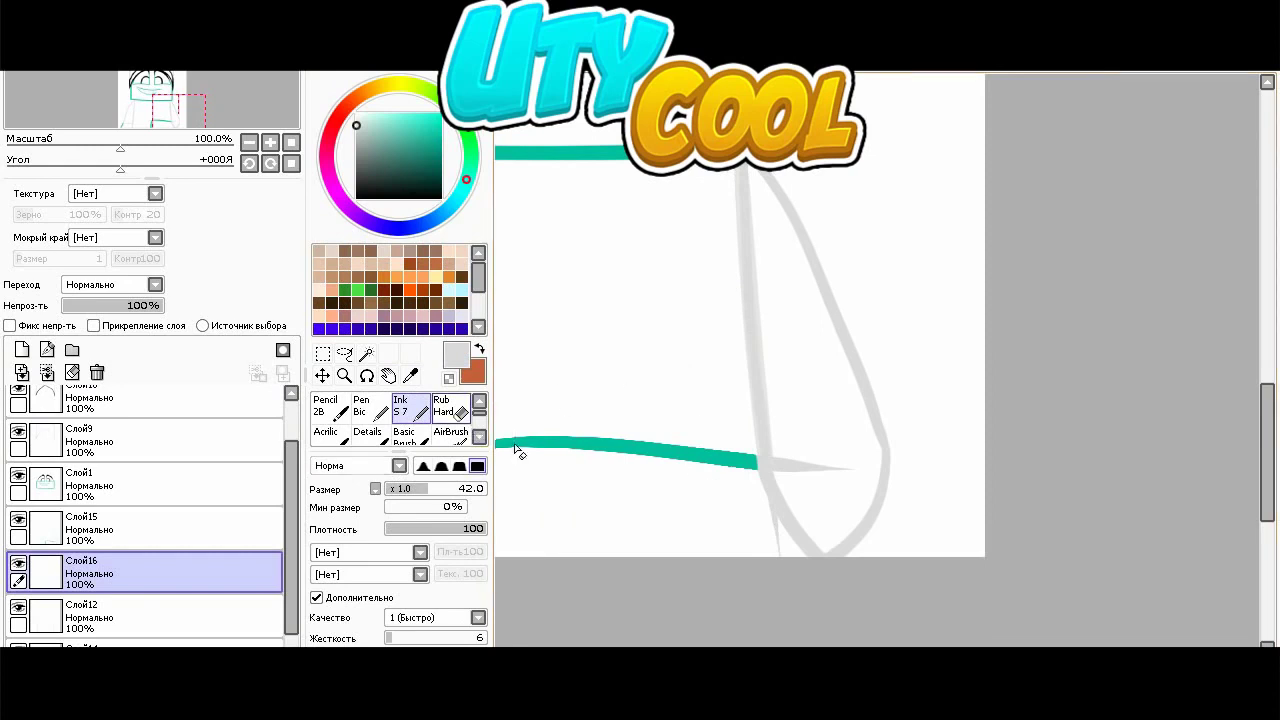
- Erase the torso line's excess below the forearm with the eraser at size 59, and merge Слой15 down into Слой16
key("e")
scroll(833, 465, "down", 3)
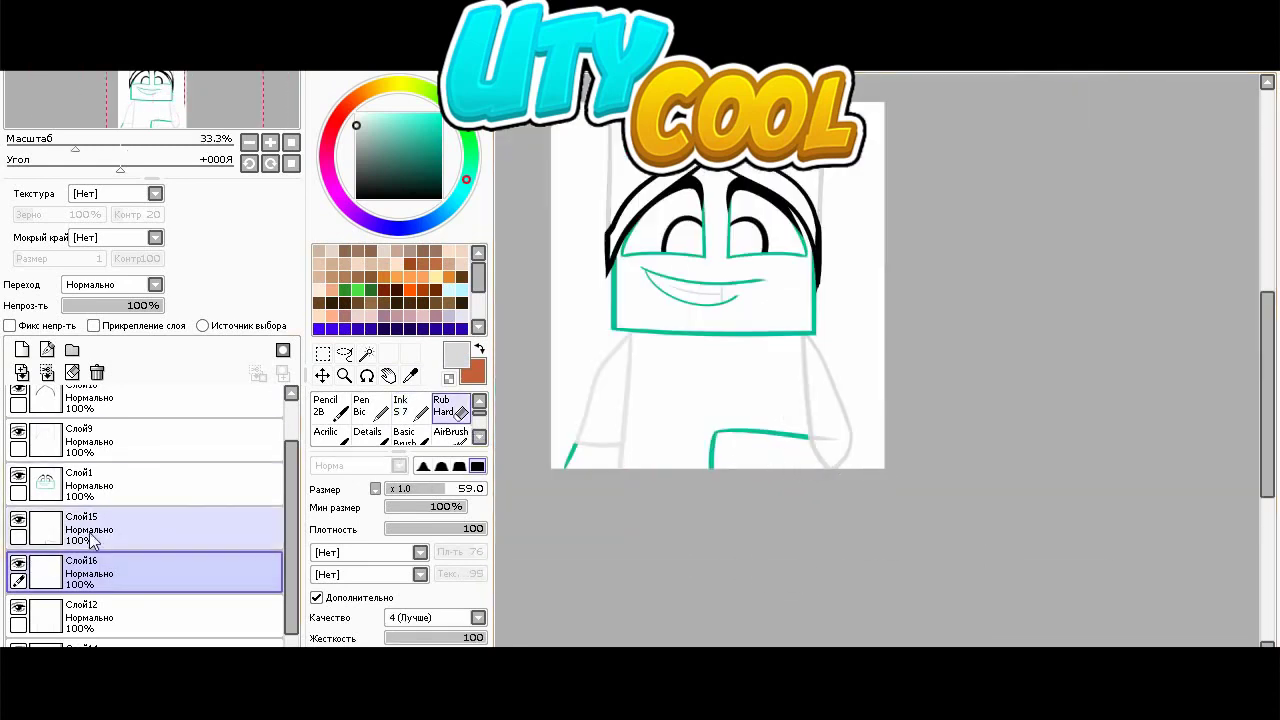
left_click(92, 541)
left_click(47, 372)
scroll(705, 408, "down", 3)
scroll(708, 405, "up", 3)
- Sample black, add a layer above Слой16, draw the left hood drawstring with a tip at brush size 31, and trim its end
right_click(598, 268)
left_click(22, 349)
left_click(410, 408)
scroll(664, 443, "up", 2)
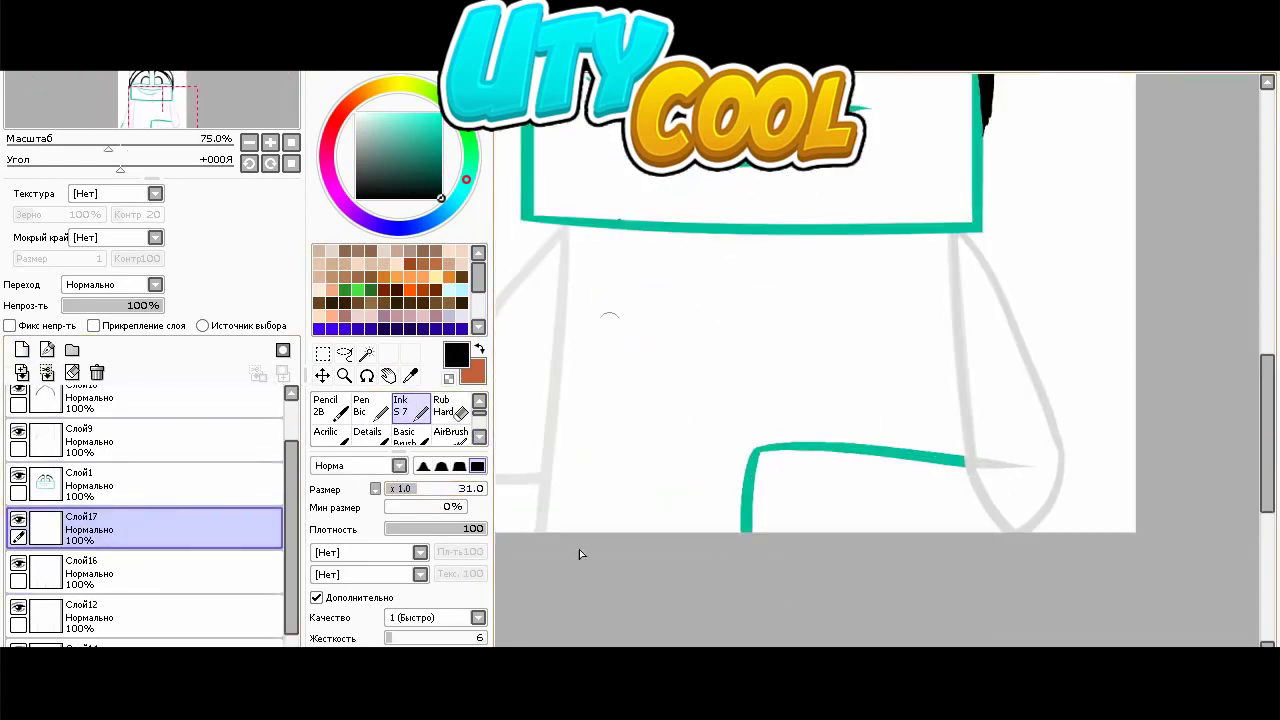
left_click_drag(583, 531, 618, 230)
left_click_drag(660, 233, 637, 411)
left_click_drag(627, 458, 632, 459)
key("e")
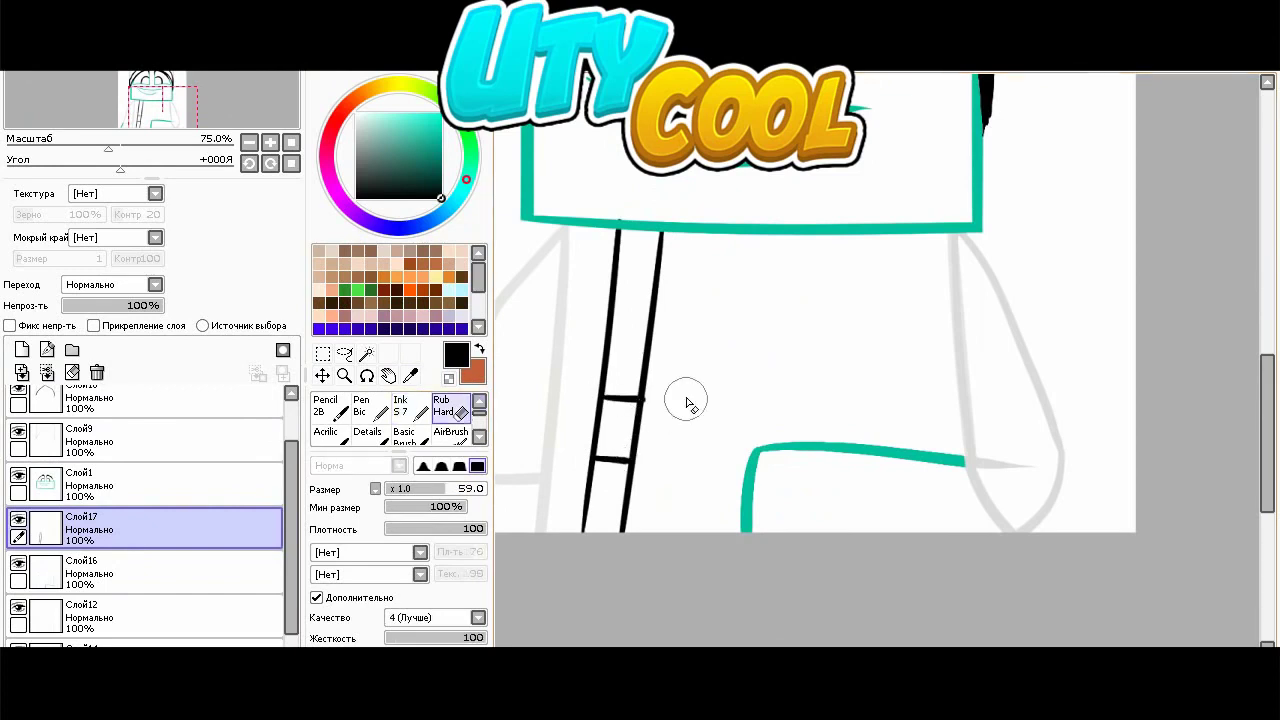
- Draw the two black lines of the right drawstring from the head's lower edge down past the forearm
left_click(420, 405)
mouse_move(806, 236)
left_mouse_down()
mouse_move(828, 474)
mouse_move(866, 500)
left_mouse_up()
mouse_move(889, 234)
left_mouse_down()
mouse_move(888, 532)
mouse_move(926, 538)
left_mouse_up()
key("ctrl+z")
key("ctrl+z")
left_click_drag(889, 234, 886, 534)
key("ctrl+z")
key("ctrl+z")
mouse_move(888, 232)
left_mouse_down()
mouse_move(936, 534)
mouse_move(776, 447)
mouse_move(804, 431)
mouse_move(965, 429)
left_mouse_up()
- Erase the right drawstring's lines below the teal forearm edge with the eraser at size 59
left_click(451, 410)
scroll(906, 496, "up", 2)
scroll(790, 450, "down", 3)
scroll(792, 464, "up", 6)
scroll(725, 403, "down", 6)
scroll(894, 402, "up", 1)
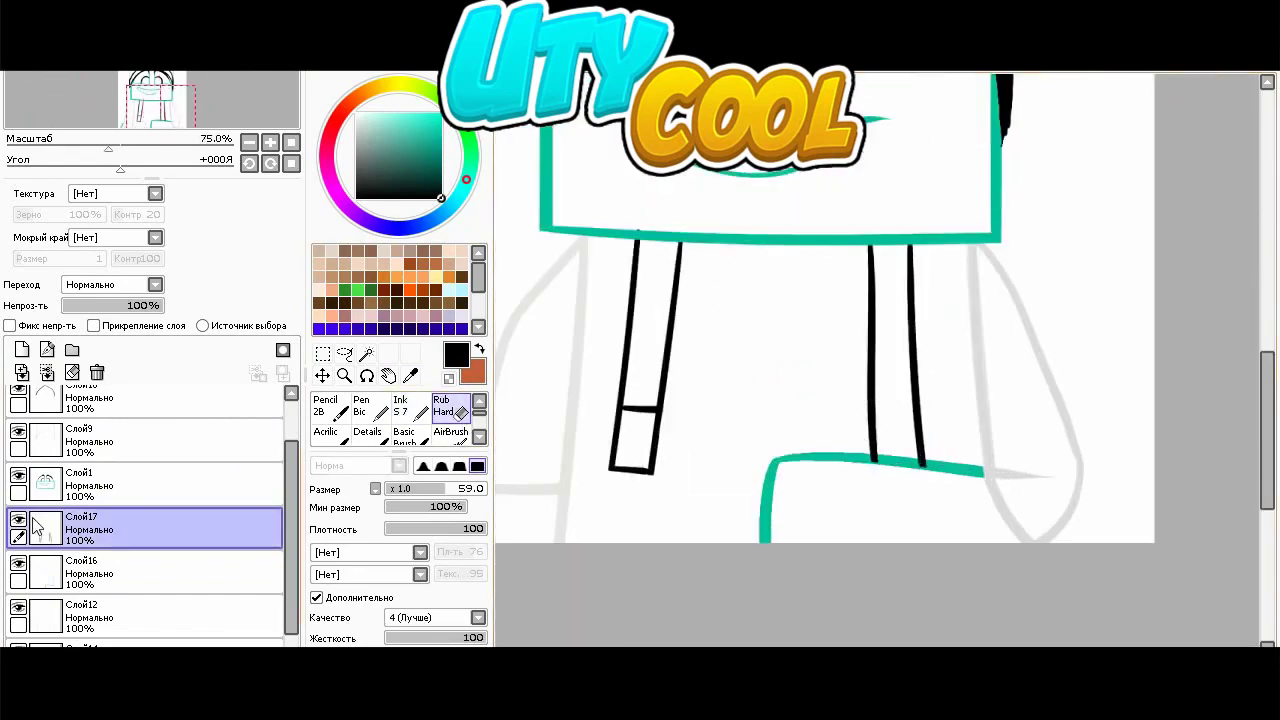
- Copy the right drawstring onto its own layer and move that layer below Слой12
left_click(322, 354)
left_click_drag(795, 198, 1003, 487)
left_click(90, 42)
left_click(118, 125)
left_click(92, 42)
left_click(116, 145)
scroll(116, 464, "down", 2)
left_click_drag(116, 464, 114, 588)
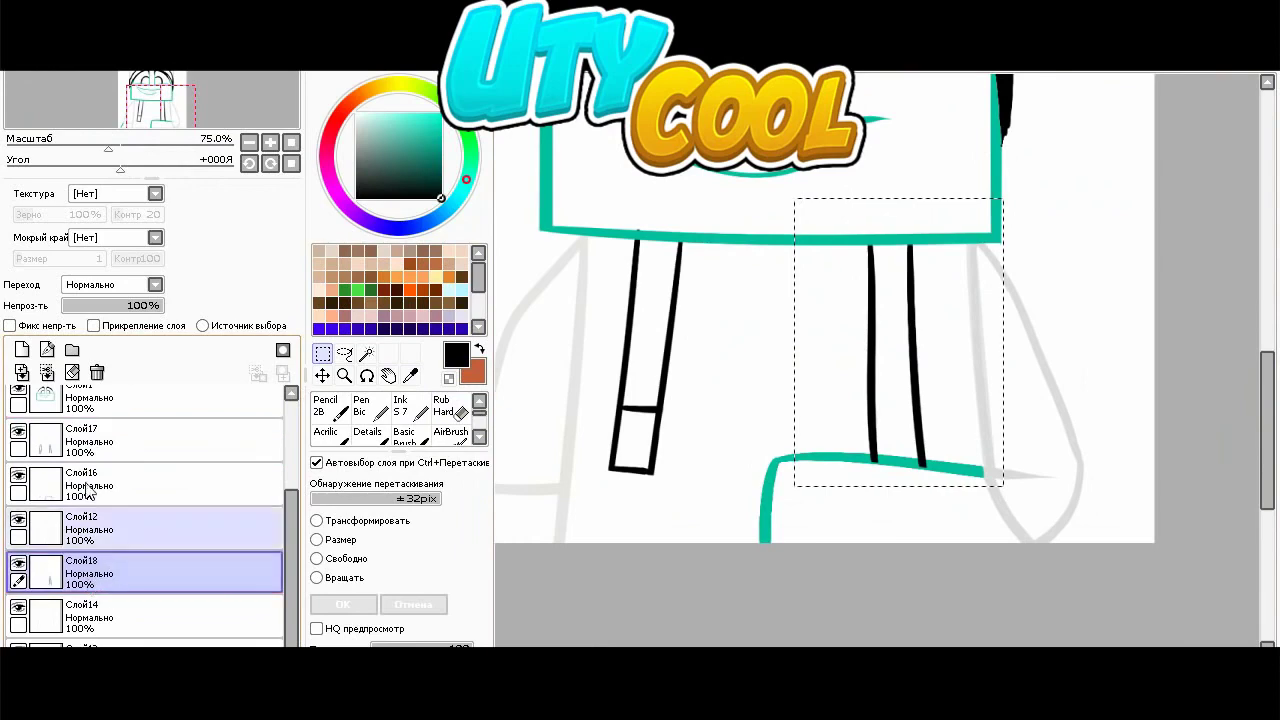
- Erase the original right drawstring from Слой17
left_click(116, 441)
left_click(449, 411)
left_click_drag(909, 268, 900, 452)
- Resize the left drawstring on Слой17, making it slightly wider and longer
key("m")
scroll(622, 388, "down", 1)
left_click(317, 540)
scroll(688, 406, "up", 1)
left_click_drag(663, 302, 652, 304)
left_click_drag(685, 348, 691, 352)
left_click(343, 672)
left_click(343, 672)
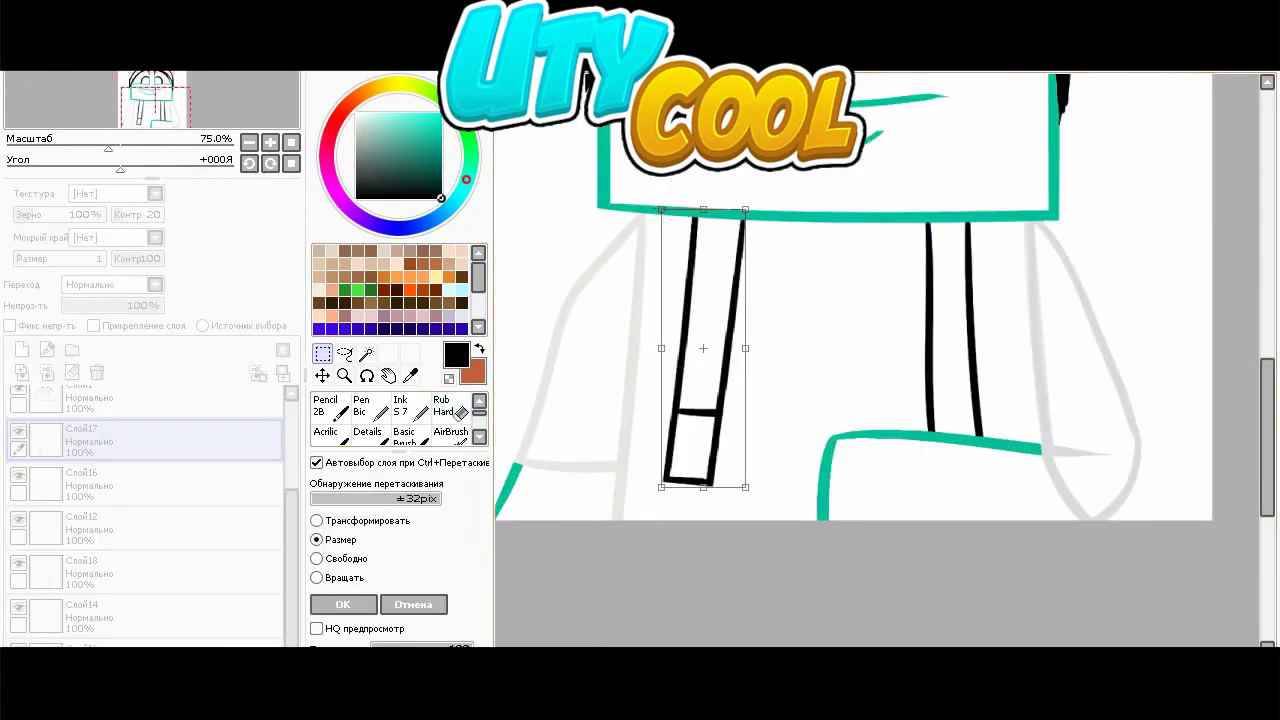
left_click(343, 604)
- Resize the right drawstring on Слой18
scroll(723, 534, "down", 4)
scroll(723, 534, "up", 2)
left_click(140, 572)
left_click(318, 540)
scroll(840, 440, "up", 1)
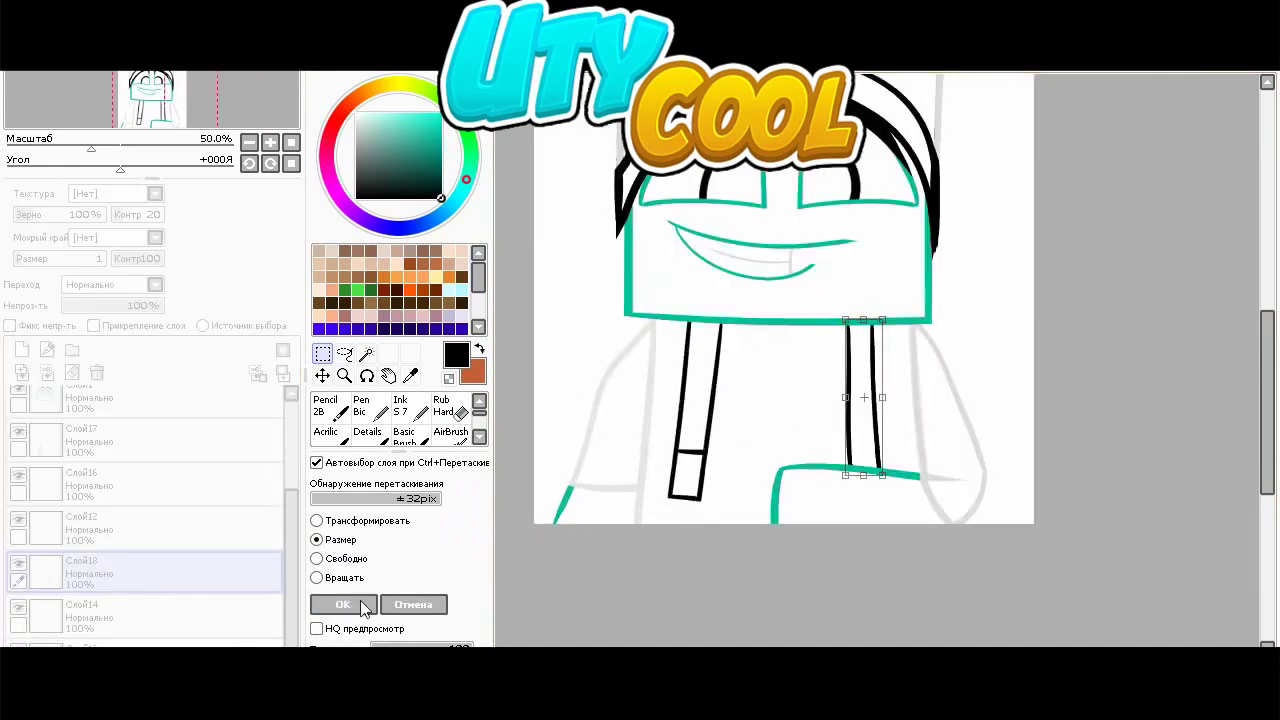
left_click(345, 604)
scroll(802, 484, "down", 4)
scroll(748, 450, "up", 2)
scroll(734, 420, "down", 1)
scroll(190, 480, "up", 3)
- Merge the black hood arc layers down into Слой9
left_click(155, 407)
key("ctrl+e")
key("ctrl+e")
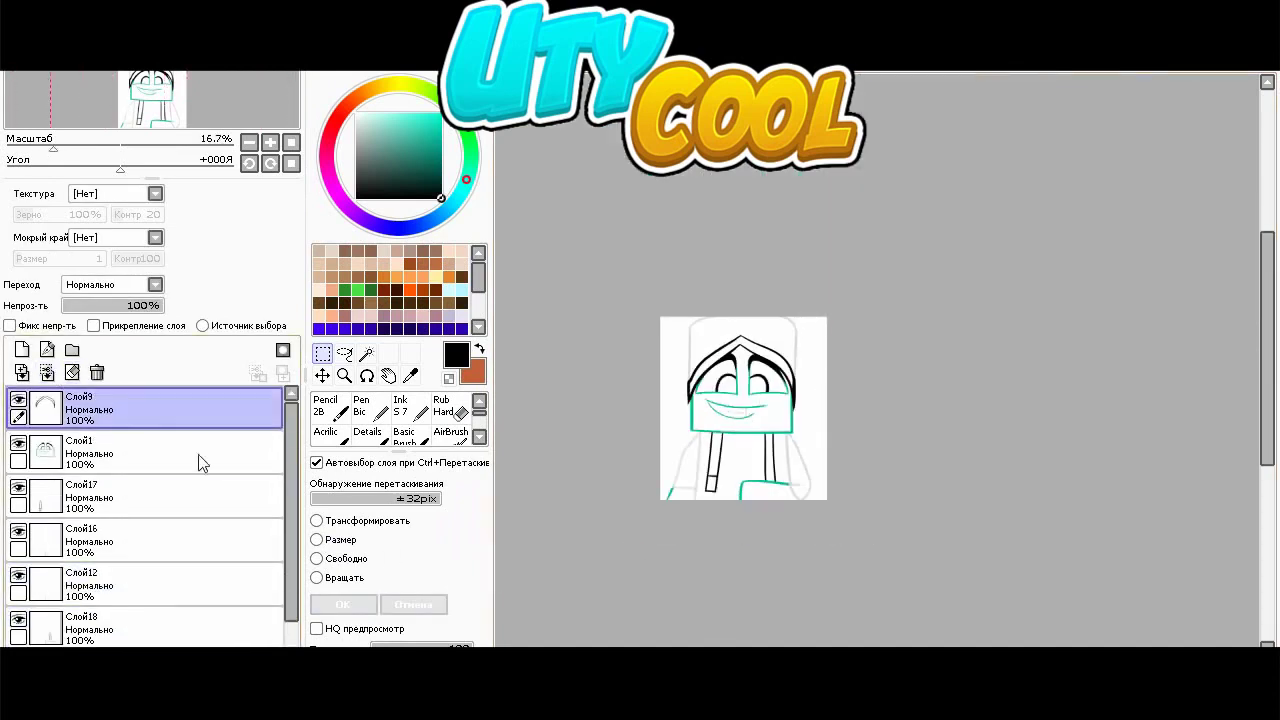
- Resize the hood on Слой9, widening it slightly on both sides and raising its peak
left_click(317, 540)
scroll(686, 362, "up", 3)
left_click_drag(692, 352, 687, 352)
left_click_drag(1023, 354, 1029, 354)
left_click_drag(885, 284, 885, 290)
left_click_drag(851, 212, 851, 197)
left_click_drag(866, 294, 867, 299)
key("Return")
scroll(742, 525, "up", 2)
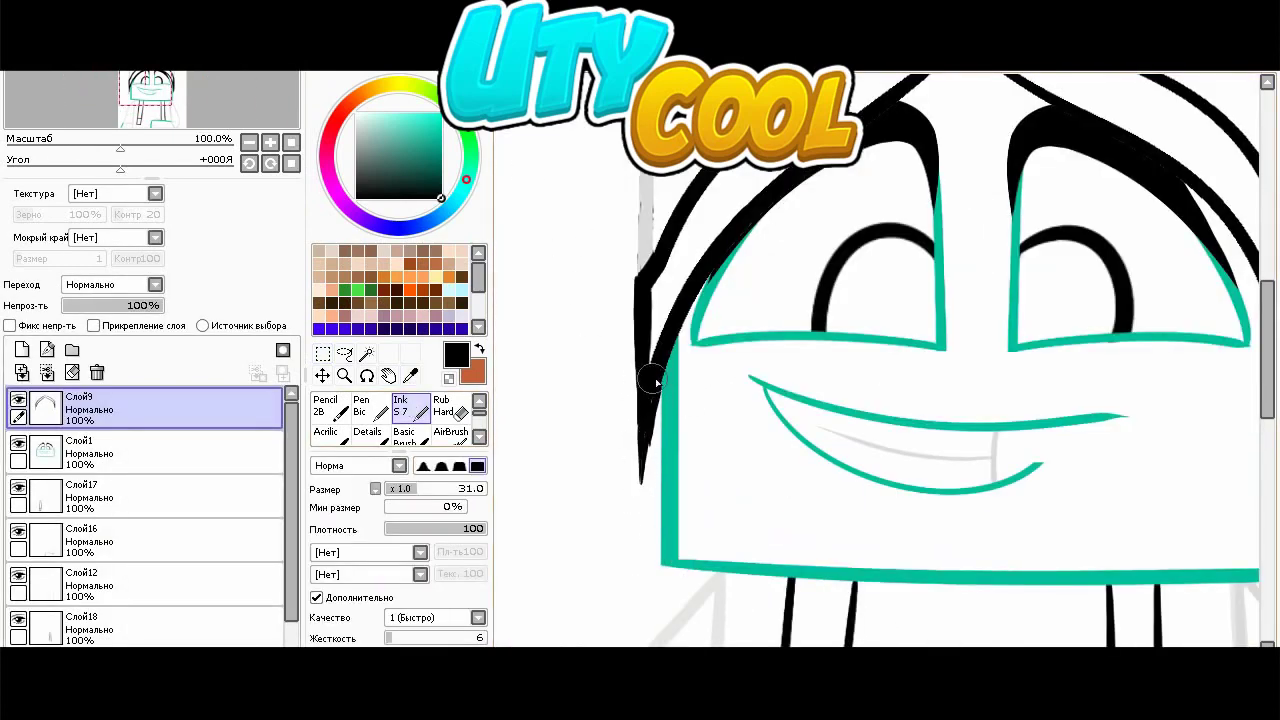
scroll(648, 410, "down", 5)
scroll(648, 410, "up", 1)
- Add a layer, choose pale yellow, sketch a duck resting on the forearm, and draw its cheek bulge on another layer
left_click(22, 349)
left_click_drag(395, 86, 375, 88)
left_click(384, 117)
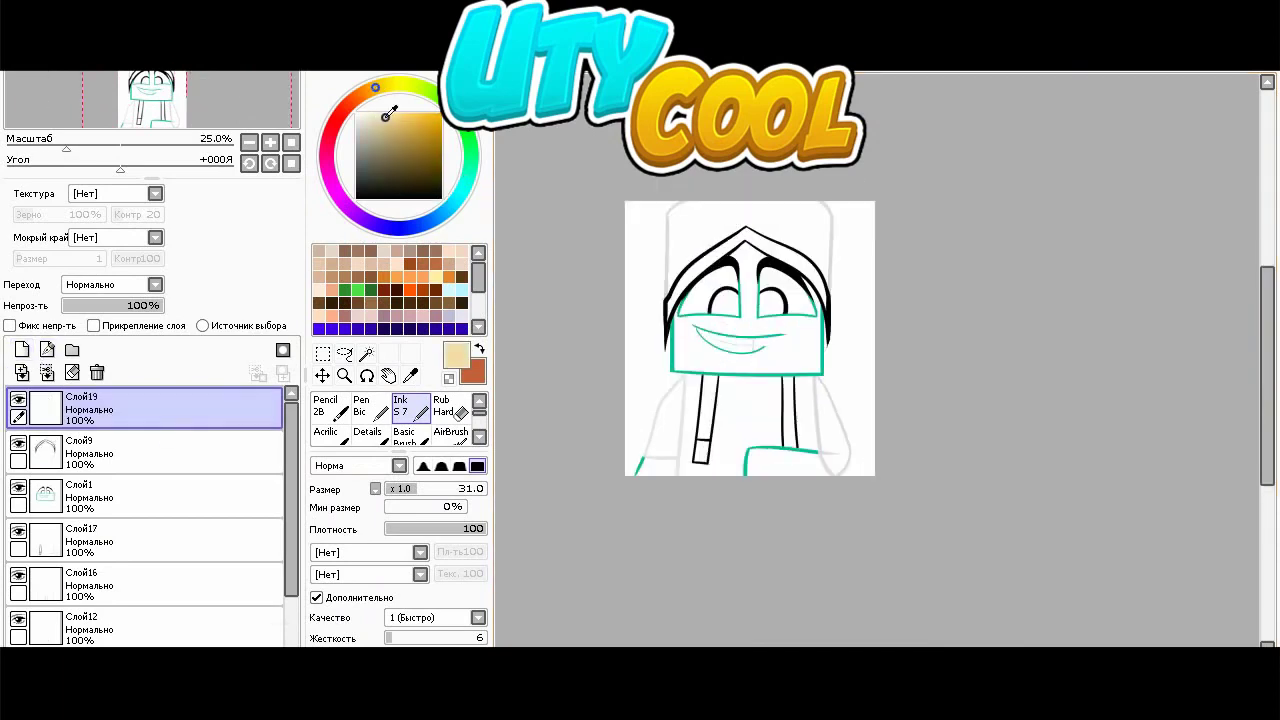
scroll(826, 237, "up", 1)
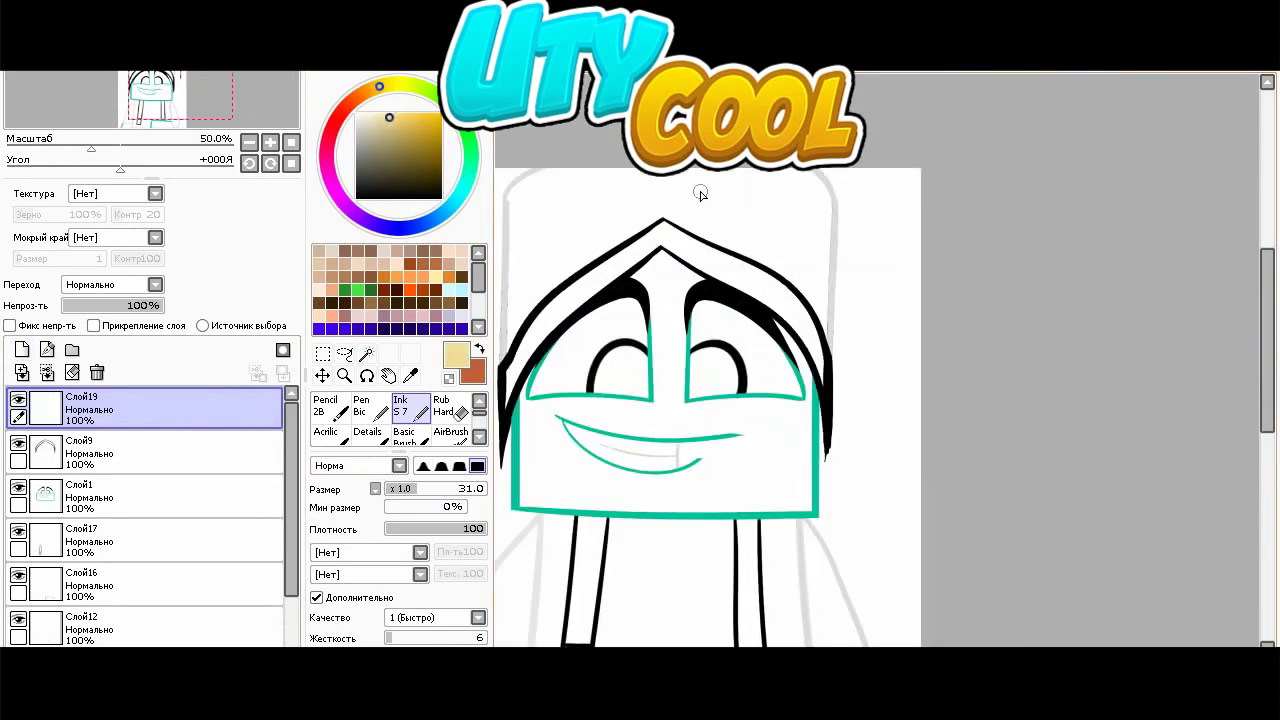
left_click_drag(729, 585, 871, 389)
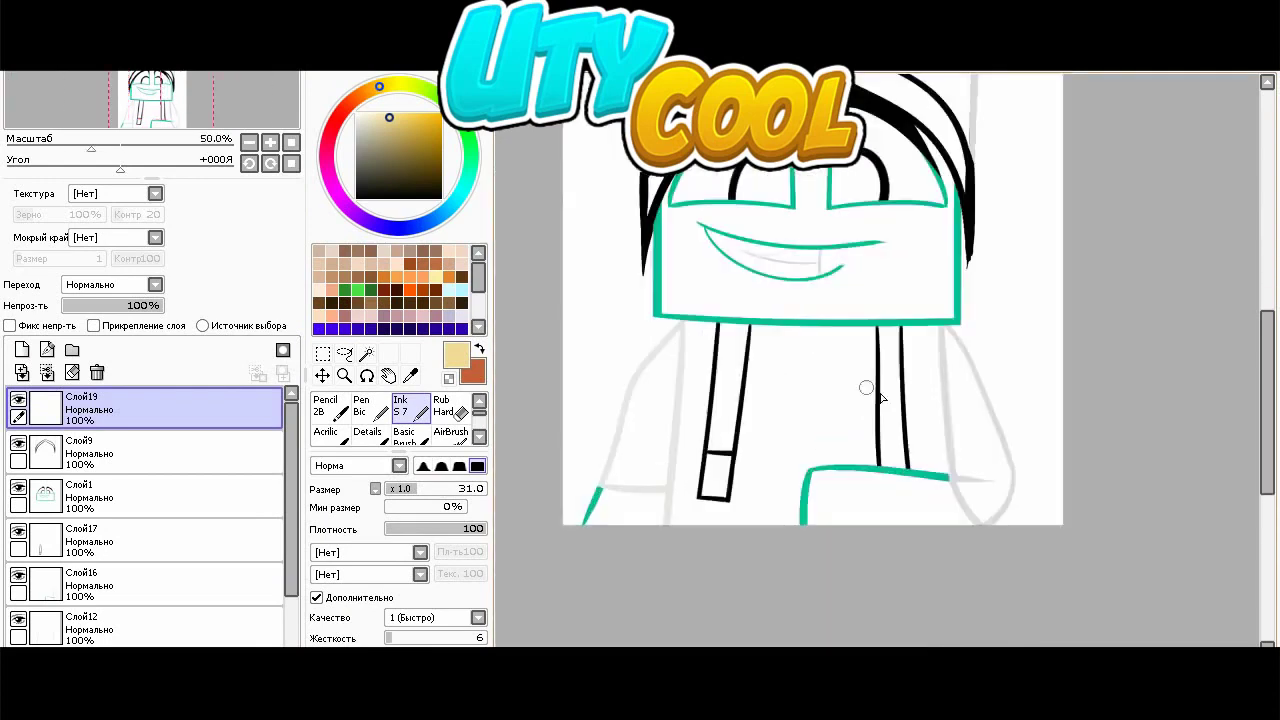
scroll(888, 405, "up", 1)
left_click_drag(784, 474, 822, 514)
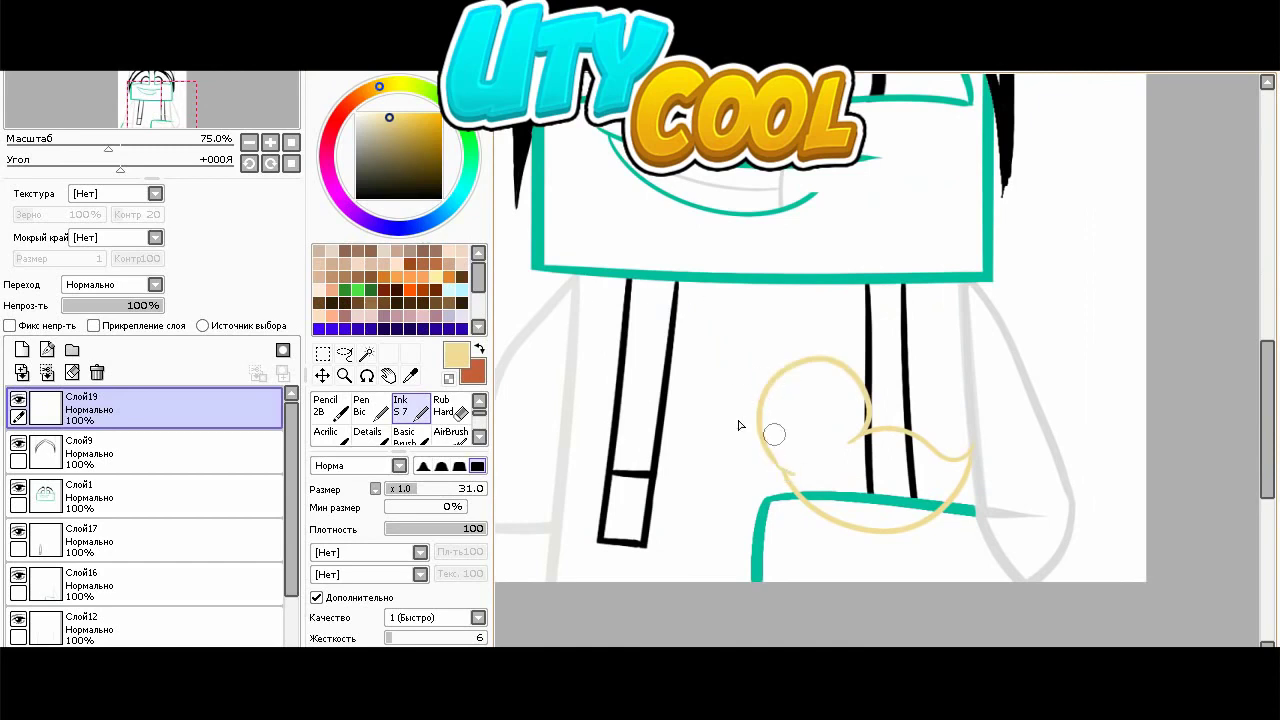
left_click_drag(758, 425, 768, 456)
- Erase the duck's outline running behind its cheek on Слой19 with the eraser at size 26
left_click(450, 408)
left_click(200, 453)
left_click(413, 489)
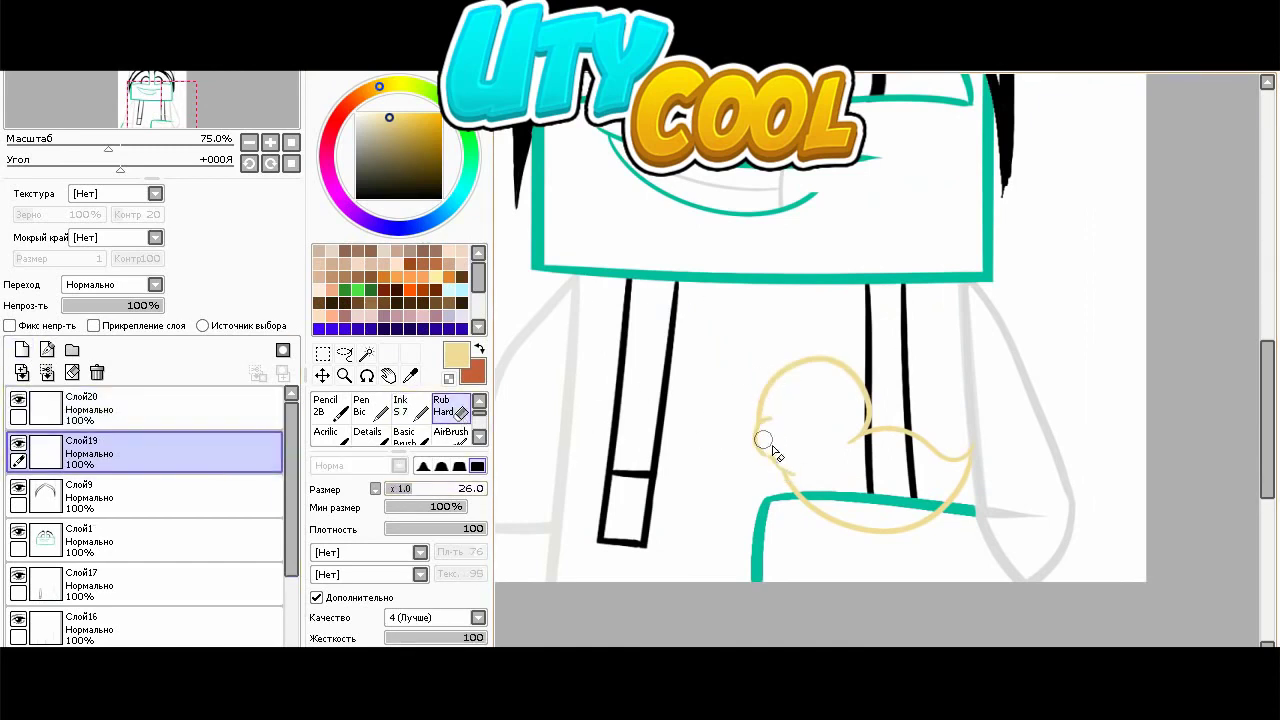
scroll(614, 474, "up", 5)
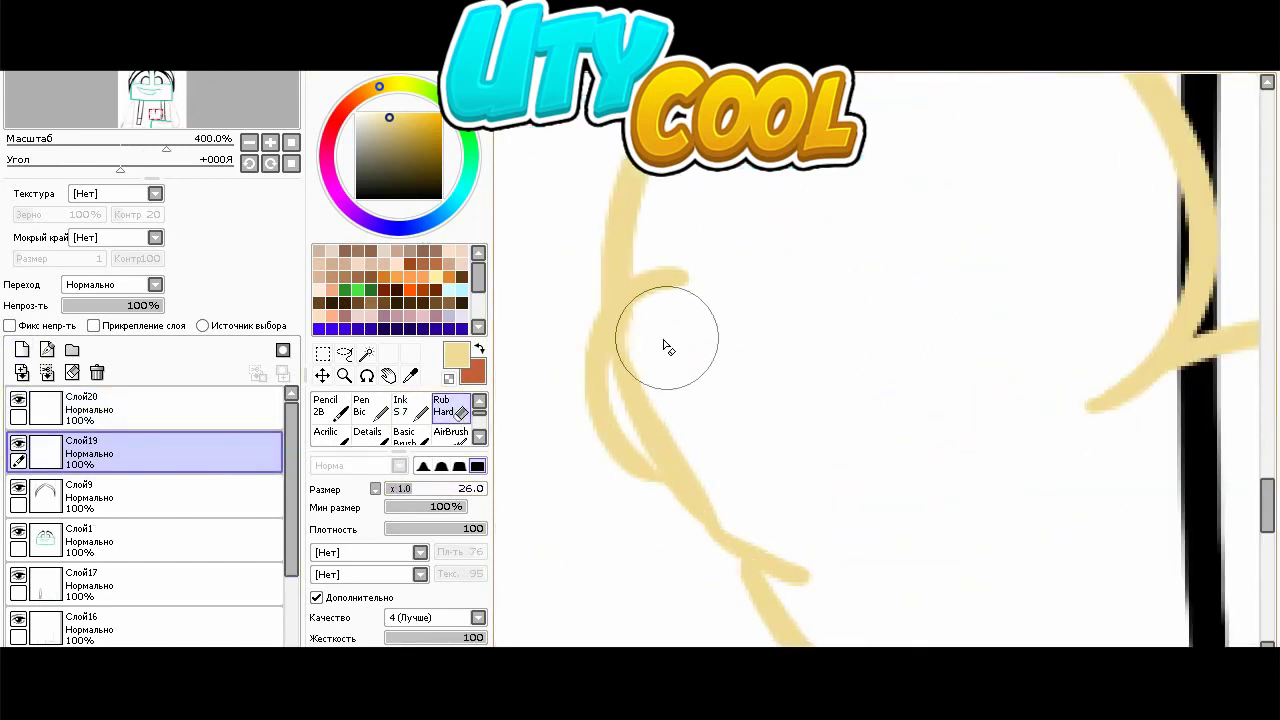
scroll(789, 368, "down", 10)
scroll(789, 368, "up", 4)
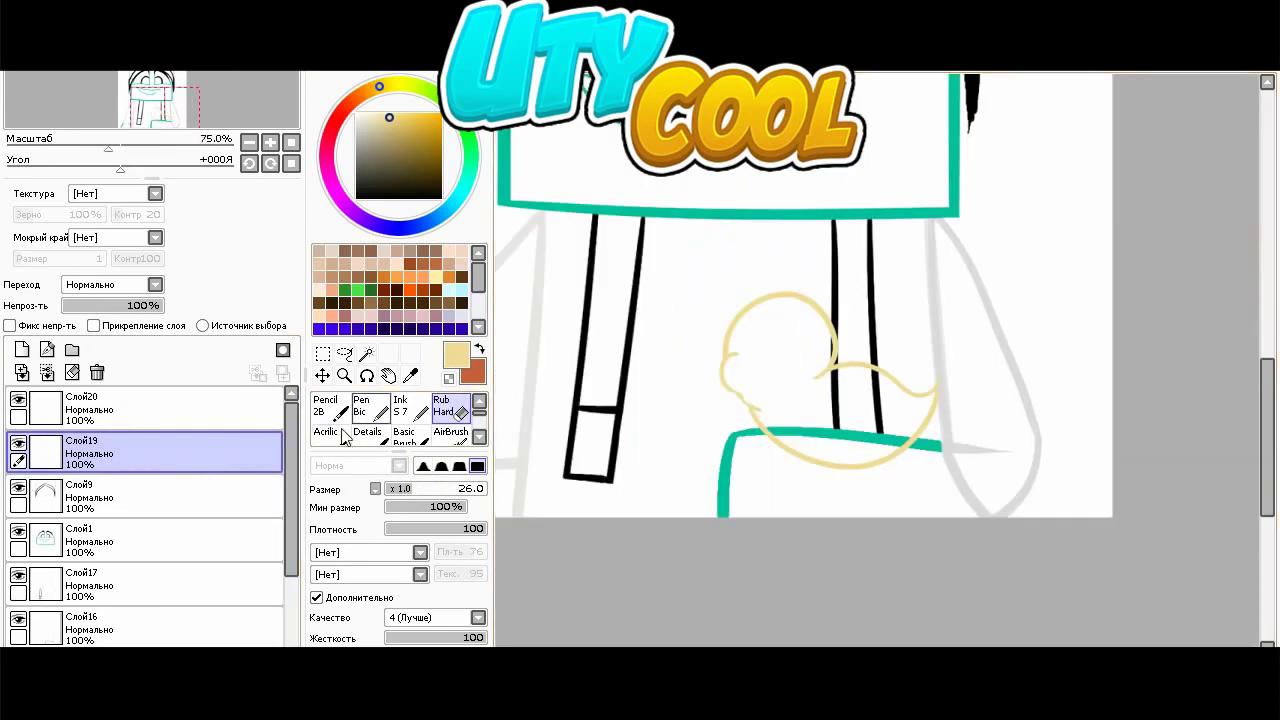
- Add a layer, choose bright orange and draw the duck's beak with the Ink brush at size 31
left_click(22, 350)
left_click(410, 408)
left_click(344, 109)
left_click(430, 136)
scroll(726, 334, "up", 1)
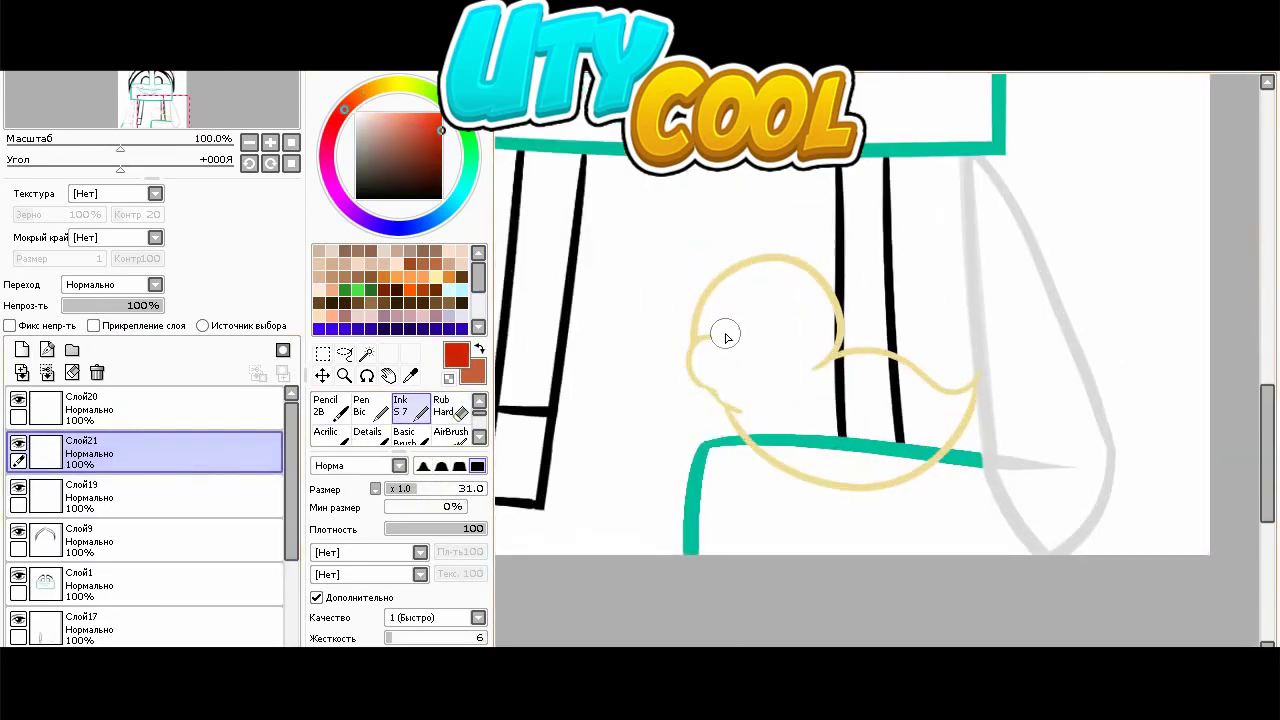
left_click(371, 91)
left_click(440, 114)
left_click_drag(685, 384, 770, 358)
- Move the beak layer above Слой20 in the layer stack
left_click_drag(240, 453, 240, 399)
key("ctrl+z")
key("ctrl+z")
left_click_drag(240, 453, 240, 399)
- Draw the duck's black nostrils and slanted brows on a new top layer, and slightly resize the brows
left_click_drag(732, 342, 714, 362)
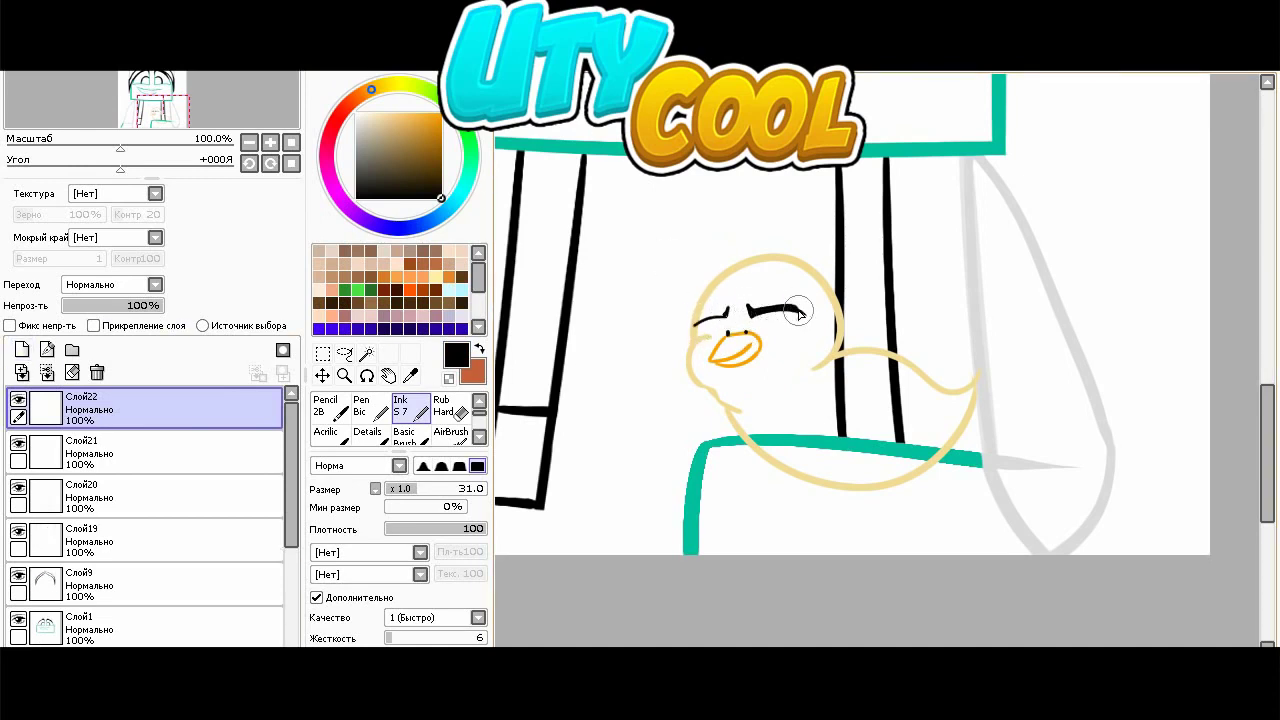
scroll(690, 216, "down", 2)
scroll(728, 255, "up", 3)
left_click(322, 354)
left_click(317, 540)
left_click_drag(715, 276, 723, 270)
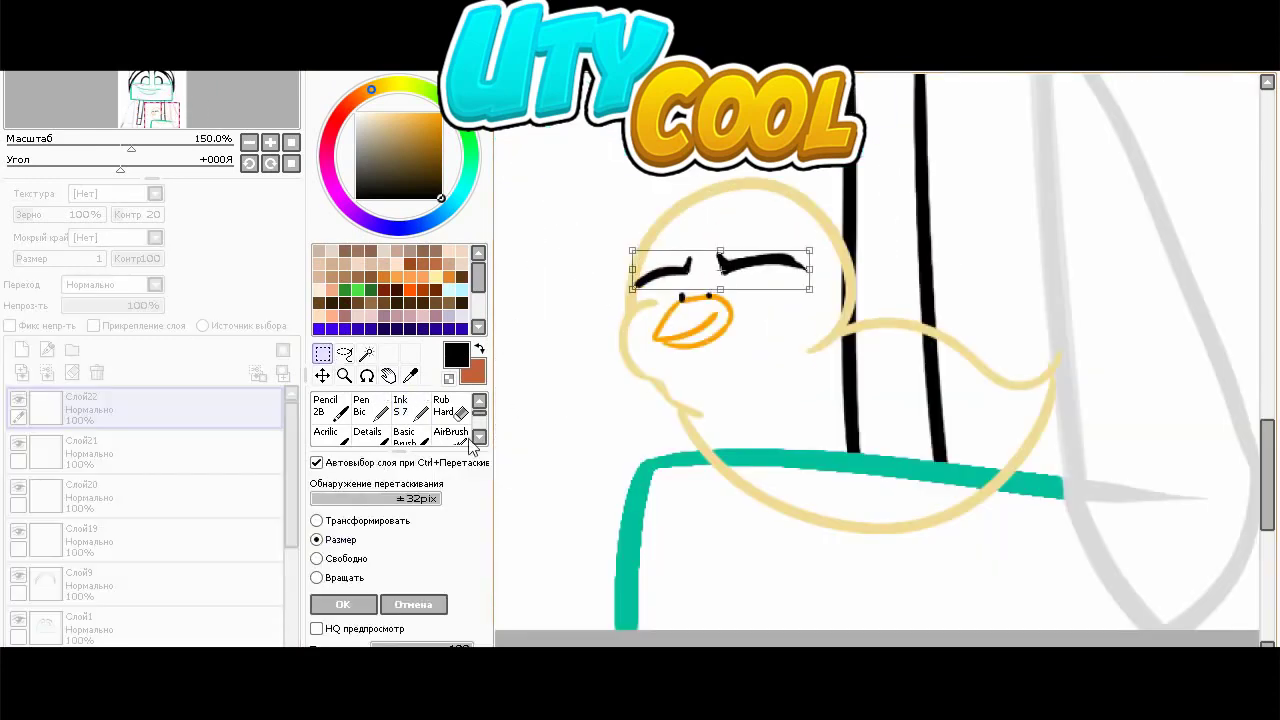
left_click(343, 604)
- Sample the duck's pale yellow outline and draw scalloped feather lines on its wing and forehead on Слой22
scroll(740, 374, "down", 3)
scroll(802, 389, "up", 4)
left_click(410, 375)
left_click(786, 544)
left_click(410, 408)
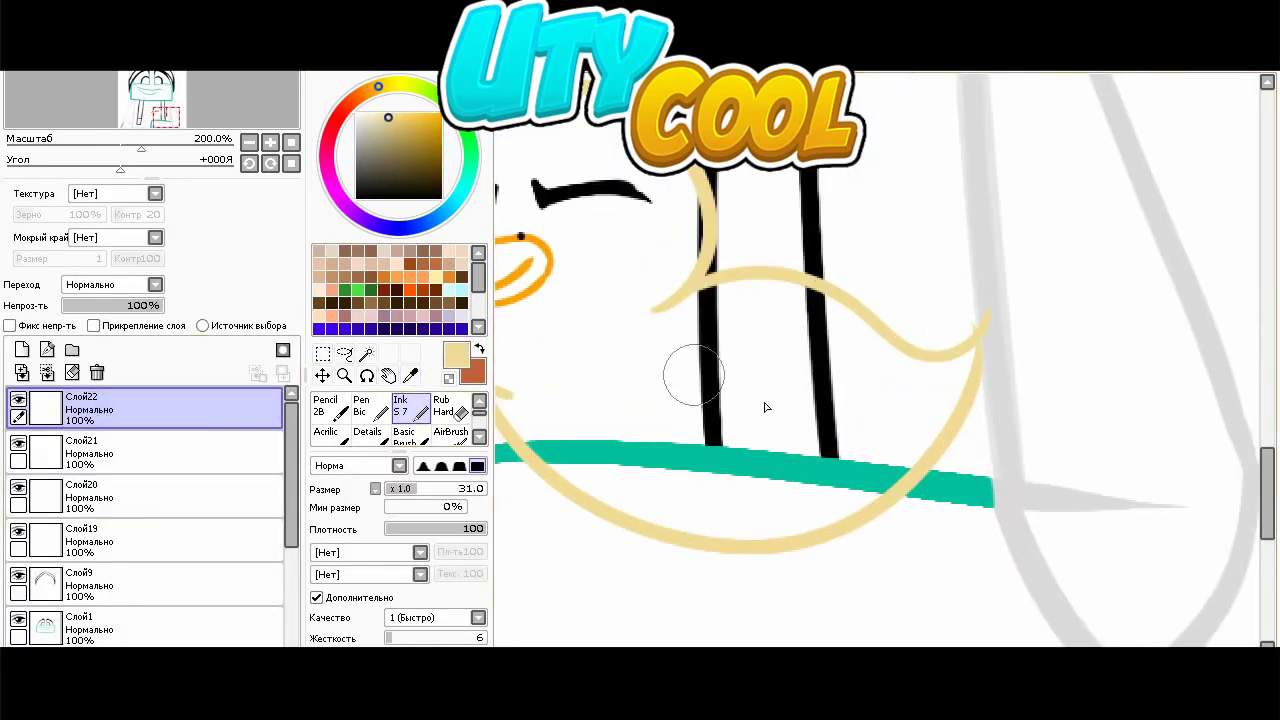
left_click_drag(684, 367, 876, 320)
scroll(759, 302, "down", 3)
scroll(681, 243, "up", 2)
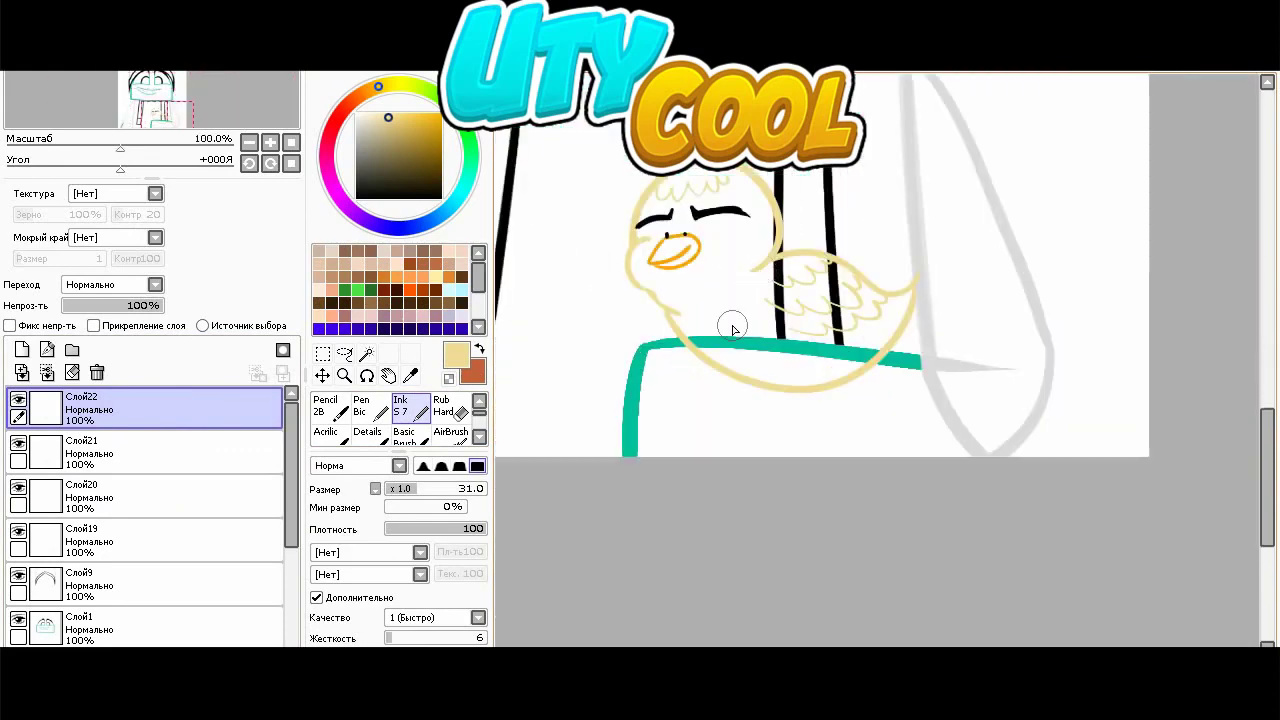
- Erase the outline at the top of the duck's head on Слой19 and draw a tuft of feathers there with the Ink brush
scroll(737, 314, "down", 2)
left_click(456, 404)
scroll(661, 285, "up", 4)
left_click(150, 453)
left_click(150, 496)
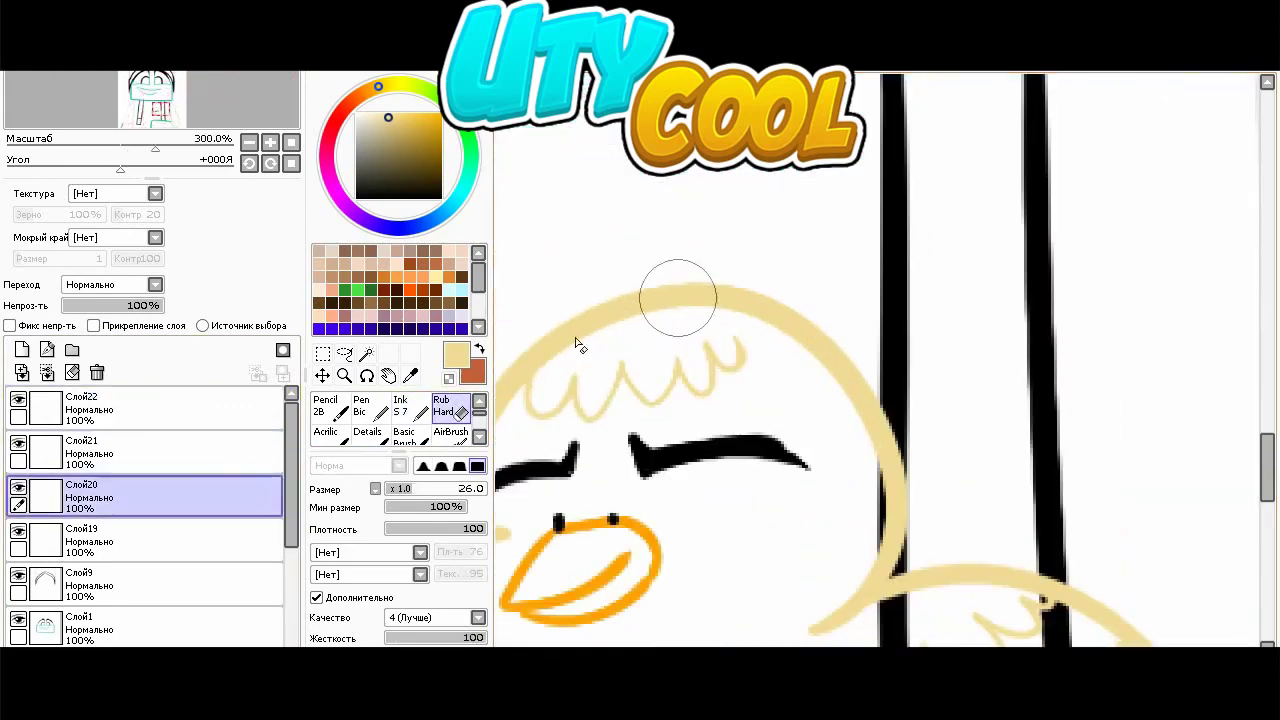
left_click(150, 541)
left_click_drag(640, 312, 726, 298)
left_click(412, 408)
mouse_move(533, 376)
left_mouse_down()
mouse_move(646, 317)
mouse_move(760, 314)
left_mouse_up()
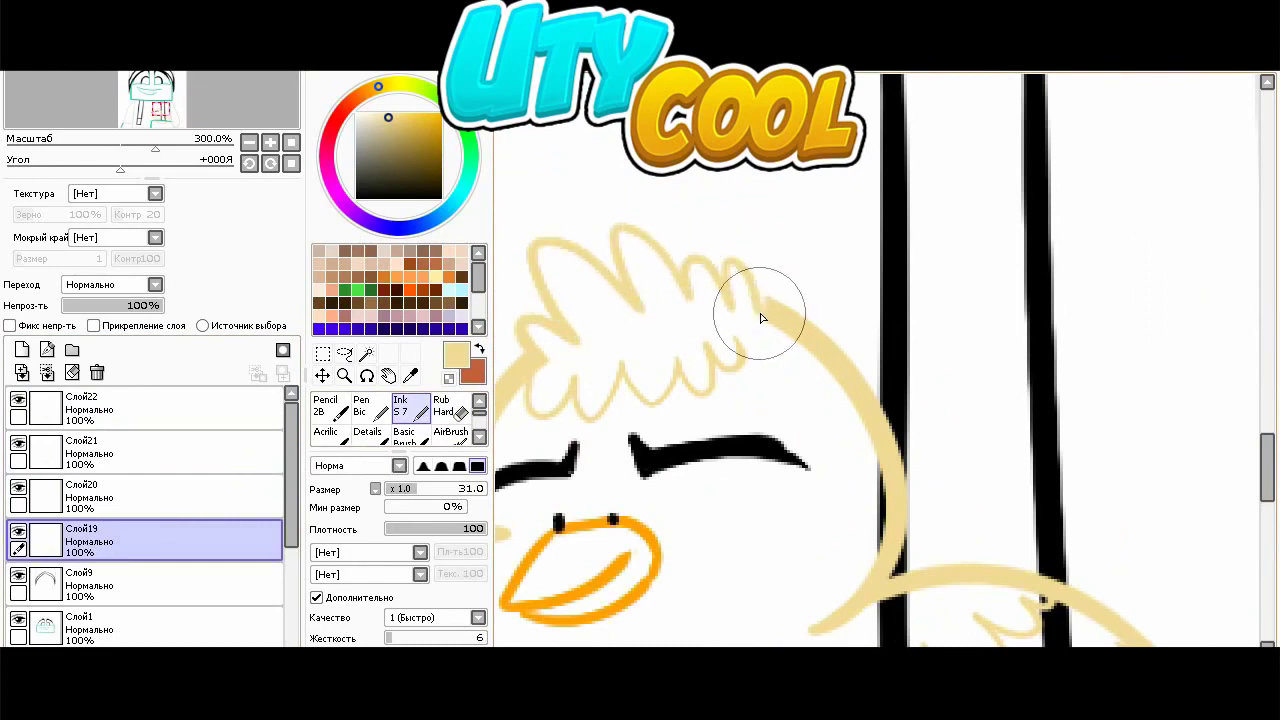
- Erase the teal forearm line that crosses the duck's body on Слой16
scroll(760, 314, "down", 3)
scroll(595, 385, "up", 1)
key("e")
key("Down")
key("Down")
key("Down")
key("Down")
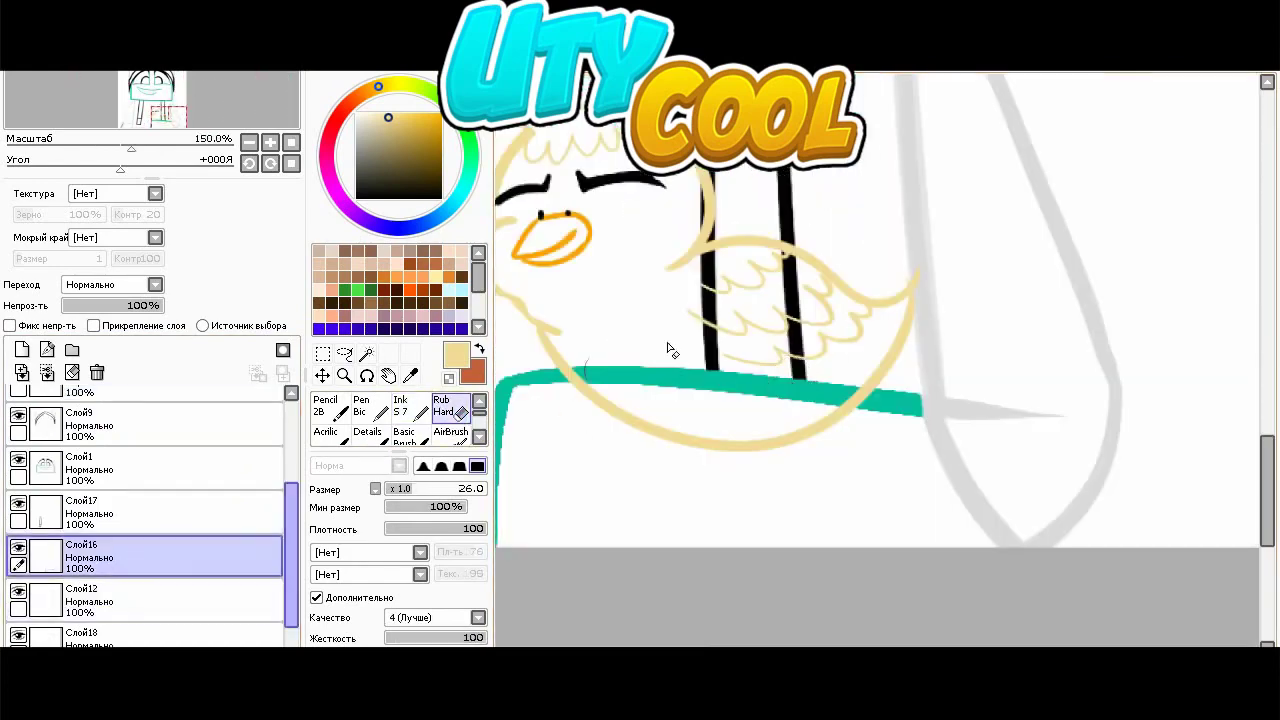
scroll(563, 380, "up", 1)
- Erase the black drawstring lines running through the duck on Слой18
left_click(104, 638)
mouse_move(724, 402)
left_mouse_down()
mouse_move(853, 372)
mouse_move(813, 256)
left_mouse_up()
scroll(812, 268, "down", 2)
scroll(793, 368, "up", 3)
scroll(795, 375, "down", 5)
scroll(815, 408, "up", 2)
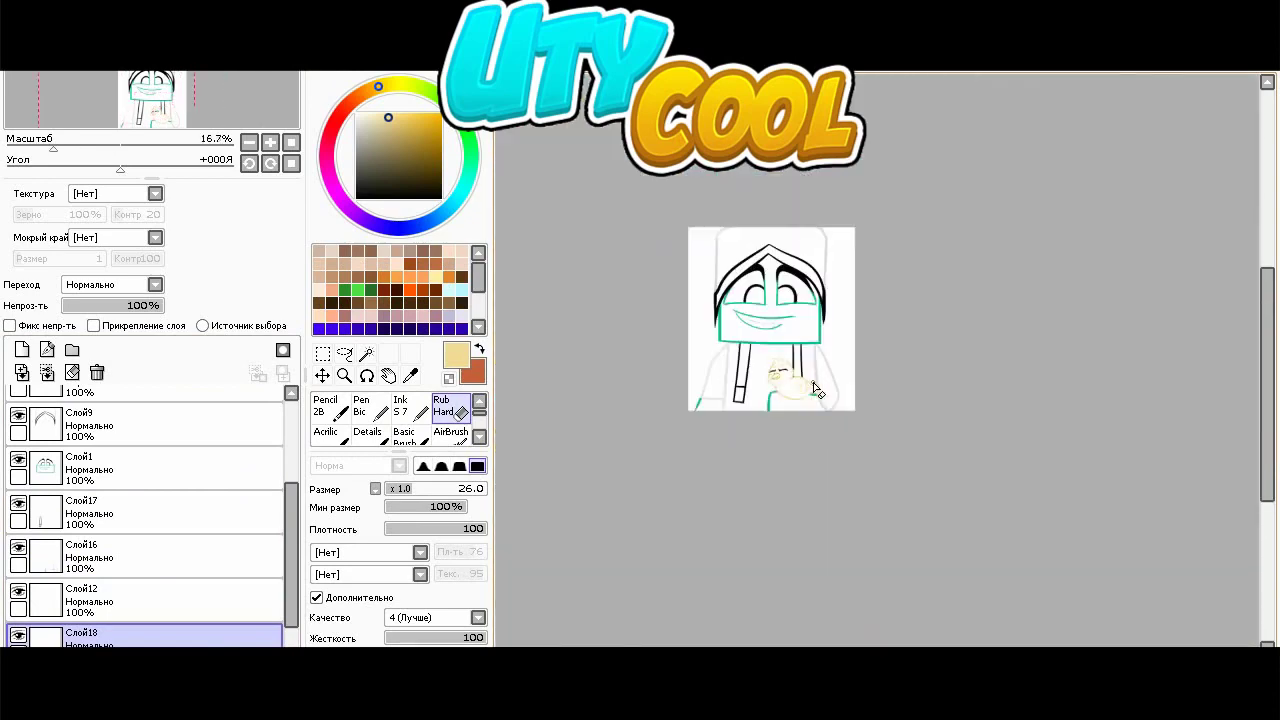
- Select Слой19 and adjust the duck over the forearm with a Размер transform, then apply it
key("Up")
key("Up")
key("Up")
key("Up")
key("Up")
key("Up")
scroll(705, 407, "up", 1)
key("ctrl+t")
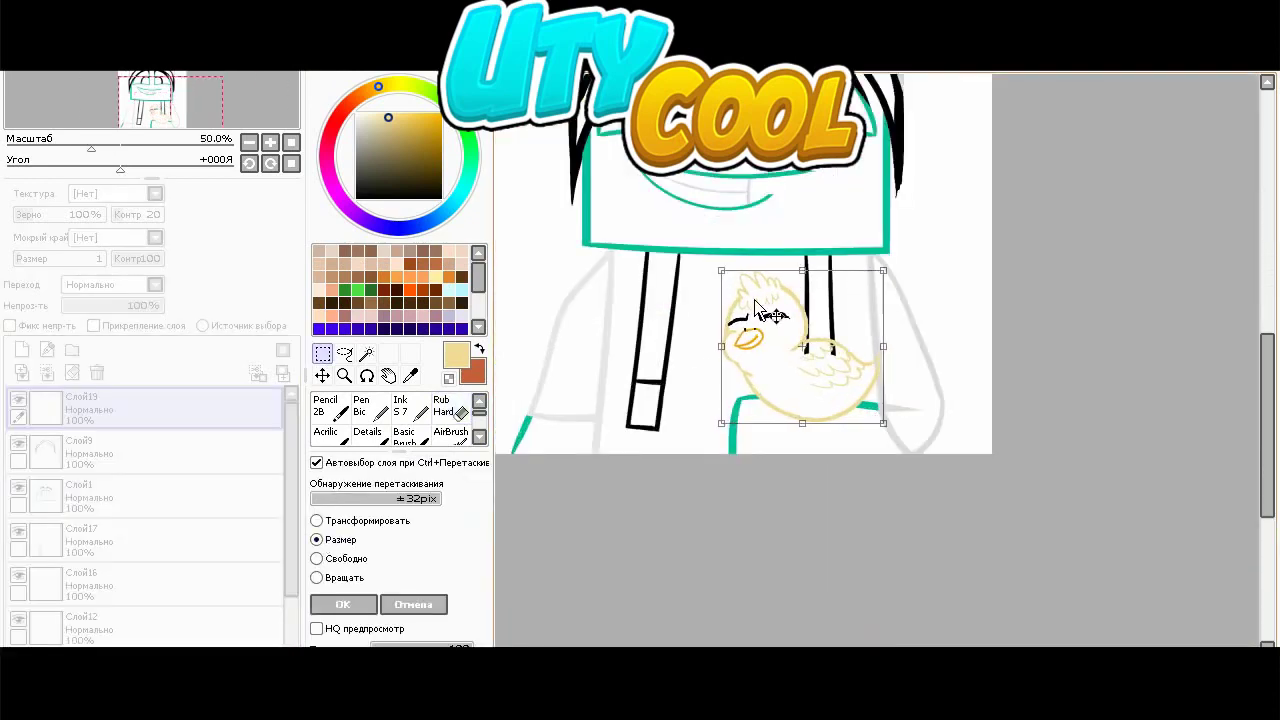
left_click(362, 605)
- Erase the end of the drawstring that overlaps the duck's wing on Слой18
scroll(110, 570, "down", 2)
left_click(110, 573)
scroll(876, 318, "up", 3)
scroll(745, 405, "up", 3)
left_click_drag(518, 430, 744, 445)
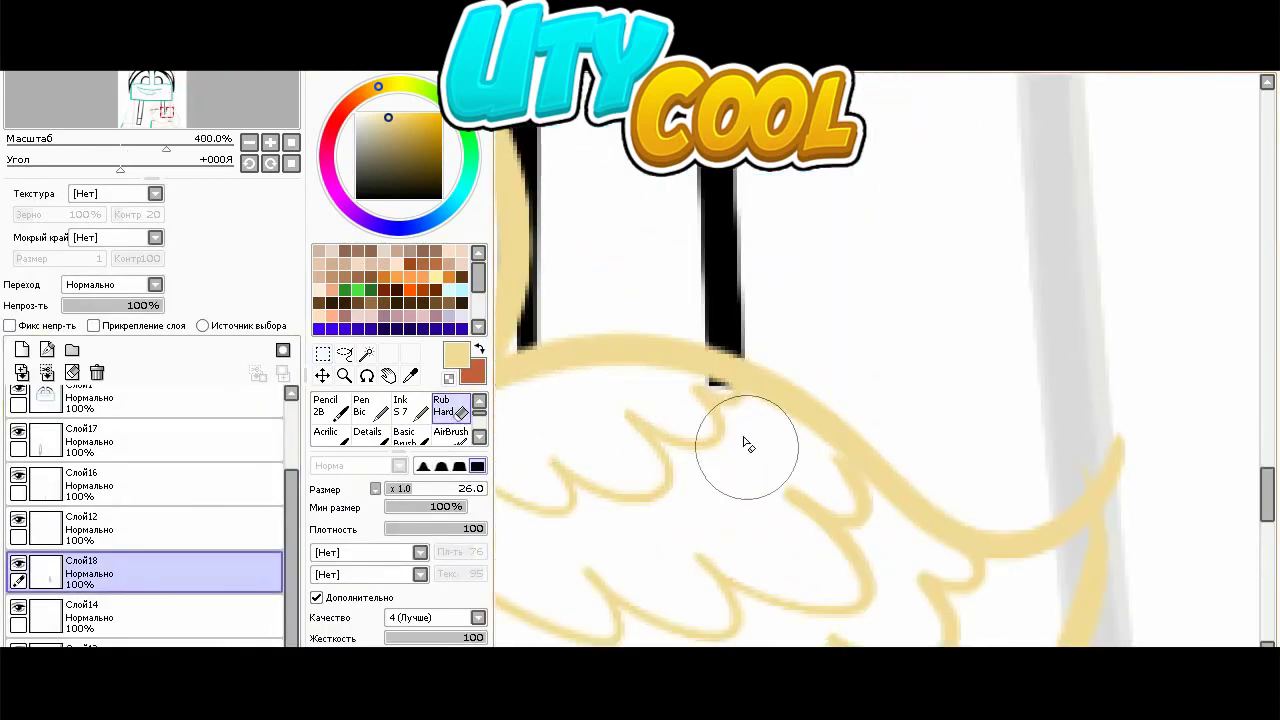
scroll(728, 458, "down", 10)
scroll(724, 458, "up", 8)
scroll(691, 406, "down", 7)
scroll(120, 443, "up", 3)
- Merge all the drawing layers down into a single line-art layer
left_click(120, 443)
left_click(47, 372)
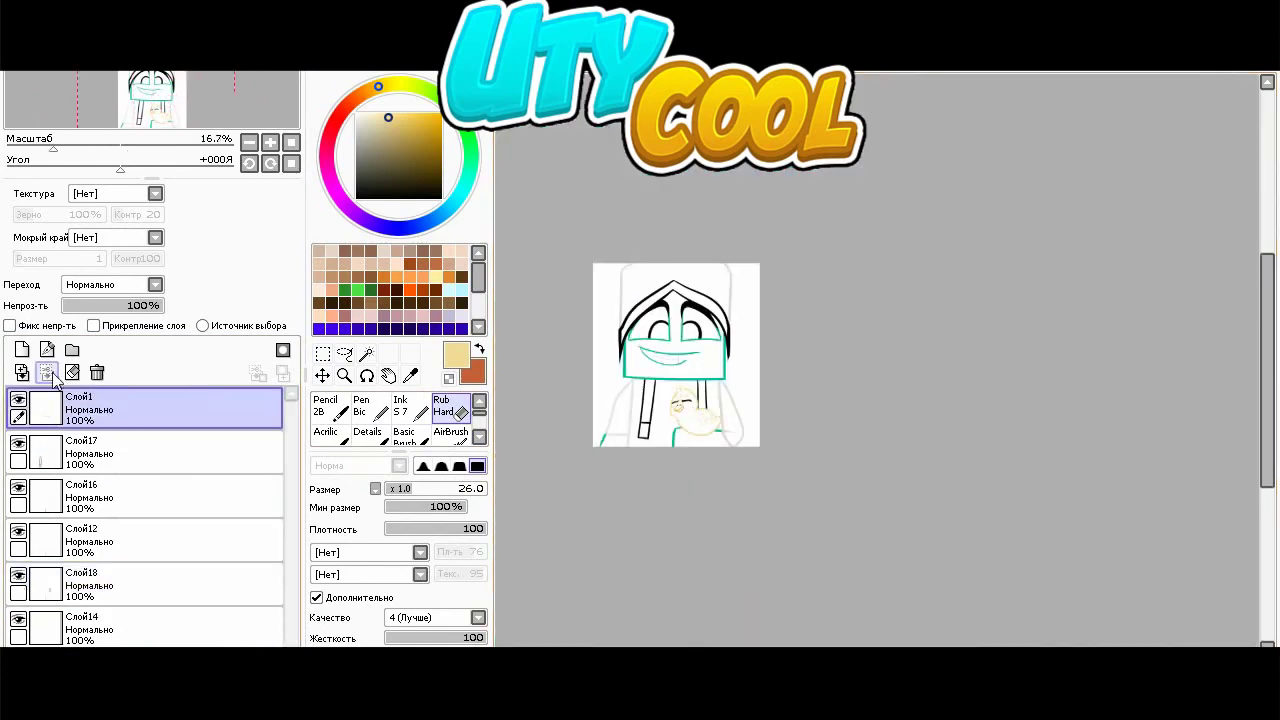
left_click(47, 372)
left_click(47, 372)
- Select the inside of the face and both forearms with the magic wand, and set its transparency threshold to 0
left_click(366, 354)
scroll(686, 361, "up", 3)
left_click(686, 363)
scroll(560, 280, "up", 4)
scroll(520, 240, "up", 3)
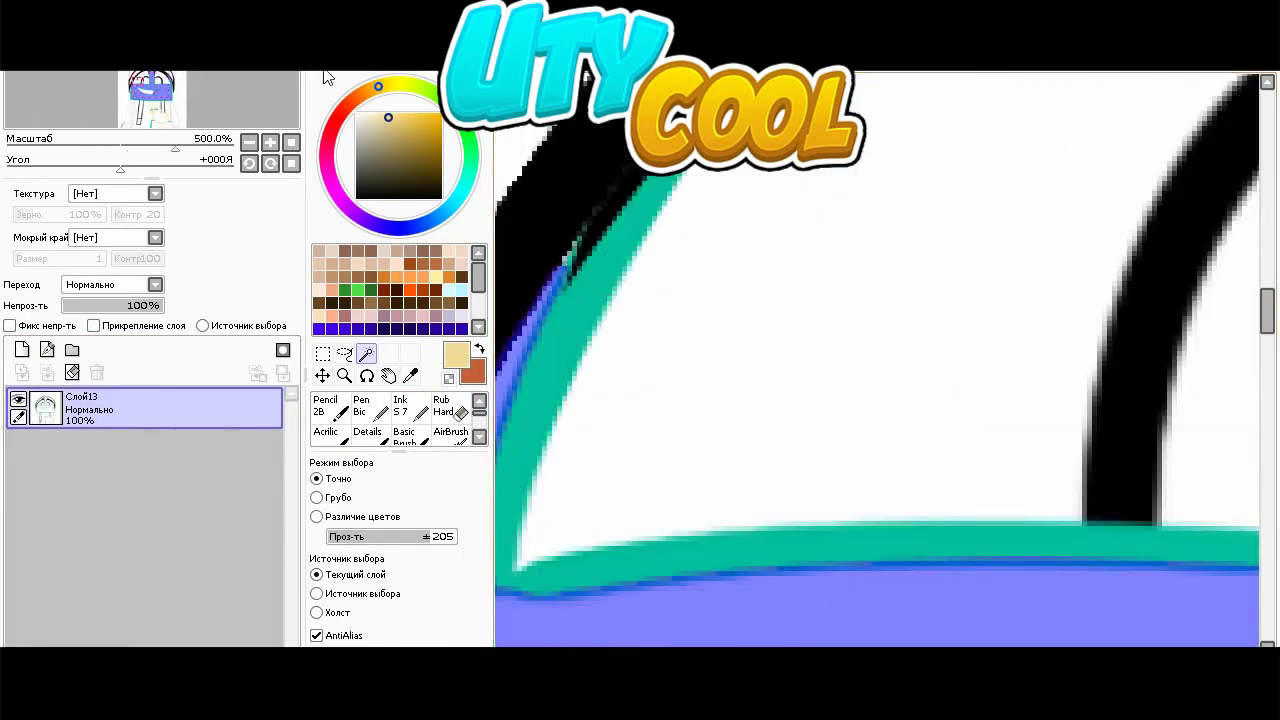
scroll(818, 379, "down", 5)
scroll(781, 421, "down", 2)
left_click(937, 580)
scroll(940, 200, "up", 4)
scroll(984, 190, "down", 3)
scroll(663, 300, "up", 7)
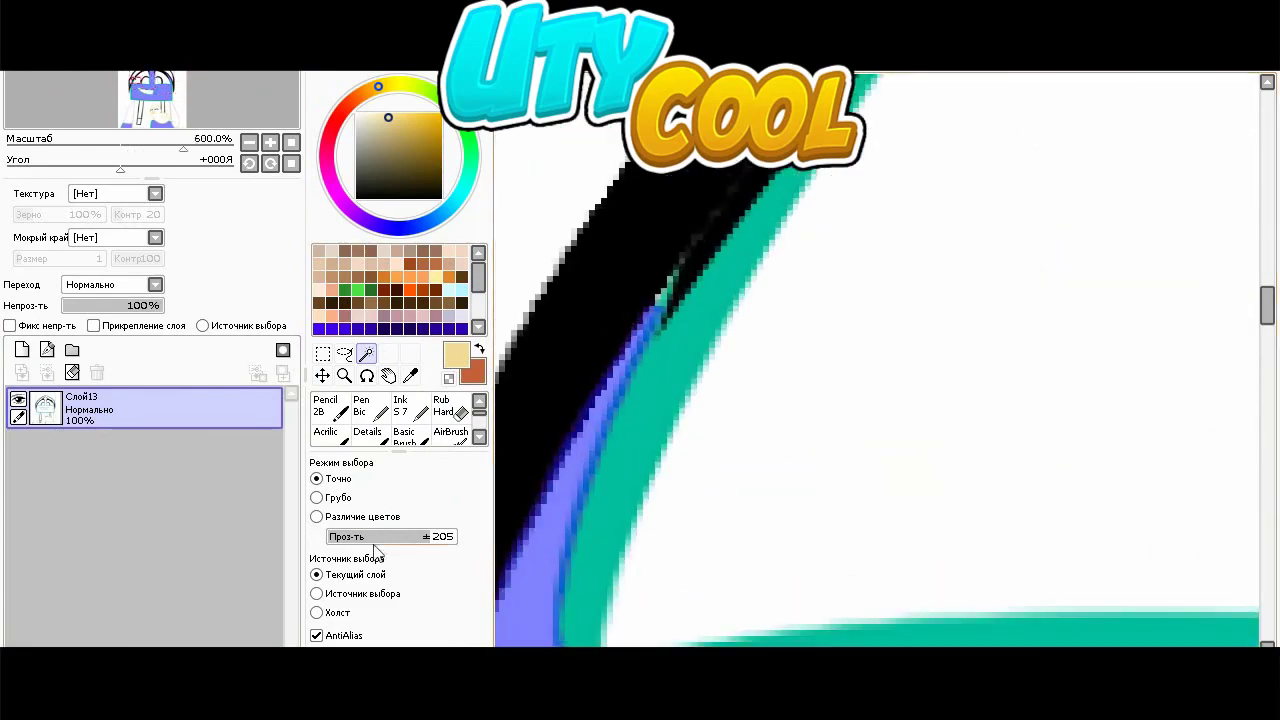
left_click_drag(380, 536, 324, 536)
scroll(630, 317, "up", 2)
scroll(640, 325, "down", 8)
scroll(777, 408, "down", 5)
scroll(780, 410, "up", 2)
- Add a layer beneath the line art and sample the bright teal colour from the reference skin
left_click(22, 349)
left_click_drag(90, 412, 96, 466)
left_click(410, 375)
scroll(660, 395, "up", 3)
left_click(600, 346)
key("ctrl+Tab")
scroll(711, 177, "up", 3)
left_click(711, 177)
key("ctrl+Tab")
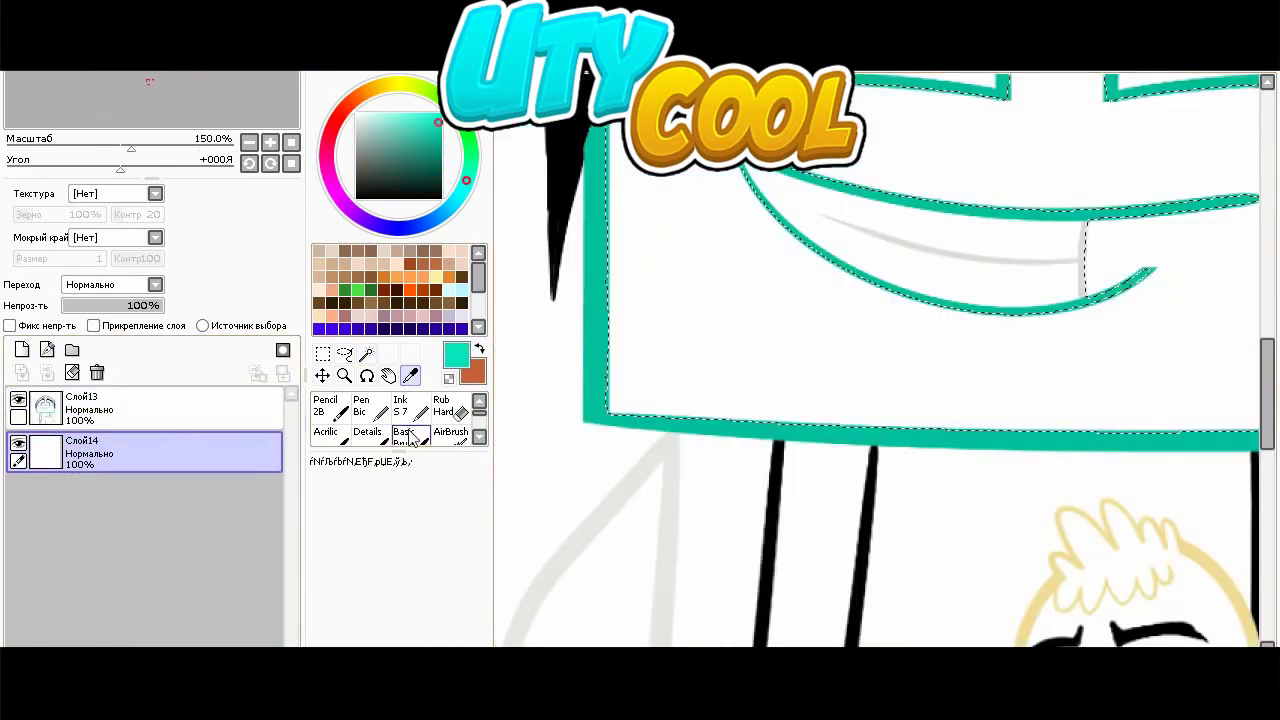
- Fill the selected face, forehead and forearms with the teal using the Ink brush at size 100
left_click(408, 409)
scroll(715, 428, "down", 3)
left_click_drag(690, 408, 960, 408)
left_click_drag(968, 610, 820, 595)
left_click_drag(618, 615, 695, 611)
mouse_move(690, 407)
left_mouse_down()
mouse_move(1048, 411)
mouse_move(726, 295)
left_mouse_up()
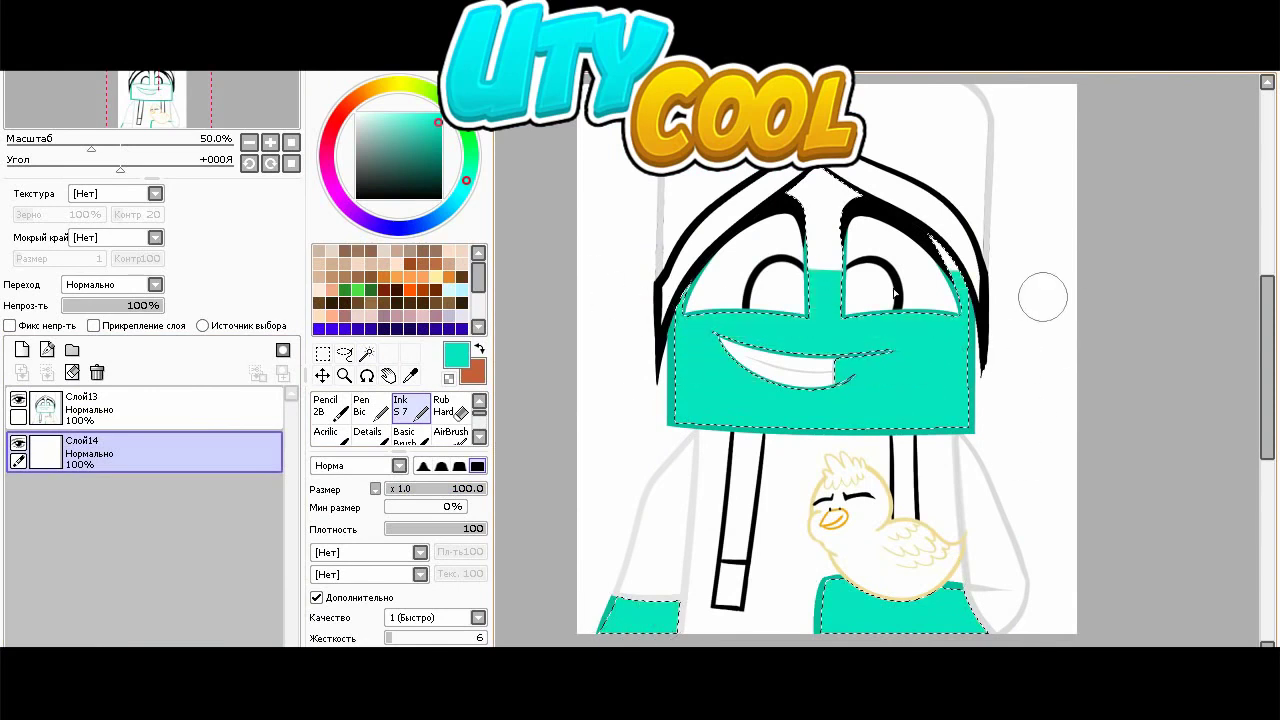
- Shade the forehead strip below the hood with darker teal using the Китсь brush at size 45
scroll(742, 153, "down", 1)
scroll(777, 196, "up", 2)
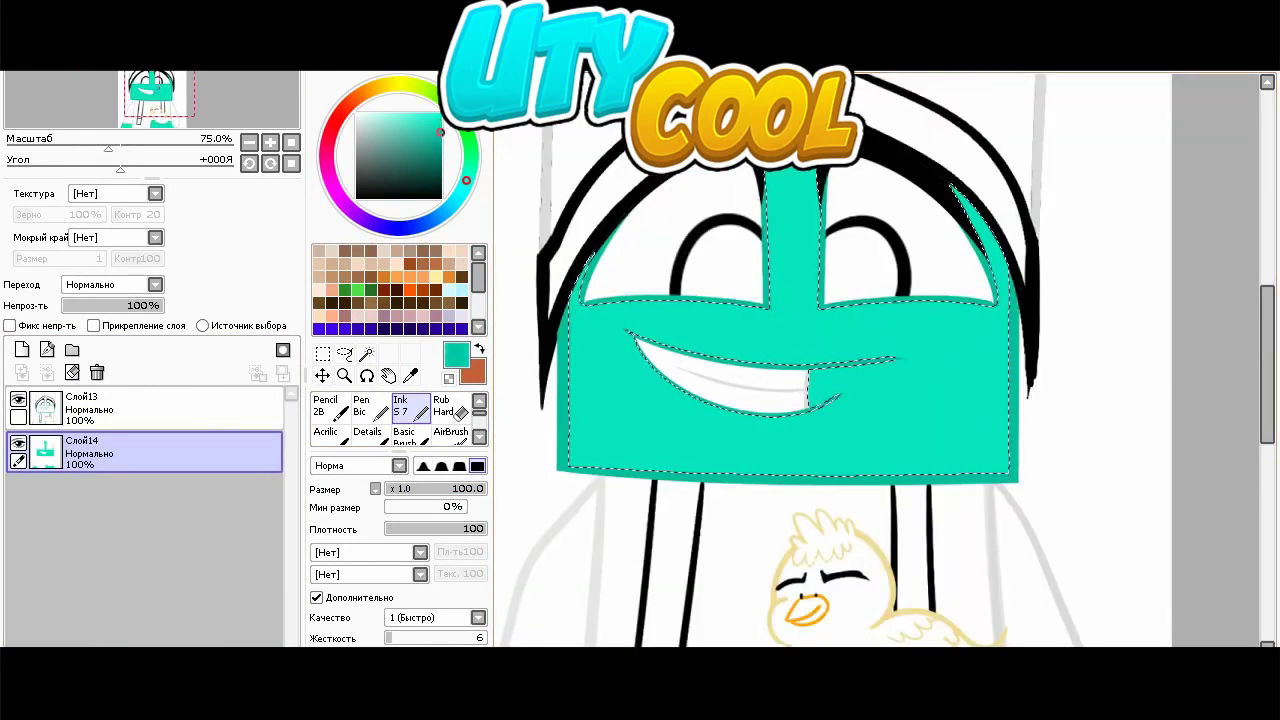
left_click_drag(449, 490, 428, 490)
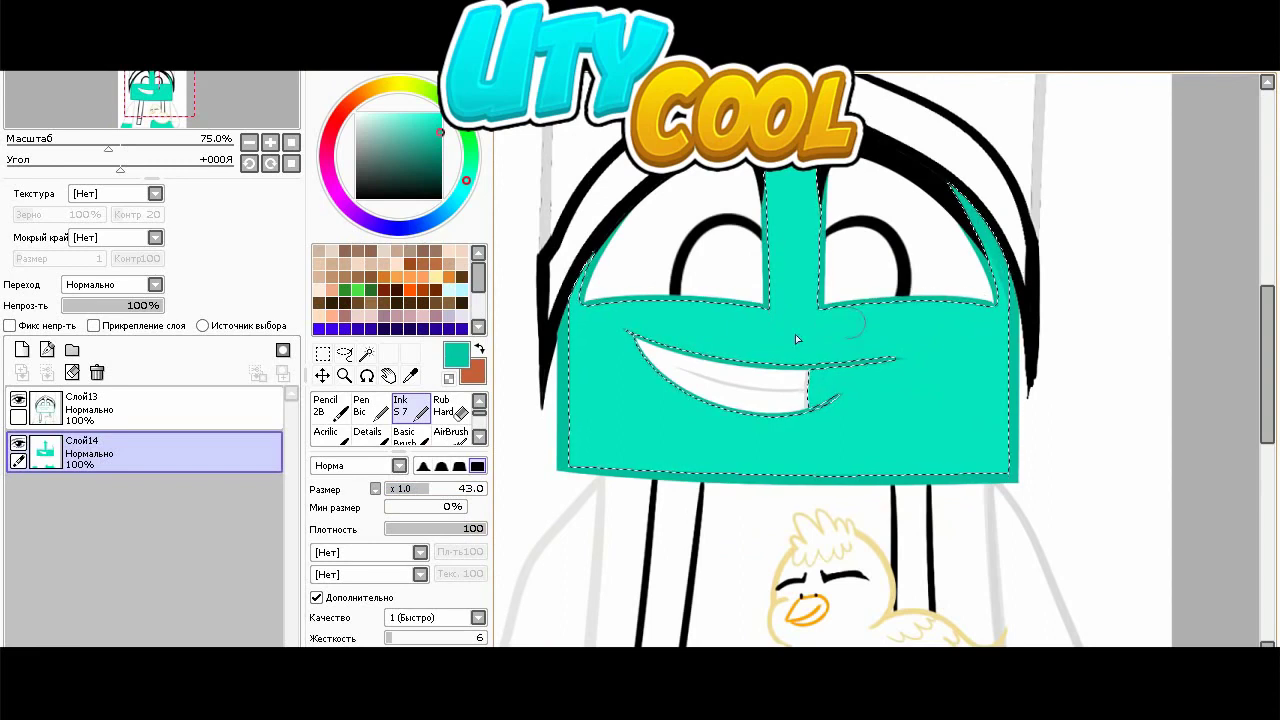
key("b")
left_click(464, 508)
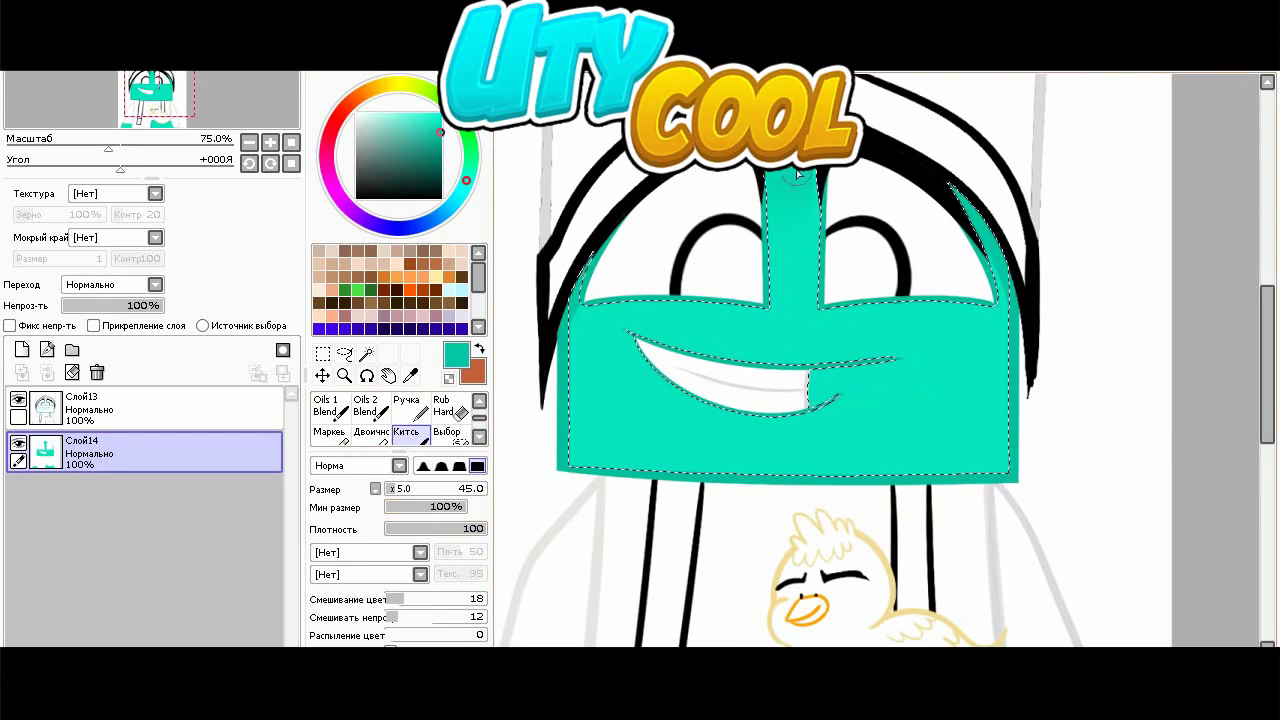
left_click(442, 150)
- Paint darker teal shading along the outer face edges beside the eyes with the Ручка brush at size 24
left_click(410, 407)
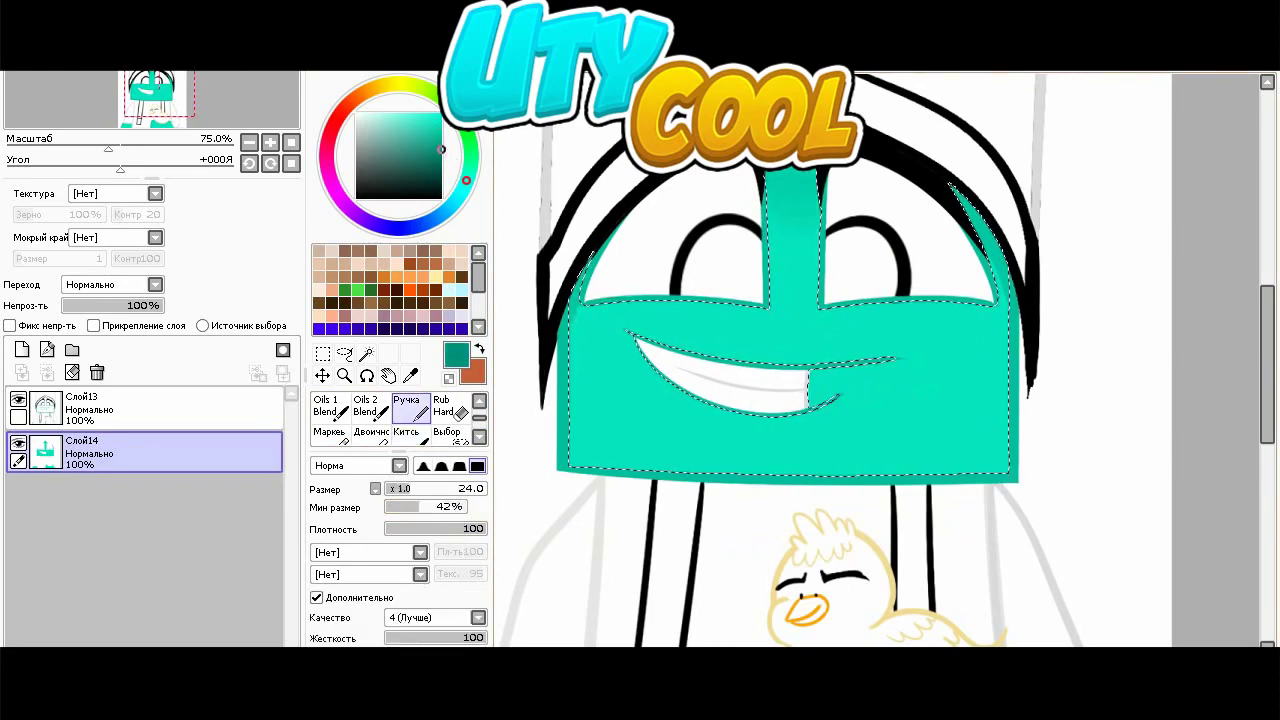
left_click_drag(953, 188, 1000, 250)
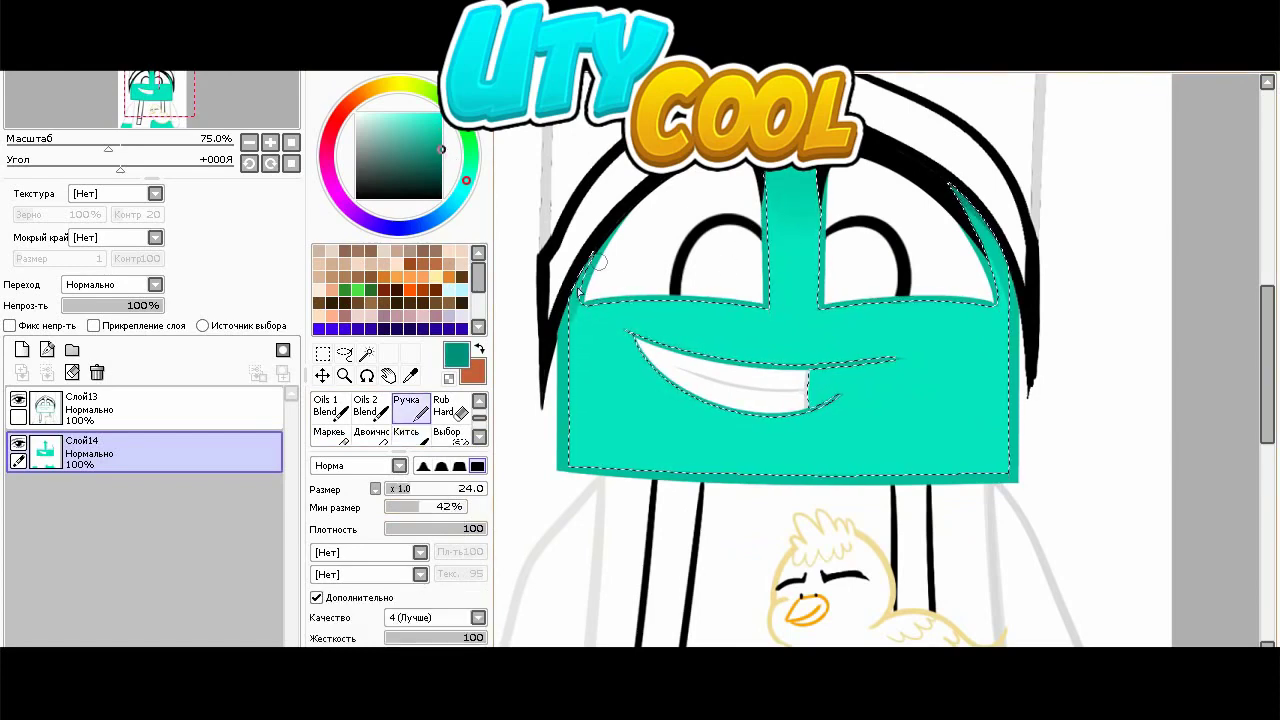
left_click_drag(604, 256, 573, 312)
left_click_drag(740, 310, 689, 311)
- Sample the face teal and blend lighter teal over the cheeks with the Китсь brush at size 45
left_click(410, 375)
left_click(560, 400)
scroll(430, 428, "down", 1)
left_click(428, 420)
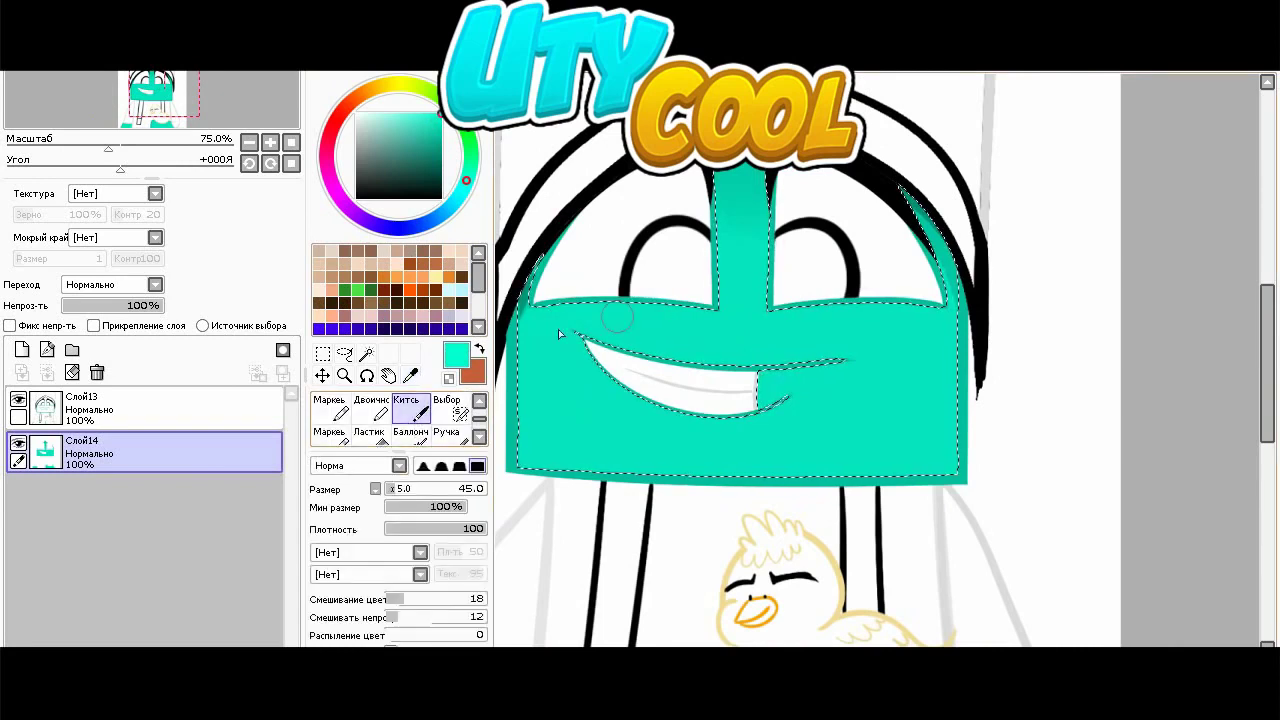
mouse_move(880, 350)
left_mouse_down()
mouse_move(751, 335)
mouse_move(880, 300)
mouse_move(715, 338)
mouse_move(567, 334)
mouse_move(873, 355)
mouse_move(616, 420)
mouse_move(660, 435)
mouse_move(827, 359)
left_mouse_up()
- Brush lighter teal over both forearms and a darker teal shadow beneath the duck
left_click(146, 122)
left_click_drag(643, 404, 690, 378)
left_click_drag(953, 350, 1111, 398)
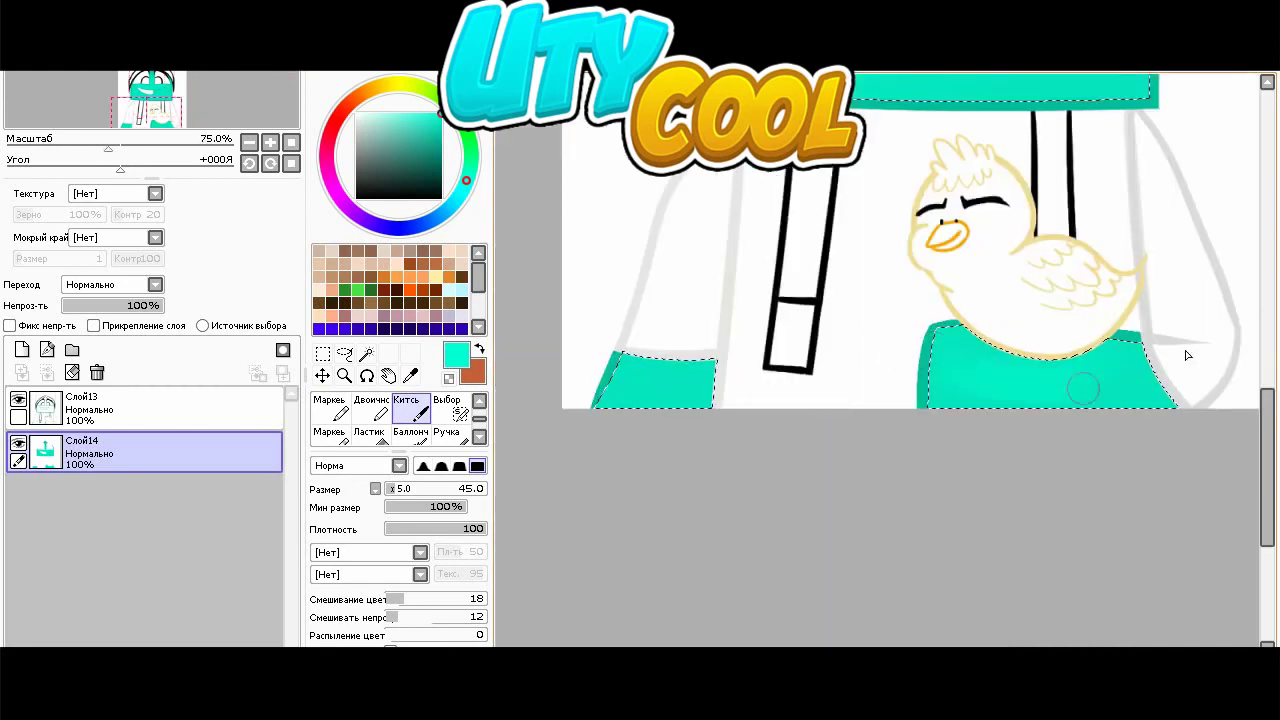
left_click(968, 328, "alt")
left_click_drag(968, 328, 1048, 364)
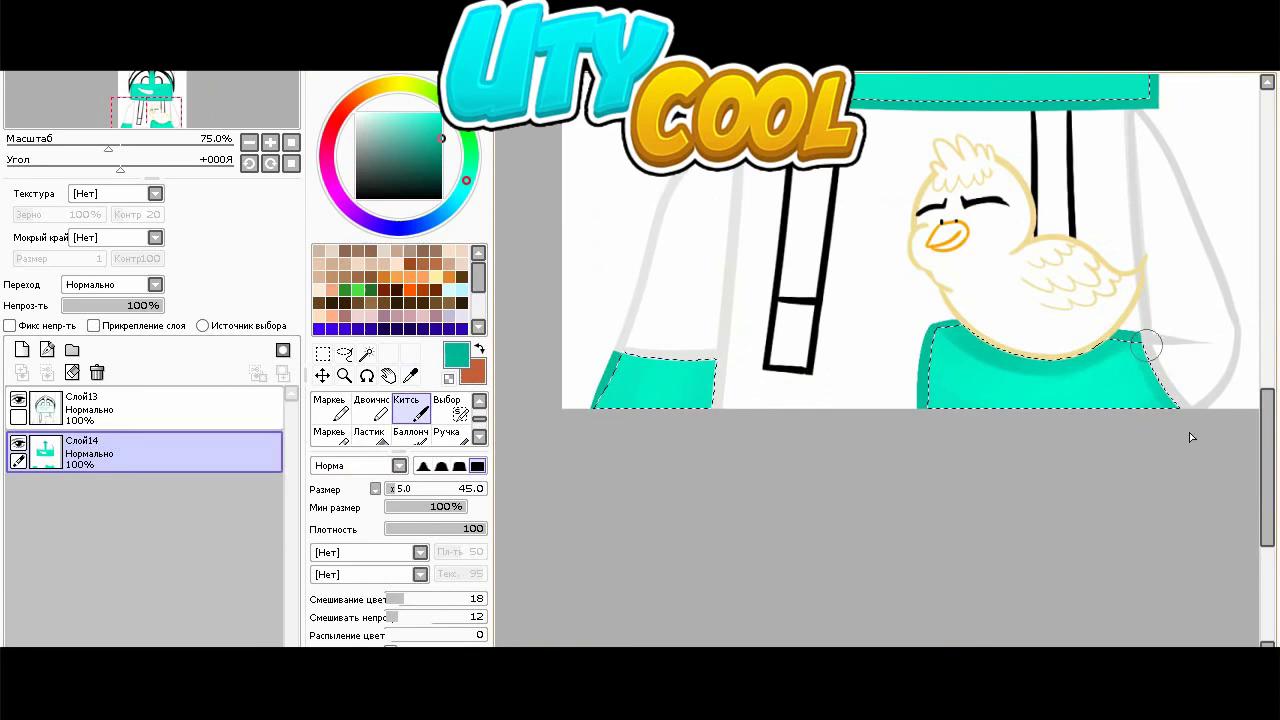
- Paint pale cyan edge highlights and shine spots on both forearms on a new layer with the Ink brush at size 37
left_click(441, 114)
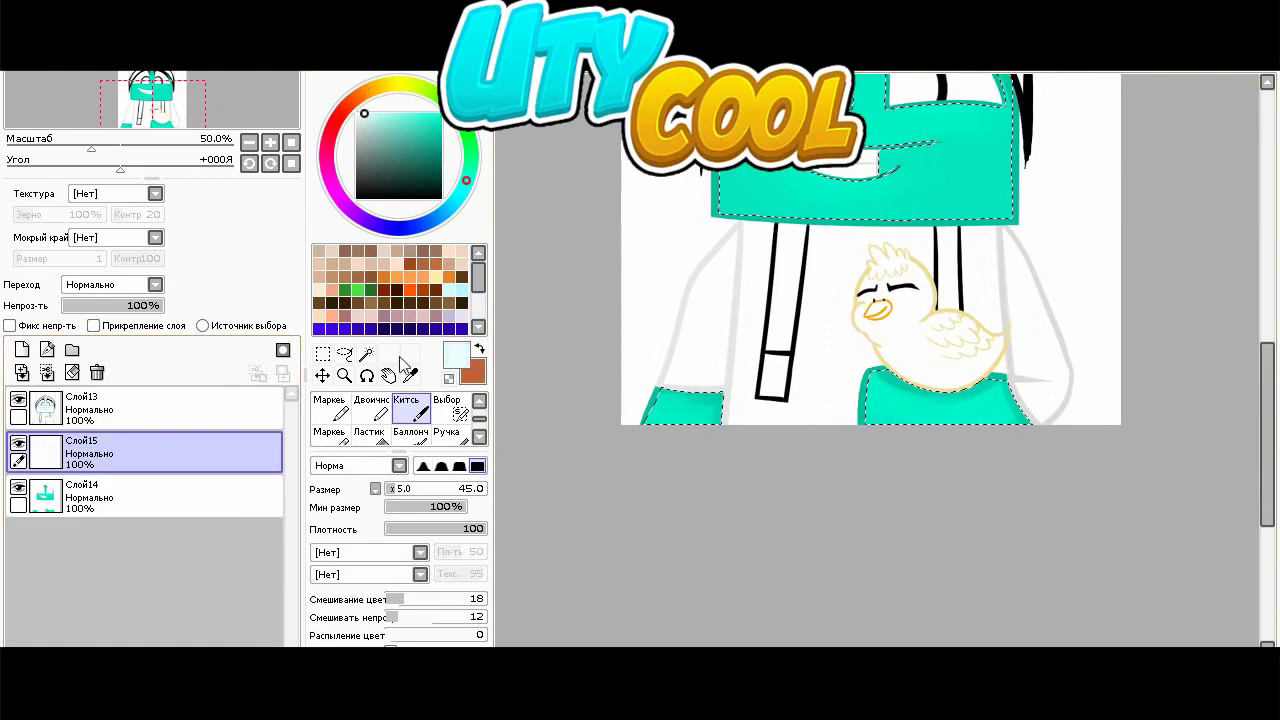
scroll(855, 426, "up", 1)
key("[")
key("ctrl+z")
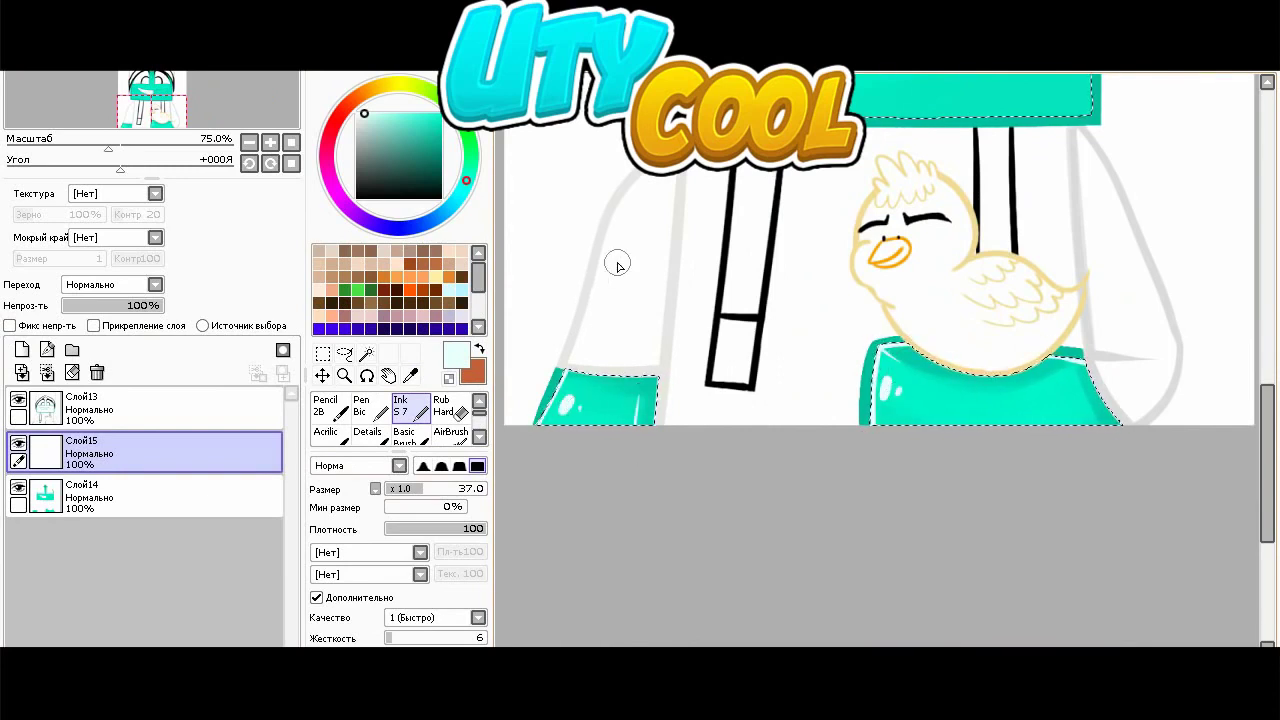
- Undo the slanted highlight on the face and redraw it along the face's lower edge
scroll(614, 263, "up", 5)
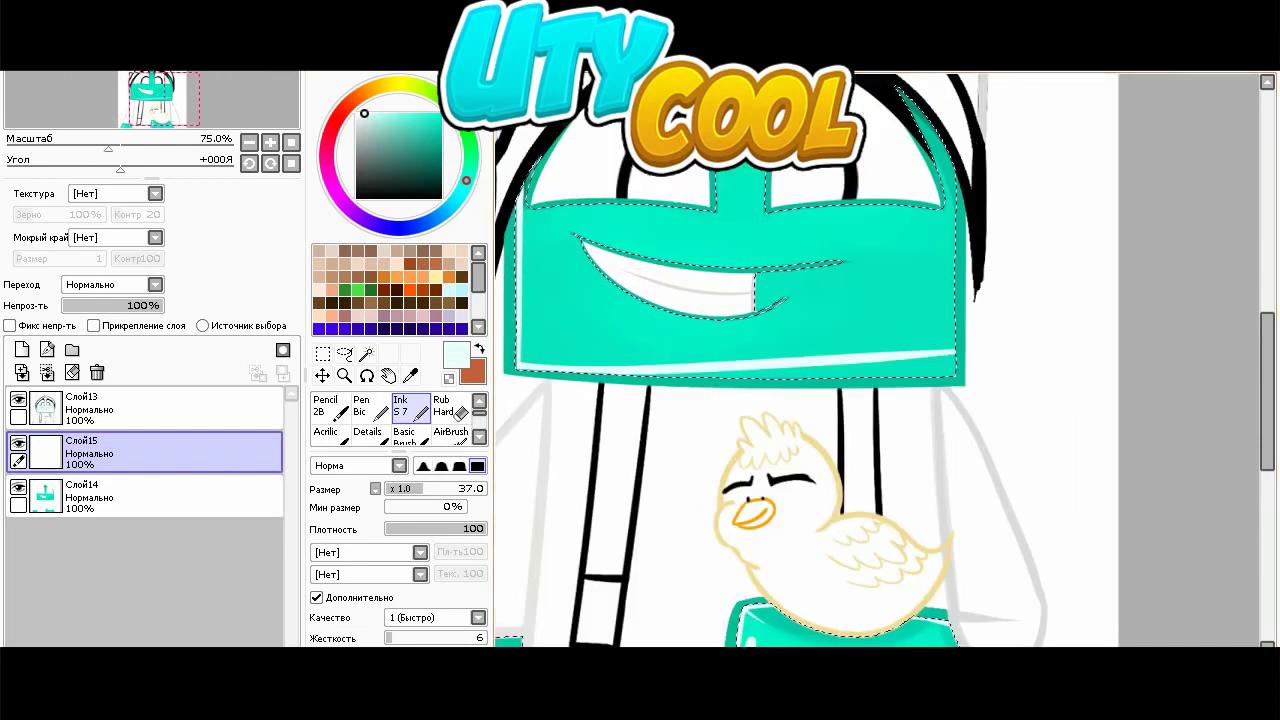
key("ctrl+z")
key("ctrl+z")
left_click_drag(526, 378, 985, 374)
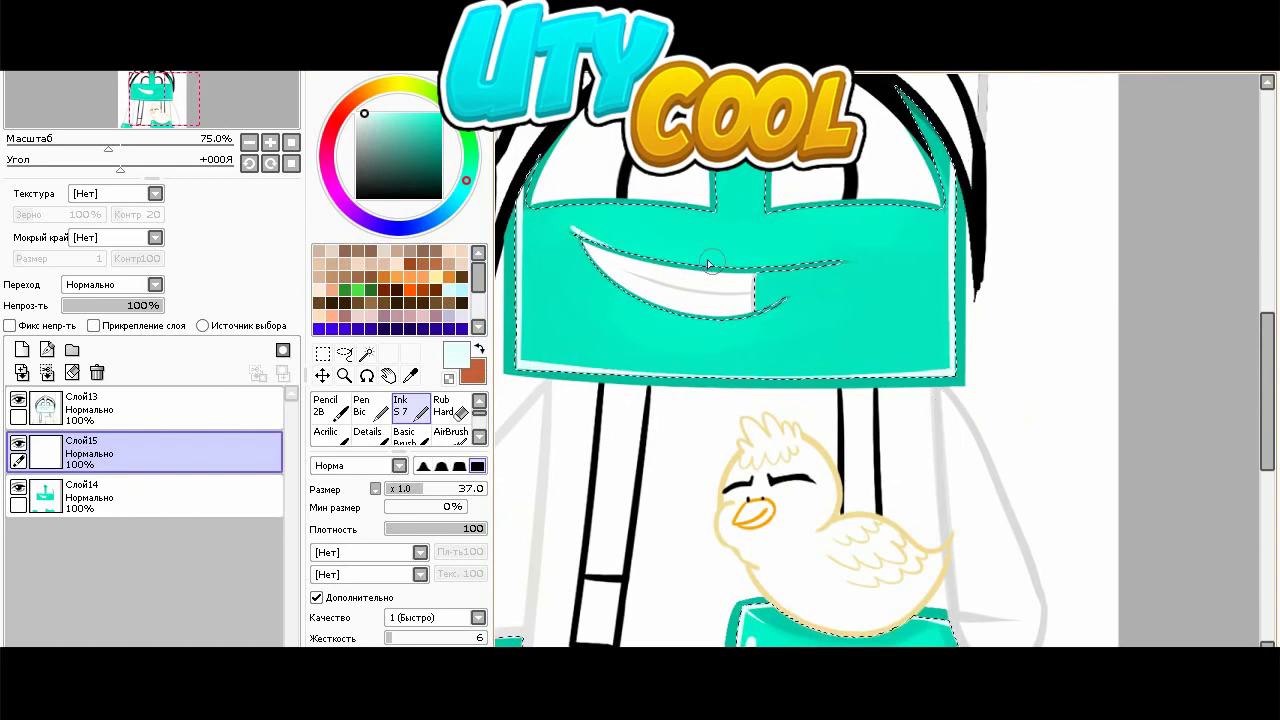
- Draw a pale highlight line along the upper edge of the smile, redoing and trimming the strokes with the eraser
mouse_move(856, 254)
left_mouse_down()
mouse_move(630, 246)
mouse_move(670, 254)
left_mouse_up()
key("ctrl+z")
left_click_drag(752, 263, 844, 257)
left_click(449, 407)
left_click(411, 407)
mouse_move(750, 255)
left_mouse_down()
mouse_move(860, 255)
mouse_move(670, 250)
left_mouse_up()
left_click(449, 407)
left_click_drag(868, 262, 780, 258)
left_click(408, 412)
left_click(405, 410)
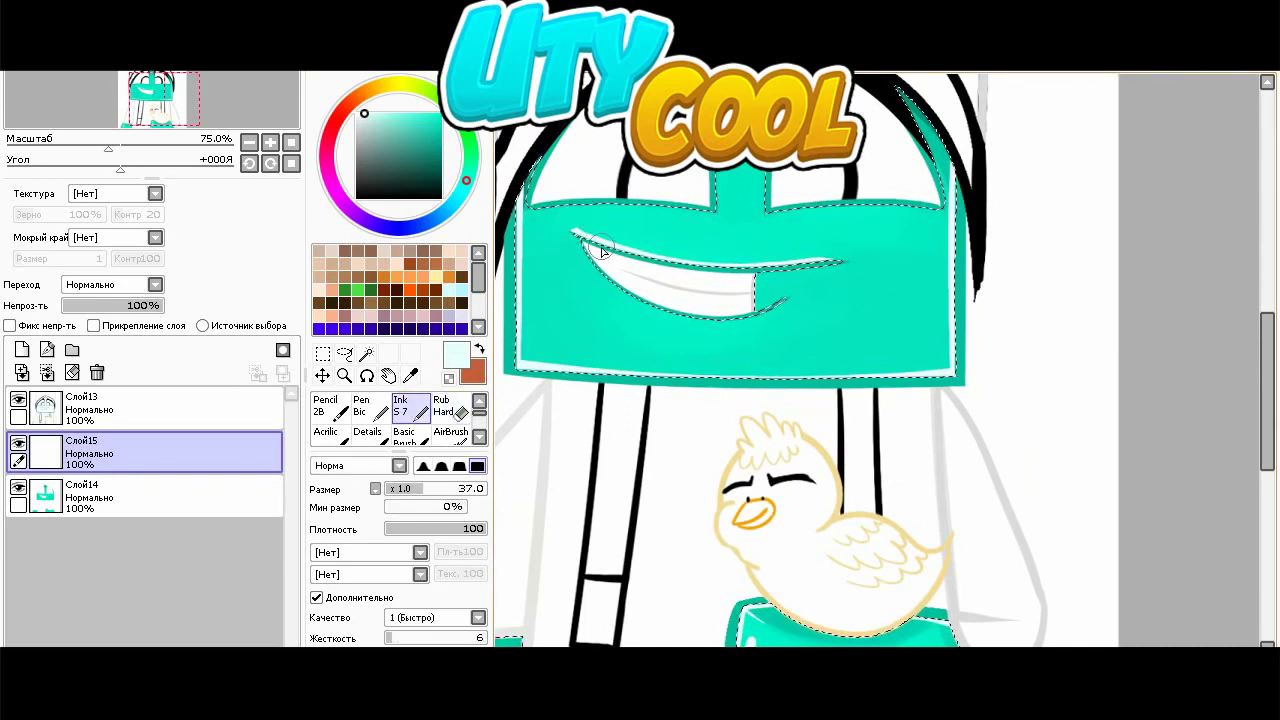
- Paint shine spots on the cheek and pale highlights along the forehead strip with the Ink brush at size 24
key("e")
key("e")
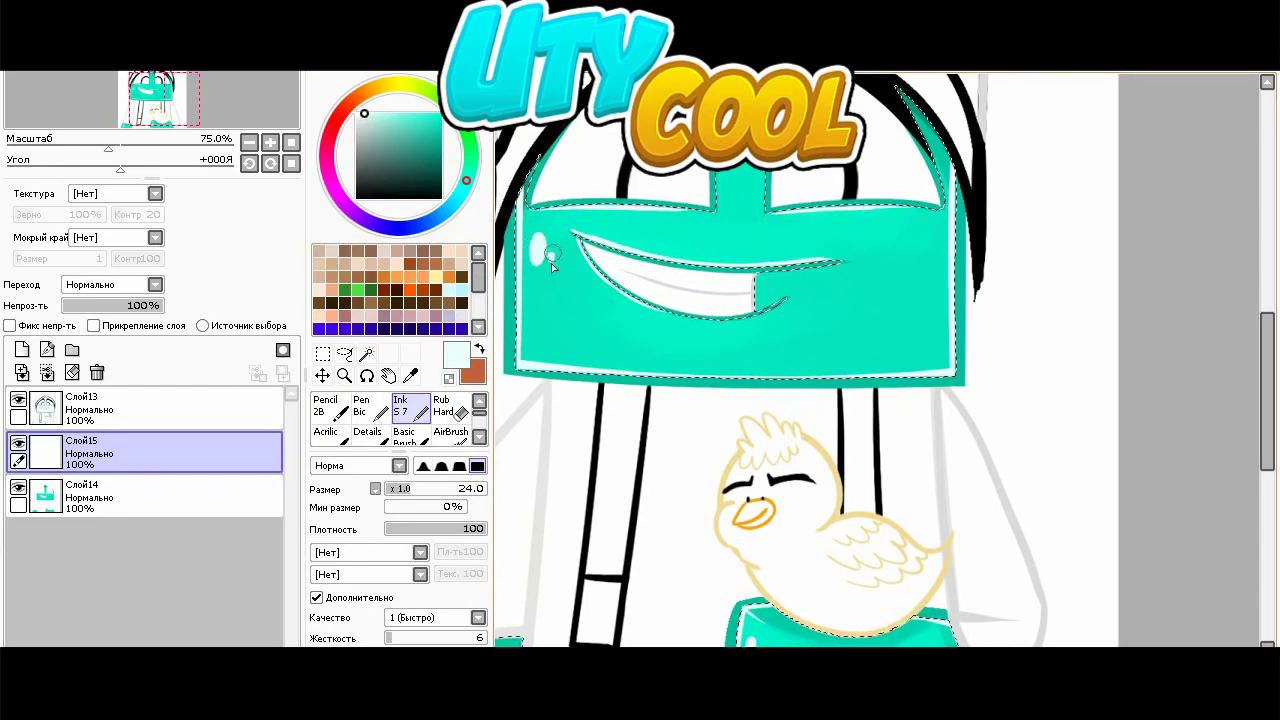
scroll(595, 252, "down", 3)
scroll(636, 195, "up", 4)
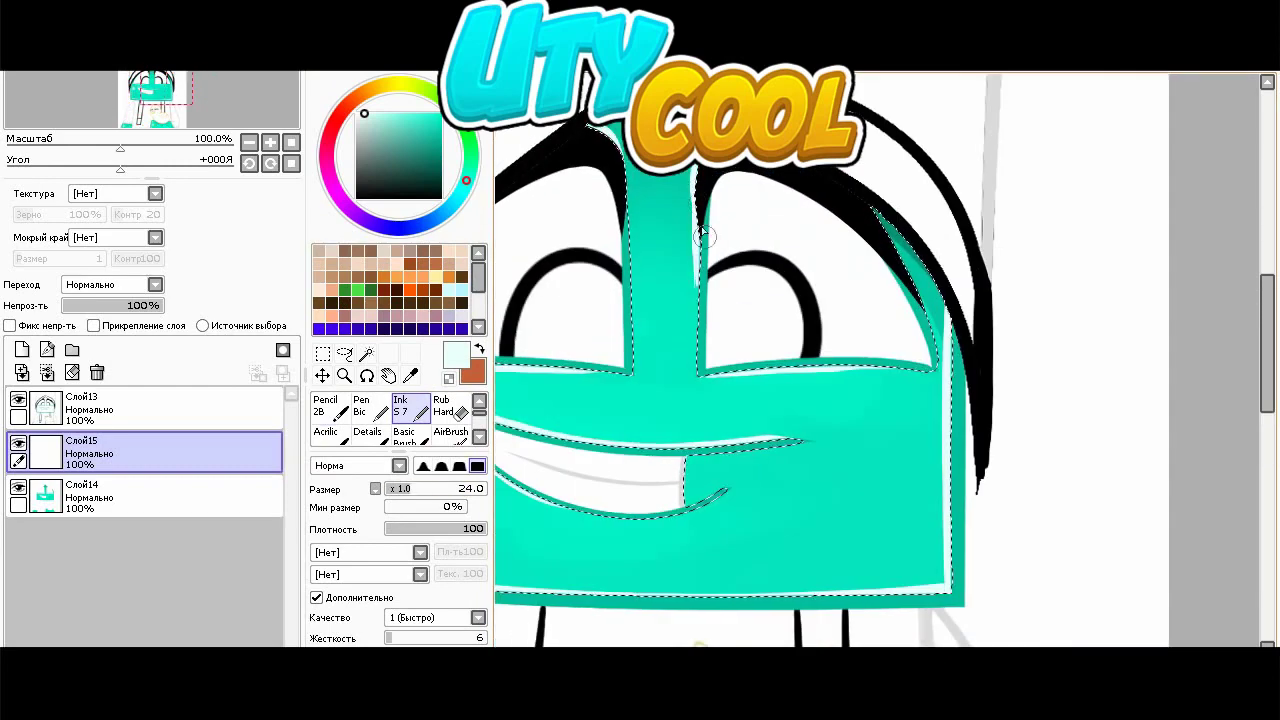
scroll(667, 461, "down", 1)
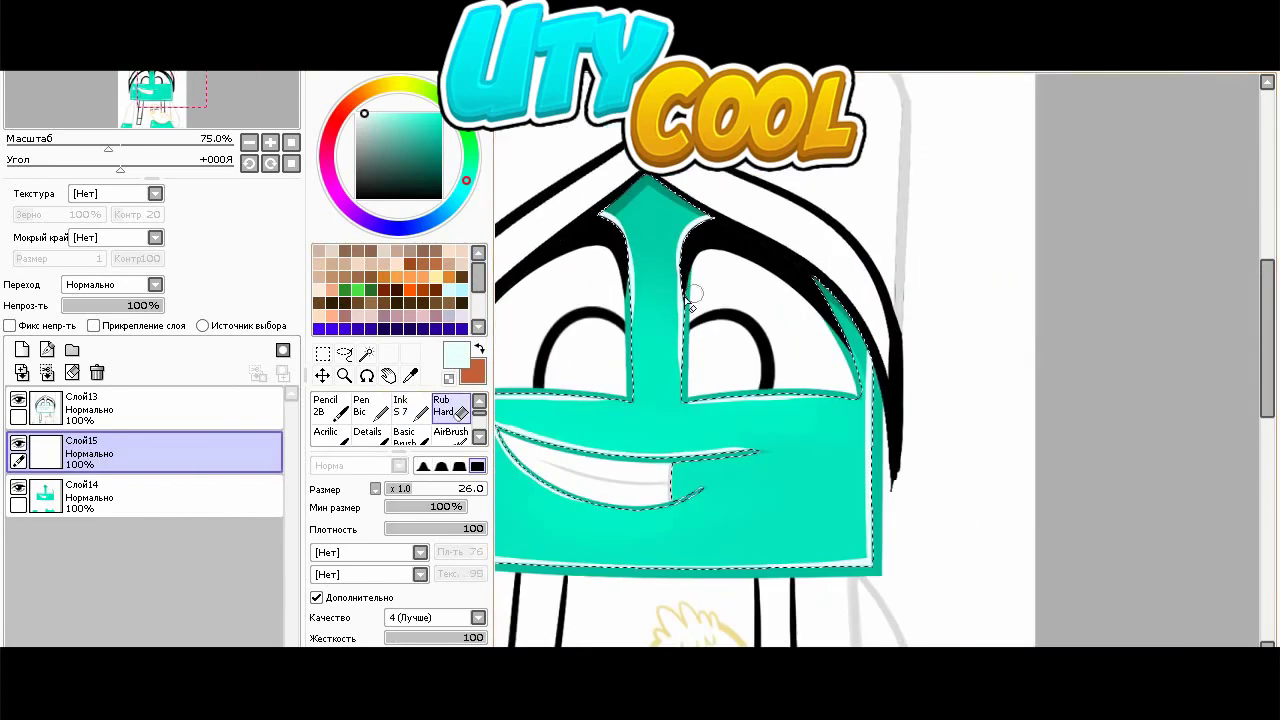
- Set the highlight layer's blending mode to Сложение and its opacity to 16%, and clear the selection
scroll(667, 461, "down", 2)
left_click(111, 285)
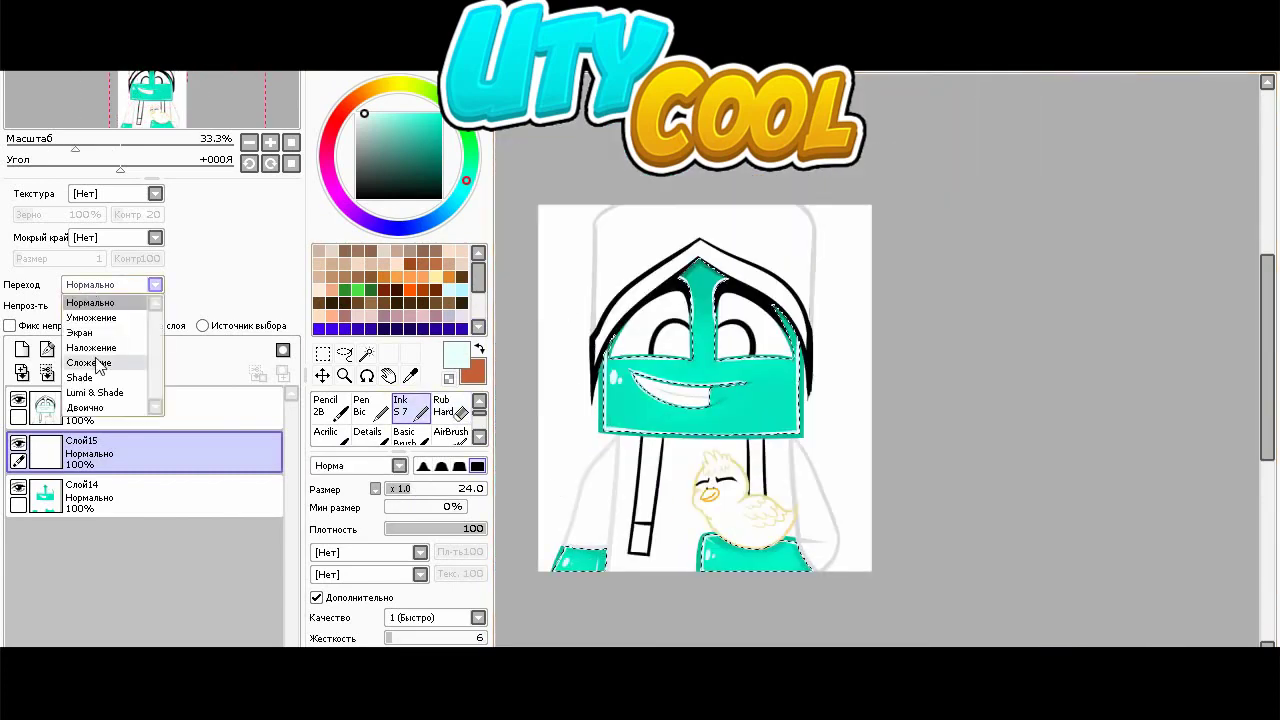
left_click(97, 362)
scroll(560, 252, "up", 2)
left_click_drag(131, 306, 78, 306)
left_click(322, 354)
left_click(680, 385)
scroll(680, 385, "down", 2)
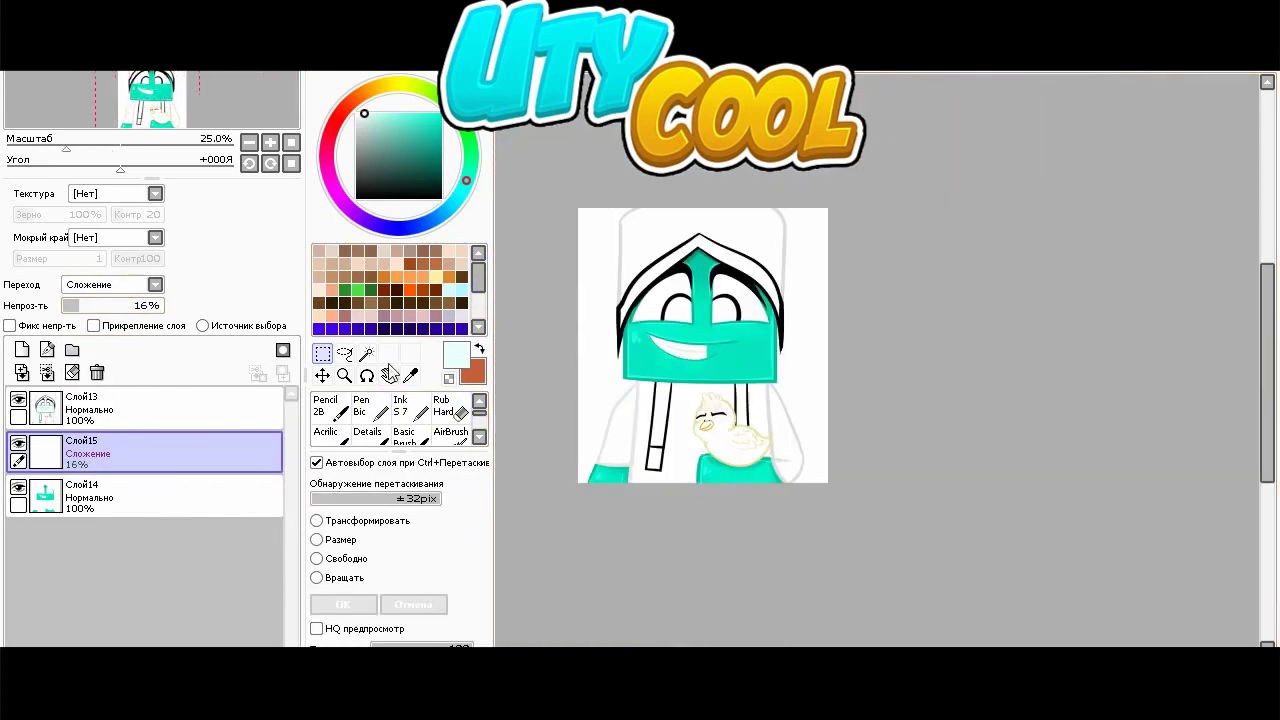
- Select the hood band and drawstring areas on the line-art layer Слой13 with the magic wand
left_click(366, 353)
left_click(220, 408)
scroll(625, 358, "up", 2)
scroll(625, 358, "down", 2)
scroll(589, 355, "up", 2)
left_click(600, 300)
left_click(163, 457)
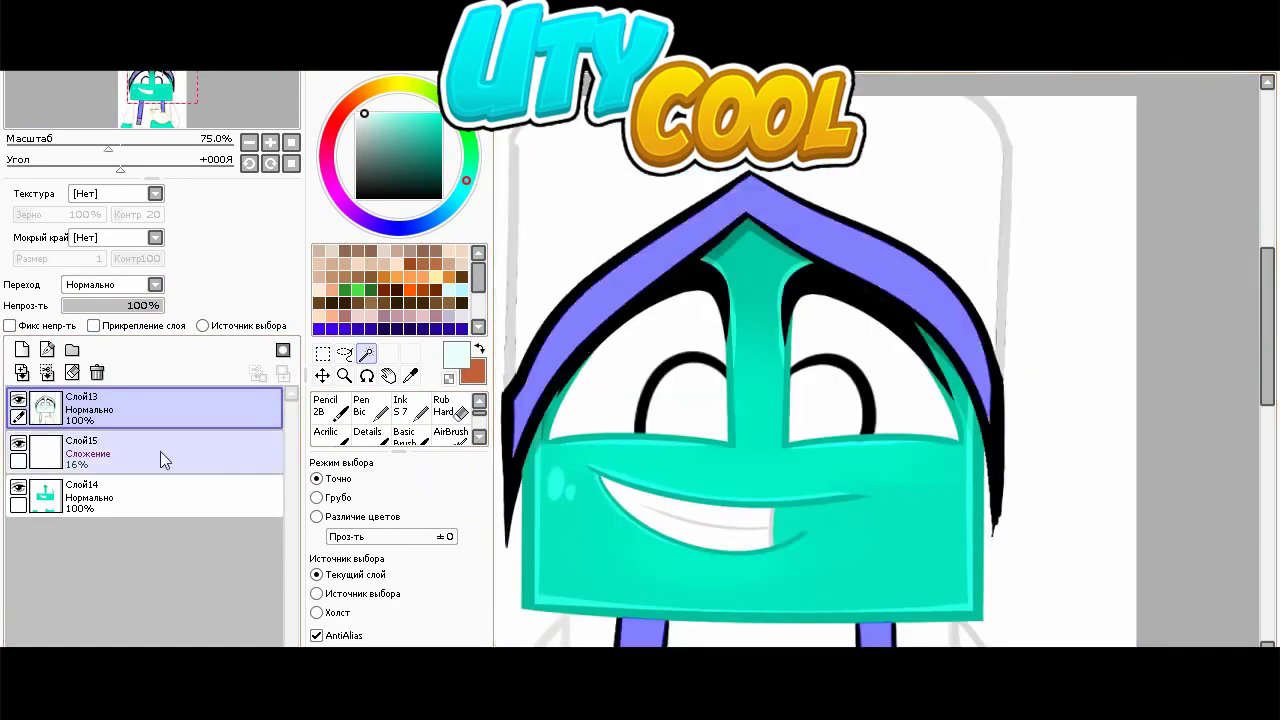
- Add a layer above Слой15 and fill the selected hood and drawstrings with black using the Ink brush at size 100
left_click(22, 349)
left_click(405, 416)
left_click_drag(430, 489, 490, 489)
right_click(936, 345)
mouse_move(520, 430)
left_mouse_down()
mouse_move(693, 212)
mouse_move(1000, 450)
left_mouse_up()
scroll(820, 430, "down", 1)
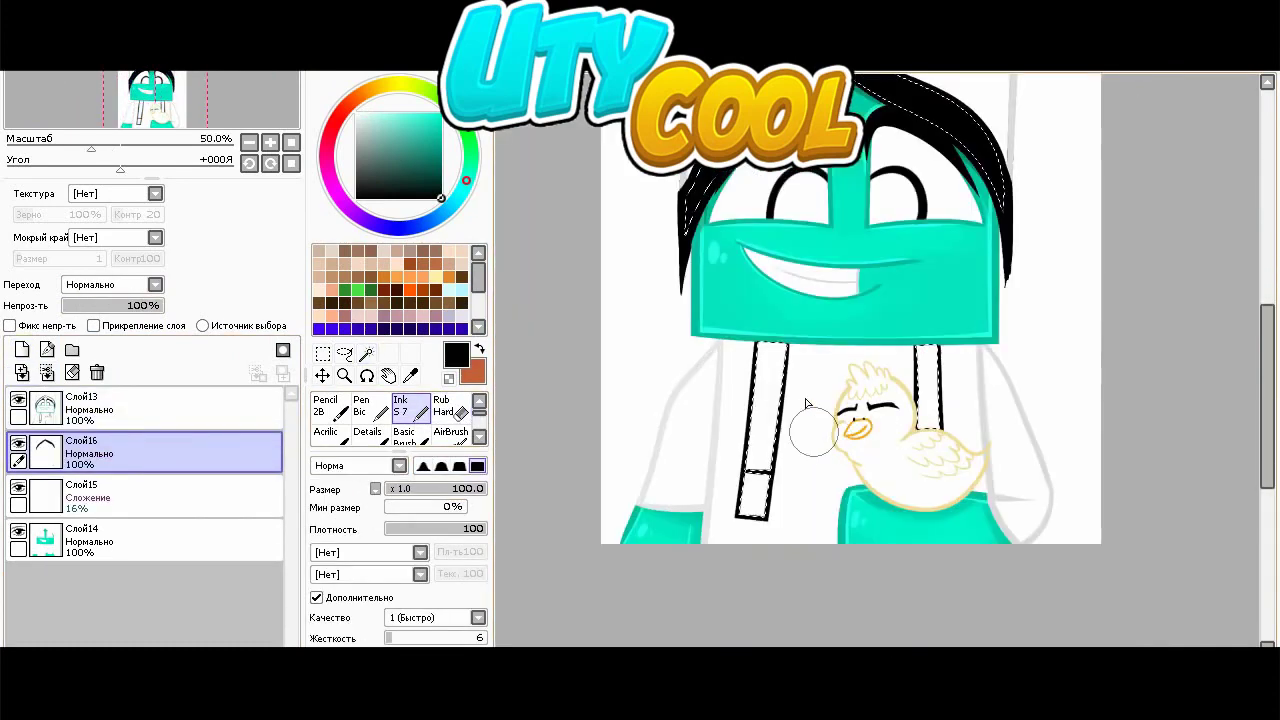
left_click_drag(770, 350, 755, 508)
left_click_drag(926, 350, 930, 428)
- Add a layer and draw white highlights and cross lines on the drawstrings with the Ink brush at size 28
left_click(356, 113)
left_click(22, 349)
left_click(412, 489)
scroll(722, 497, "up", 2)
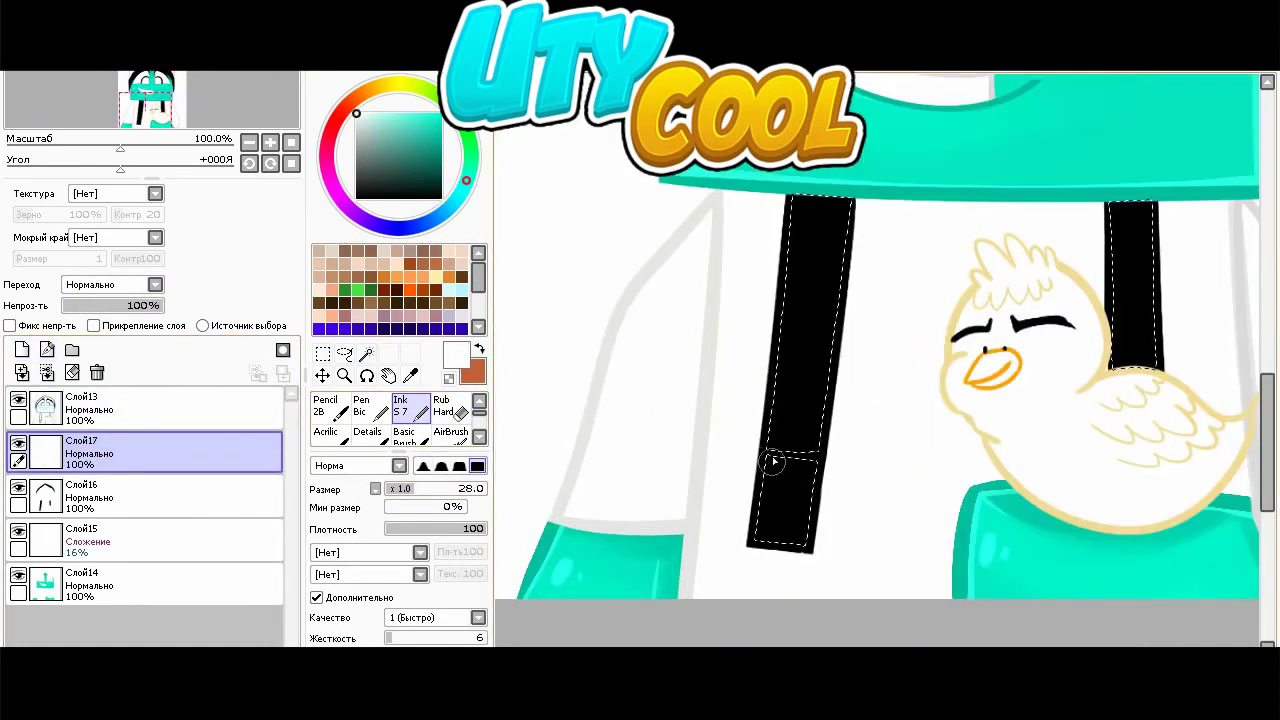
scroll(787, 505, "down", 1)
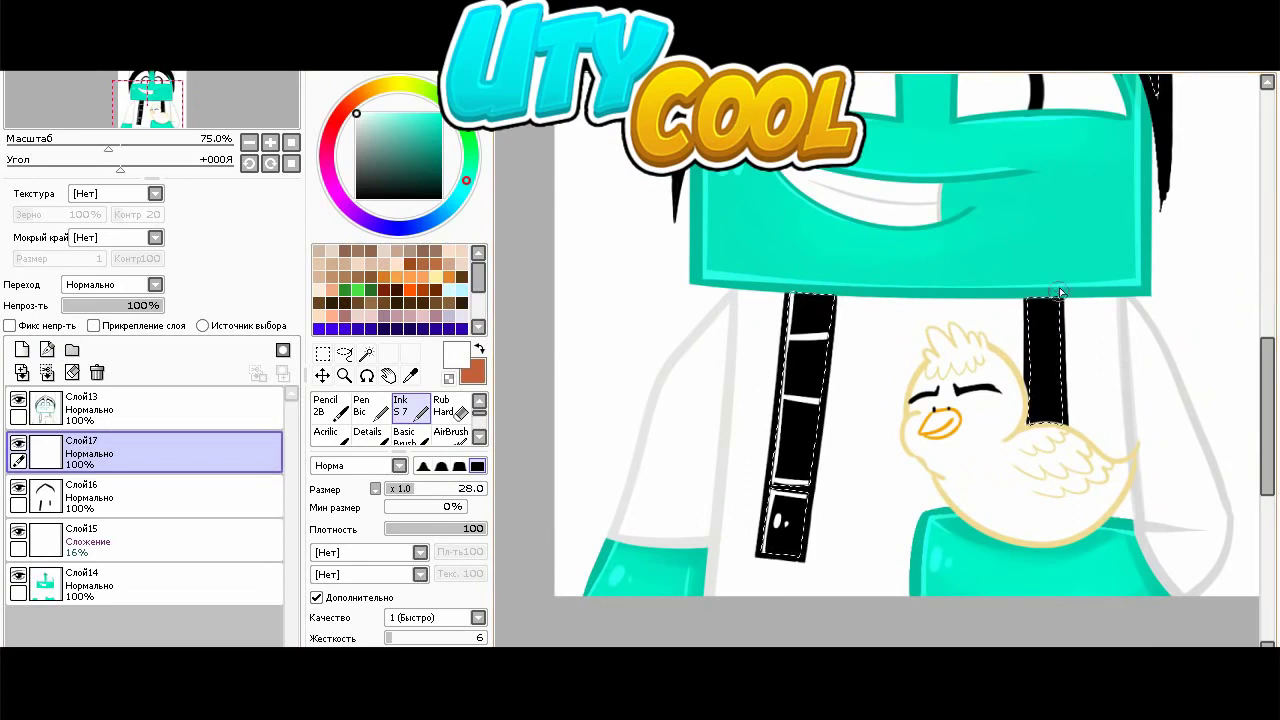
key("e")
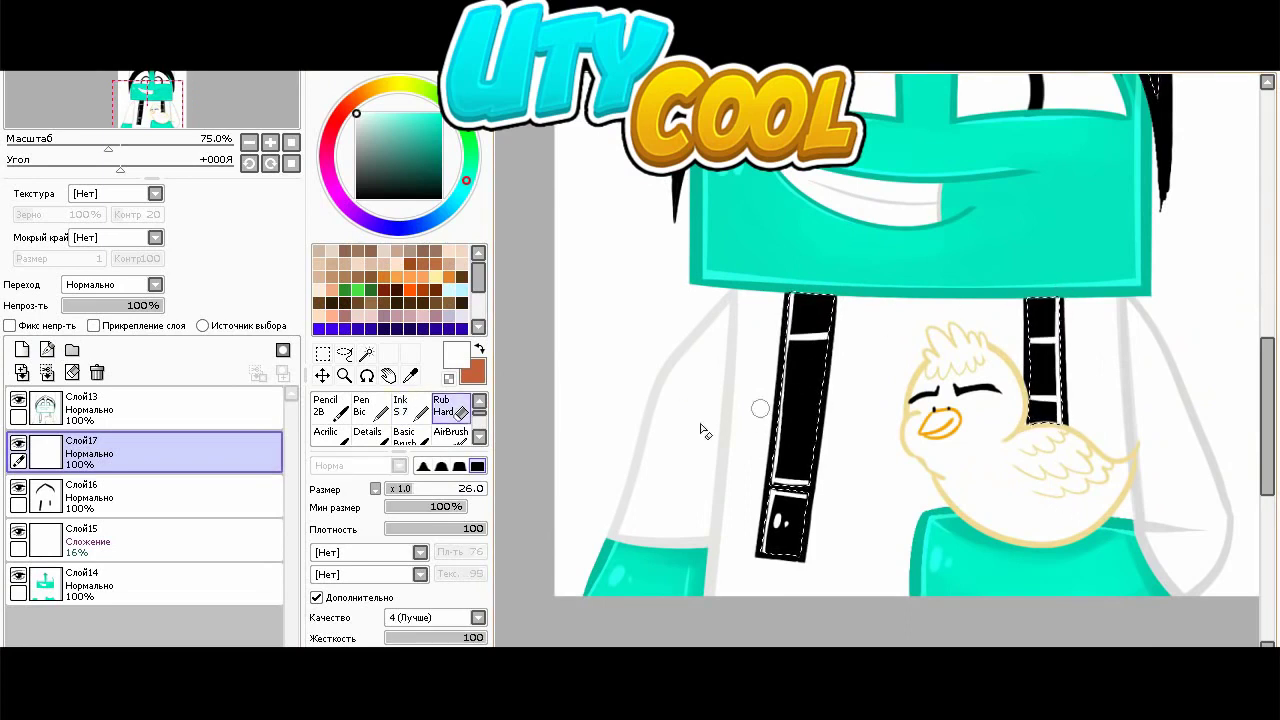
key("e")
- Set the drawstring highlight layer's blending mode to Сложение and its opacity to 15%
left_click(112, 285)
left_click(98, 347)
left_click(112, 285)
left_click(98, 363)
left_click_drag(92, 307, 81, 310)
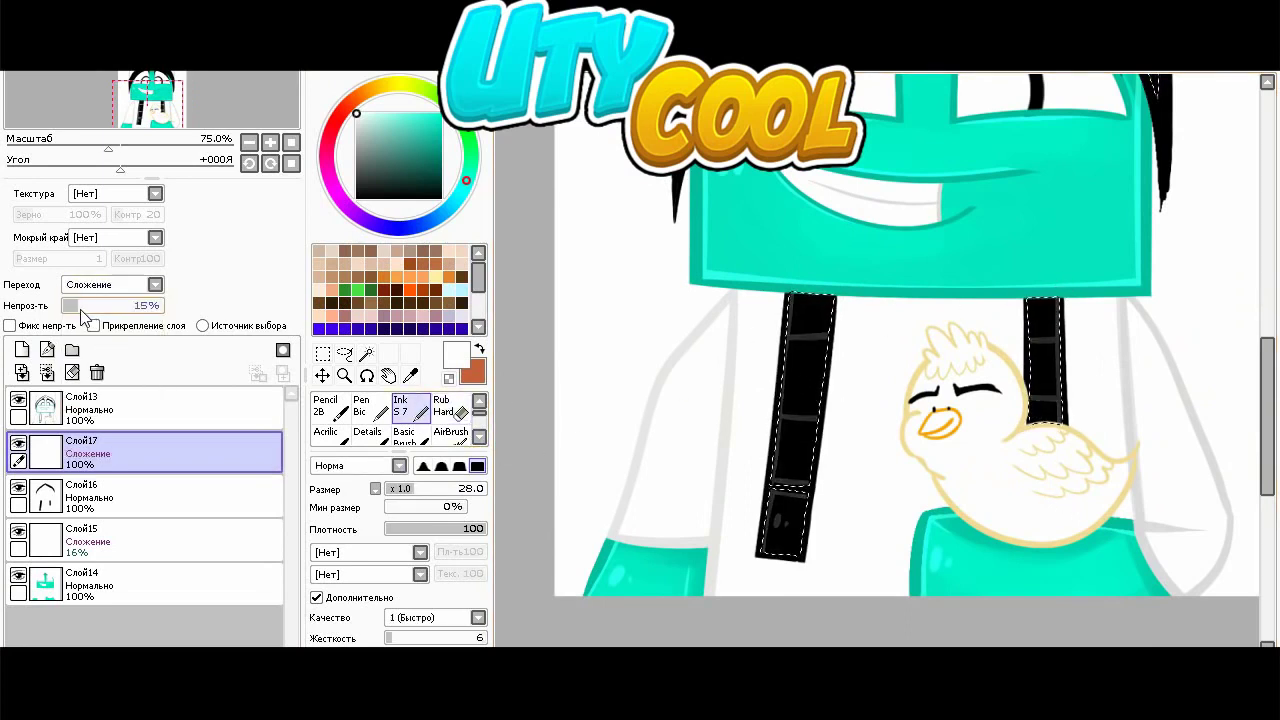
- Shade the black hood and drawstrings on layer Слой16 with dark grey using the Китсь brush at size 45
left_click(120, 496)
key("b")
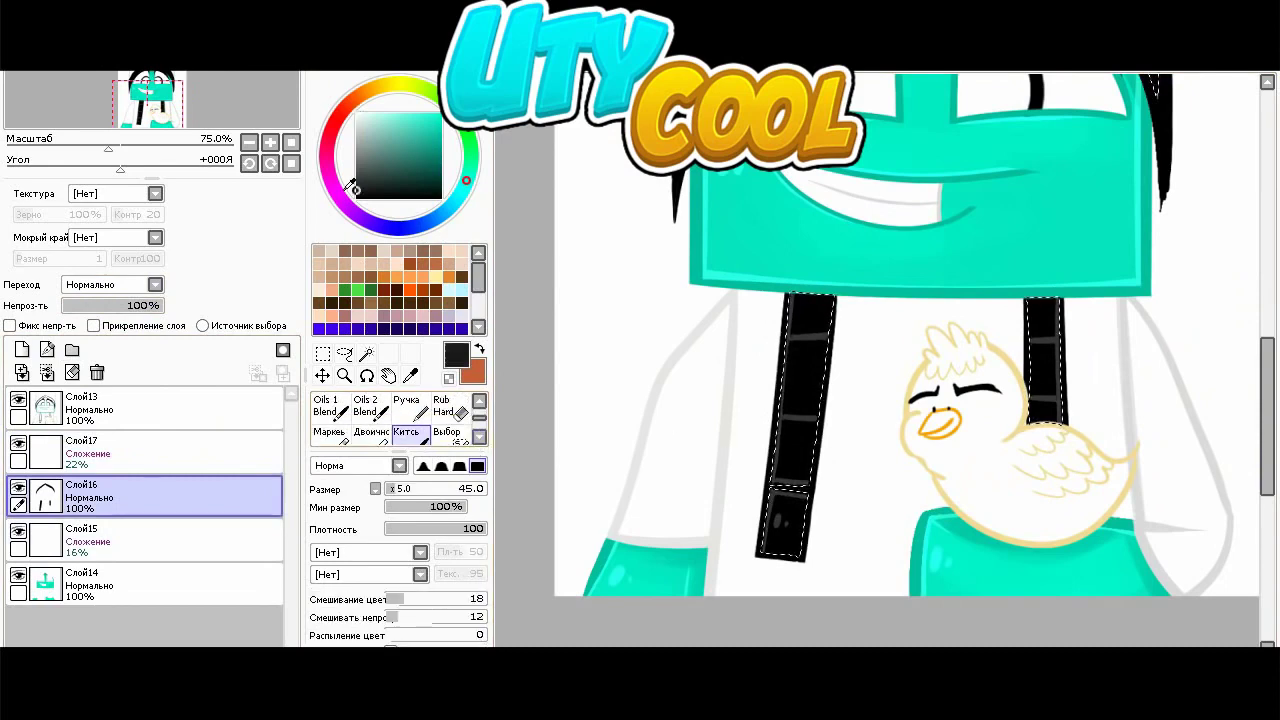
left_click_drag(808, 300, 777, 560)
scroll(1053, 268, "down", 2)
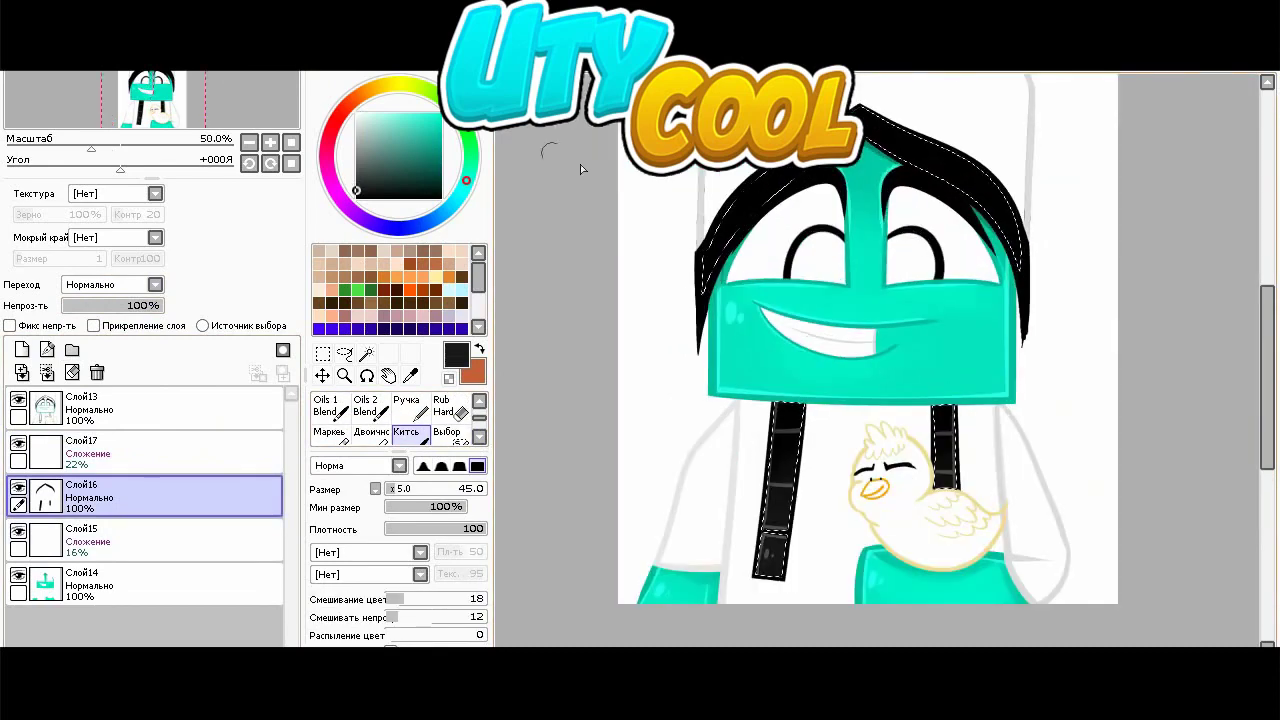
scroll(657, 466, "down", 2)
- Select the white hood, torso and sleeve areas on the line-art layer Слой13 with the magic wand
left_click(345, 354)
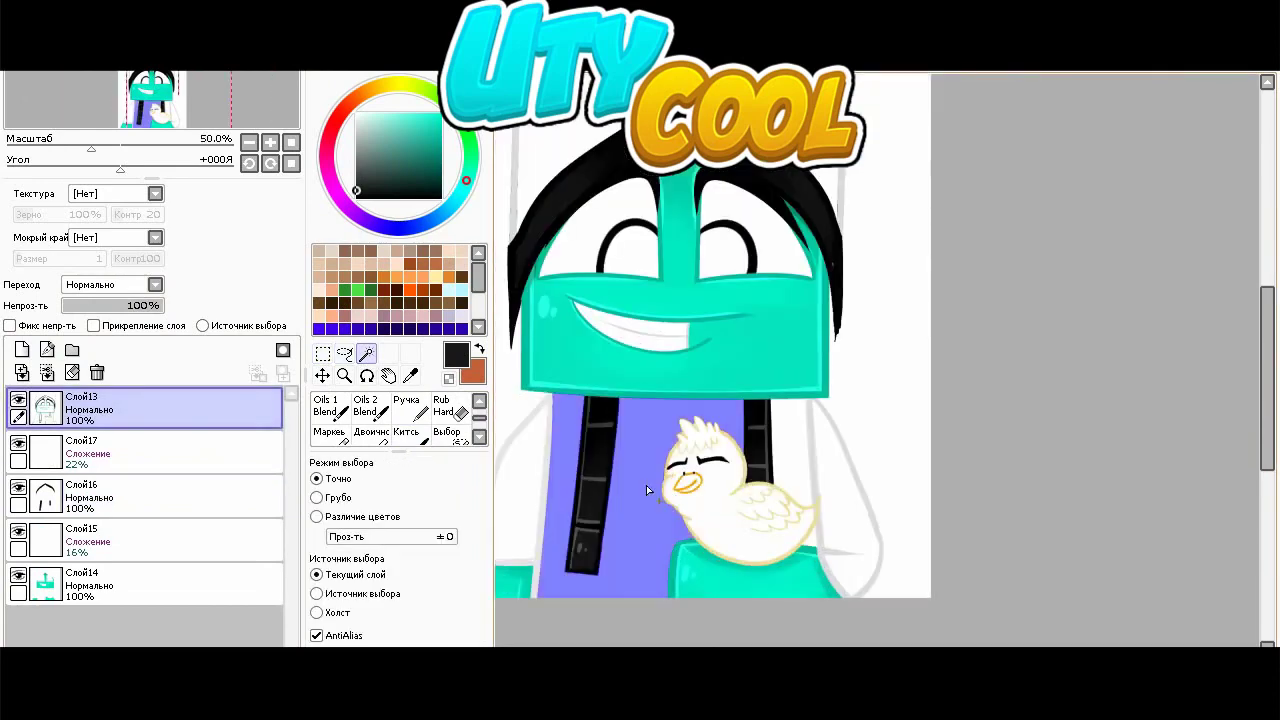
scroll(646, 485, "up", 1)
scroll(664, 476, "down", 1)
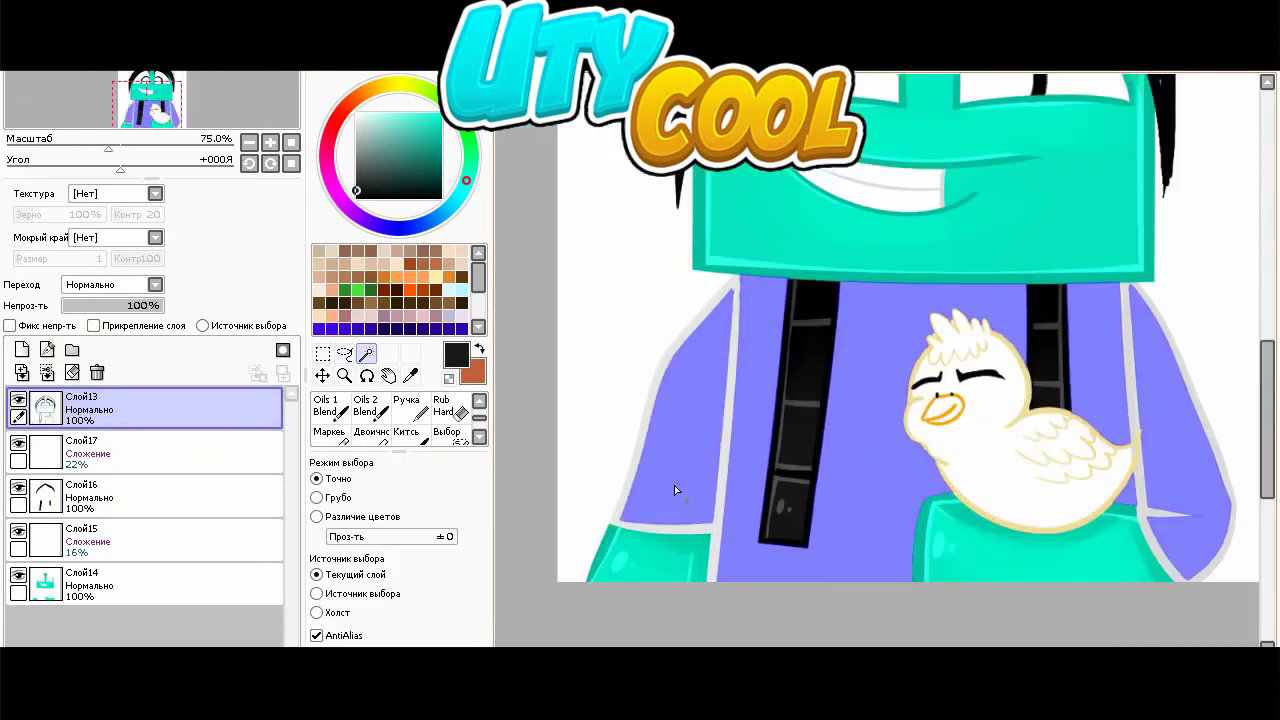
scroll(664, 476, "down", 2)
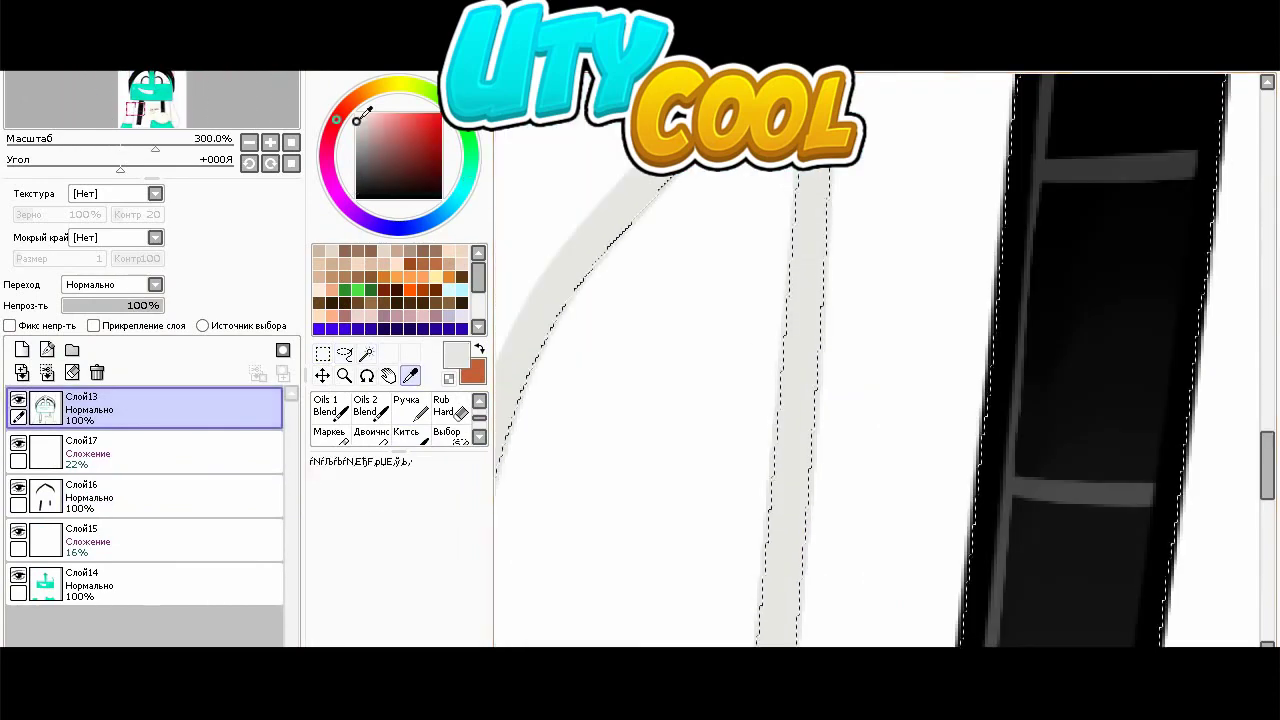
- Add a layer above Слой17 and fill the selected clothing with light grey using the Ink brush at size 100
left_click(22, 349)
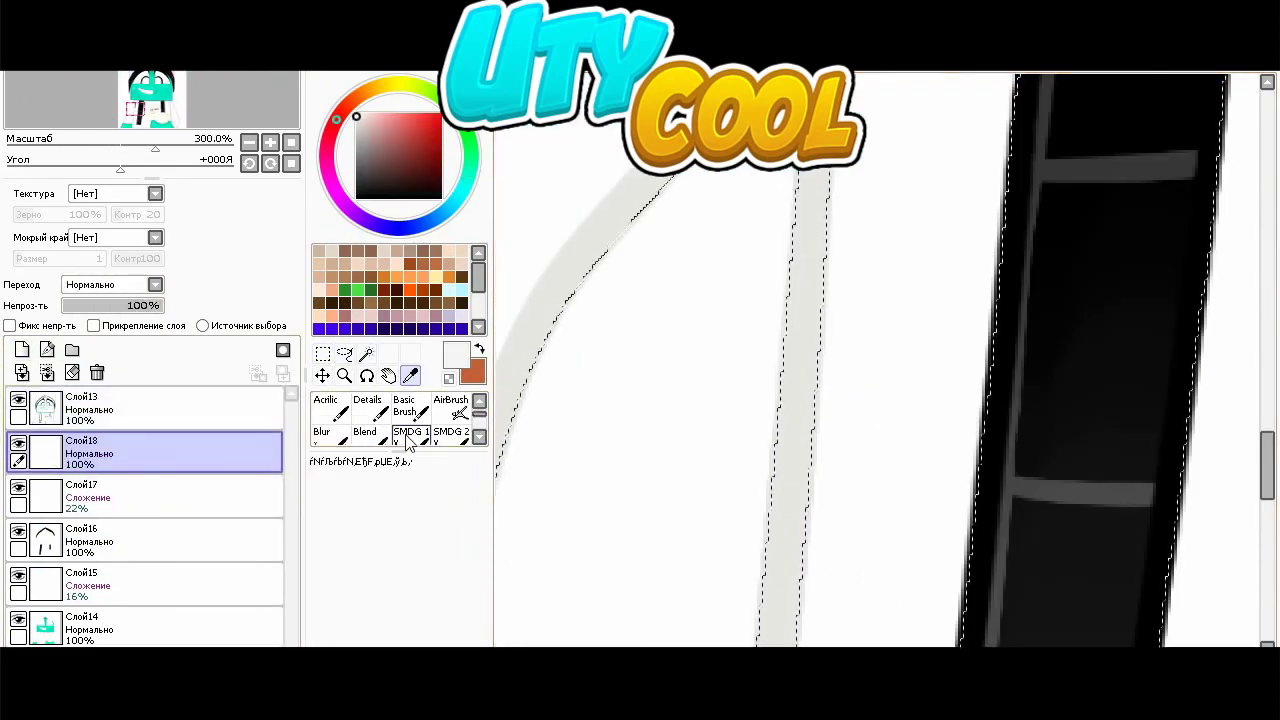
left_click(412, 405)
scroll(669, 500, "down", 5)
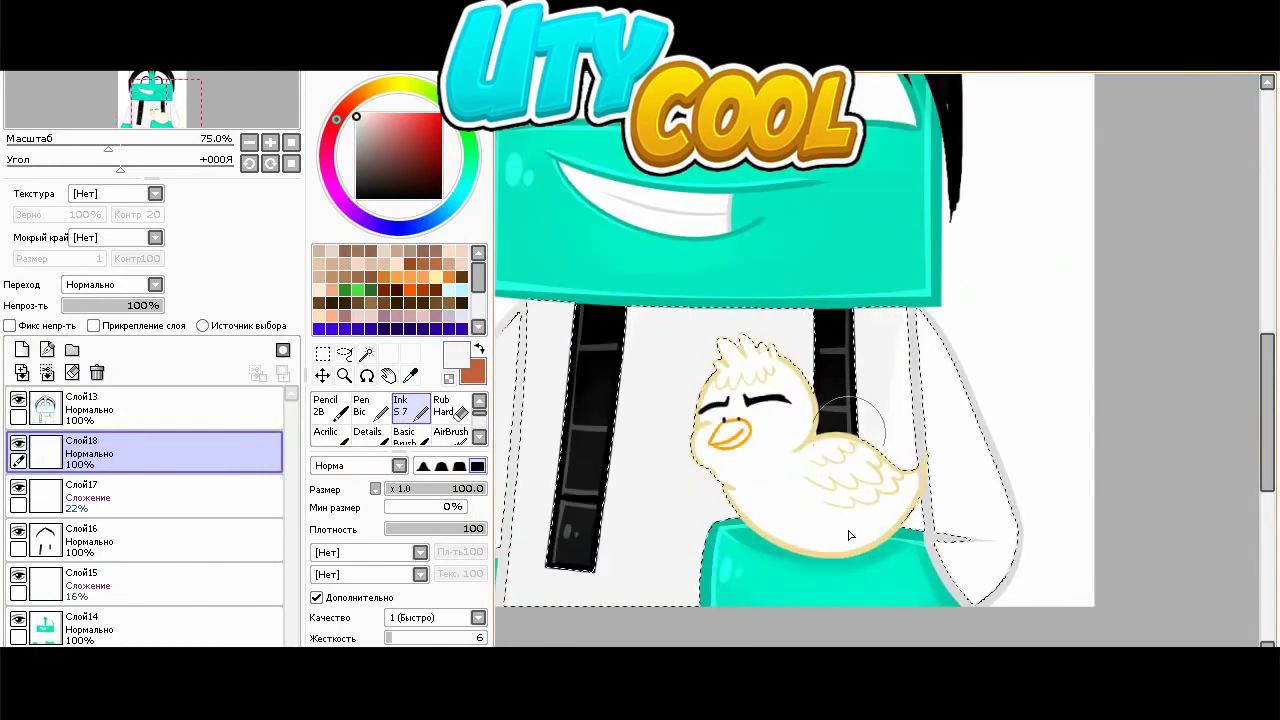
scroll(777, 190, "up", 2)
mouse_move(906, 215)
left_mouse_down()
mouse_move(1048, 209)
mouse_move(1121, 160)
mouse_move(839, 265)
left_mouse_up()
scroll(421, 432, "down", 2)
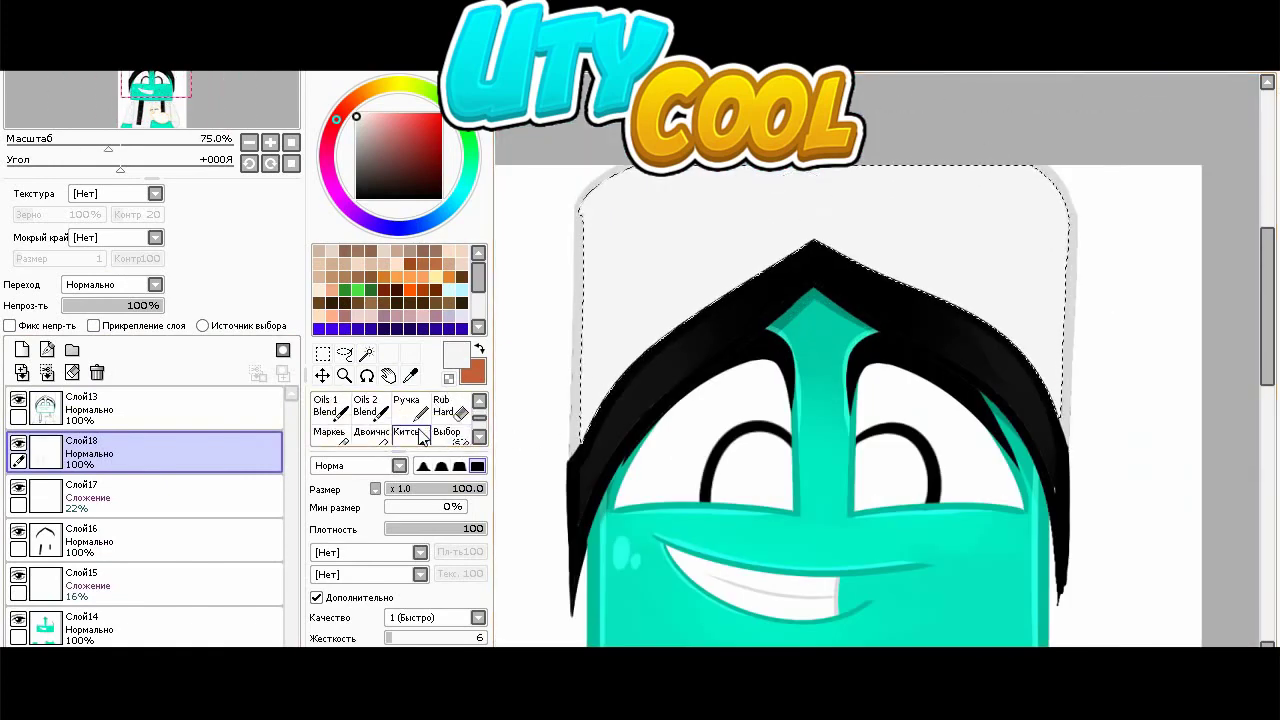
- Shade the sides of the light grey hood with slightly darker grey using the Китсь brush at size 120
left_click(421, 433)
left_click(356, 120)
left_click(424, 489)
left_click(356, 123)
left_click_drag(418, 490, 411, 490)
left_click_drag(600, 424, 673, 200)
mouse_move(766, 210)
left_mouse_down()
mouse_move(966, 277)
mouse_move(657, 237)
mouse_move(619, 295)
left_mouse_up()
- Paint soft white and grey shading across the sleeves and torso with the Китсь brush
scroll(985, 300, "down", 2)
scroll(934, 325, "up", 1)
right_click(892, 326)
right_click(592, 372)
left_click_drag(592, 372, 562, 408)
left_click_drag(695, 312, 824, 363)
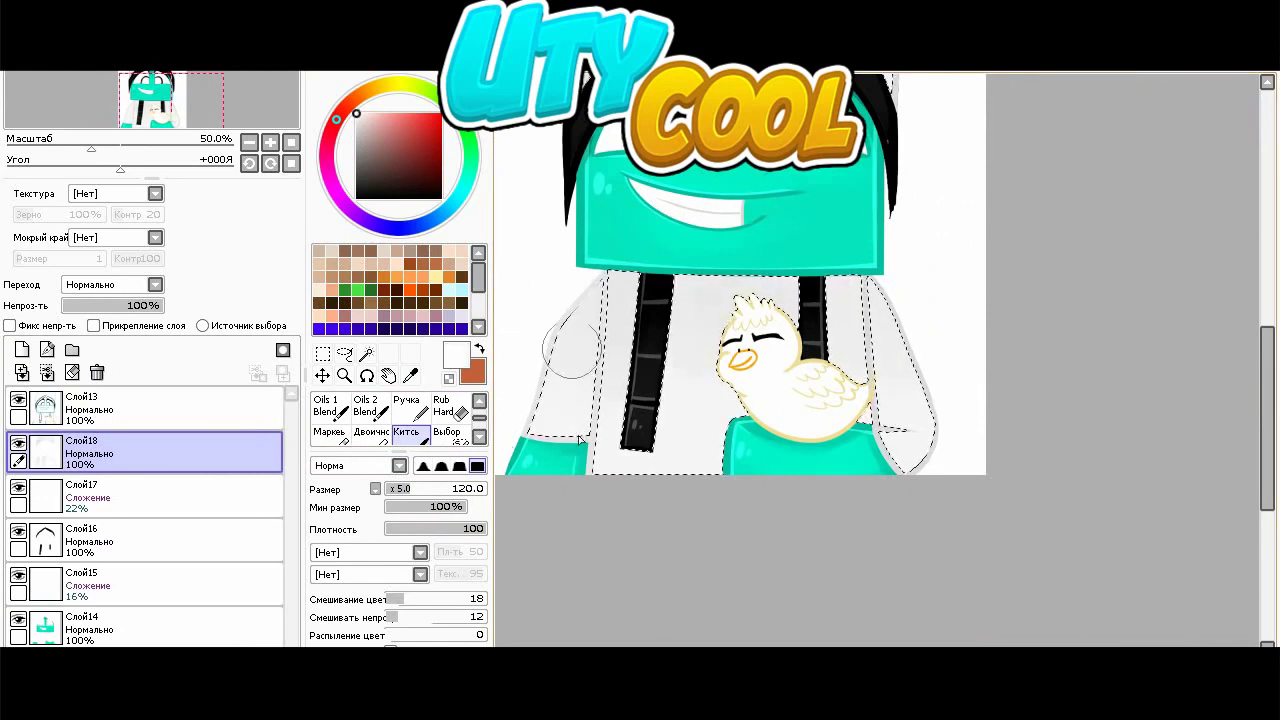
right_click(716, 358)
- Add a layer, draw a grey shadow under the face with the Ручка brush at size 24, and lower its opacity to 55%
left_click(410, 407)
left_click(356, 131)
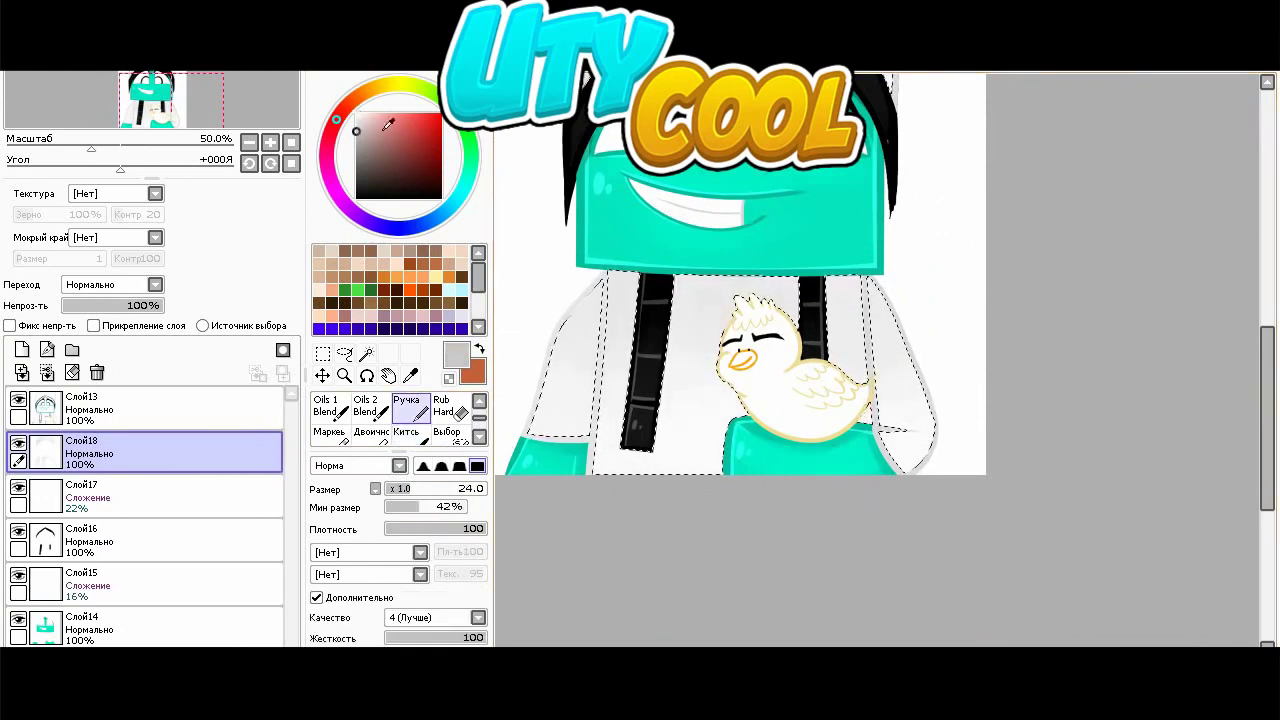
left_click(22, 349)
left_click_drag(608, 276, 640, 280)
left_click_drag(672, 279, 799, 280)
left_click_drag(827, 279, 840, 283)
left_click_drag(160, 305, 117, 305)
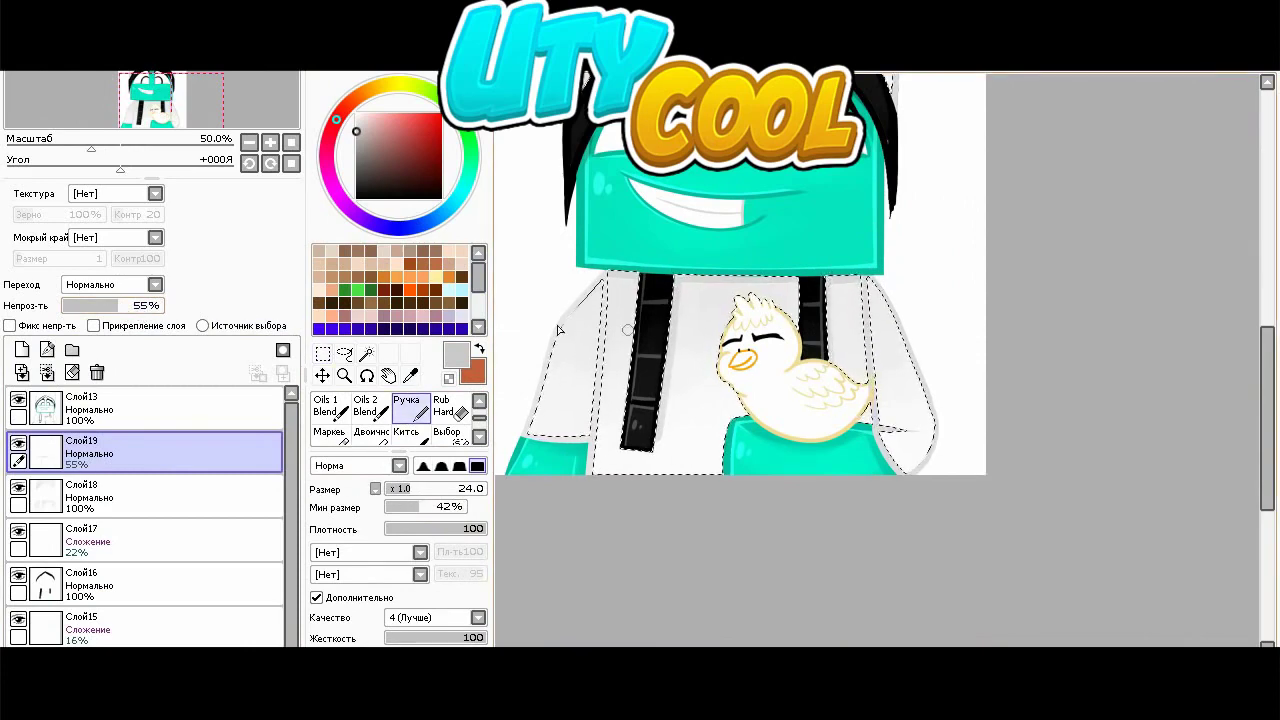
- Add a layer above Слой19 and draw white highlights on the sleeves and torso with the Ink brush at size 36
left_click(322, 353)
left_click(356, 113)
left_click(22, 349)
left_click(410, 407)
left_click(421, 489)
mouse_move(566, 329)
left_mouse_down()
mouse_move(546, 394)
mouse_move(588, 438)
mouse_move(583, 283)
mouse_move(690, 175)
mouse_move(682, 480)
left_mouse_up()
scroll(519, 401, "up", 2)
left_click_drag(840, 654, 935, 654)
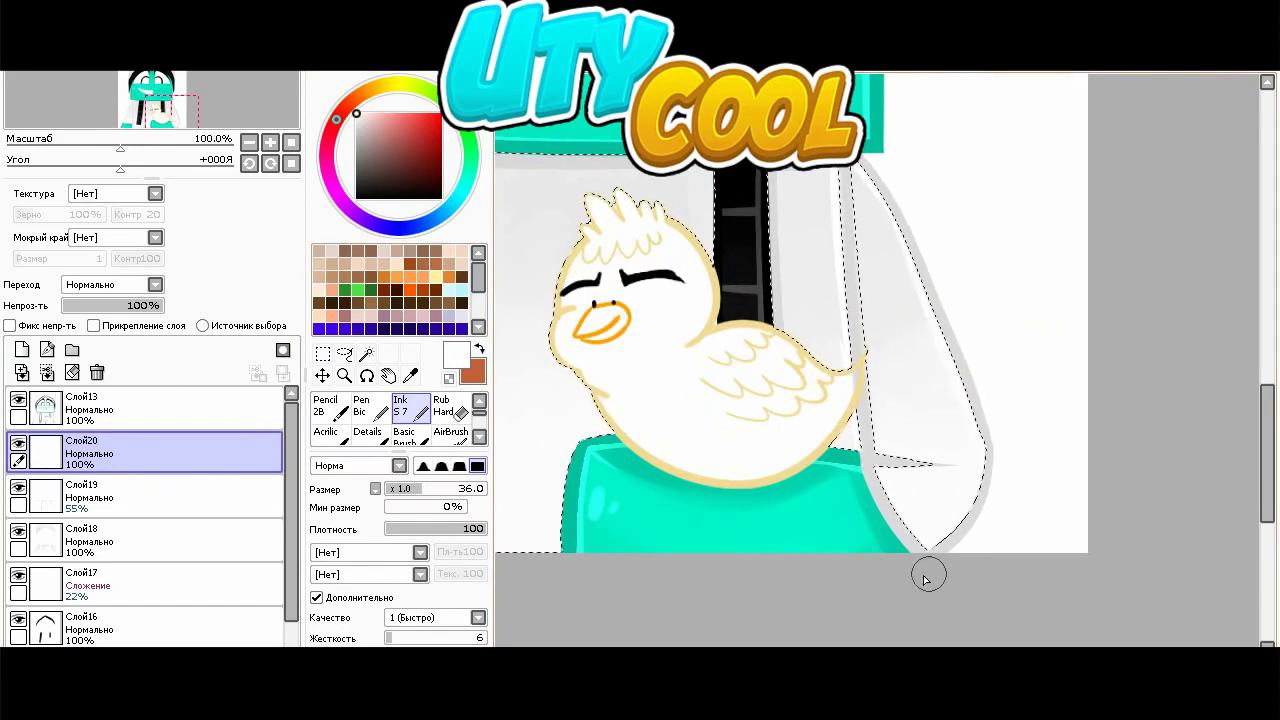
scroll(886, 443, "down", 1)
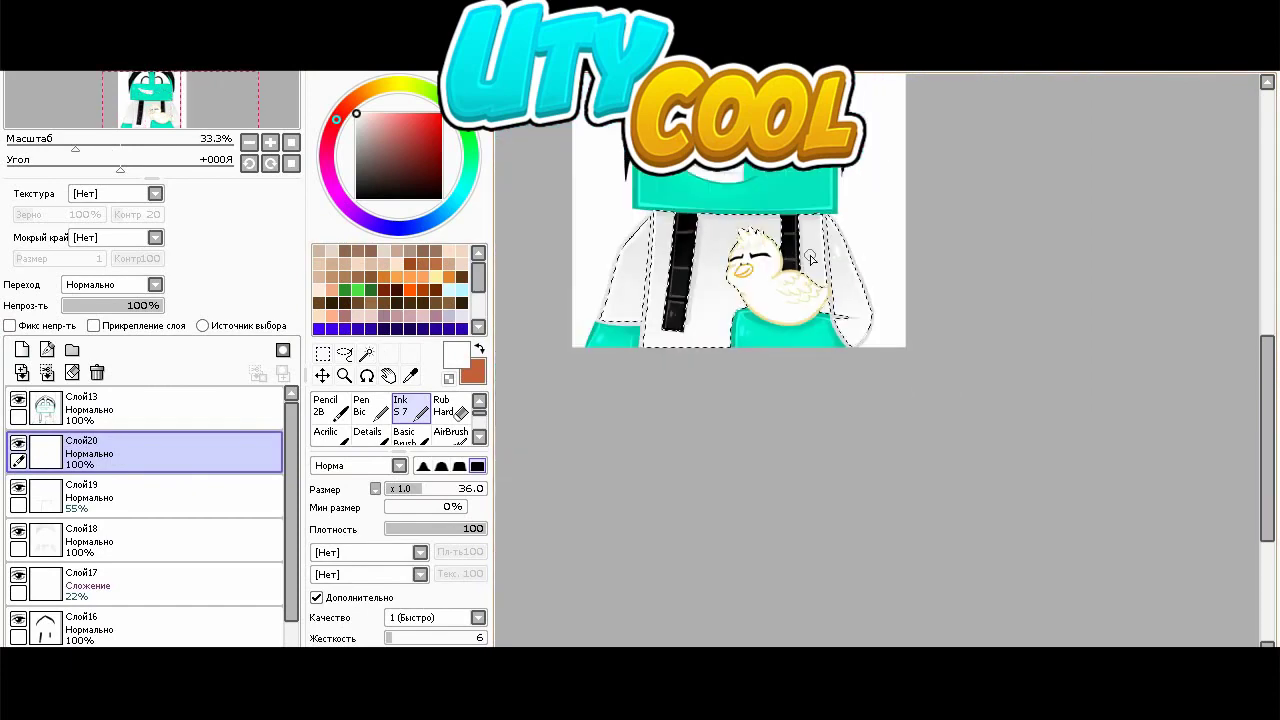
- Set the clothing highlight layer's blending mode to Сложение and its opacity to 8%
left_click(112, 284)
left_click(90, 356)
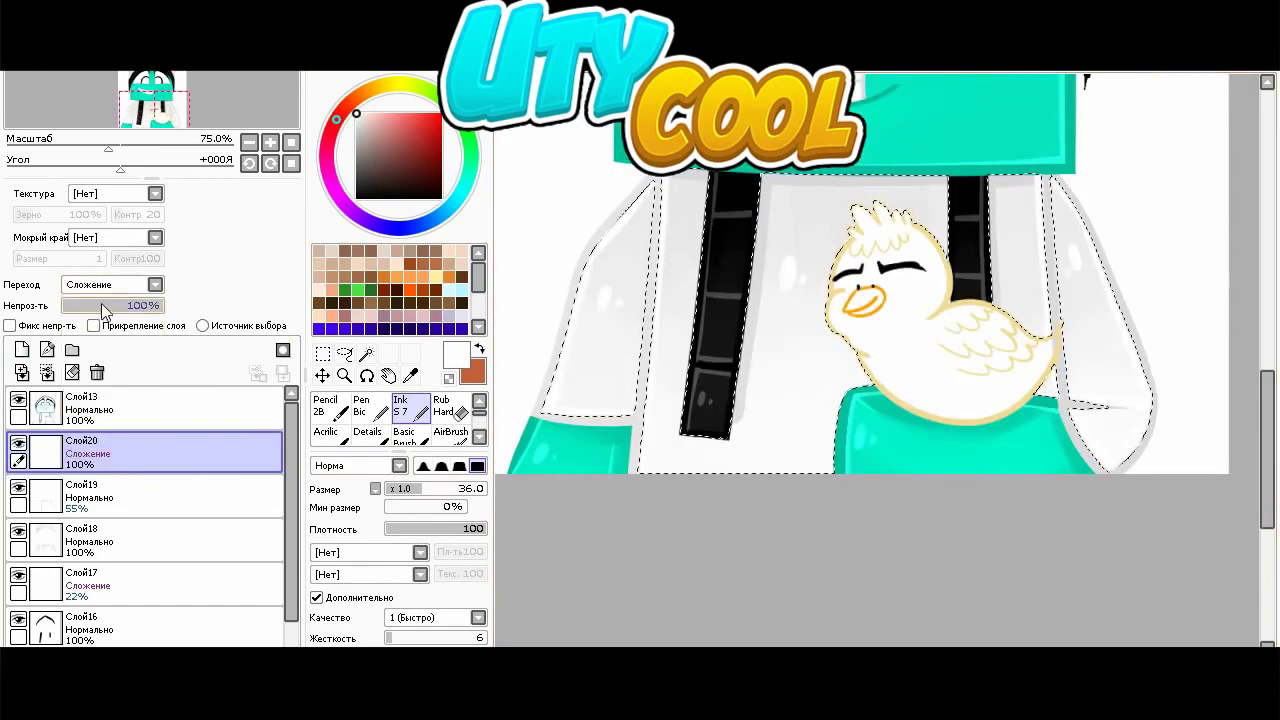
left_click(322, 354)
left_click_drag(72, 307, 70, 303)
left_click(830, 260)
scroll(830, 260, "down", 3)
scroll(857, 232, "up", 3)
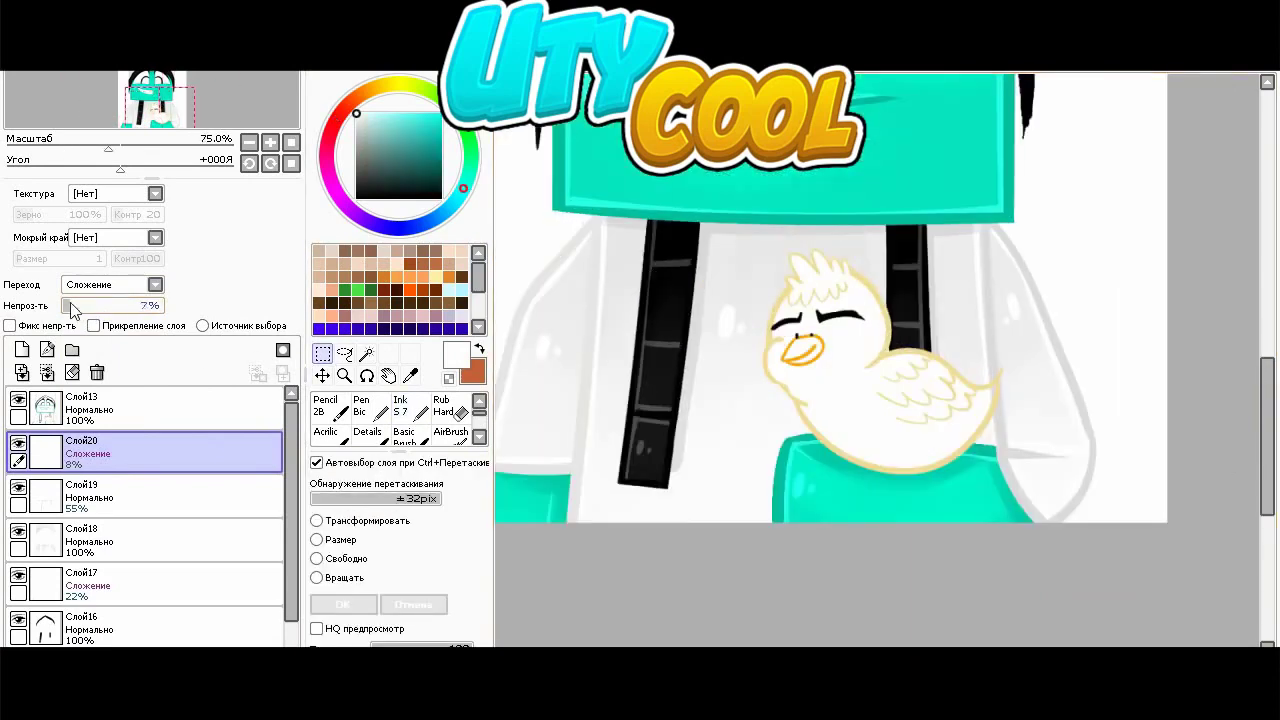
- Restore the clothing selection and set the highlight layer's opacity to 6%
key("ctrl+z")
key("ctrl+z")
key("ctrl+z")
key("ctrl+y")
key("ctrl+y")
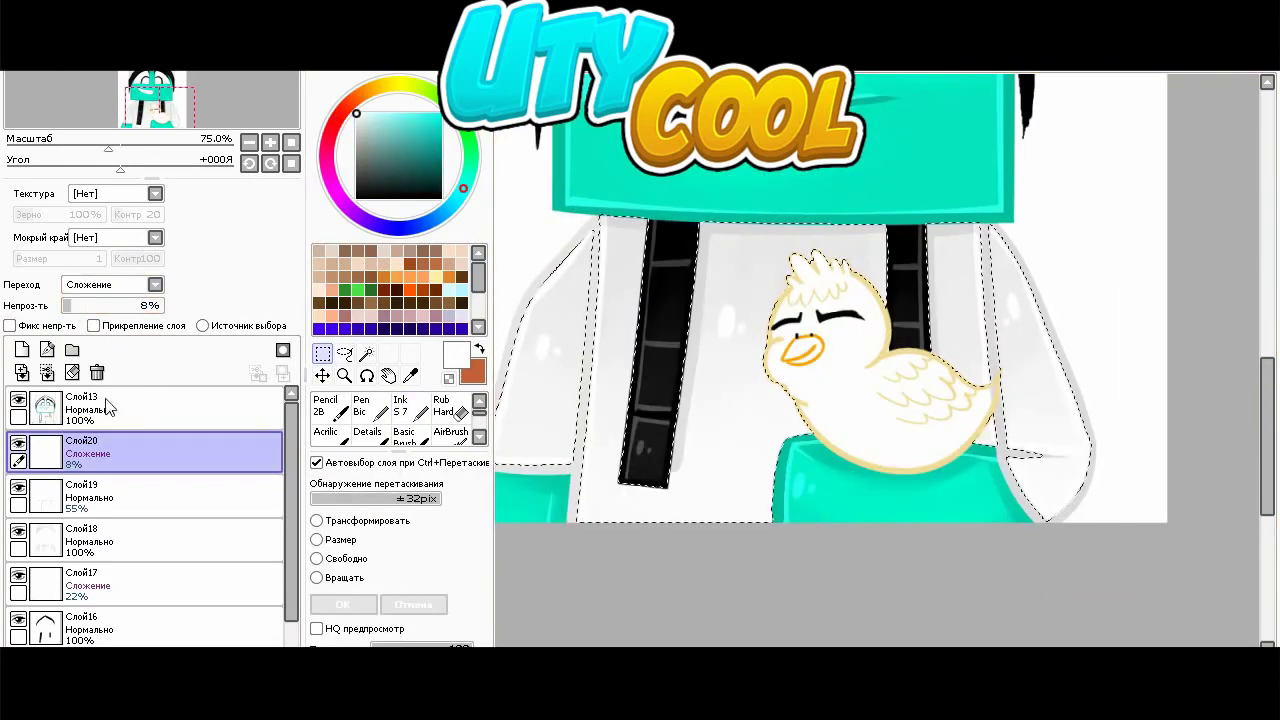
left_click_drag(68, 313, 71, 312)
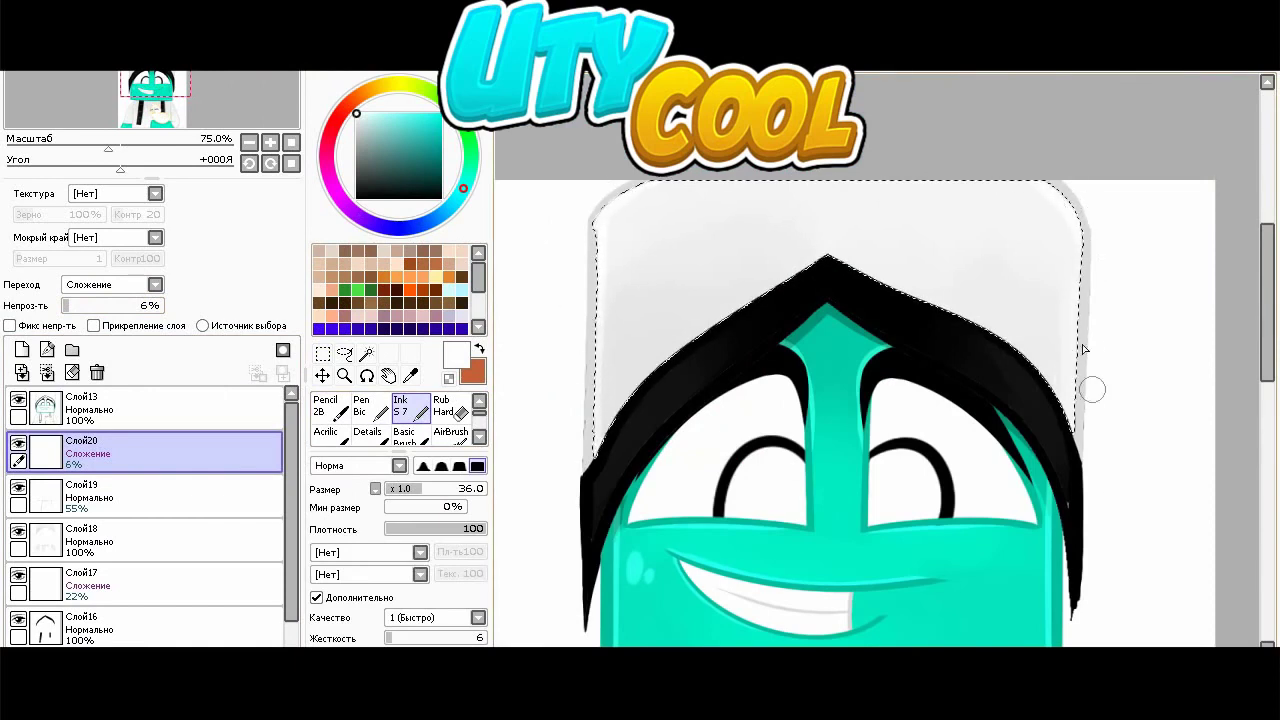
- Draw white highlights on the upper hood with the Ink brush at size 36 and clear the selection
left_click_drag(629, 268, 624, 298)
scroll(691, 185, "down", 3)
left_click(322, 353)
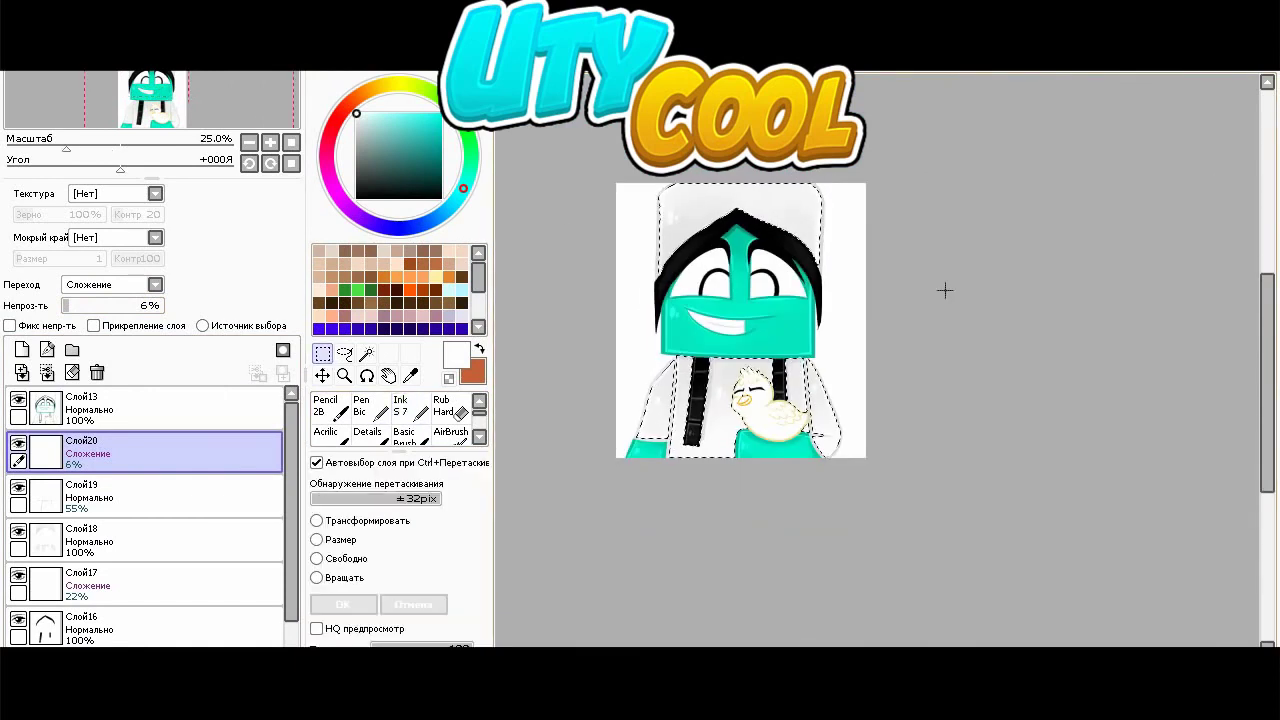
scroll(803, 428, "up", 1)
- Select the duck's body on the line-art layer Слой13 with the magic wand at a tolerance of 183
left_click(366, 354)
left_click(160, 409)
scroll(773, 421, "up", 3)
left_click(727, 430)
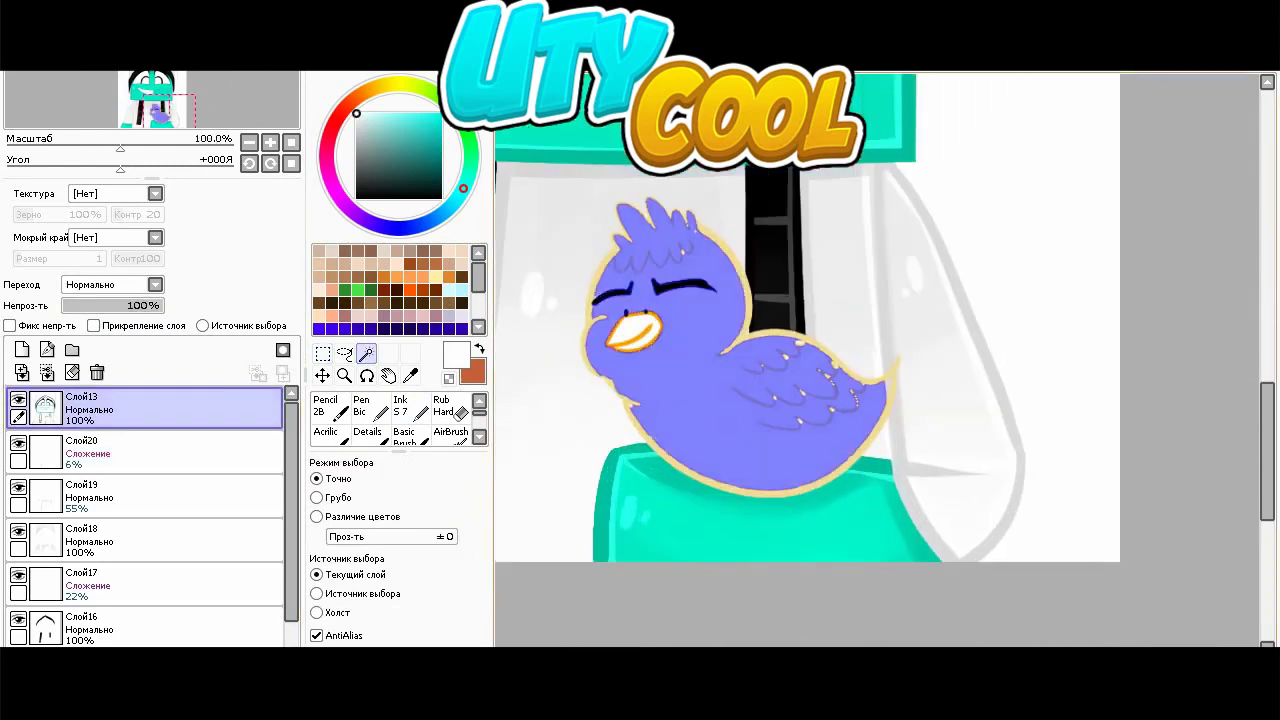
key("ctrl+d")
left_click(420, 538)
left_click(670, 447)
- Add a layer above Слой20 and fill the duck's body with the yellow sampled from its outline using the Ink brush
scroll(761, 383, "up", 1)
left_click(410, 375)
scroll(780, 312, "up", 4)
left_click(792, 302)
left_click(87, 438)
left_click(22, 349)
left_click(410, 407)
scroll(622, 410, "down", 4)
mouse_move(812, 452)
left_mouse_down()
mouse_move(725, 449)
mouse_move(590, 345)
left_mouse_up()
left_click_drag(590, 345, 654, 357)
left_click(380, 113)
mouse_move(569, 291)
left_mouse_down()
mouse_move(628, 215)
mouse_move(625, 490)
left_mouse_up()
left_click_drag(660, 610, 900, 590)
key("ctrl+z")
key("ctrl+z")
- Paint lighter yellow over the duck's head and body and blend it with the Blur brush at size 60
left_click(388, 113)
left_click_drag(580, 240, 690, 285)
left_click_drag(780, 430, 880, 490)
scroll(448, 415, "down", 2)
left_click(450, 408)
left_click_drag(665, 300, 647, 339)
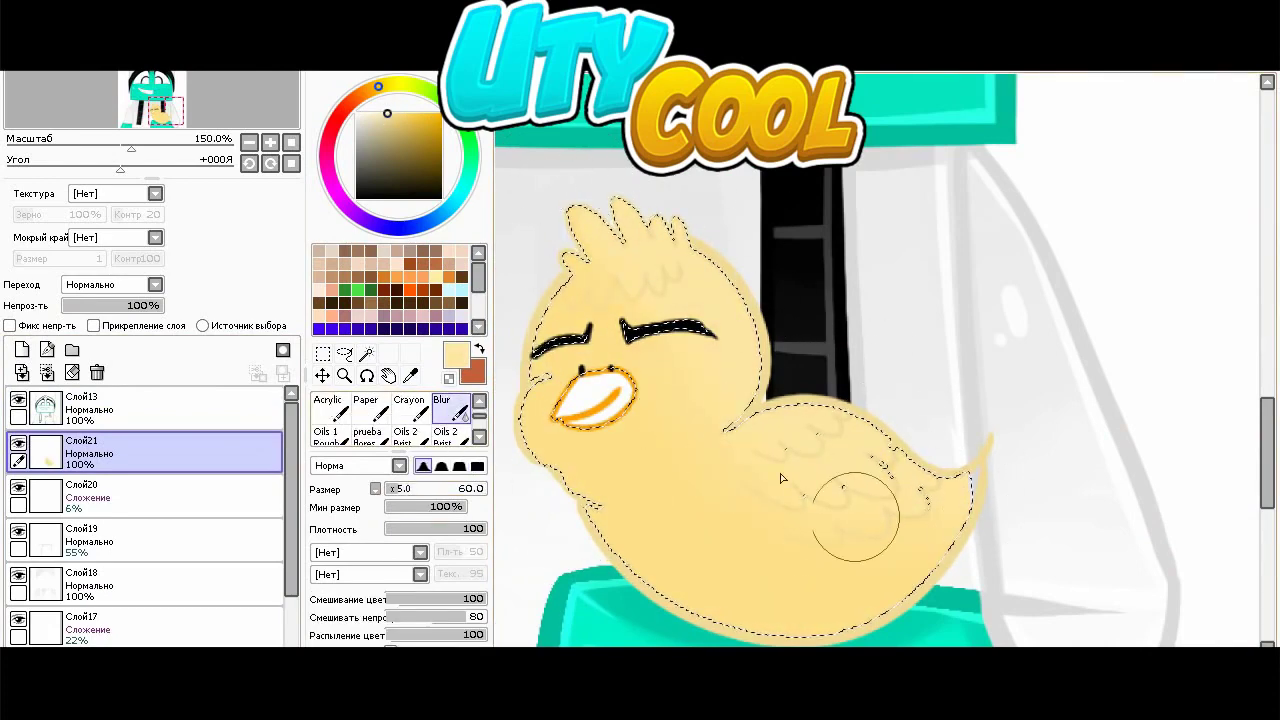
- Add a layer above Слой21 and draw cream highlights along the duck's edges and feathers with the Ink brush at size 20
scroll(782, 478, "down", 2)
scroll(706, 370, "up", 2)
left_click(366, 113)
left_click(22, 349)
scroll(420, 412, "up", 2)
left_click(410, 407)
mouse_move(684, 345)
left_mouse_down()
mouse_move(770, 335)
mouse_move(875, 395)
left_mouse_up()
left_click_drag(698, 368, 791, 341)
mouse_move(689, 402)
left_mouse_down()
mouse_move(780, 424)
mouse_move(735, 429)
mouse_move(841, 408)
left_mouse_up()
key("ctrl+z")
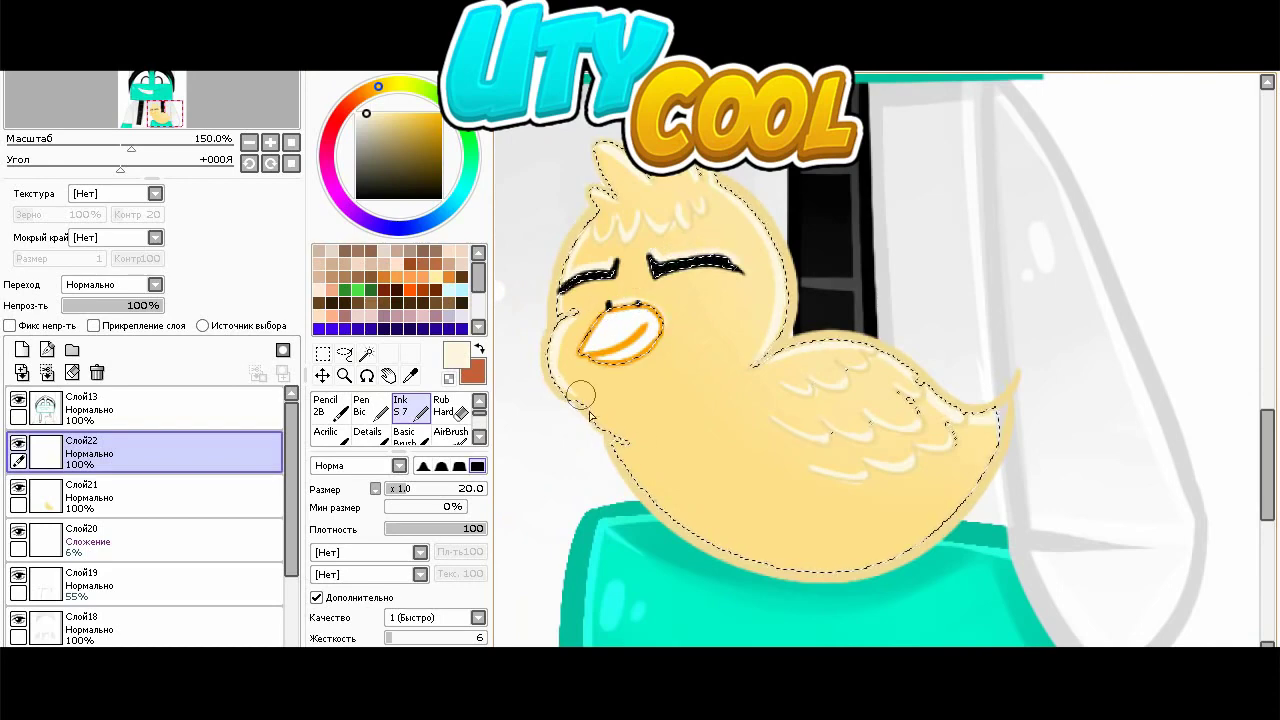
- Set the duck highlight layer's blending mode to Сложение and its opacity to 14%
left_click(113, 285)
left_click(100, 363)
left_click(98, 307)
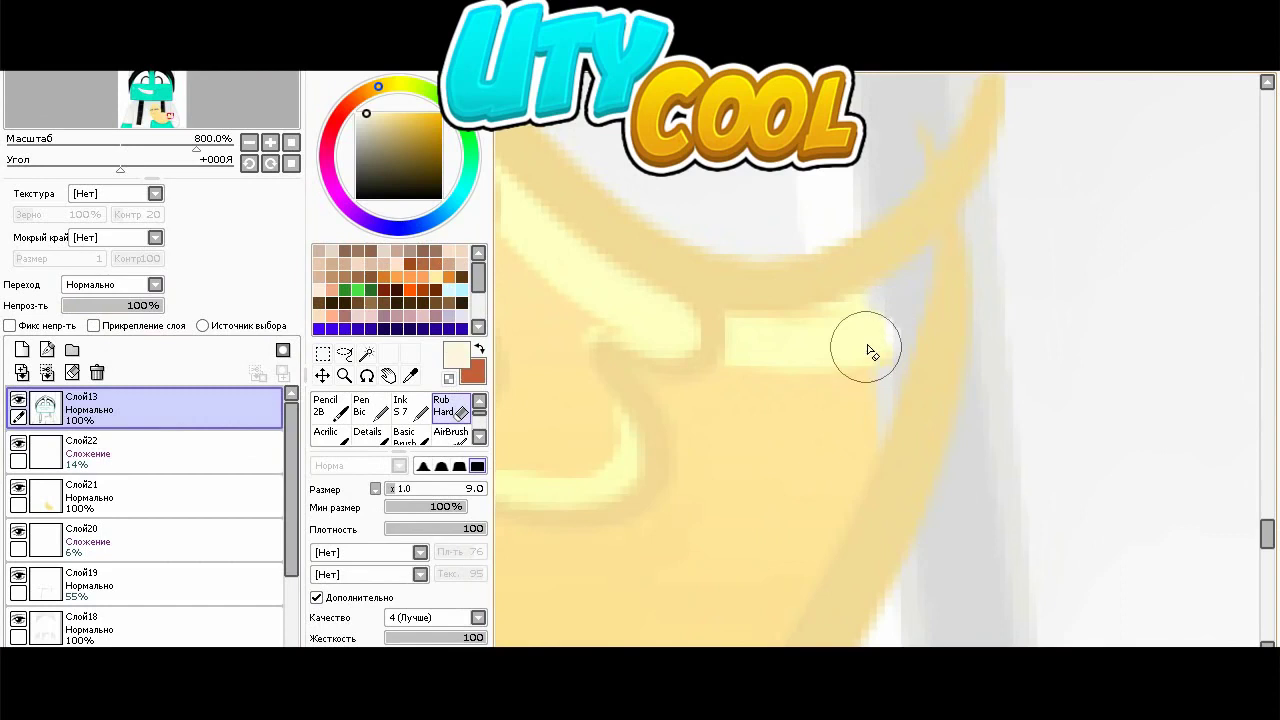
- Clean up the inner edge of the duck's tail-tip outline on Слой13 with the Rub Hard eraser at size 6
key("bracketleft")
key("bracketleft")
key("bracketleft")
scroll(870, 345, "up", 1)
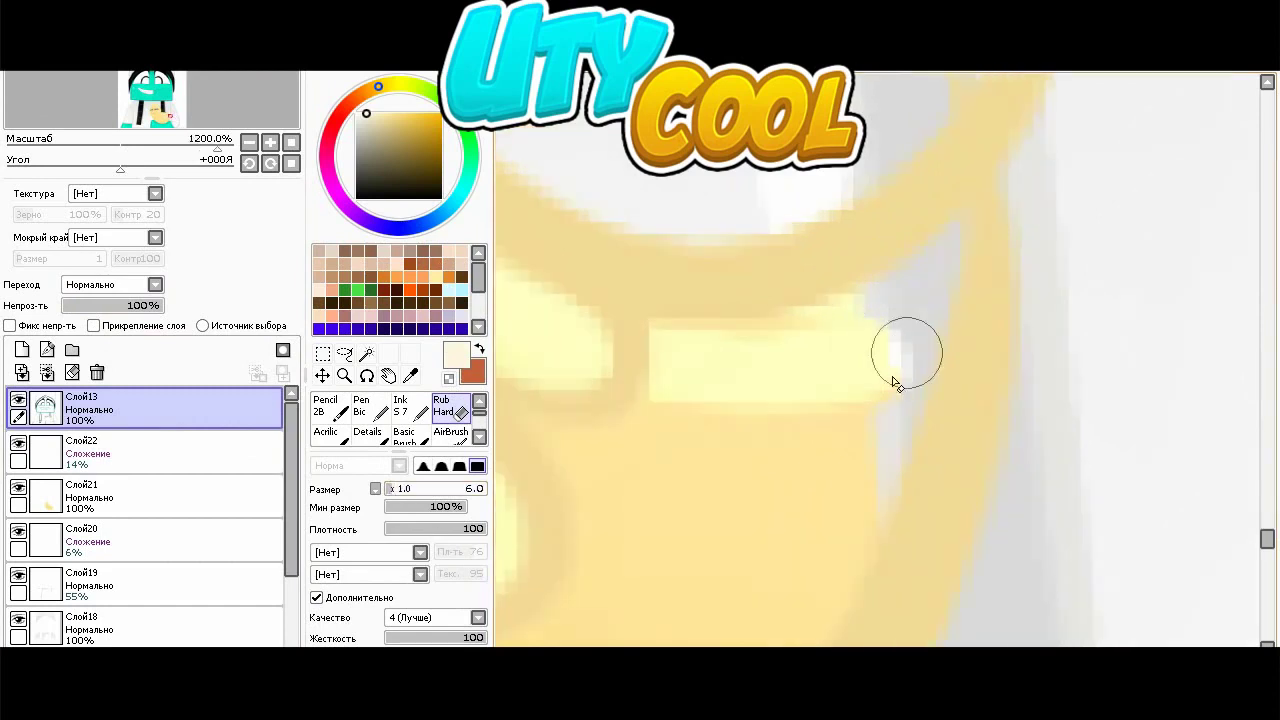
left_click_drag(900, 358, 880, 458)
mouse_move(910, 343)
left_mouse_down()
mouse_move(913, 305)
mouse_move(873, 320)
left_mouse_up()
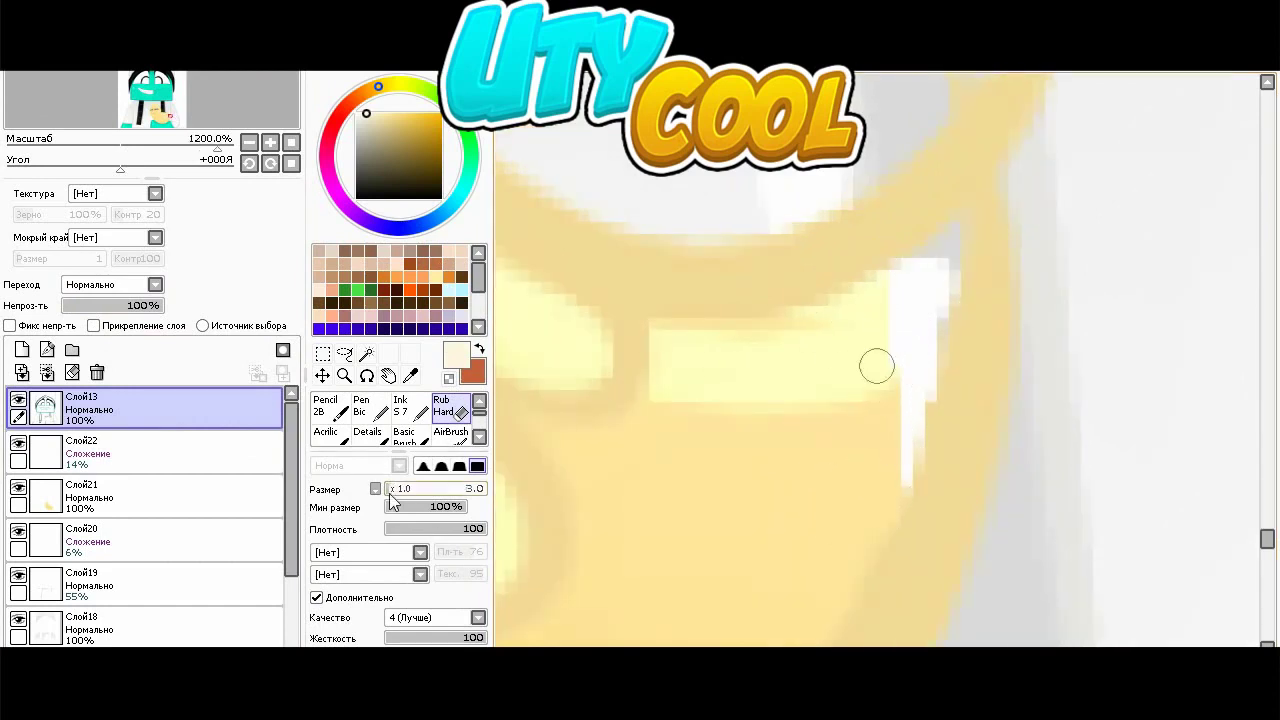
scroll(876, 366, "up", 1)
key("bracketleft")
key("bracketleft")
key("bracketleft")
key("bracketleft")
key("bracketleft")
- Reselect the duck's body on Слой13 and fill the gap inside the tail tip with yellow on Слой21 using the Ink brush
scroll(890, 305, "down", 3)
left_click(366, 354)
left_click(640, 410)
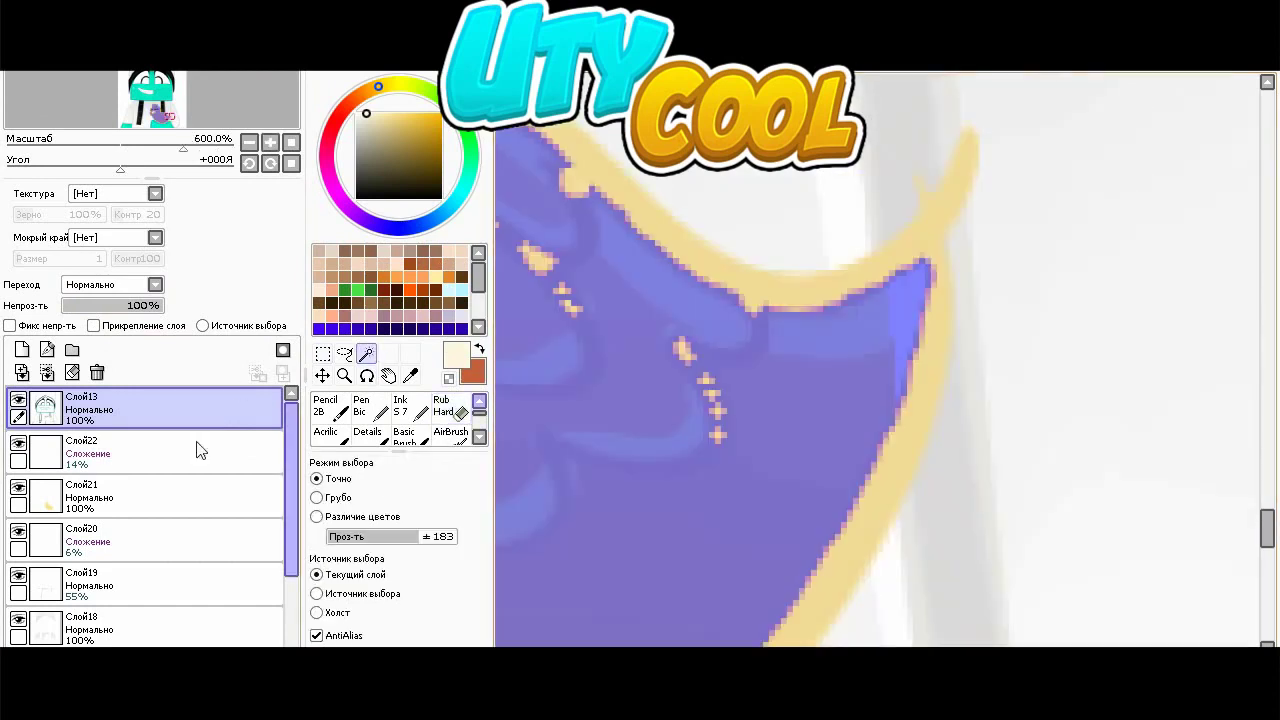
left_click(150, 497)
left_click(410, 408)
scroll(945, 295, "up", 1)
left_click_drag(903, 285, 872, 440)
left_click(384, 113)
left_click_drag(384, 113, 396, 113)
left_click_drag(903, 330, 890, 478)
scroll(968, 360, "down", 3)
scroll(450, 430, "down", 2)
- Blend the tail-tip fill with the Blur brush at size 60 and clear the selection
left_click(451, 433)
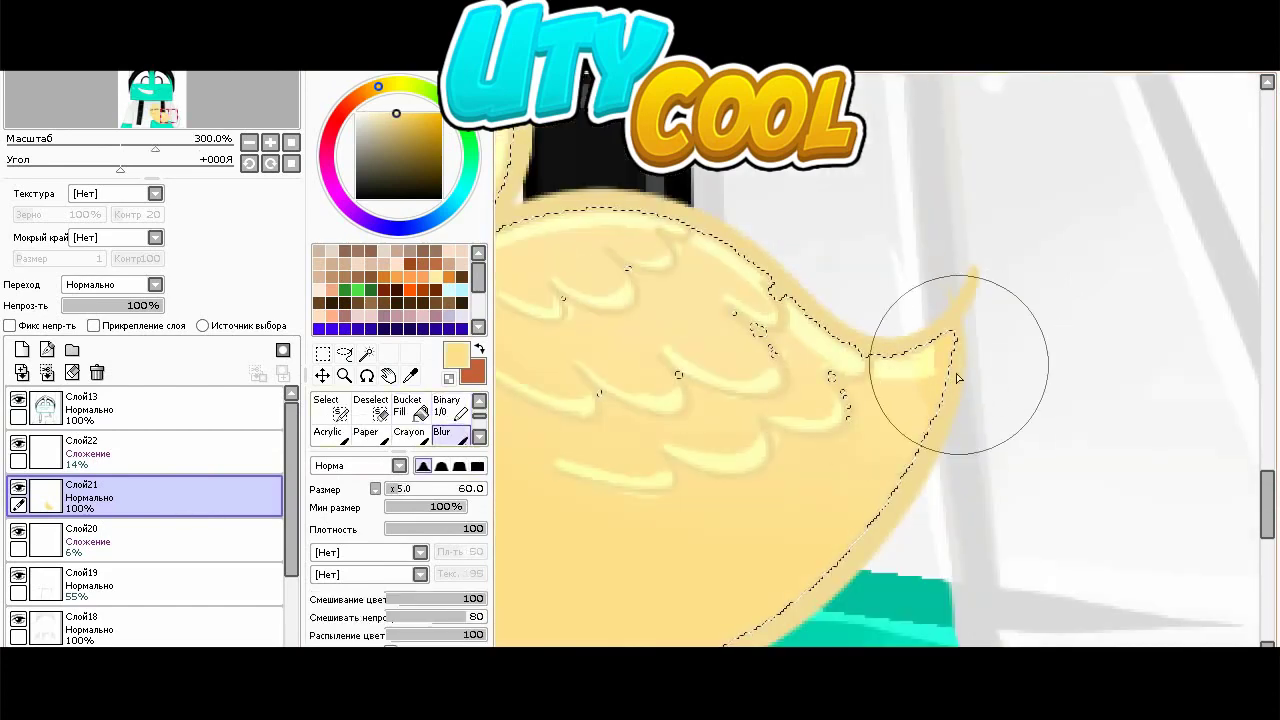
left_click(322, 354)
left_click(809, 237)
scroll(859, 314, "down", 5)
- Select the inside of the duck's beak on the line-art layer Слой13 with the magic wand
left_click(150, 409)
left_click(366, 354)
scroll(821, 317, "up", 5)
left_click(737, 430)
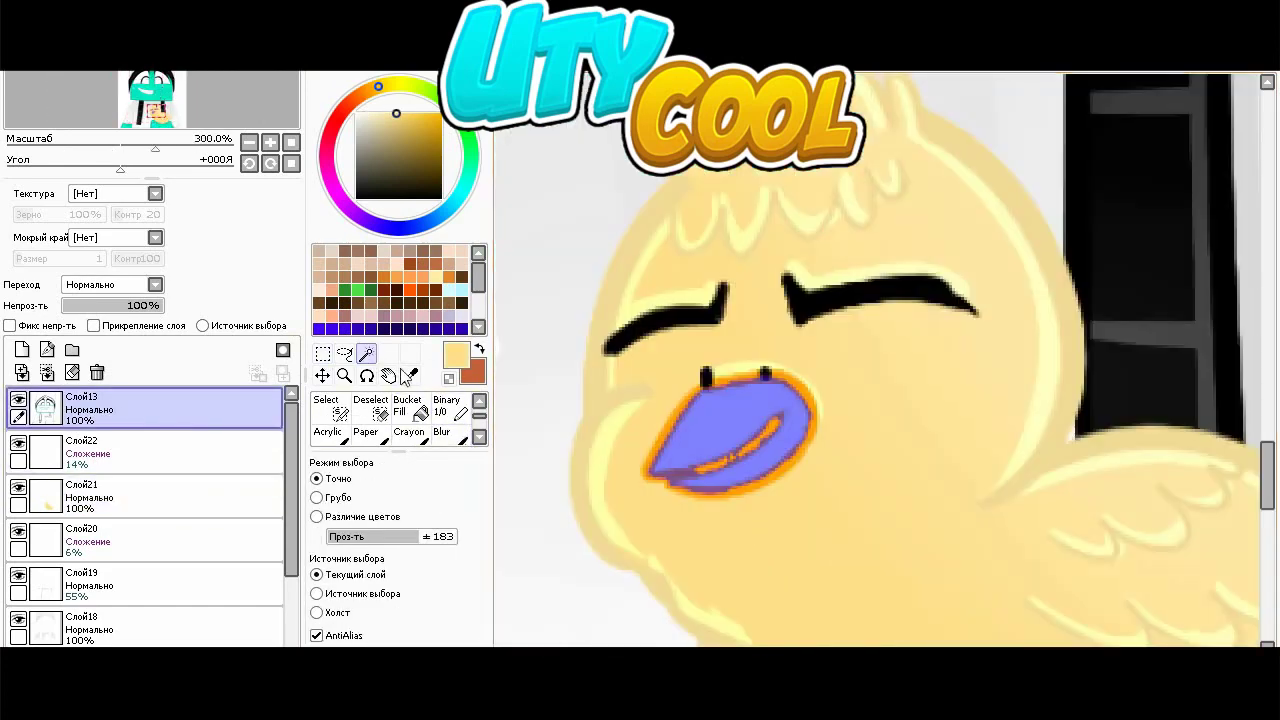
- Add a layer above Слой22 and fill the beak with yellow-orange using the Ink brush at size 20
left_click(410, 376)
scroll(835, 390, "up", 2)
left_click(771, 374)
left_click(380, 86)
left_click(170, 453)
left_click(22, 350)
left_click(410, 410)
left_click_drag(560, 490, 765, 400)
scroll(767, 383, "down", 3)
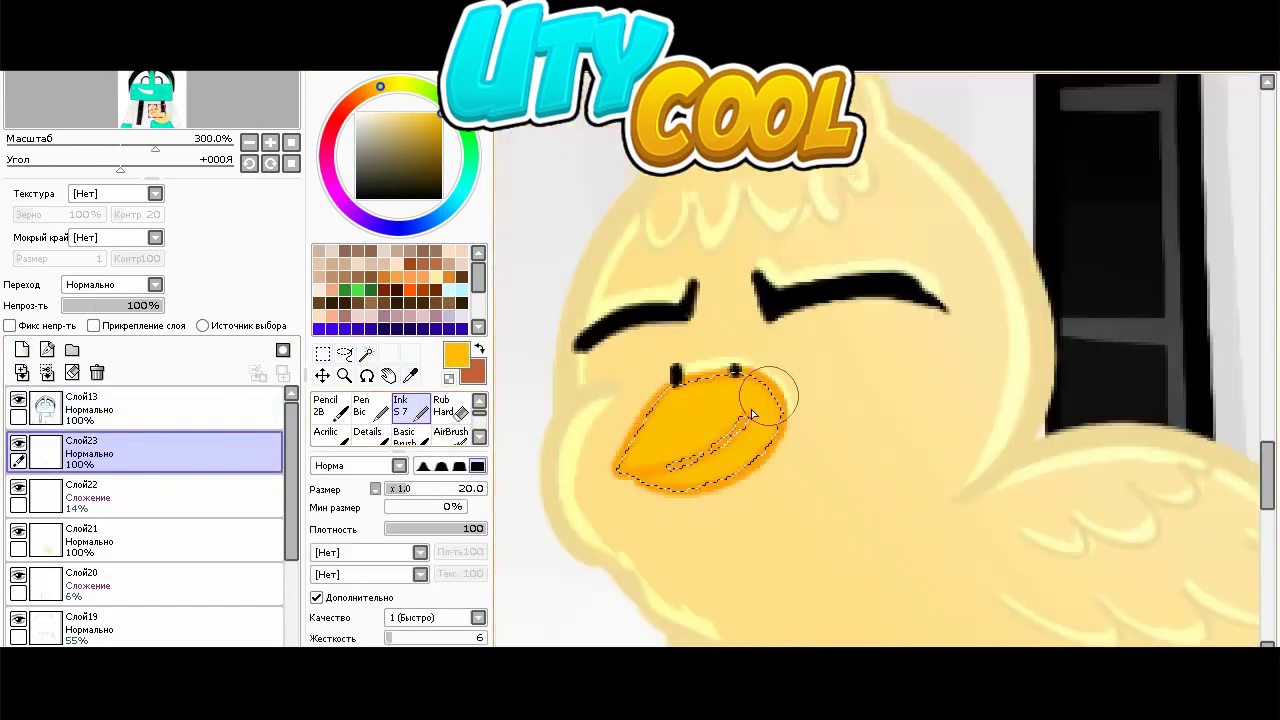
- Shade the beak's lower part with a darker orange and blend it with the Blur brush
scroll(707, 415, "up", 2)
right_click(700, 473)
mouse_move(622, 495)
left_mouse_down()
mouse_move(824, 432)
mouse_move(655, 525)
left_mouse_up()
scroll(848, 366, "down", 2)
scroll(832, 382, "up", 2)
scroll(450, 425, "down", 2)
left_click(451, 410)
- Add a layer above Слой23 and paint a yellow highlight across the beak with the Ink brush at size 5, undoing the stray stroke
left_click(22, 350)
left_click(398, 88)
scroll(425, 415, "up", 2)
left_click(410, 410)
left_click(392, 489)
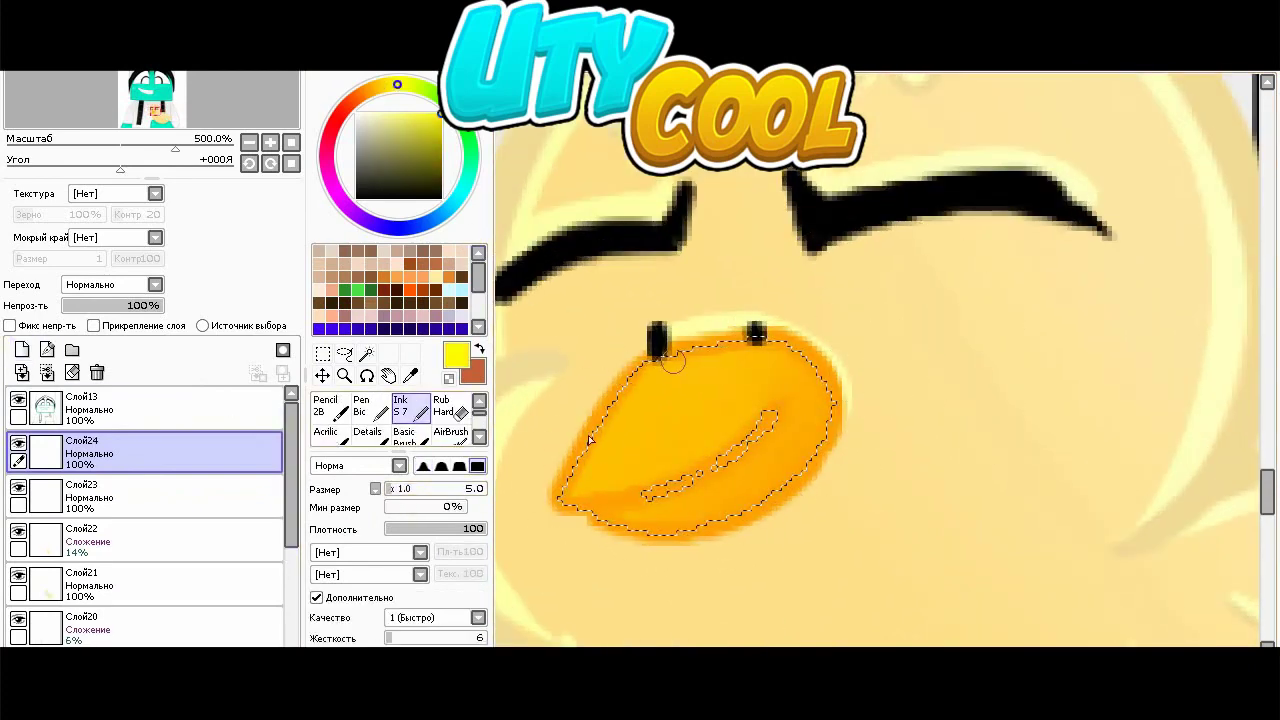
left_click_drag(580, 491, 768, 402)
mouse_move(612, 519)
left_mouse_down()
mouse_move(785, 472)
mouse_move(824, 392)
mouse_move(712, 482)
mouse_move(846, 408)
mouse_move(821, 378)
left_mouse_up()
key("ctrl+z")
- Adjust the brush size and paint yellow highlight strokes along the beak's upper edge
left_click(395, 489)
left_click_drag(761, 416, 783, 362)
left_click_drag(824, 400, 791, 349)
left_click_drag(660, 364, 798, 348)
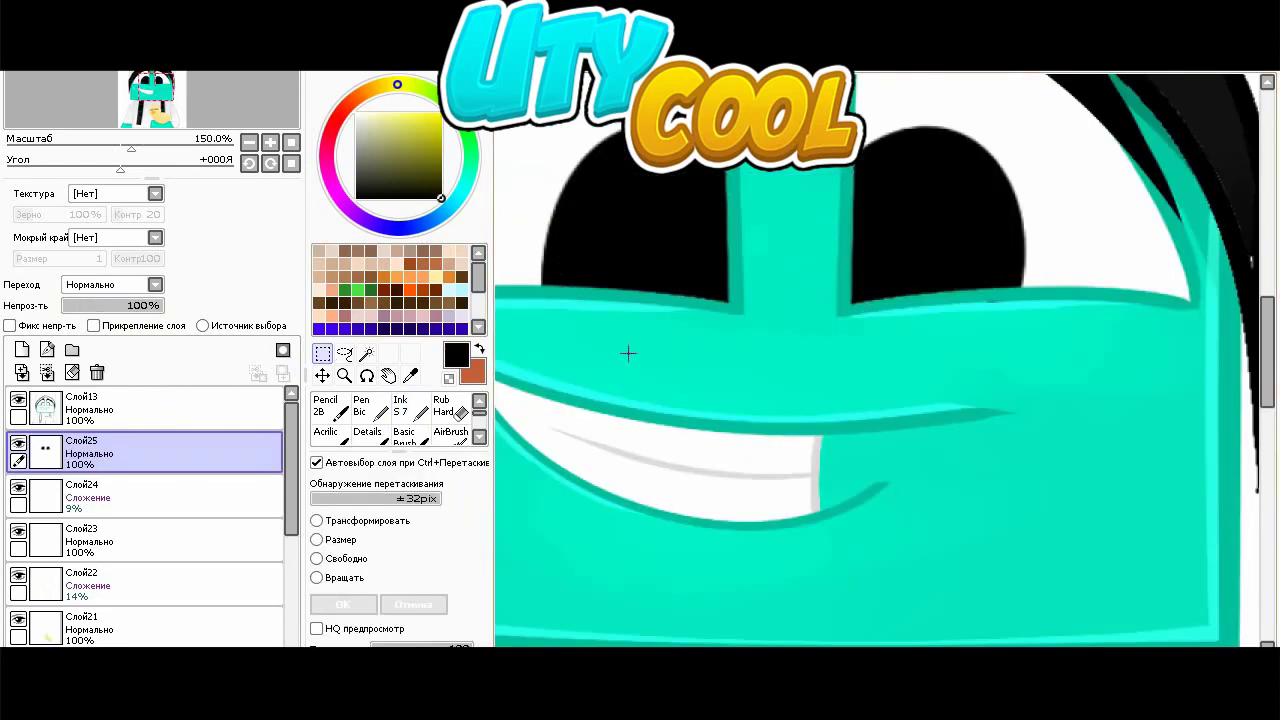
- Select the eye whites on Слой13 with the magic wand and shade them light grey on a new layer above Слой25
scroll(628, 353, "down", 3)
left_click(367, 354)
left_click(194, 409)
left_click(606, 285)
left_click(190, 453)
left_click(22, 349)
left_click(356, 123)
scroll(590, 284, "up", 1)
left_click(424, 488)
mouse_move(557, 366)
left_mouse_down()
mouse_move(606, 268)
mouse_move(711, 221)
left_mouse_up()
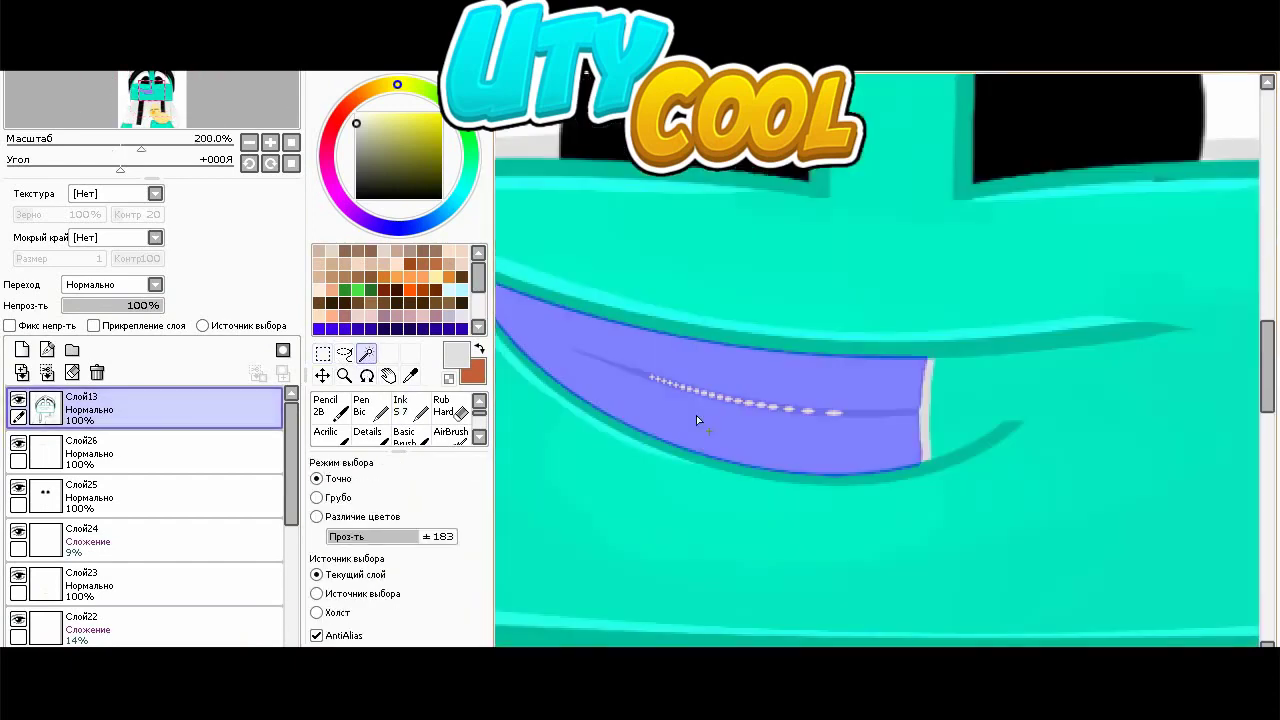
- Shade the upper part of the selected teeth light grey on Слой26 with the Ink brush at size 43
left_click(199, 435)
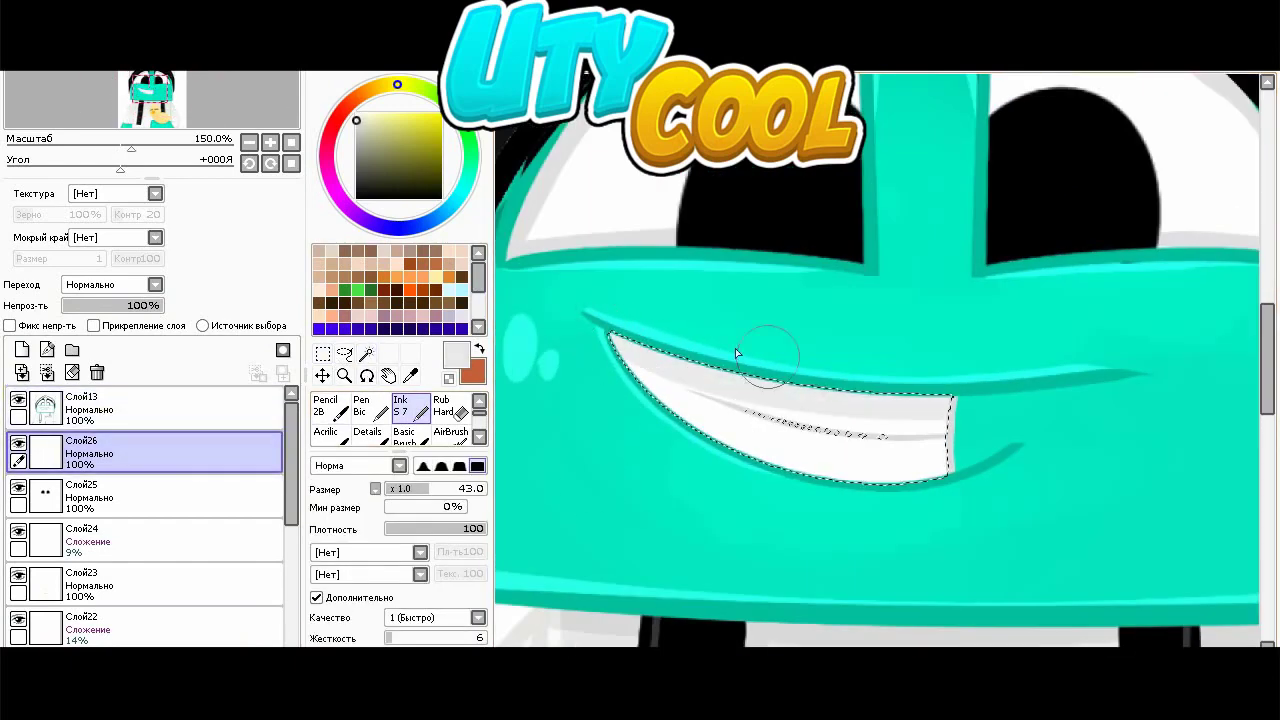
right_click(900, 456)
left_click_drag(942, 413, 736, 409)
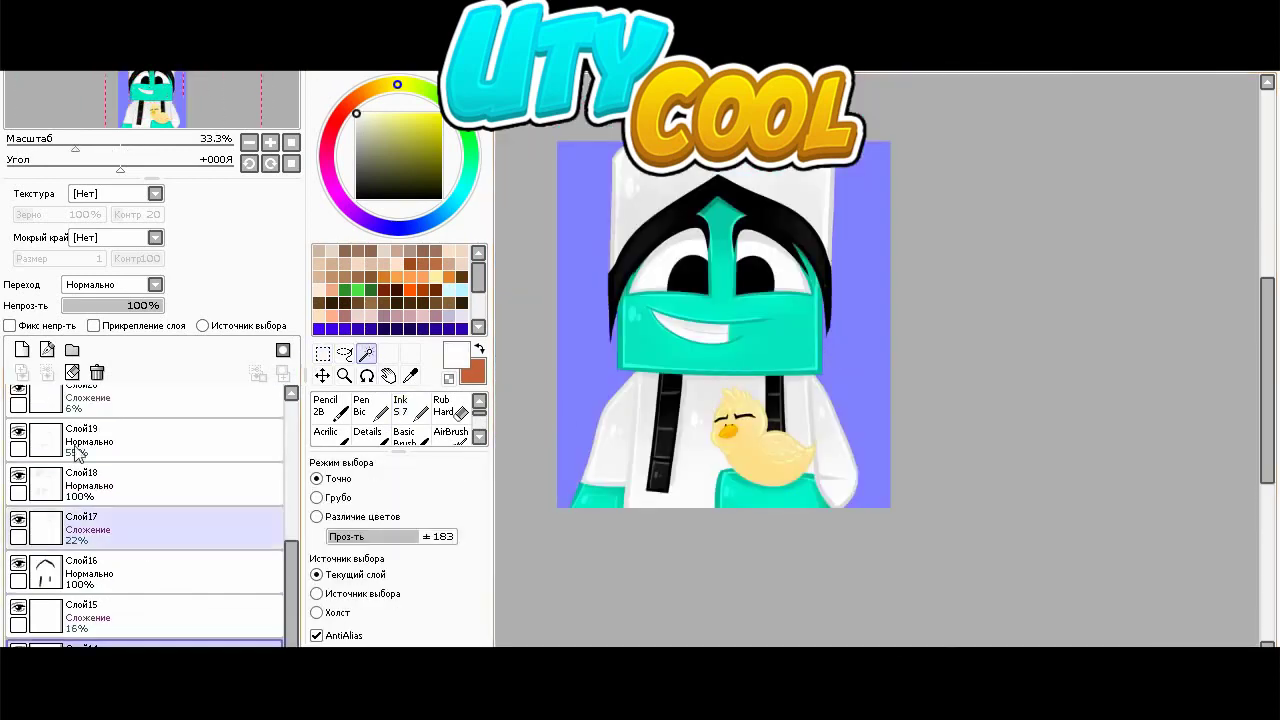
- Set the Ink brush shape to Spread and start painting the selected background in a light turquoise derived from the face colour
left_click_drag(399, 452, 399, 416)
left_click(420, 516)
scroll(369, 620, "down", 5)
left_click(366, 612)
left_click(412, 376)
left_click(640, 340)
left_click(398, 113)
left_click(402, 401)
left_click(588, 388)
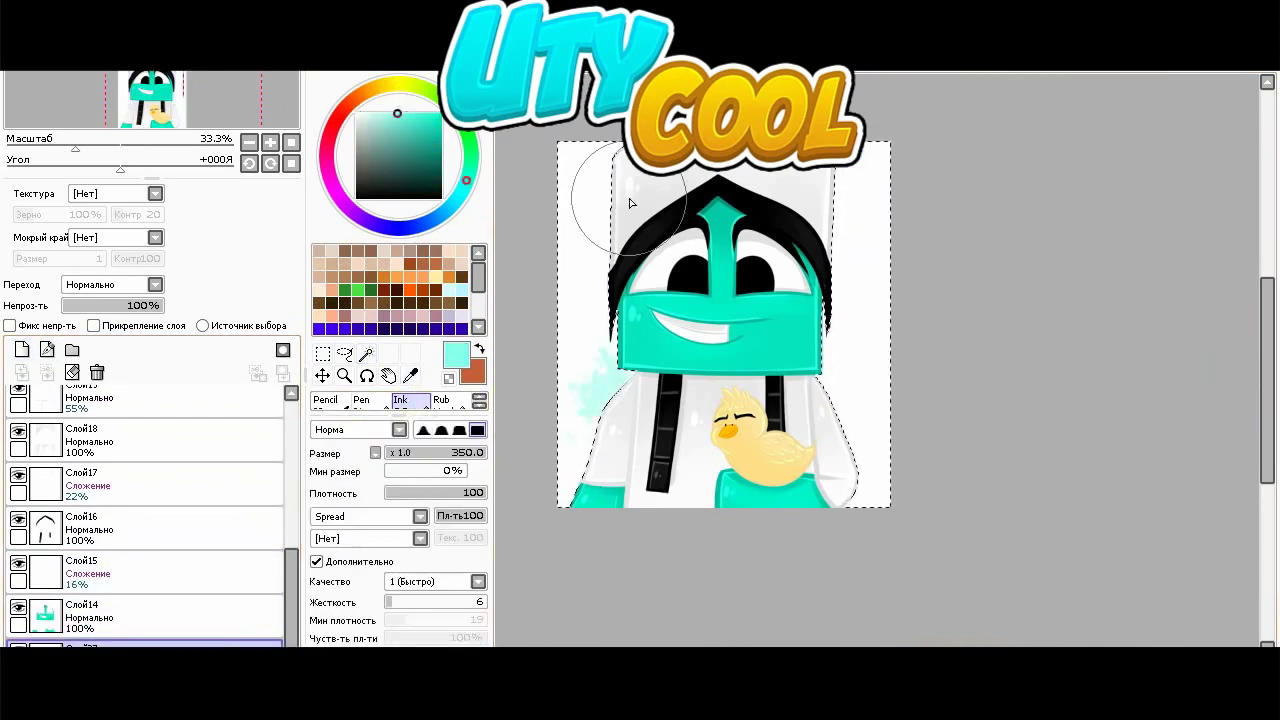
- Cover the background on both sides of the character with light turquoise and stronger teal strokes at brush size 350
left_click_drag(628, 202, 578, 480)
left_click_drag(870, 170, 845, 375)
left_click(433, 116)
mouse_move(552, 205)
left_mouse_down()
mouse_move(590, 180)
mouse_move(570, 335)
left_mouse_up()
mouse_move(870, 200)
left_mouse_down()
mouse_move(886, 237)
mouse_move(865, 330)
left_mouse_up()
left_click(441, 131)
left_click_drag(565, 215, 600, 185)
key("ctrl+z")
- Paint pale turquoise patches in the background's lower corners beside the sleeves
left_click(364, 114)
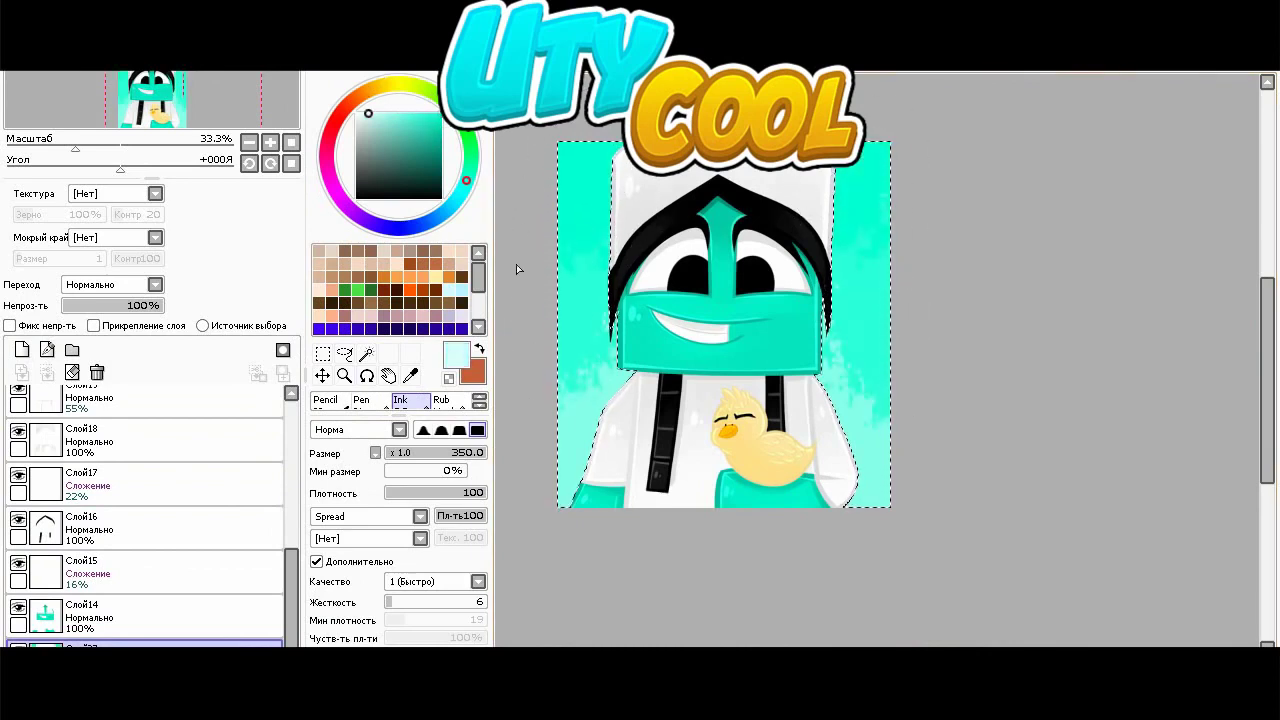
left_click_drag(545, 465, 610, 440)
left_click_drag(952, 470, 915, 490)
left_click(387, 113)
left_click_drag(550, 490, 577, 529)
left_click_drag(895, 500, 871, 476)
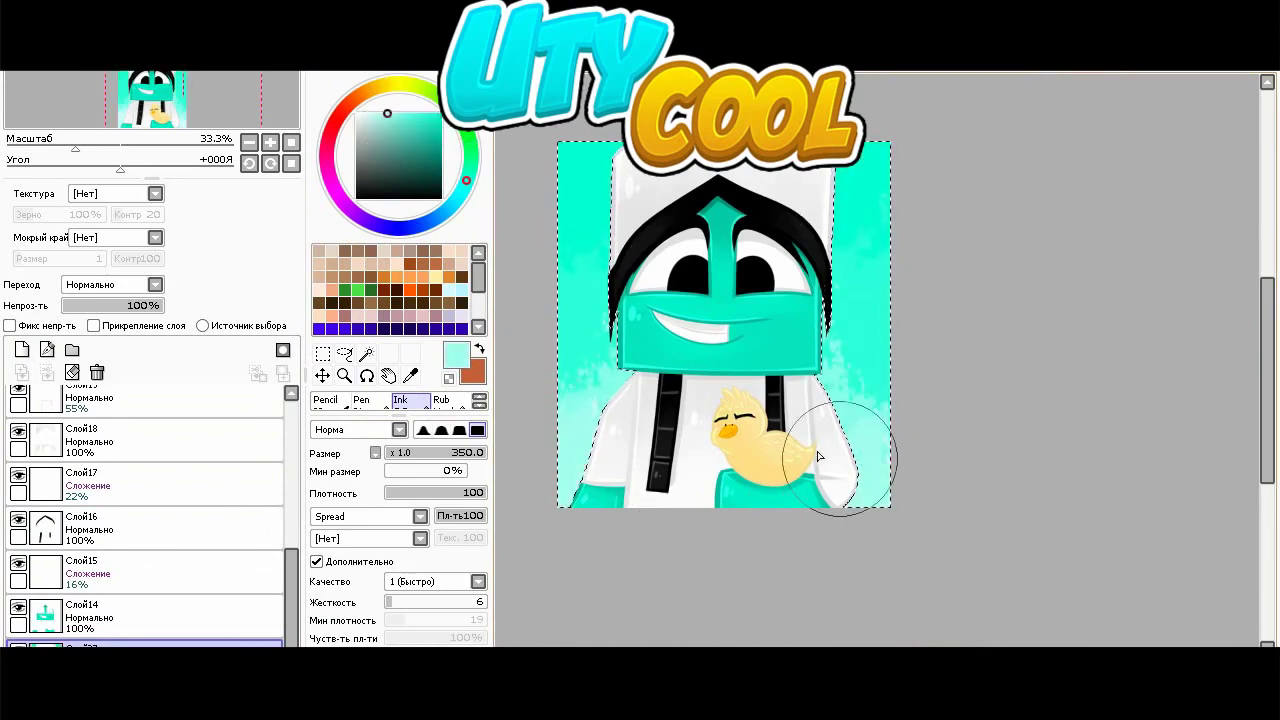
- Paint saturated teal down the background beside the hood and a darker teal across its upper part
left_click(441, 113)
left_click_drag(600, 150, 586, 284)
left_click_drag(885, 235, 890, 300)
left_click(440, 131)
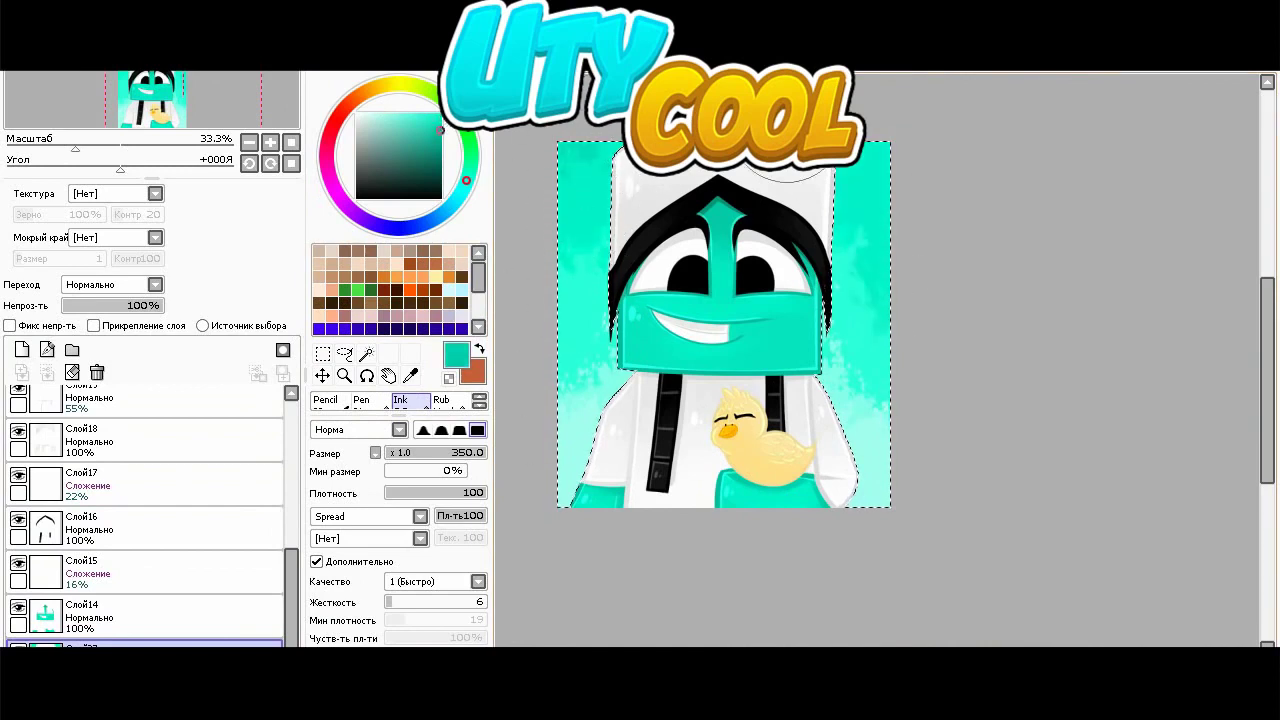
left_click_drag(575, 150, 875, 155)
- Blend the background colours with the Blur brush at size 365 and choose a texture for the layer
left_click_drag(455, 415, 452, 449)
scroll(446, 432, "up", 2)
scroll(447, 435, "down", 2)
left_click(445, 410)
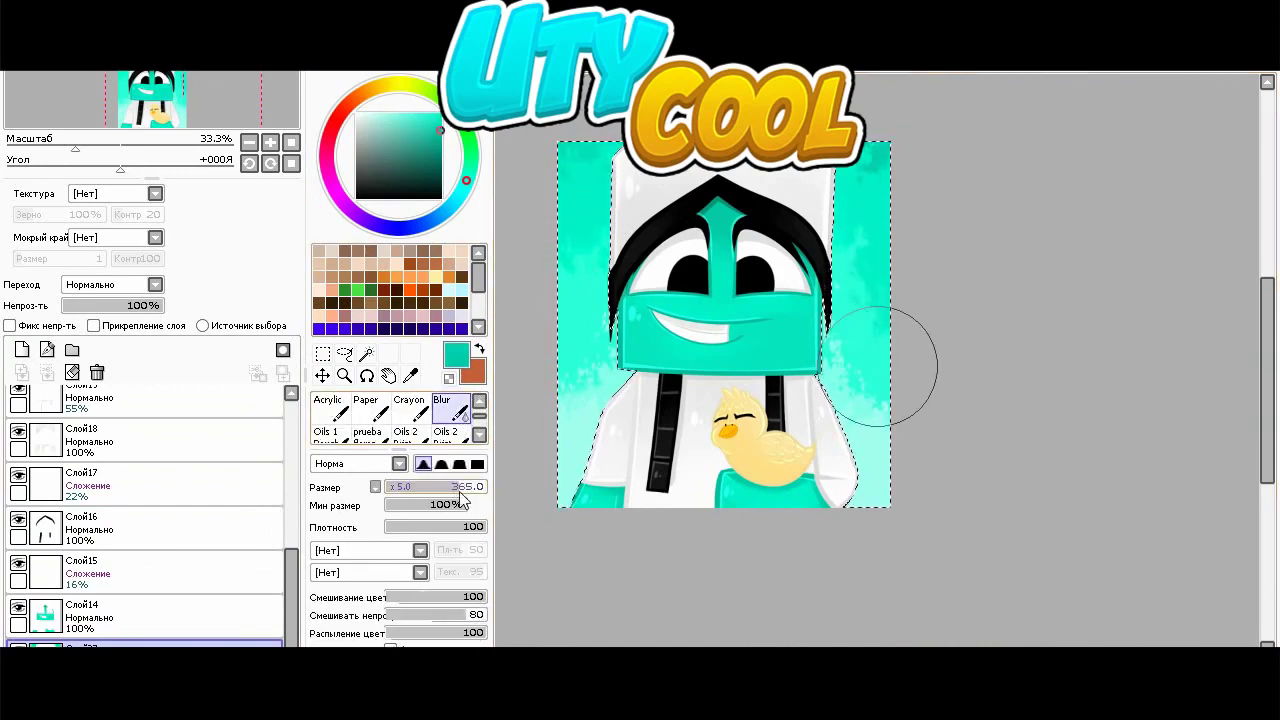
left_click(118, 194)
left_click(90, 221)
left_click(47, 350)
key("ctrl+z")
- Add a layer over the background and outline the hood's left side in pale turquoise with the shapeless Ink brush at size 52
left_click(22, 350)
left_click(362, 114)
scroll(412, 415, "up", 2)
left_click(410, 407)
left_click(438, 487)
left_click(420, 551)
left_click_drag(420, 609, 420, 575)
left_click(385, 569)
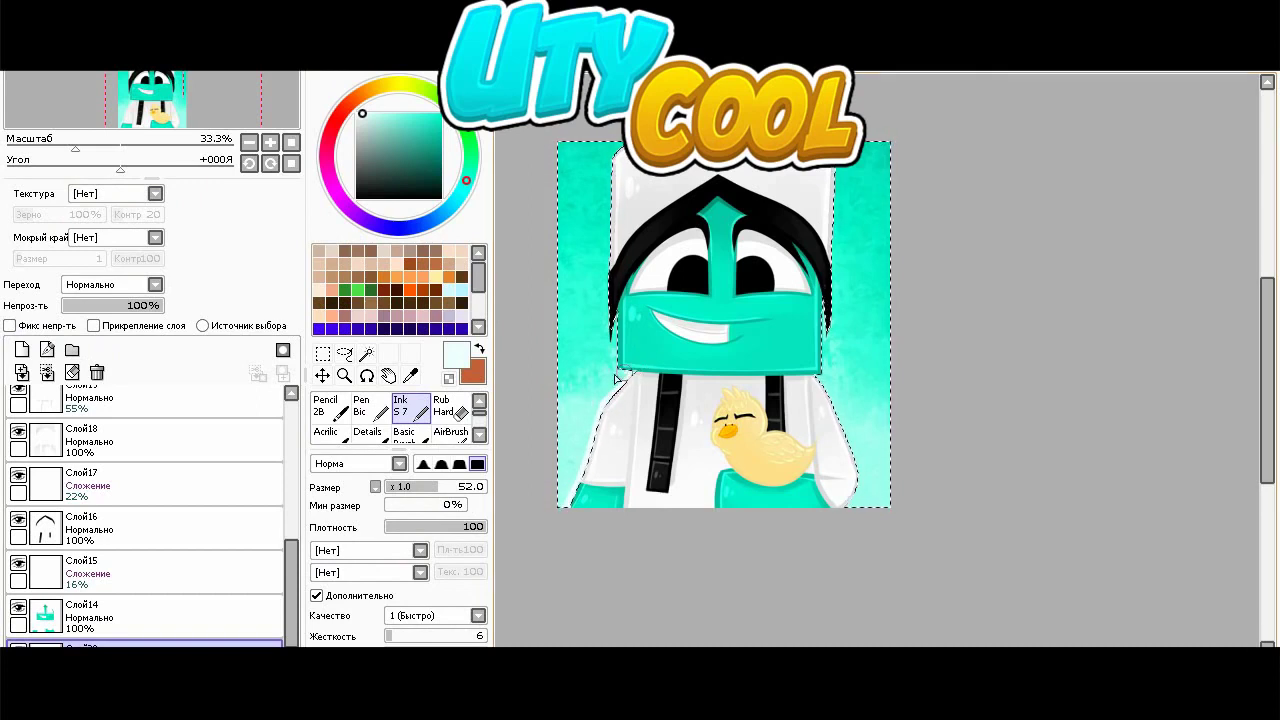
scroll(611, 331, "up", 1)
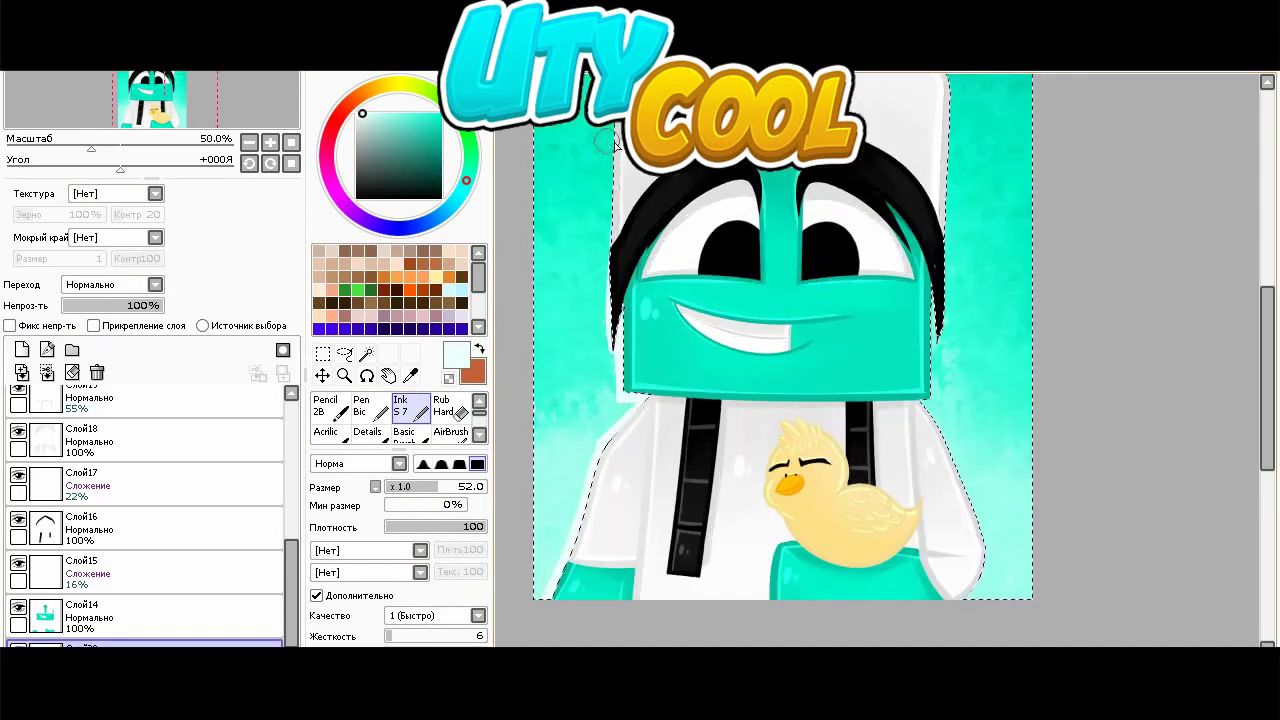
left_click_drag(622, 123, 608, 228)
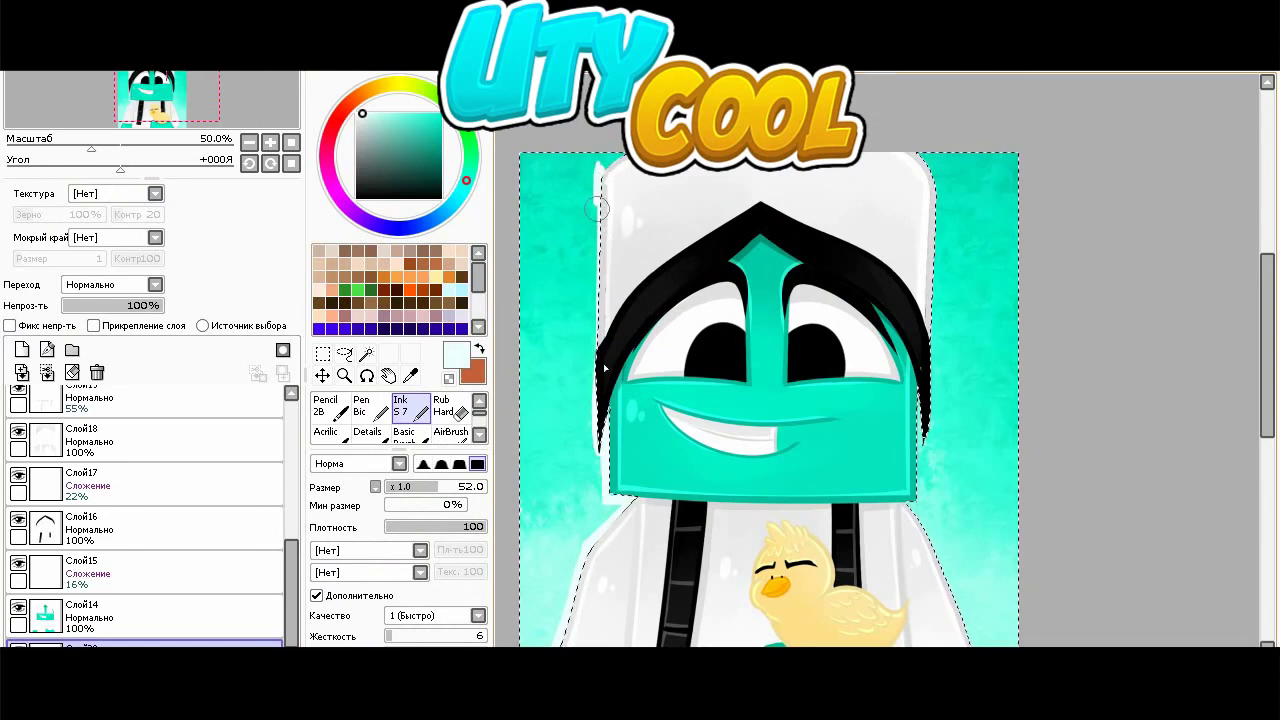
- Continue the pale outline around the hood and sleeves, erasing stray edges with the hard eraser at size 27
left_click(454, 412)
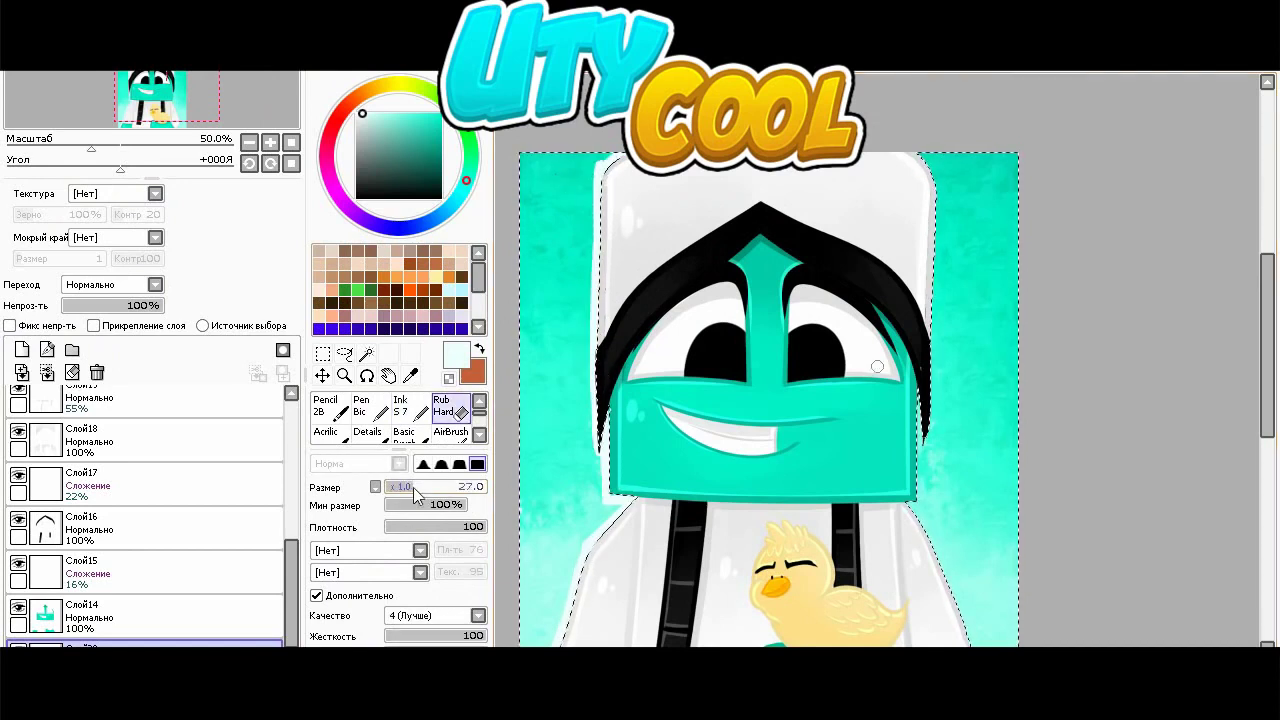
left_click(412, 411)
scroll(703, 345, "down", 2)
scroll(771, 413, "up", 1)
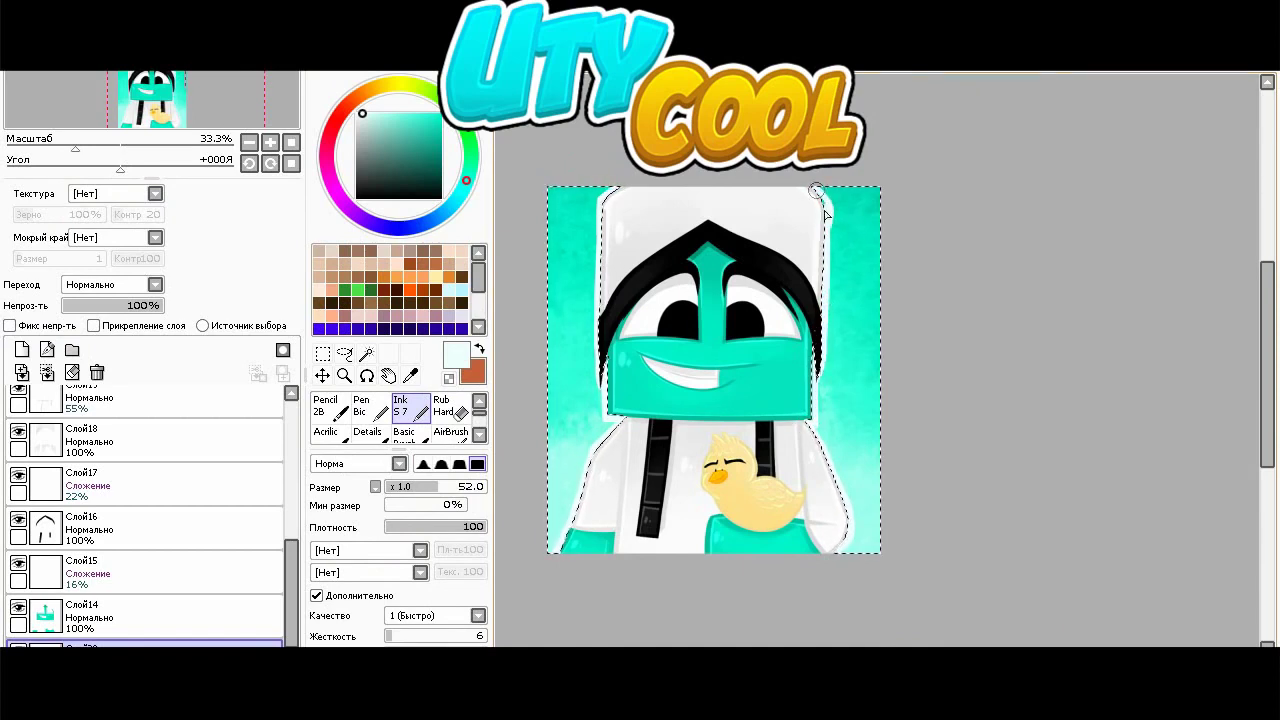
left_click(441, 405)
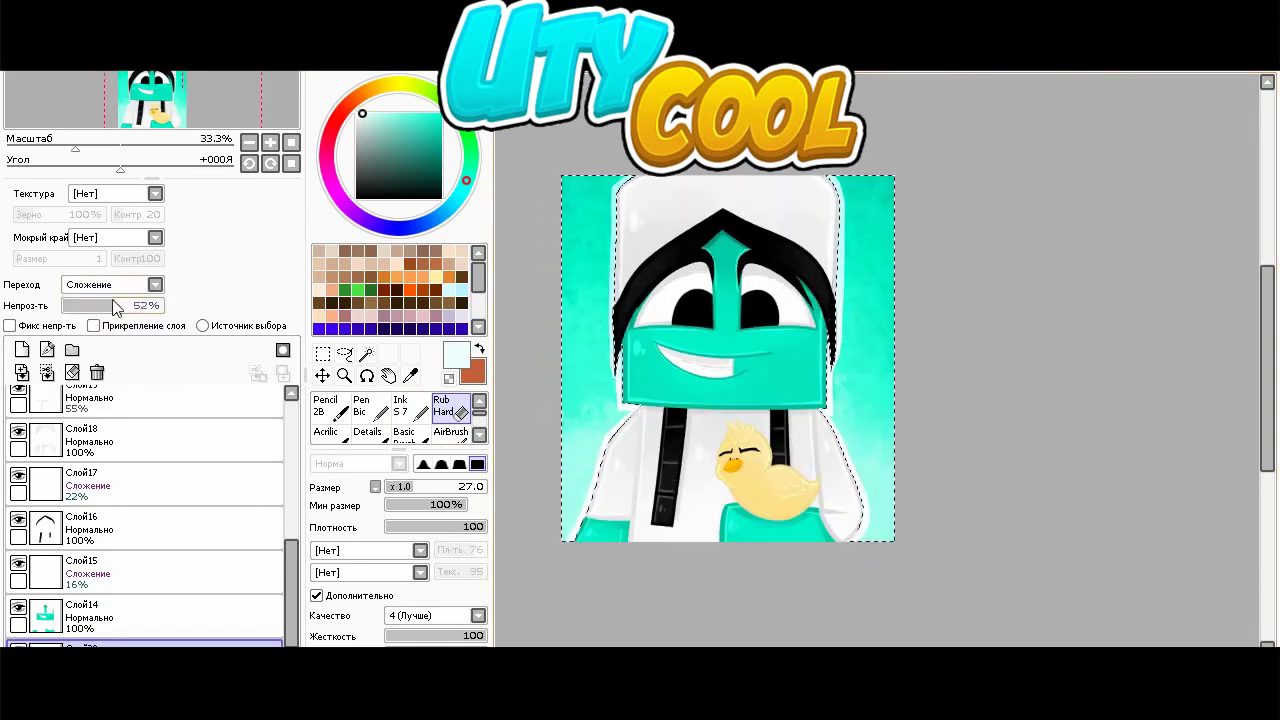
- Add a layer and dot pale turquoise circles of varying sizes across the background with the Ink brush
left_click(22, 349)
left_click(369, 114)
key("n")
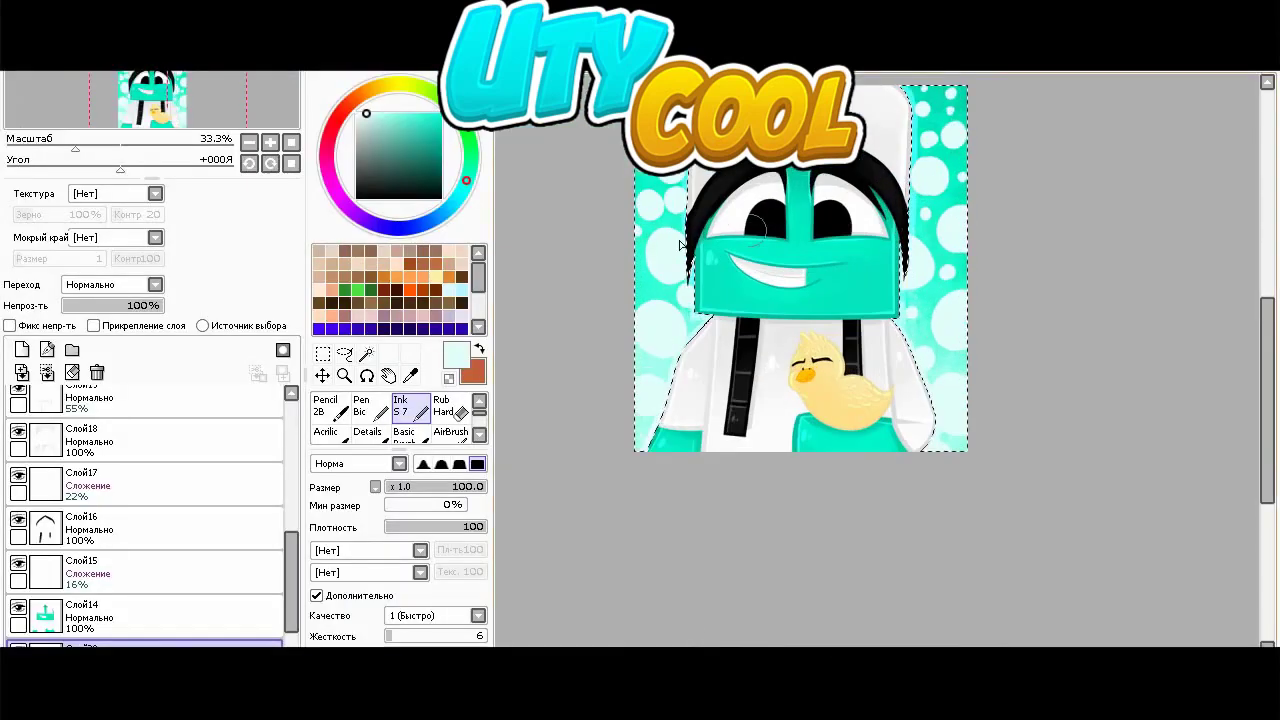
- Set the circle layer's blending mode to Наложение with 83% opacity
left_click(110, 284)
left_click(88, 364)
mouse_move(92, 307)
left_mouse_down()
mouse_move(70, 302)
mouse_move(98, 312)
left_mouse_up()
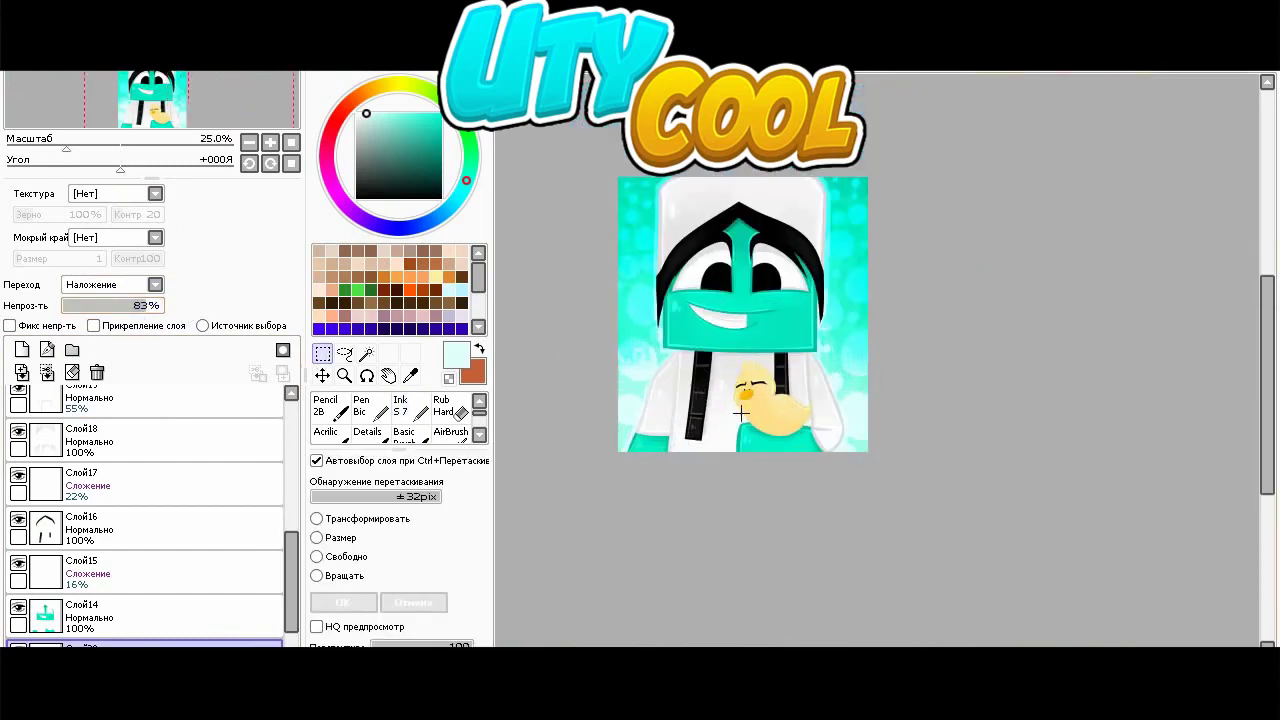
- Add a layer above Слой13 and fill a rectangular strip along the canvas's left edge with black
left_click(180, 586)
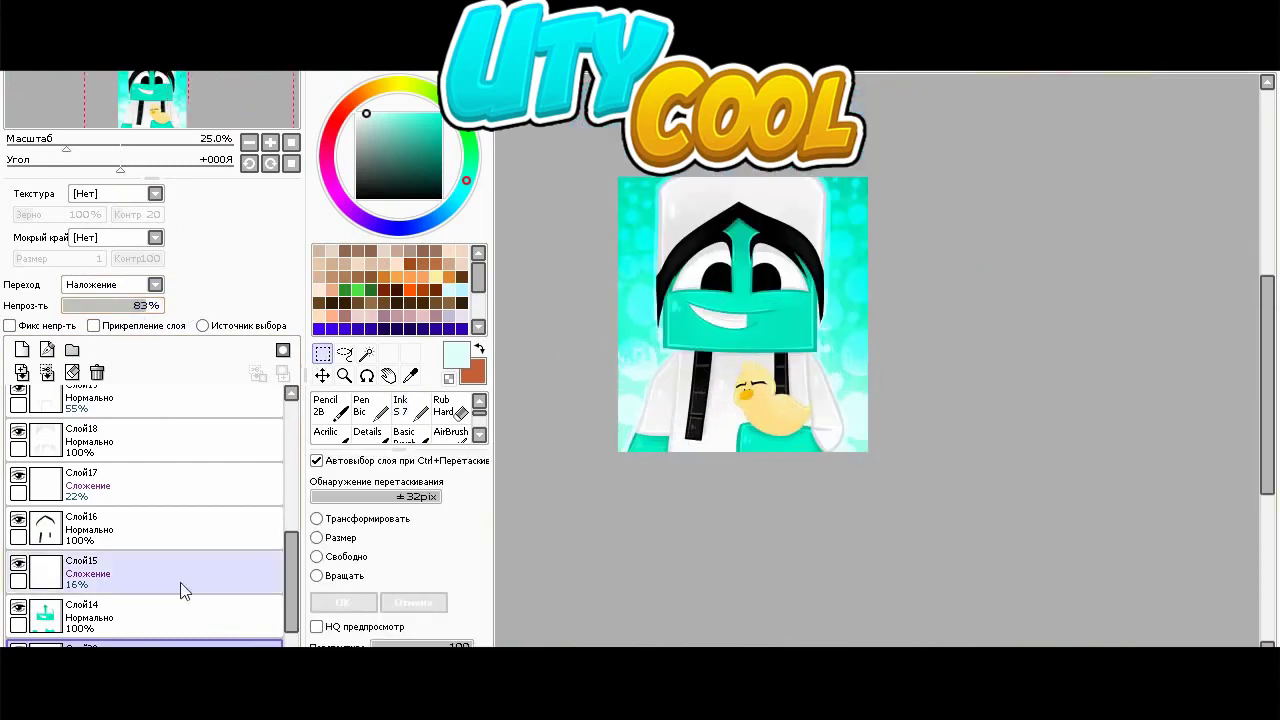
left_click(150, 535)
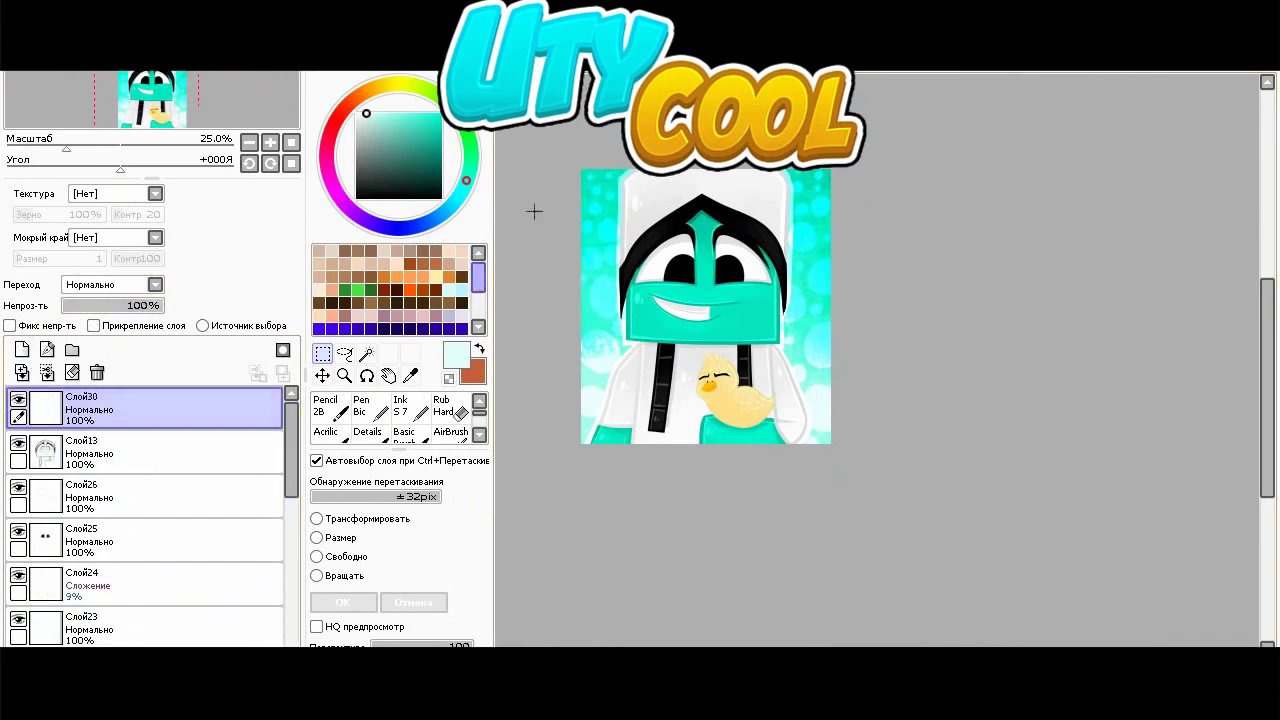
left_click(400, 405)
left_click_drag(581, 475, 592, 430)
key("ctrl+d")
left_click(322, 354)
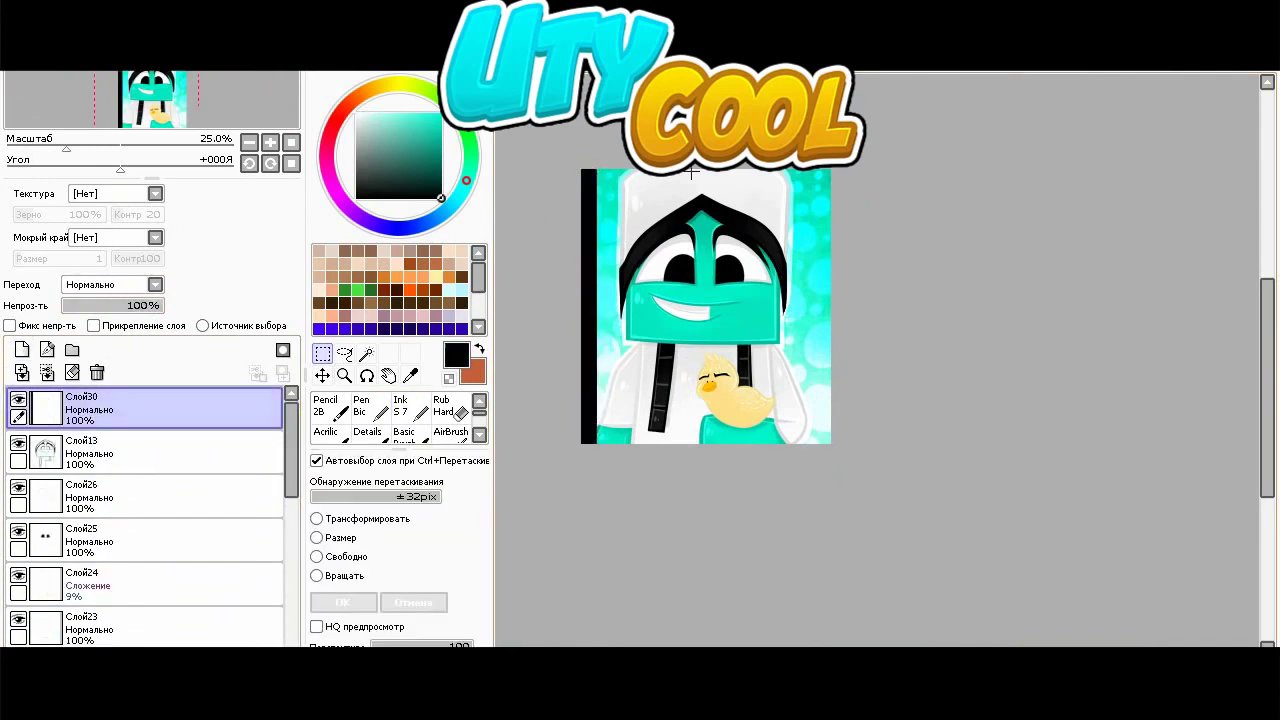
- Fill matching black border strips along the canvas's top and right edges with the Ink brush
left_click(408, 407)
mouse_move(581, 169)
left_mouse_down()
mouse_move(838, 181)
mouse_move(582, 179)
left_mouse_up()
left_click(322, 354)
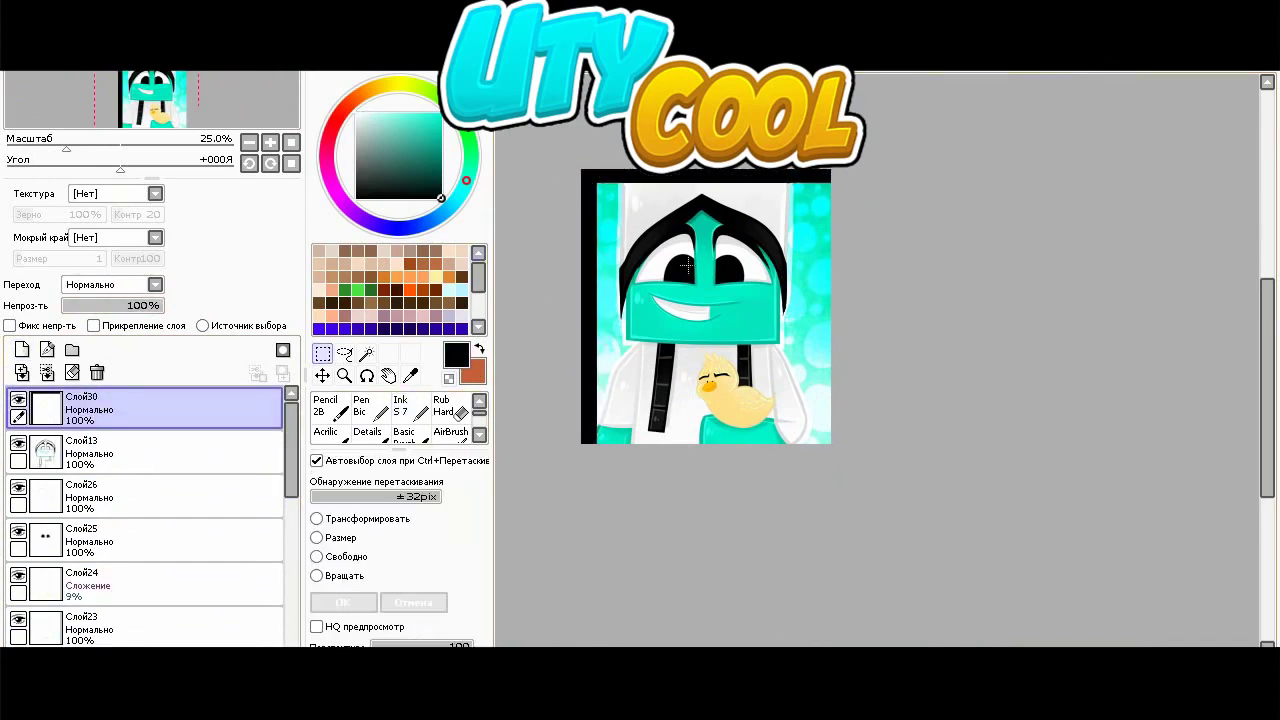
key("b")
mouse_move(817, 170)
left_mouse_down()
mouse_move(832, 446)
mouse_move(805, 478)
left_mouse_up()
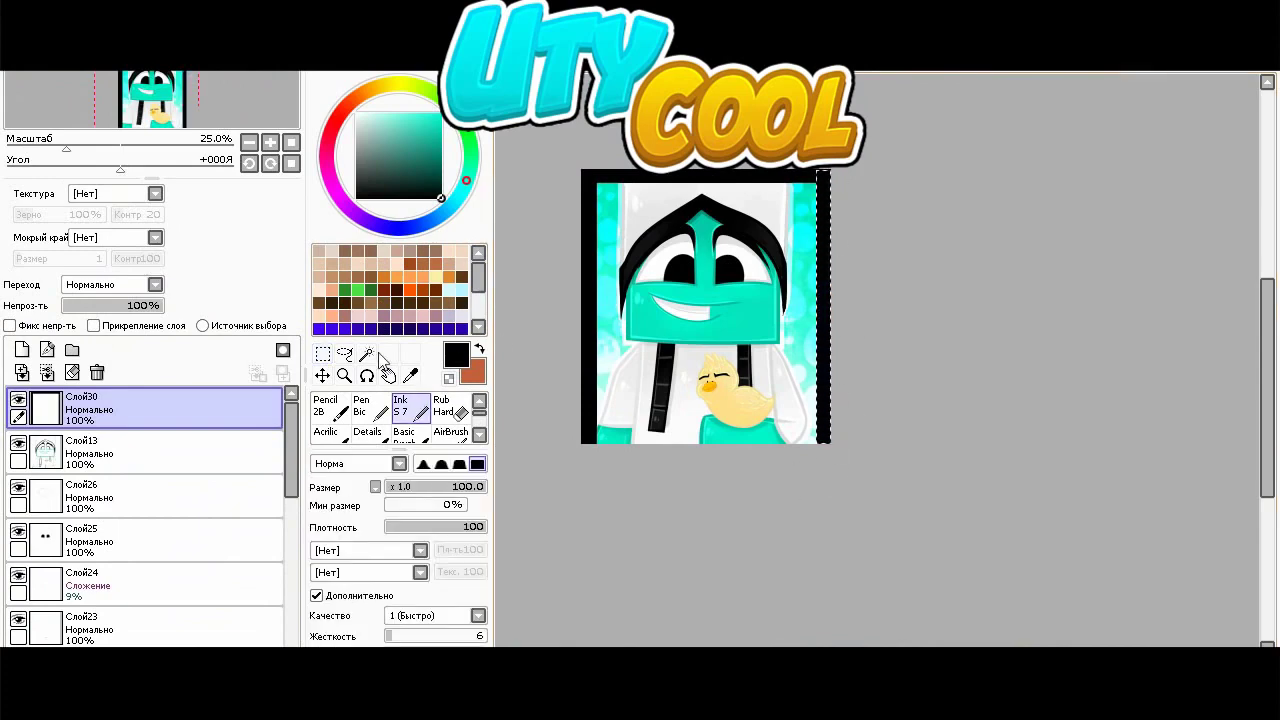
key("ctrl+d")
- Select a strip along the canvas's bottom edge and fill it black to close the frame
key("m")
key("b")
left_click_drag(590, 438, 855, 455)
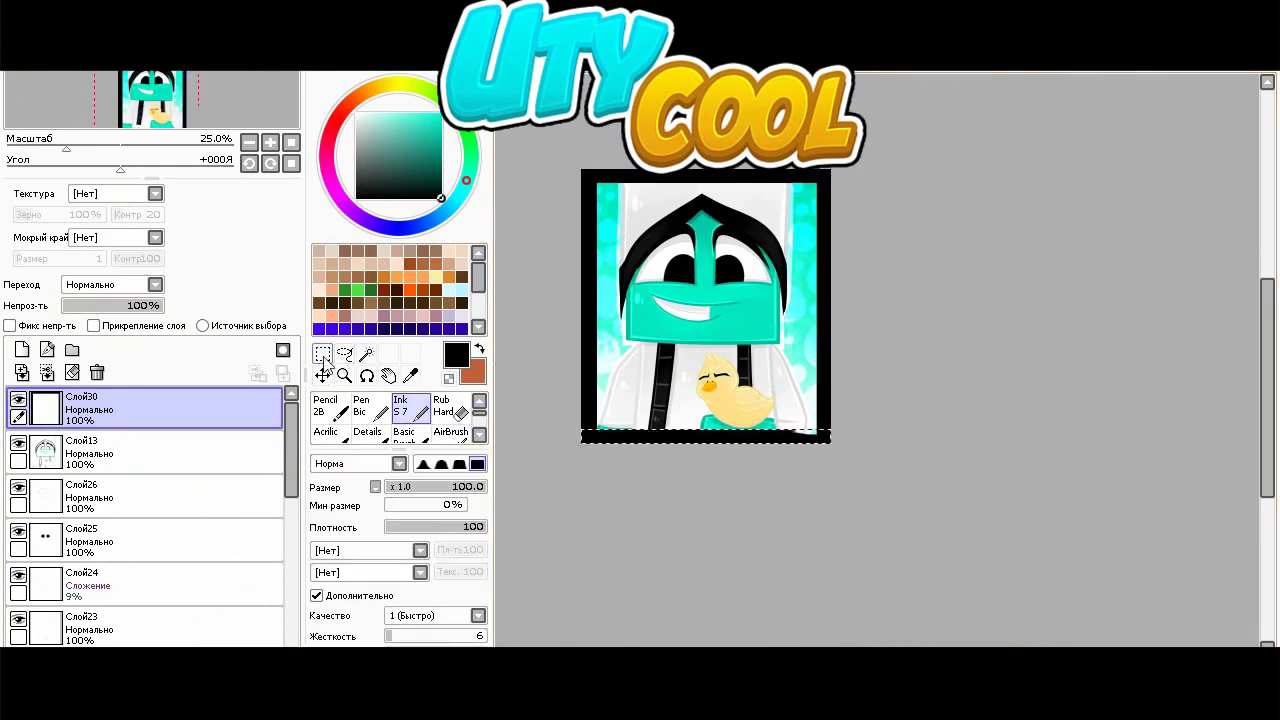
left_click(323, 356)
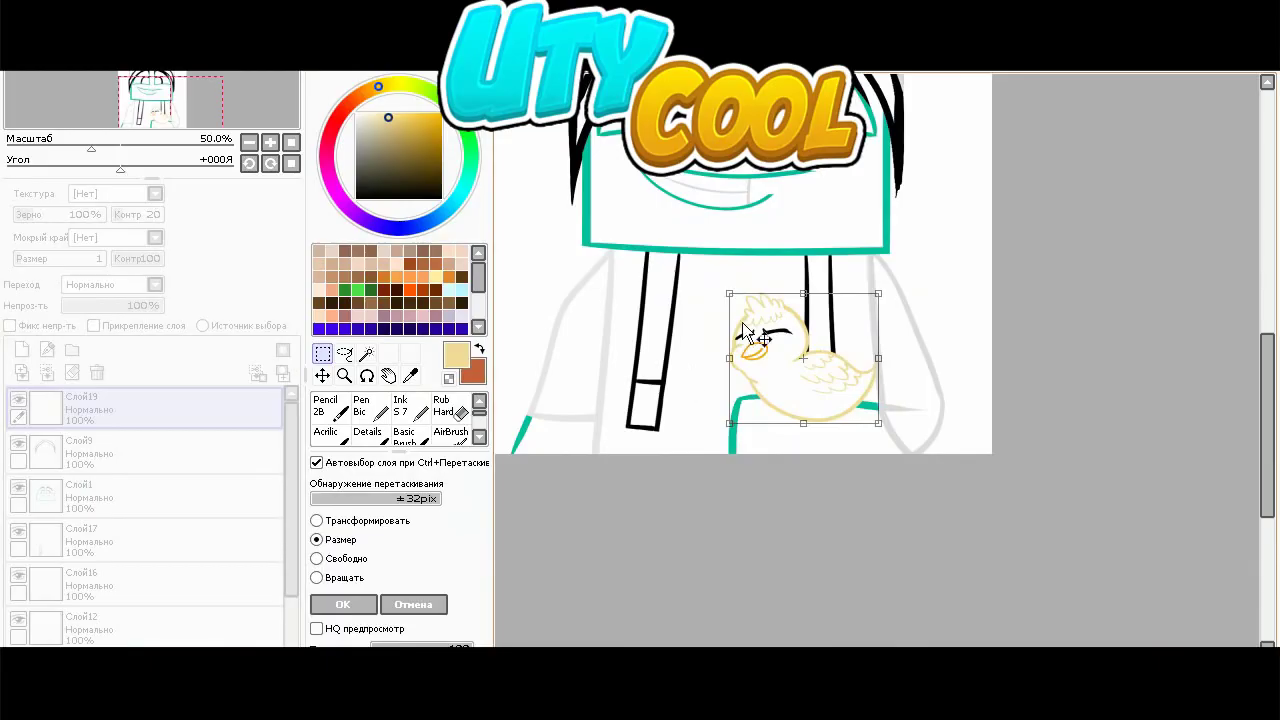
- Enlarge the duck line art on Слой19 upwards with the resize transform and apply it
left_click_drag(751, 335, 755, 310)
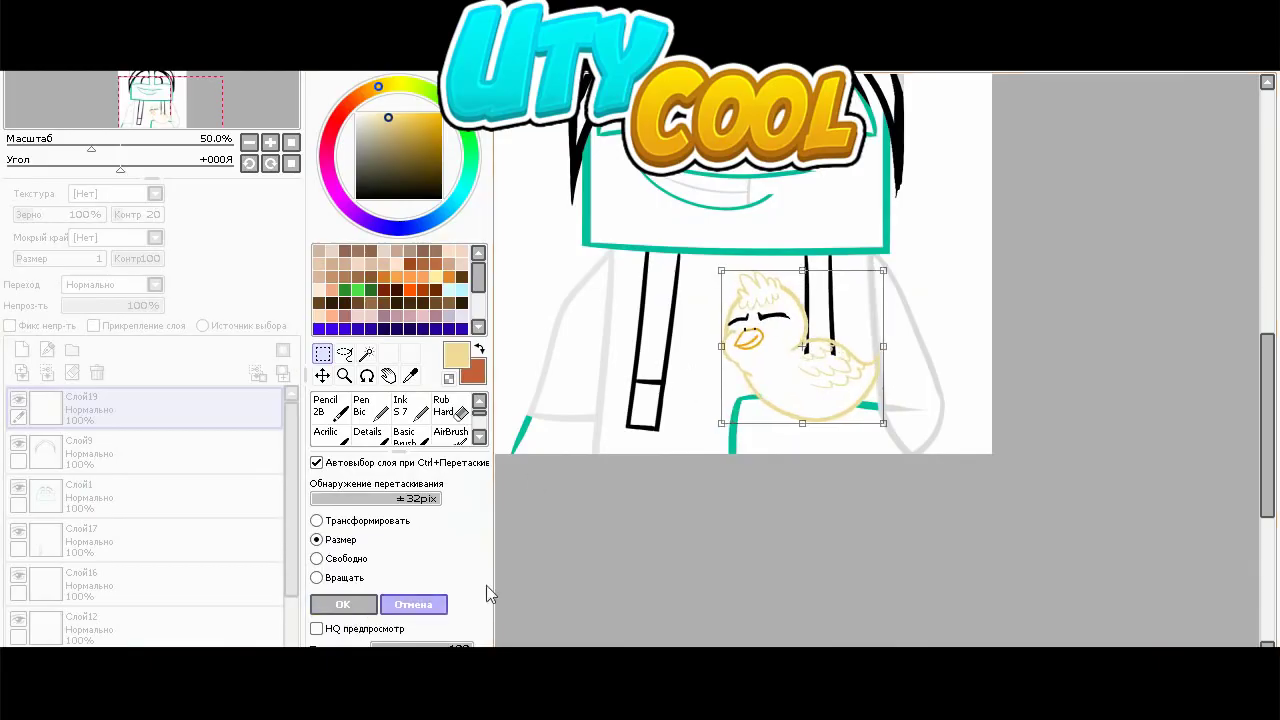
left_click(342, 604)
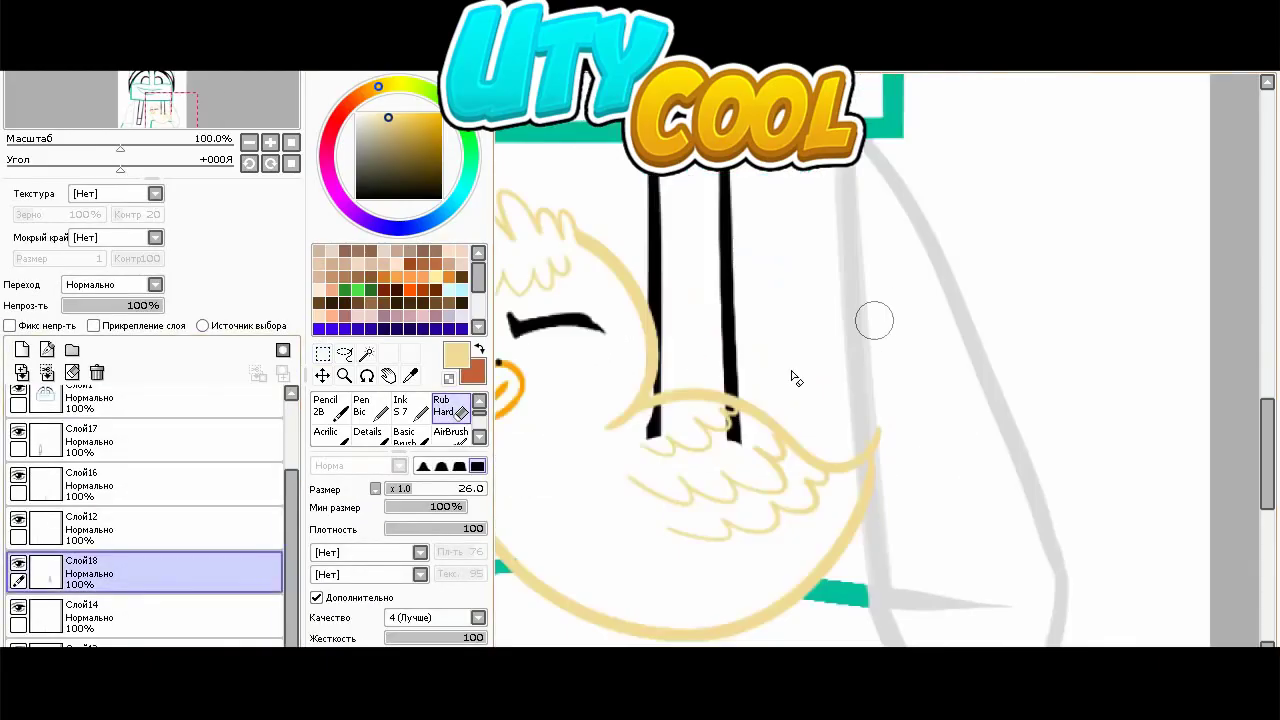
- Clean up the lines overlapping the duck with the hard eraser at size 26 and merge the line-art layers into one
scroll(794, 374, "up", 2)
scroll(751, 443, "down", 5)
scroll(730, 450, "up", 6)
scroll(694, 406, "down", 5)
scroll(120, 440, "up", 3)
left_click(120, 440)
left_click(47, 373)
left_click(47, 373)
- Select the face and hand areas of the line art on Слой13 with the magic wand, including the narrow slivers beside the eyes
left_click(369, 354)
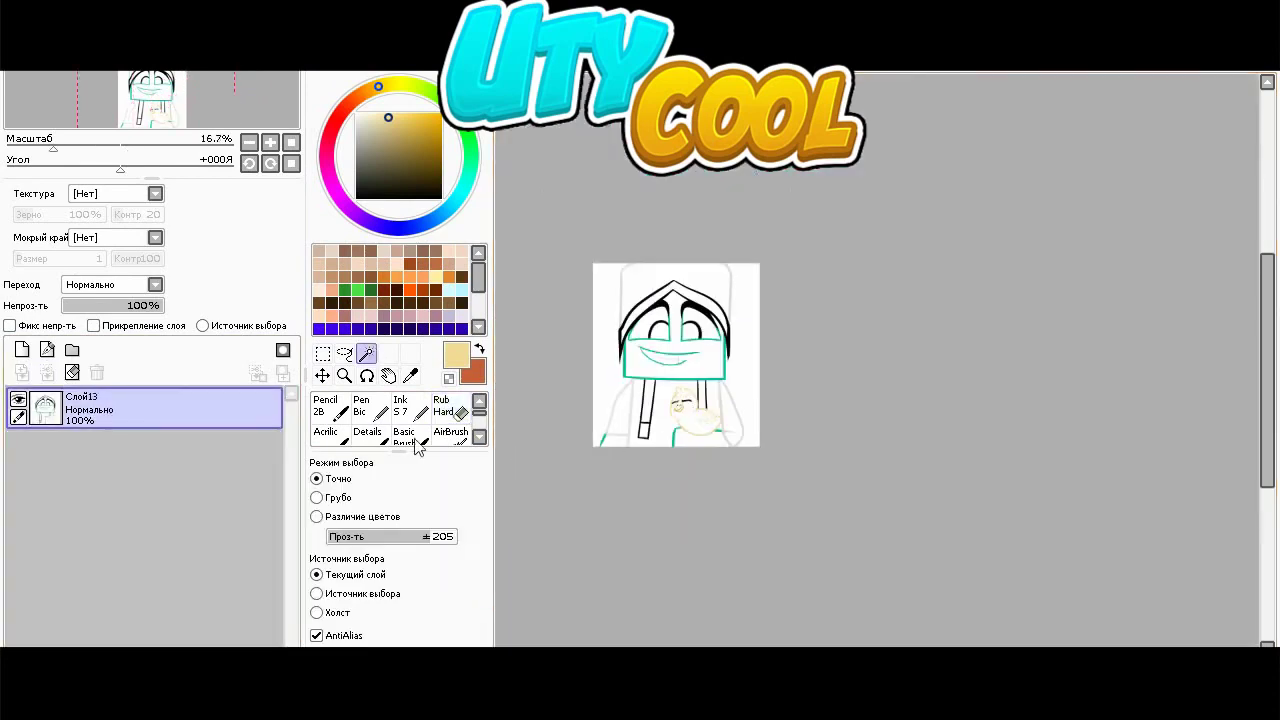
scroll(686, 350, "up", 3)
left_click(551, 354)
scroll(560, 290, "up", 3)
scroll(530, 285, "up", 4)
scroll(805, 390, "down", 5)
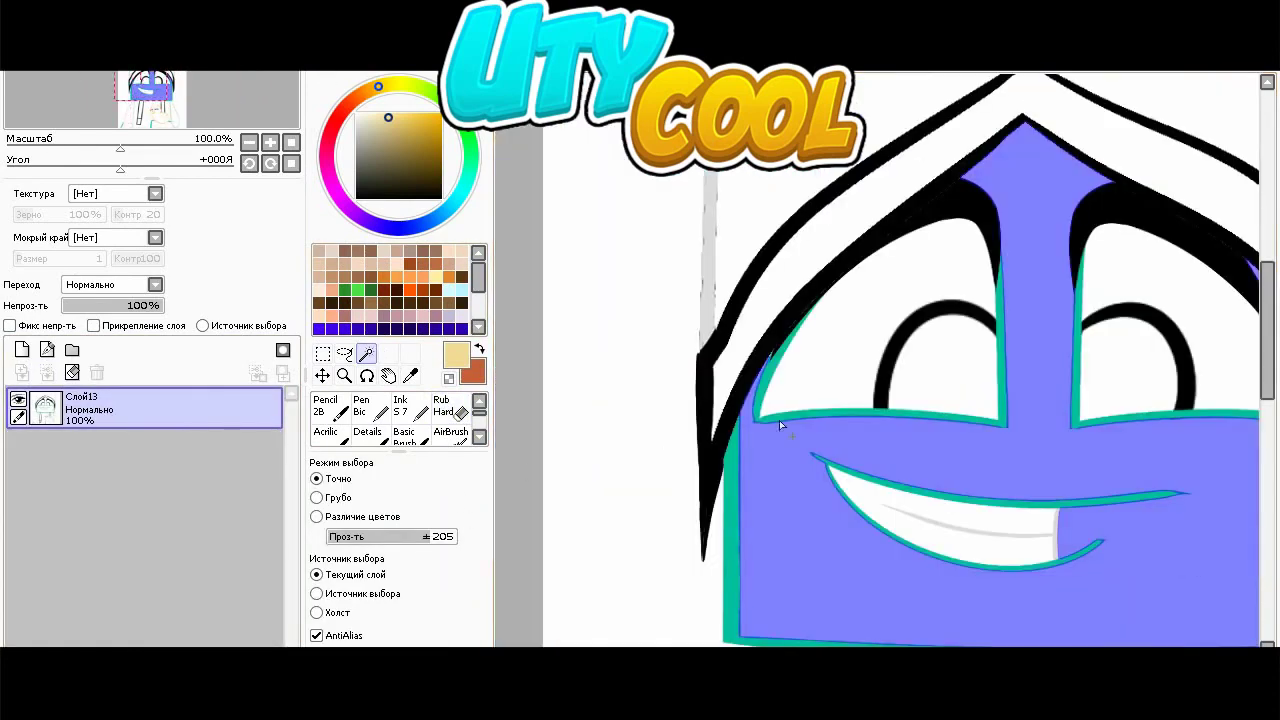
scroll(929, 571, "down", 2)
scroll(628, 315, "up", 10)
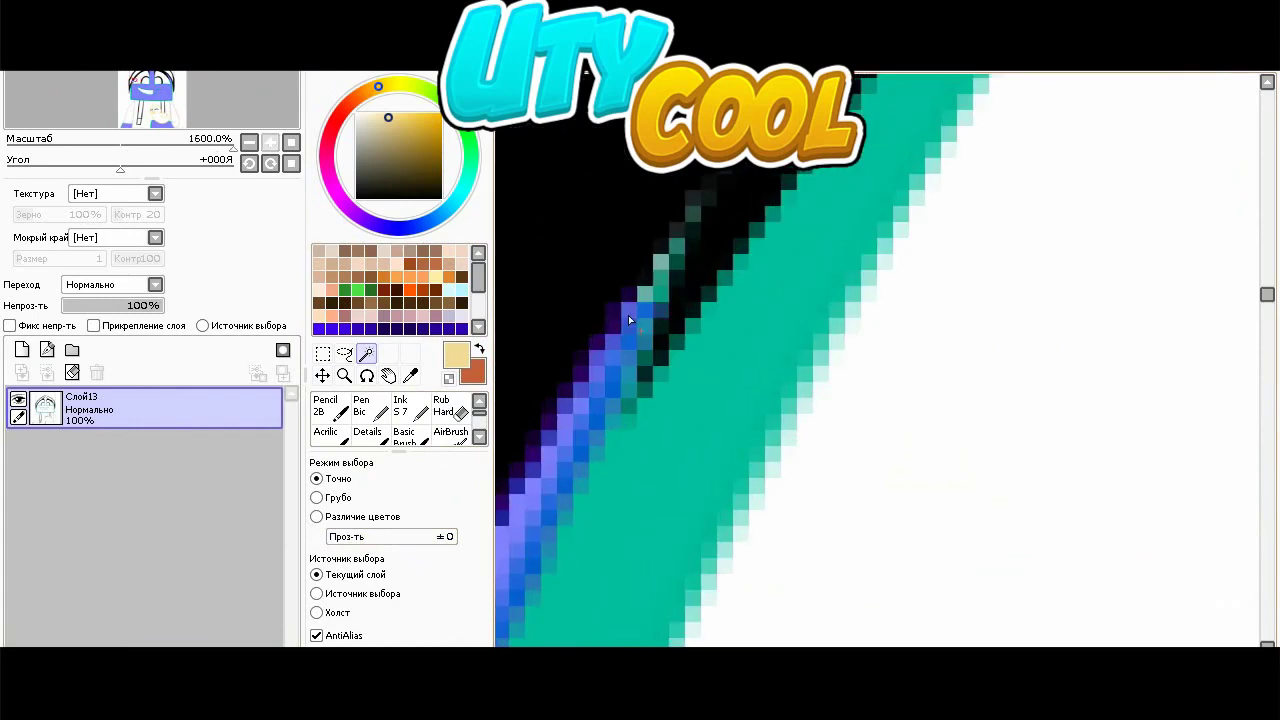
scroll(690, 340, "down", 11)
scroll(764, 427, "up", 2)
- Add a layer below Слой13 and fill the selected face and hands with light teal using the Ink brush at size 100
left_click(22, 350)
left_click_drag(90, 412, 92, 466)
left_click(410, 376)
scroll(680, 376, "up", 3)
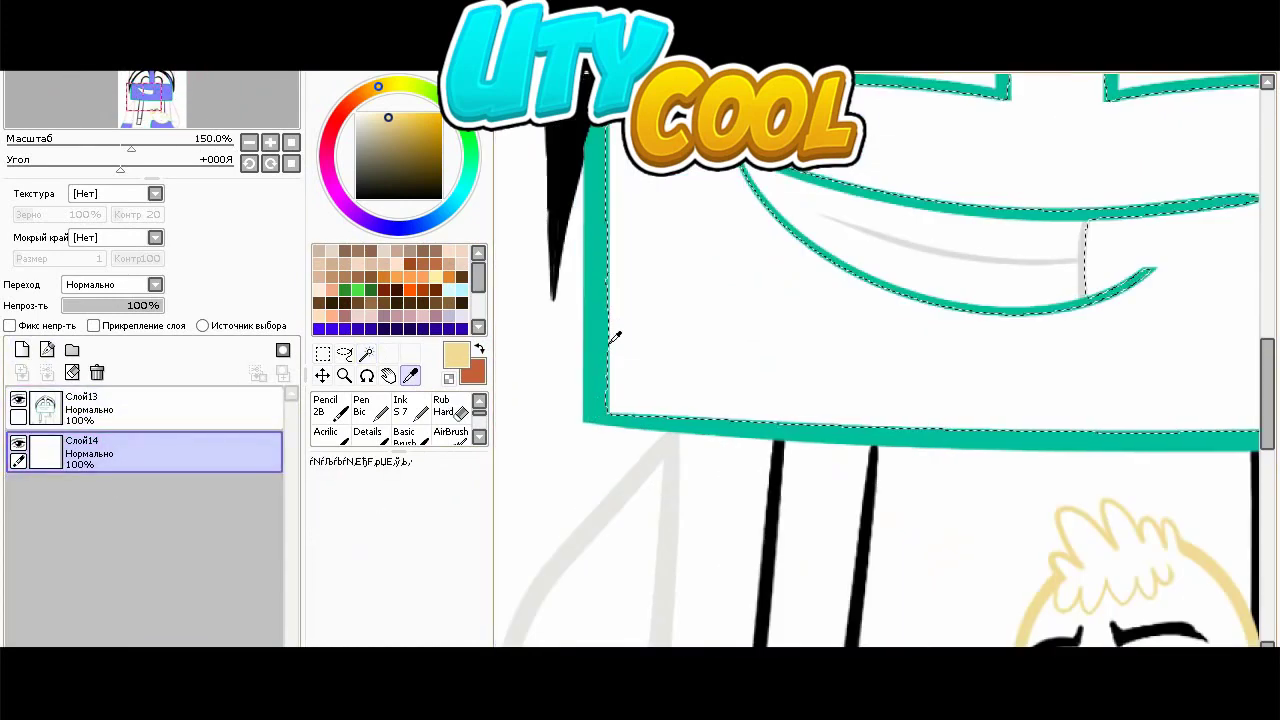
left_click(600, 340)
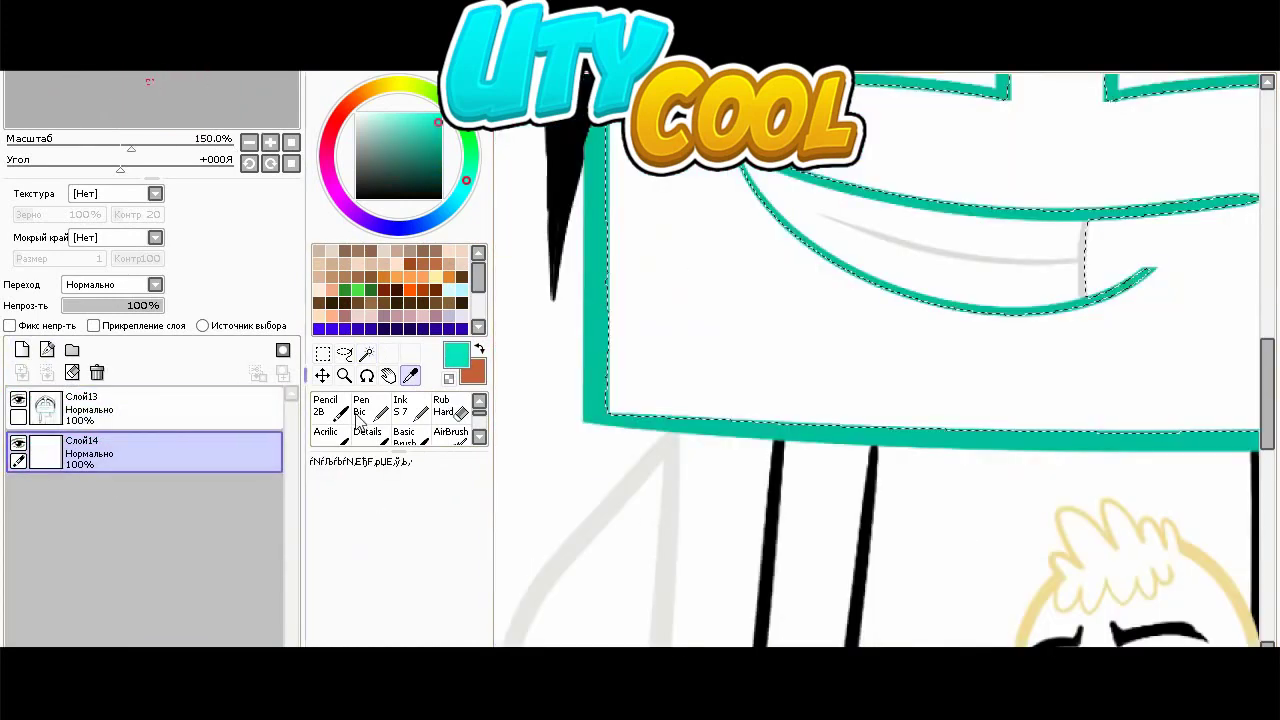
left_click(400, 405)
scroll(715, 431, "down", 3)
left_click_drag(690, 412, 960, 412)
left_click_drag(970, 610, 835, 610)
left_click_drag(670, 612, 615, 618)
mouse_move(690, 406)
left_mouse_down()
mouse_move(1048, 411)
mouse_move(938, 305)
left_mouse_up()
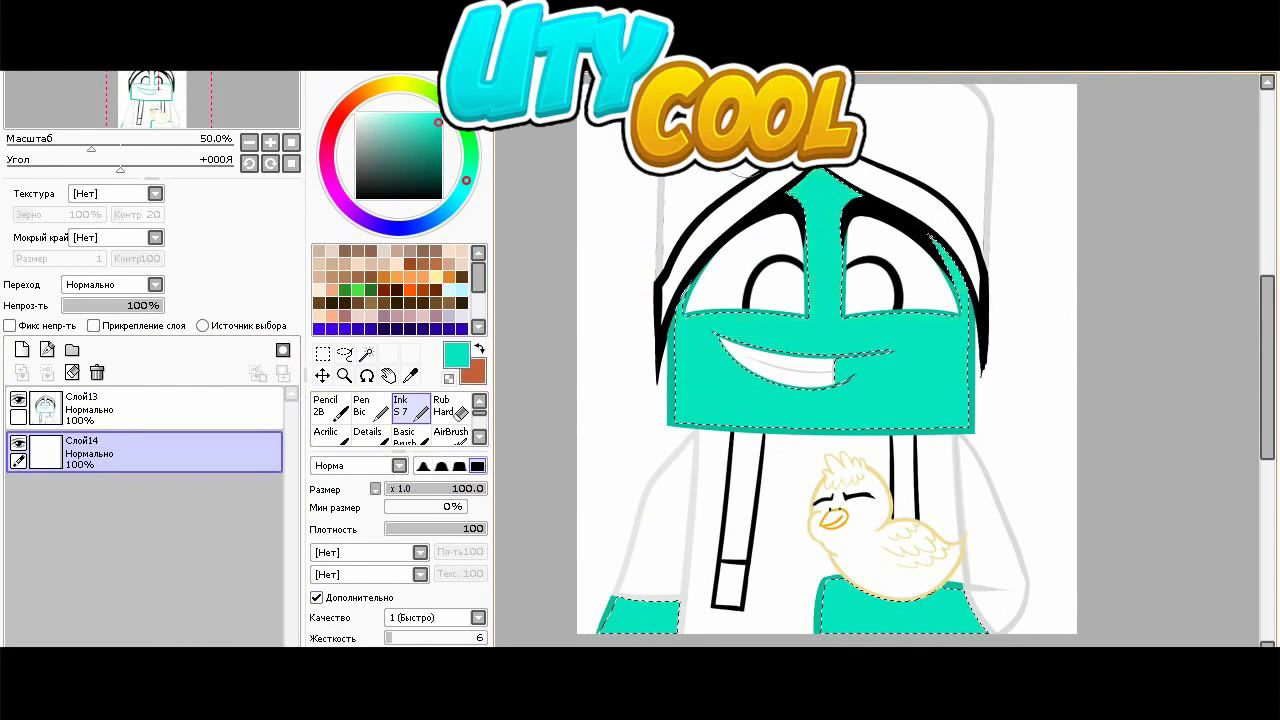
- Shade the edges of the teal face on Слой14, including the slivers beside the eyes, with darker teal using the Китсь brush at size 45
scroll(857, 170, "up", 1)
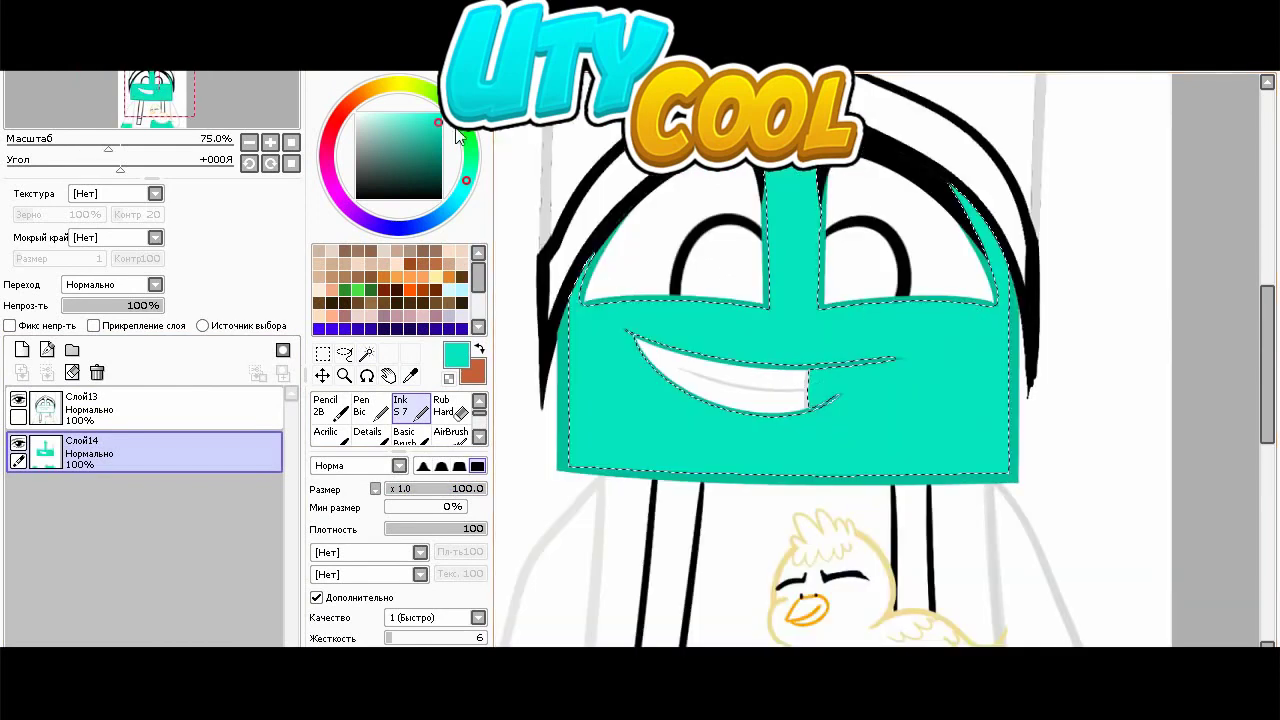
left_click(428, 488)
mouse_move(945, 178)
left_mouse_down()
mouse_move(995, 238)
mouse_move(997, 266)
left_mouse_up()
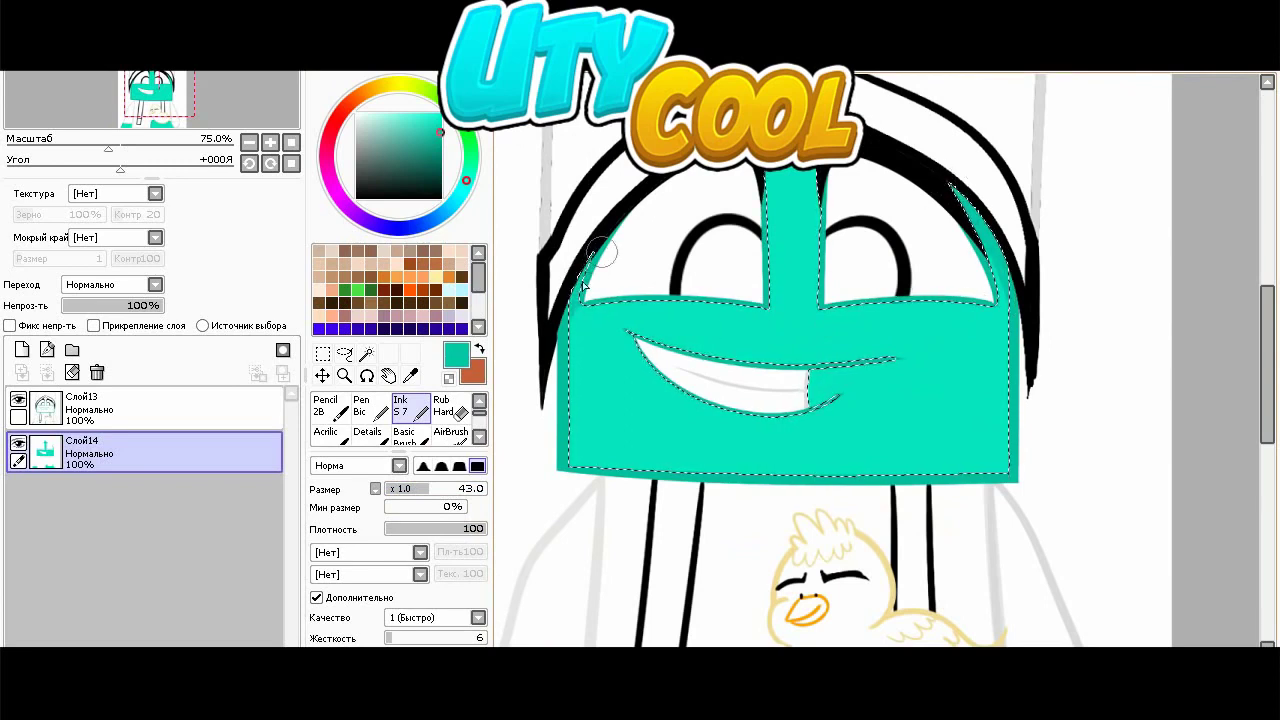
key("b")
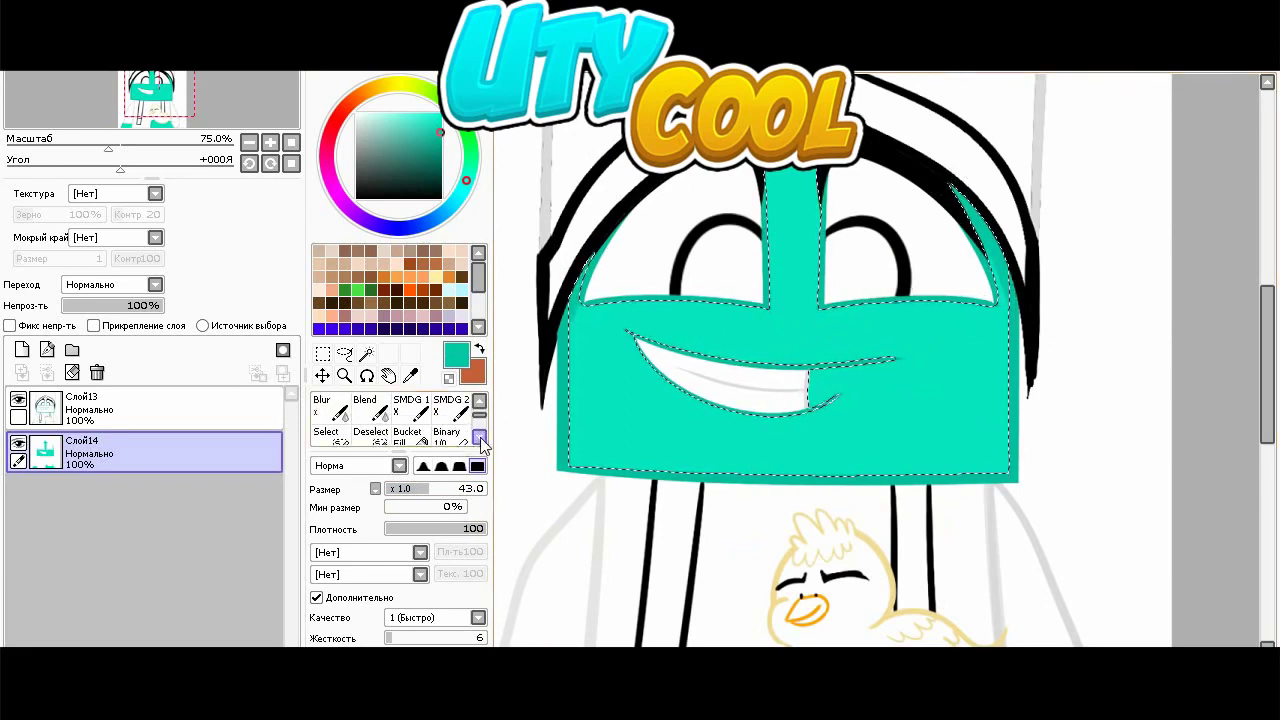
left_click(465, 507)
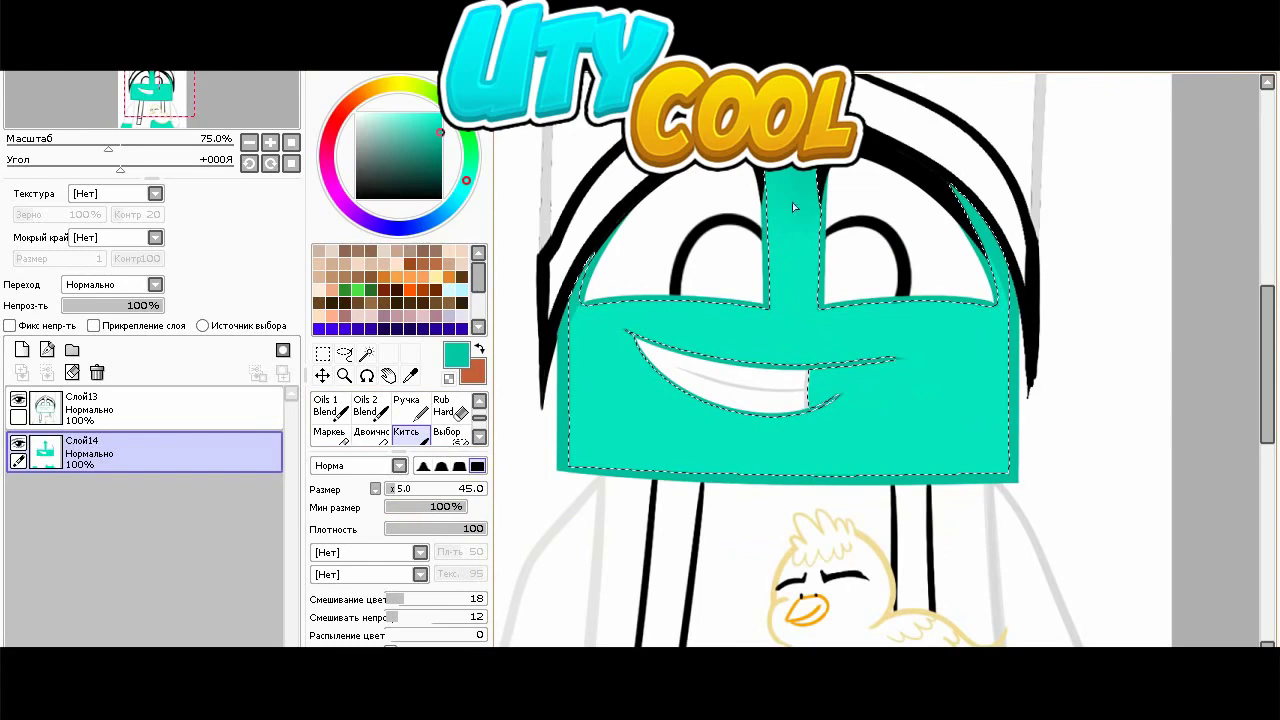
left_click(441, 150)
key("n")
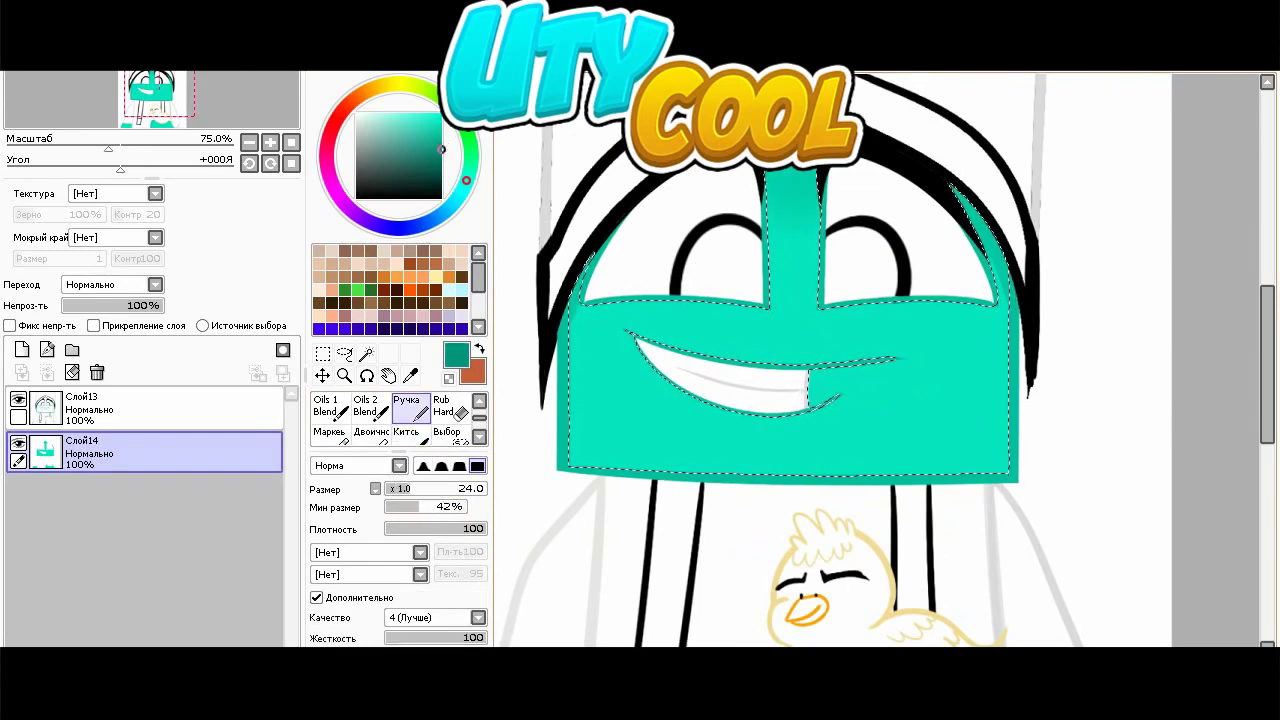
left_click_drag(953, 188, 1003, 280)
left_click_drag(600, 262, 575, 315)
- Paint brighter teal into the middle of the face on Слой14 with the Китсь brush at size 45
scroll(689, 311, "down", 2)
scroll(689, 311, "up", 2)
left_click(410, 376)
left_click(441, 114)
scroll(429, 419, "down", 1)
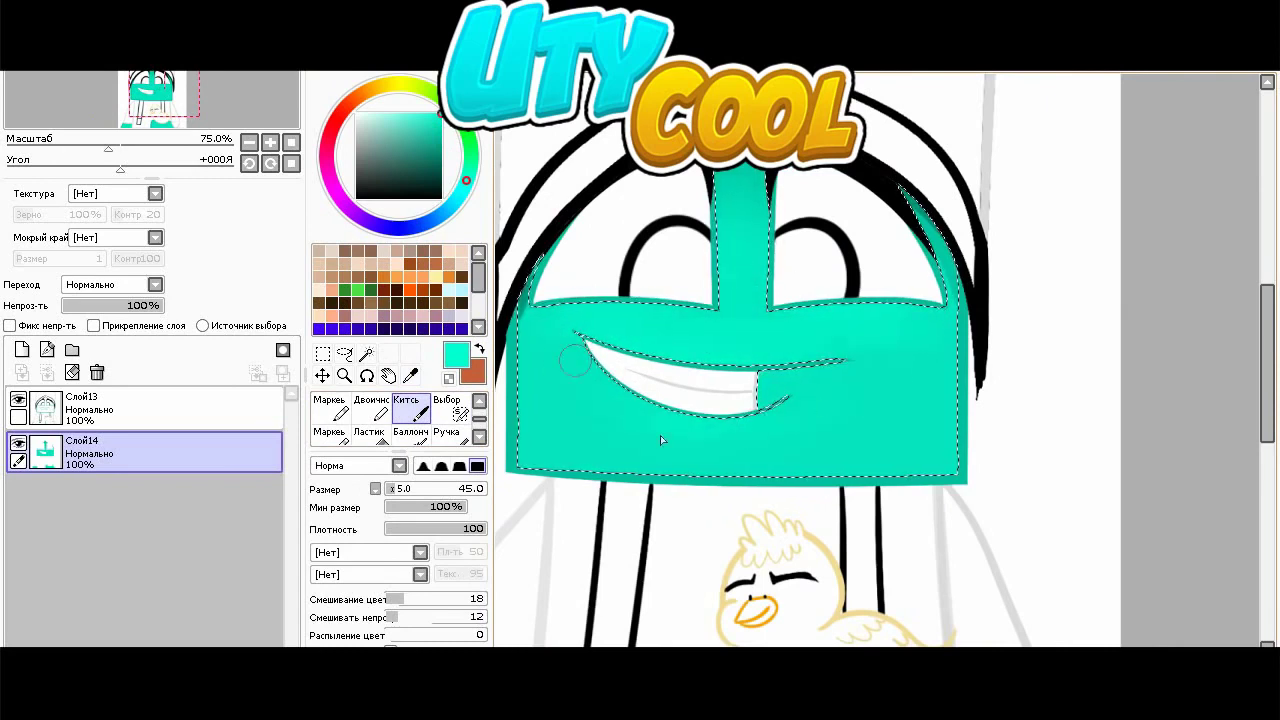
- Shade both hands on Слой14 with darker teal below the duck and sleeve, and brighten their centres with the Китсь brush at size 45
scroll(643, 406, "down", 3)
scroll(643, 406, "up", 3)
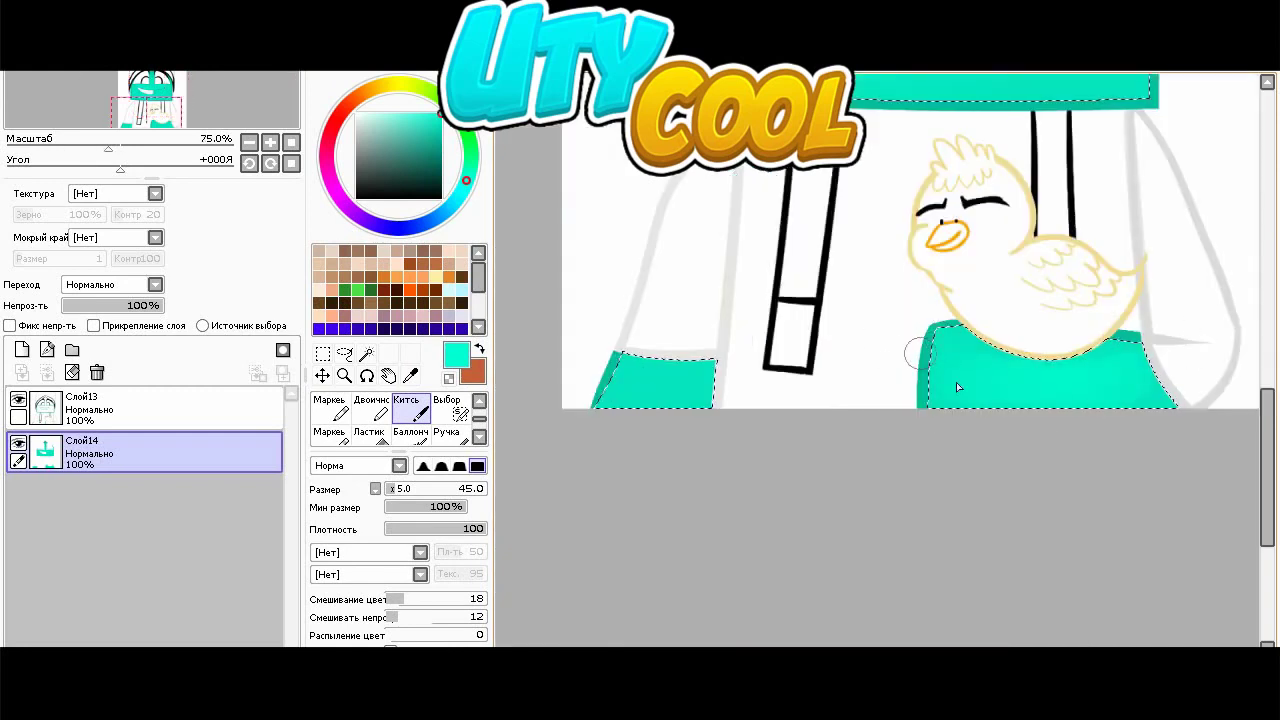
left_click(410, 375)
left_click(960, 324)
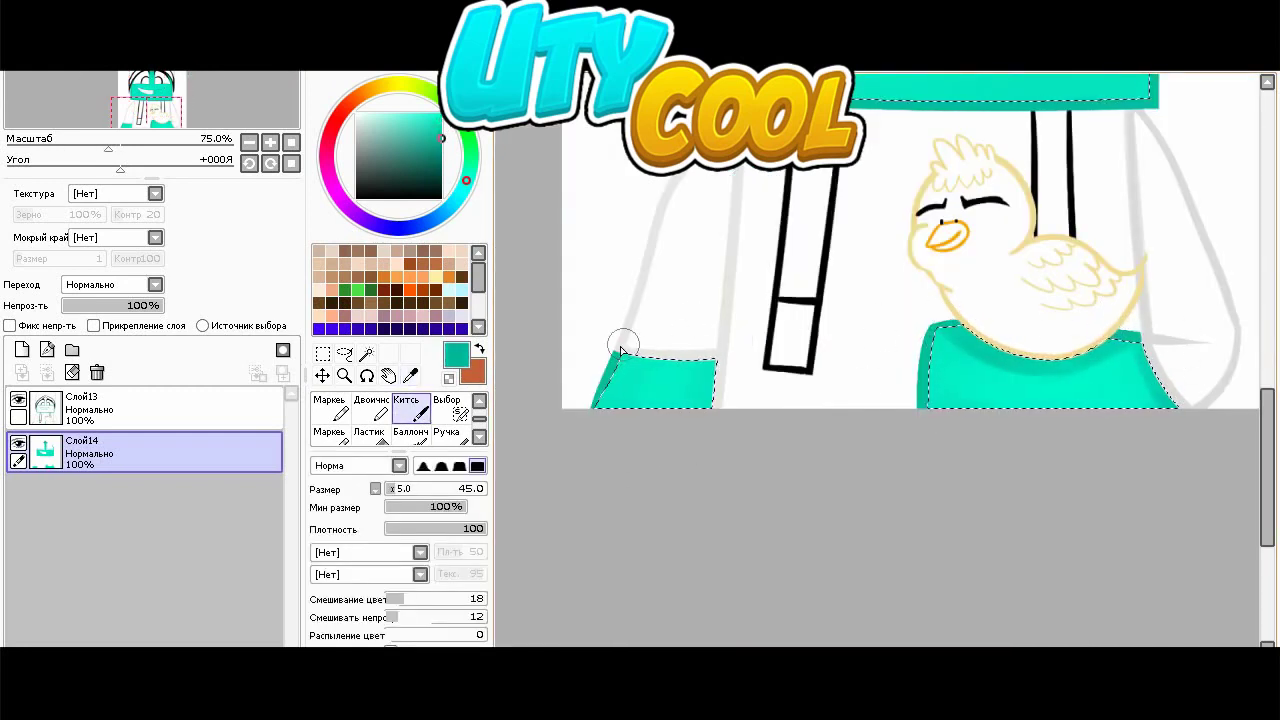
left_click_drag(634, 345, 735, 346)
right_click(660, 392)
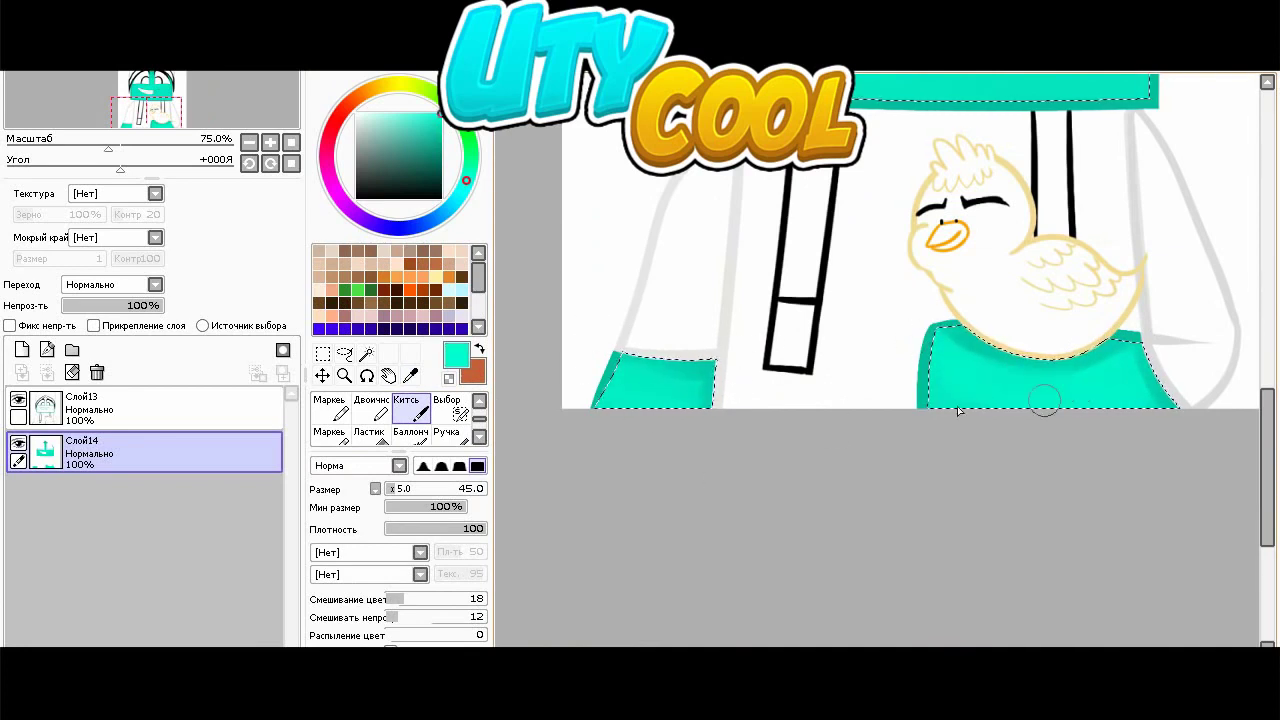
- Add a layer above Слой14 and paint near-white highlights along the hand edges with the Ink brush at size 37
scroll(970, 301, "down", 2)
scroll(1047, 249, "up", 1)
left_click(22, 349)
left_click(364, 113)
scroll(411, 408, "up", 2)
left_click(411, 408)
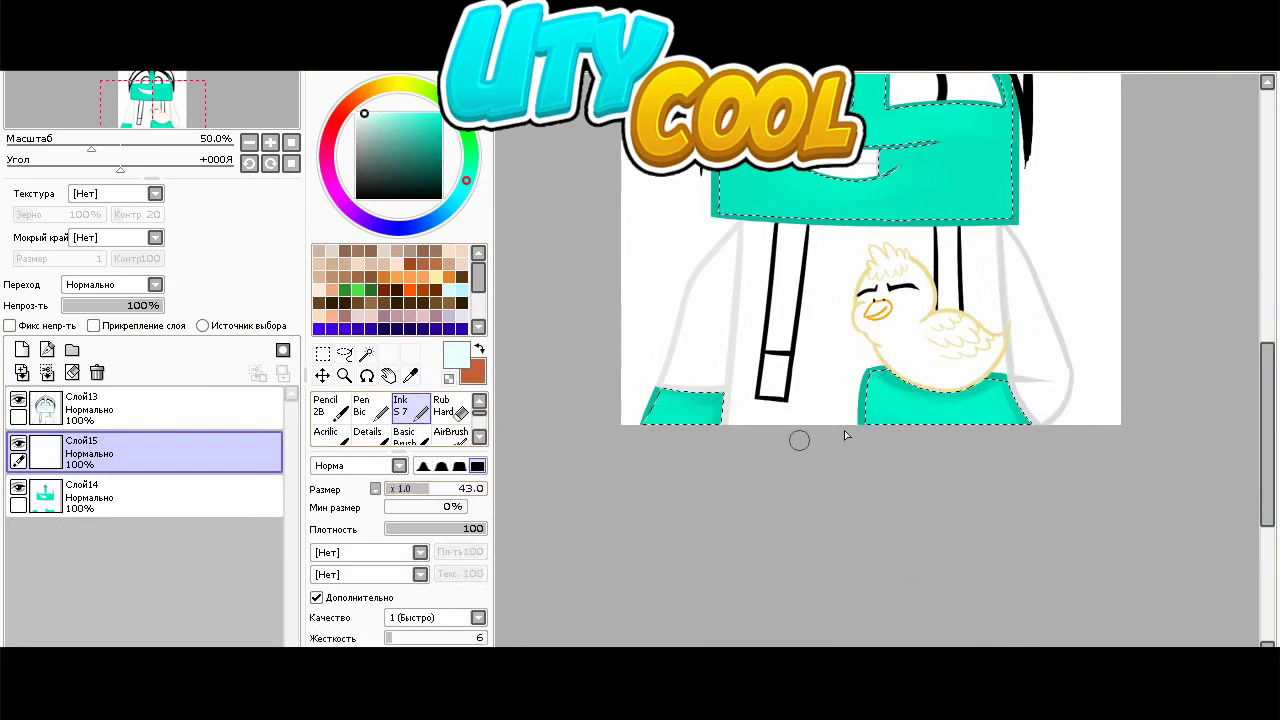
scroll(845, 435, "up", 1)
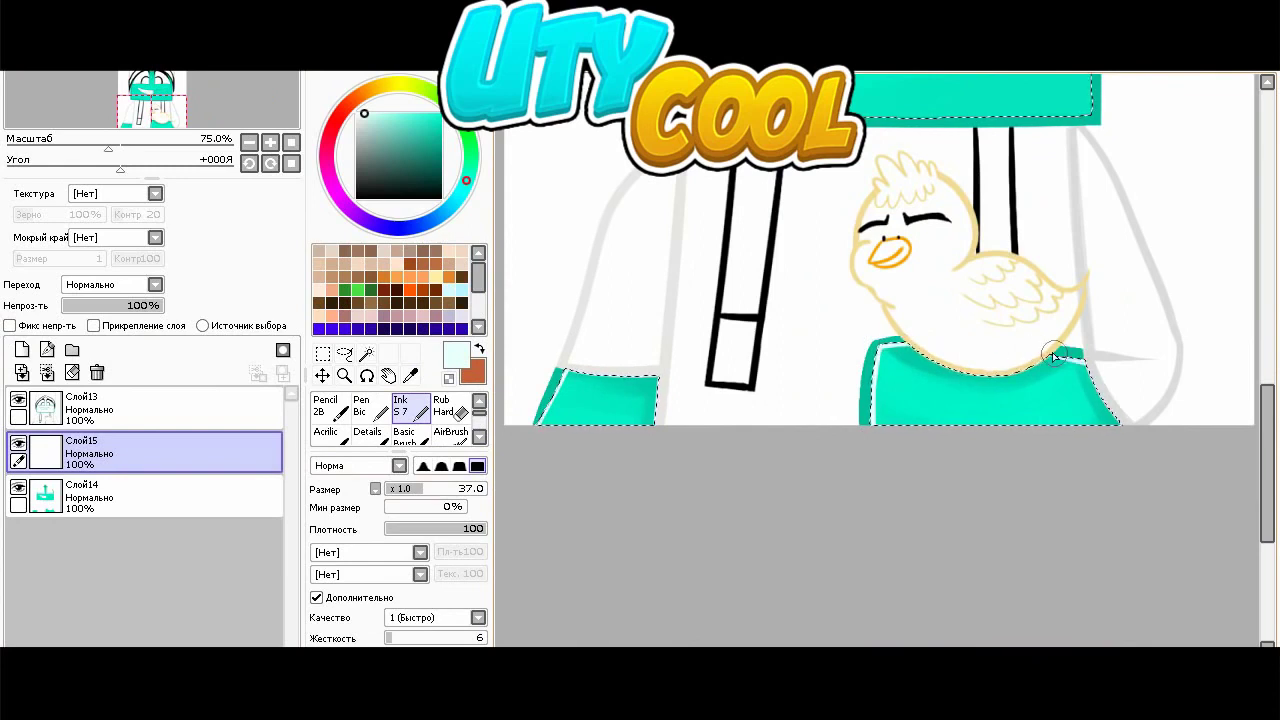
left_click_drag(890, 385, 893, 395)
left_click_drag(690, 130, 554, 391)
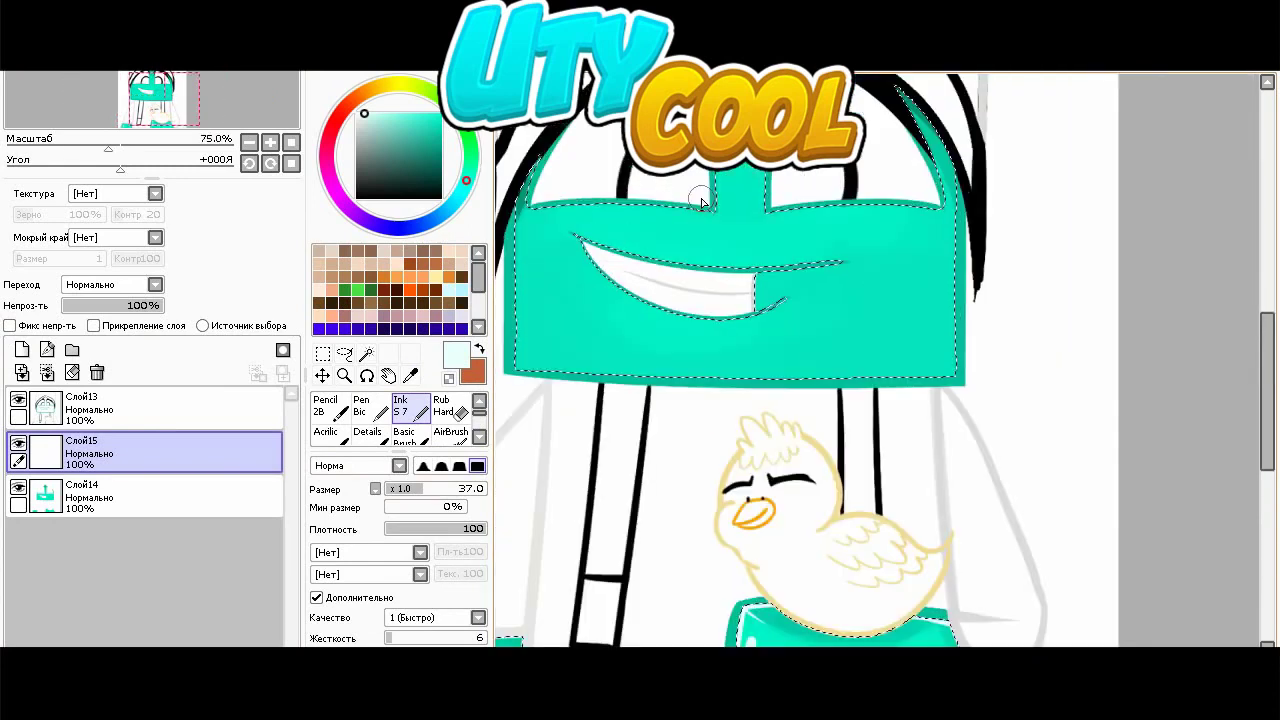
- Draw near-white highlight lines inside the side and lower edges of the face on Слой15 with the Ink brush at size 37
left_click_drag(514, 190, 517, 428)
left_click_drag(514, 372, 636, 366)
key("ctrl+z")
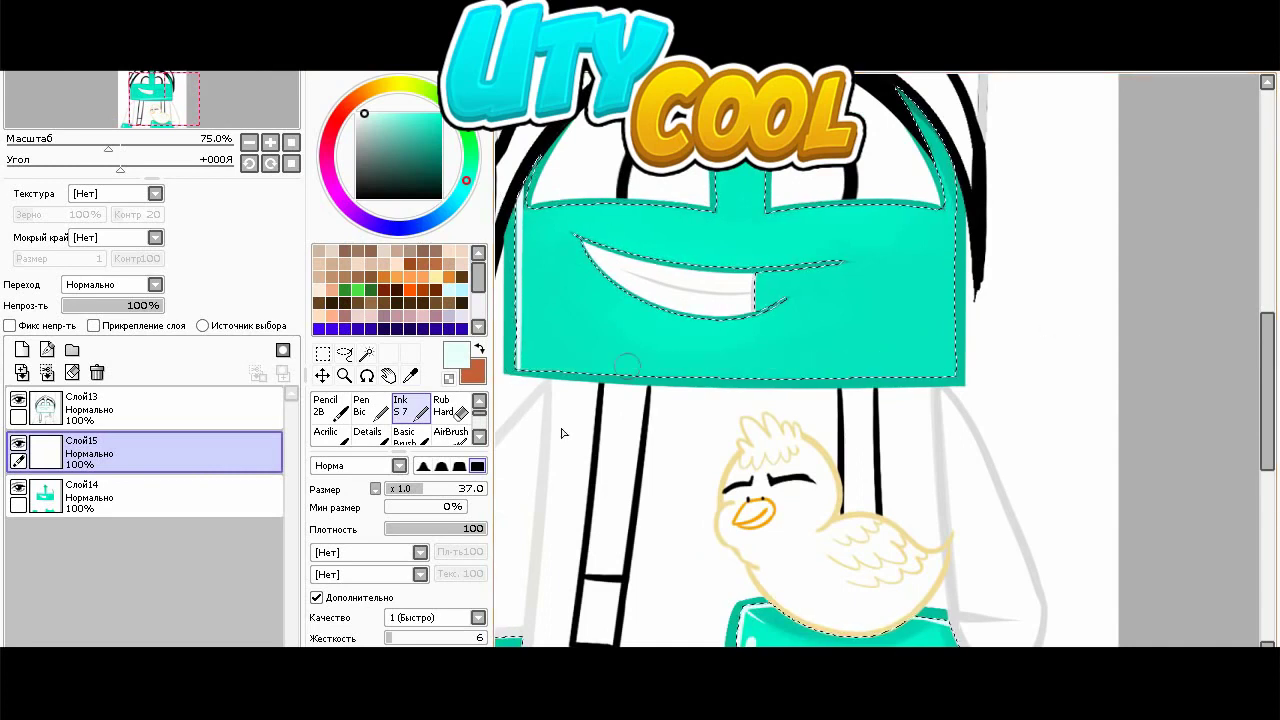
left_click_drag(519, 373, 1043, 365)
key("ctrl+z")
left_click_drag(518, 367, 962, 378)
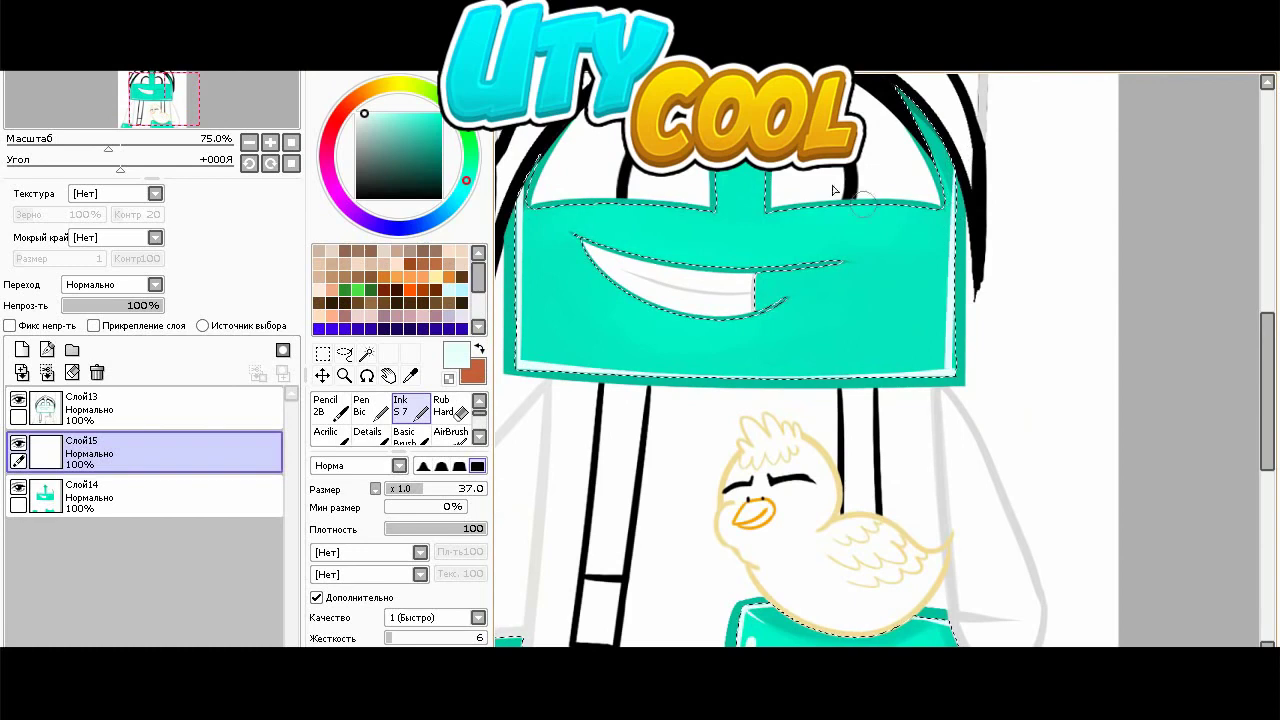
mouse_move(571, 228)
left_mouse_down()
mouse_move(676, 275)
mouse_move(843, 256)
left_mouse_up()
key("ctrl+z")
mouse_move(608, 236)
left_mouse_down()
mouse_move(674, 258)
mouse_move(860, 256)
left_mouse_up()
key("ctrl+z")
- Draw a near-white highlight along the upper edge of the smile and trim it with the hard eraser at size 26
left_click_drag(671, 254, 846, 258)
left_click_drag(726, 258, 848, 258)
left_click(450, 408)
mouse_move(771, 257)
left_mouse_down()
mouse_move(860, 255)
mouse_move(708, 259)
mouse_move(880, 266)
left_mouse_up()
left_click(411, 408)
left_click(450, 408)
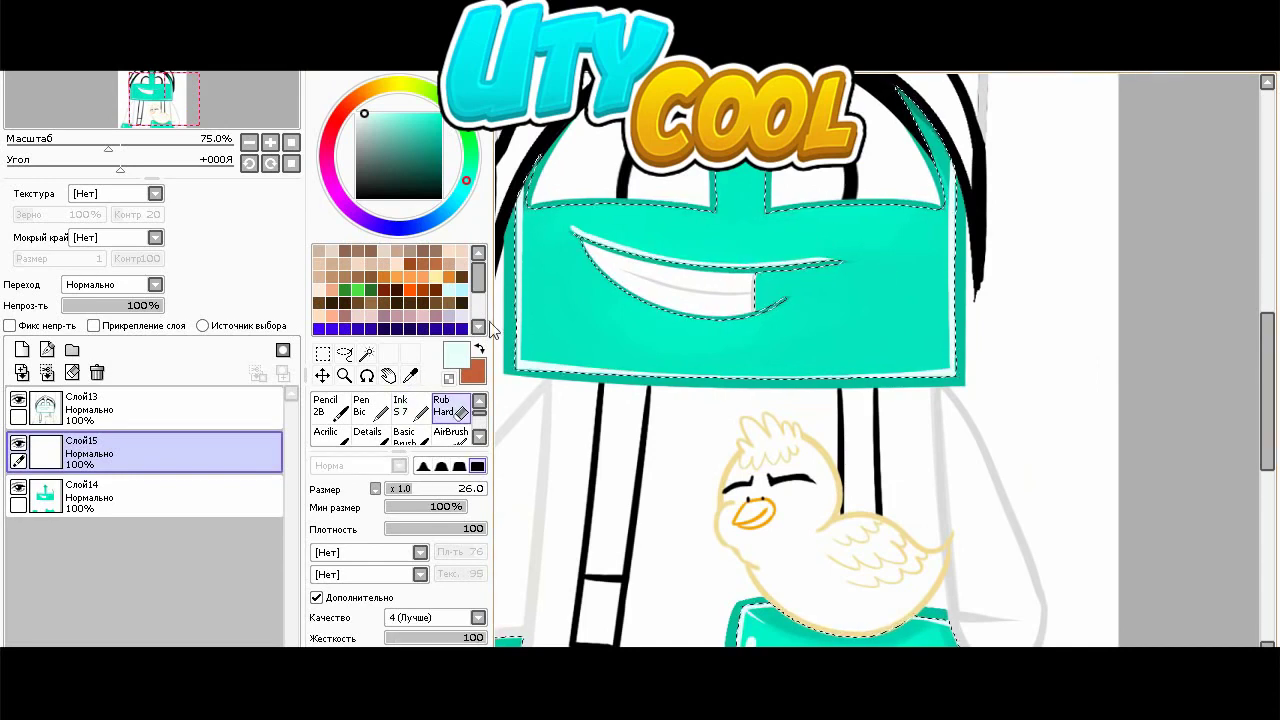
left_click(408, 407)
left_click(450, 408)
left_click_drag(612, 258, 578, 234)
left_click(410, 406)
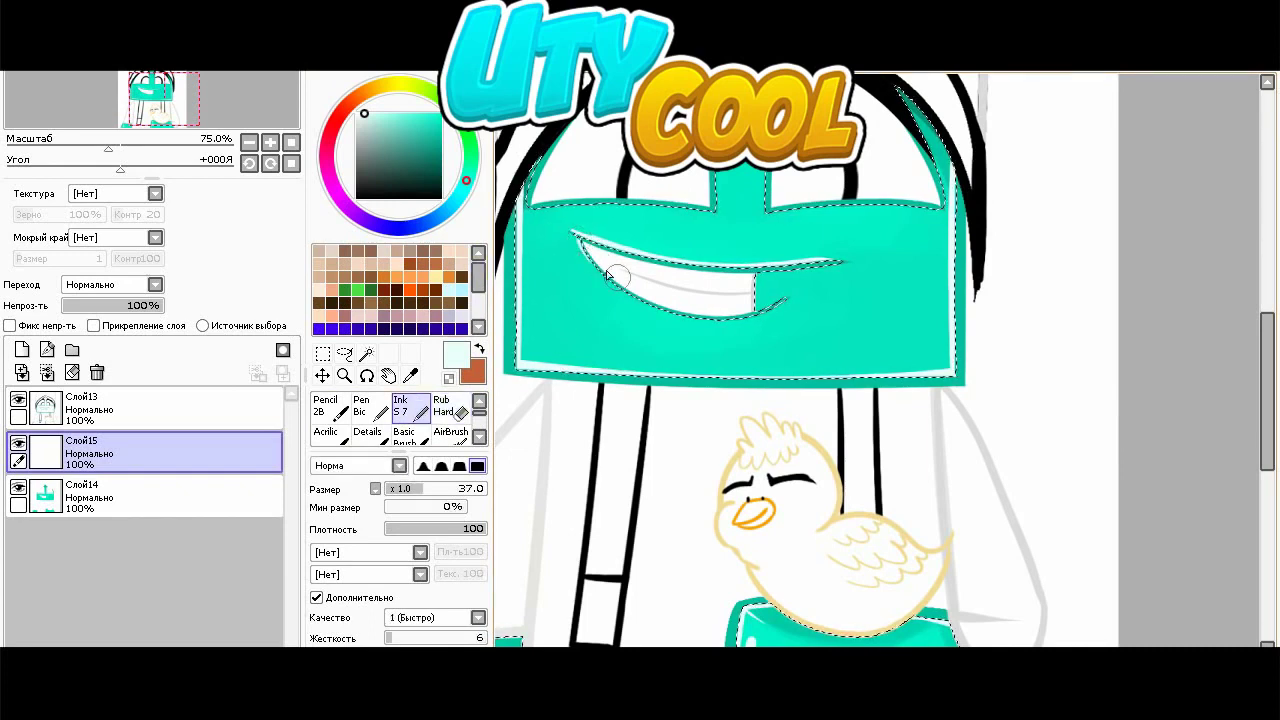
- Add near-white highlights below the eyes, along the nose bridge and as round spots on the cheek with the Ink brush
left_click_drag(532, 208, 690, 210)
left_click(409, 489)
left_click_drag(538, 241, 538, 259)
left_click(551, 256)
scroll(560, 250, "down", 2)
scroll(640, 172, "up", 3)
mouse_move(625, 186)
left_mouse_down()
mouse_move(588, 130)
mouse_move(612, 146)
left_mouse_up()
left_click_drag(699, 168, 697, 338)
mouse_move(594, 130)
left_mouse_down()
mouse_move(630, 278)
mouse_move(684, 385)
mouse_move(705, 365)
left_mouse_up()
scroll(632, 290, "down", 1)
key("e")
left_click(410, 408)
- Set the highlight layer Слой15 to Сложение blending at 16% opacity and clear the selection
scroll(664, 411, "down", 3)
left_click(83, 287)
left_click(89, 363)
scroll(560, 250, "up", 2)
left_click_drag(135, 308, 78, 307)
left_click(322, 353)
left_click(595, 250)
- Select the hood trim and hanging strap areas of the line art on Слой13 with the magic wand
scroll(600, 250, "down", 3)
left_click(372, 355)
left_click(220, 408)
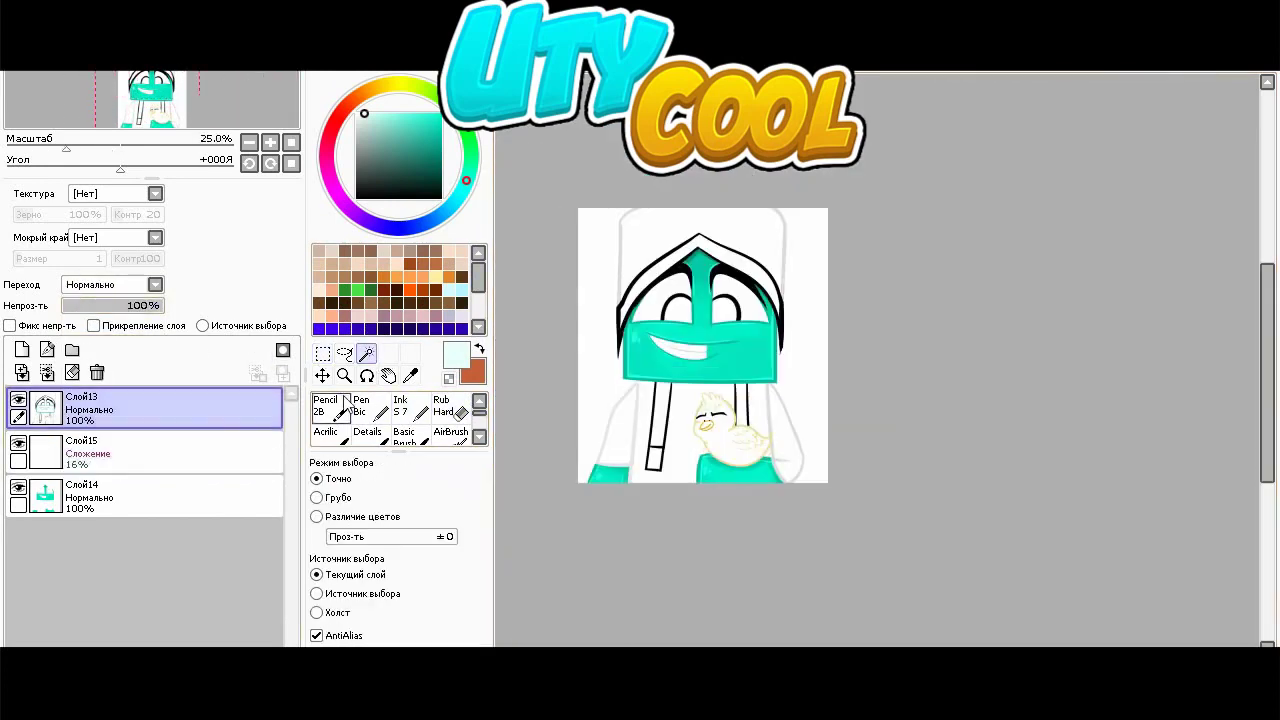
scroll(695, 380, "up", 3)
left_click(591, 440)
left_click(829, 400)
scroll(630, 530, "down", 2)
scroll(592, 352, "up", 2)
left_click(580, 328)
- Add a layer above Слой15 and fill the selected hood trim and straps with black using the Ink brush at size 100
left_click(173, 447)
left_click(22, 349)
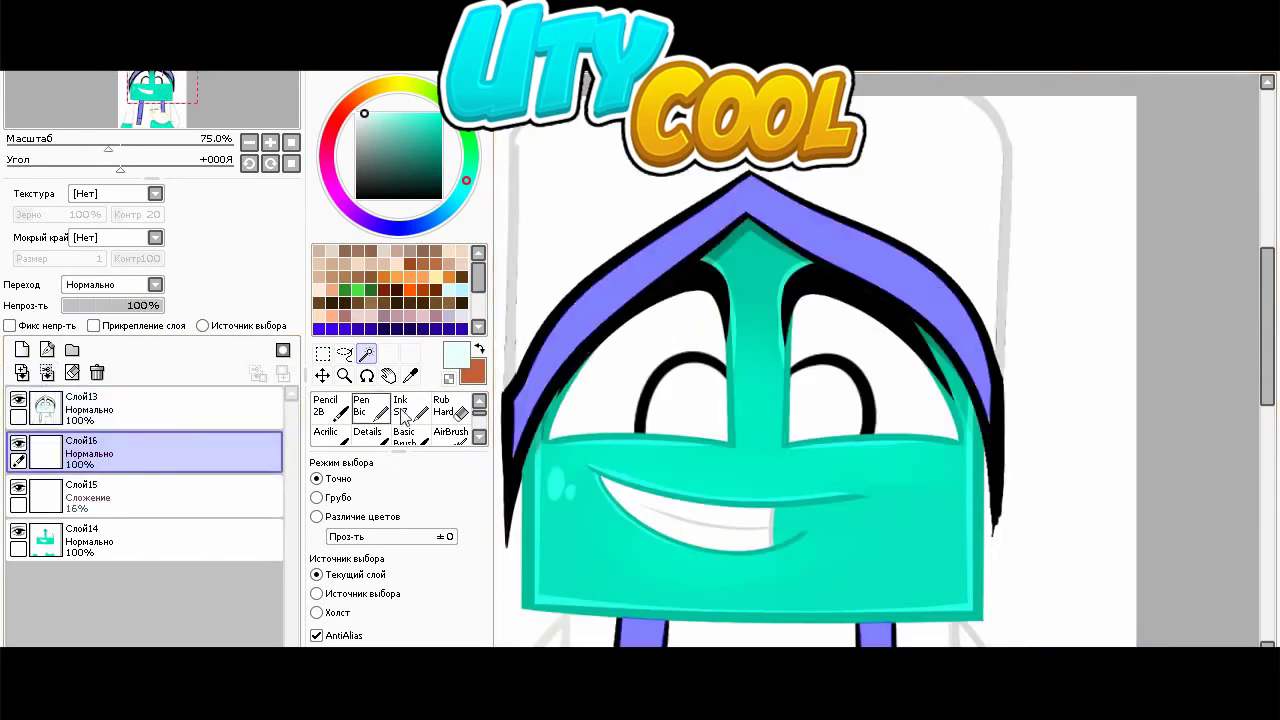
left_click(410, 408)
left_click(441, 198)
mouse_move(520, 436)
left_mouse_down()
mouse_move(693, 212)
mouse_move(1017, 466)
left_mouse_up()
scroll(1017, 466, "down", 2)
left_click_drag(812, 625, 806, 401)
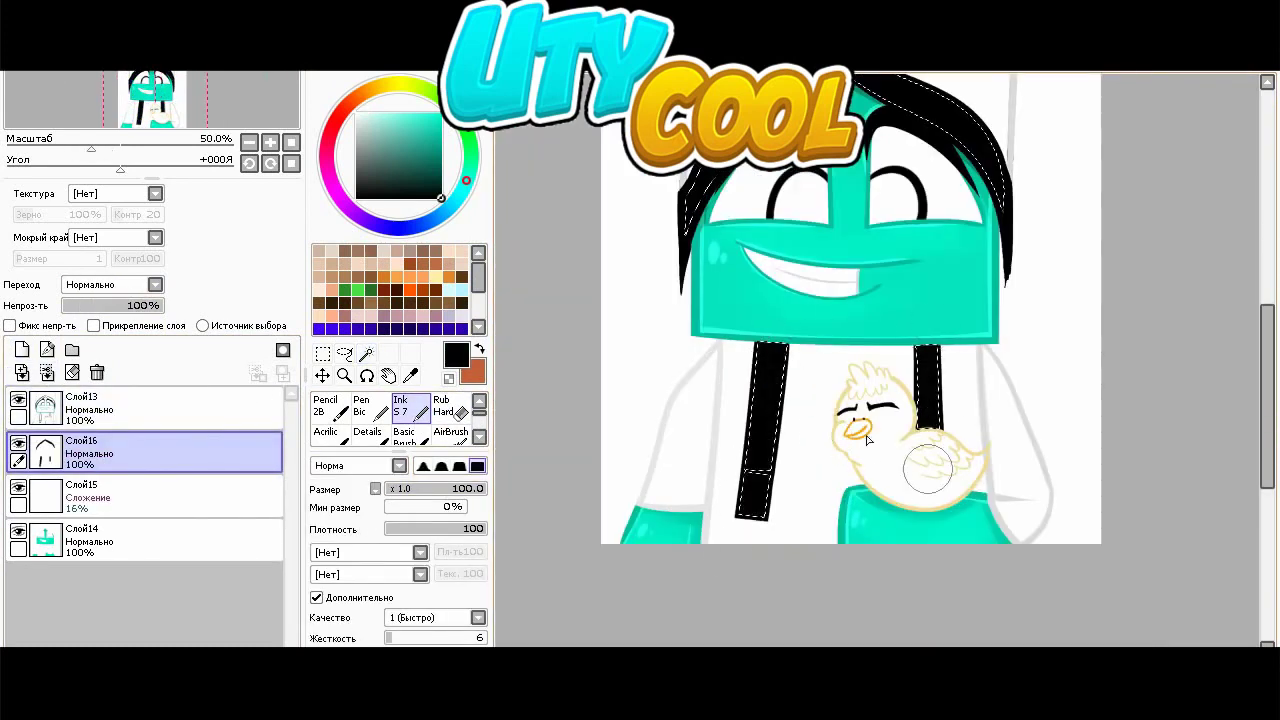
left_click(356, 113)
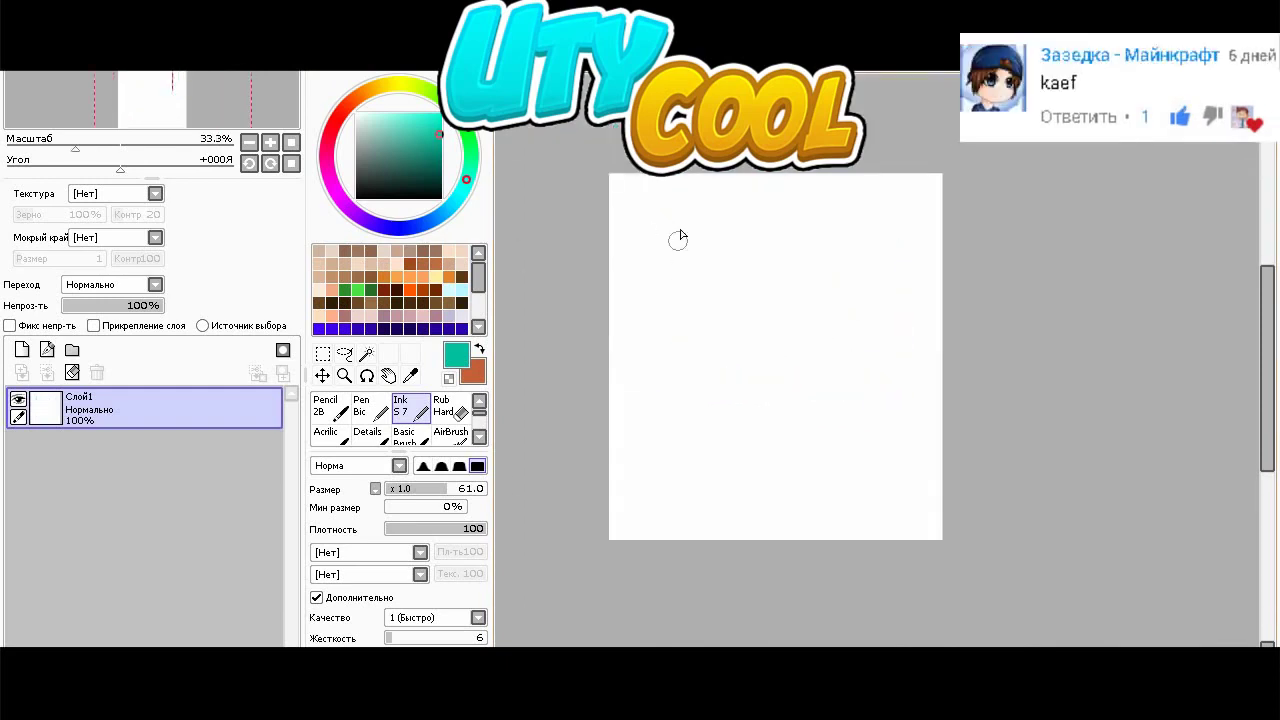
left_click_drag(679, 215, 862, 228)
key("ctrl+z")
left_click_drag(676, 188, 660, 500)
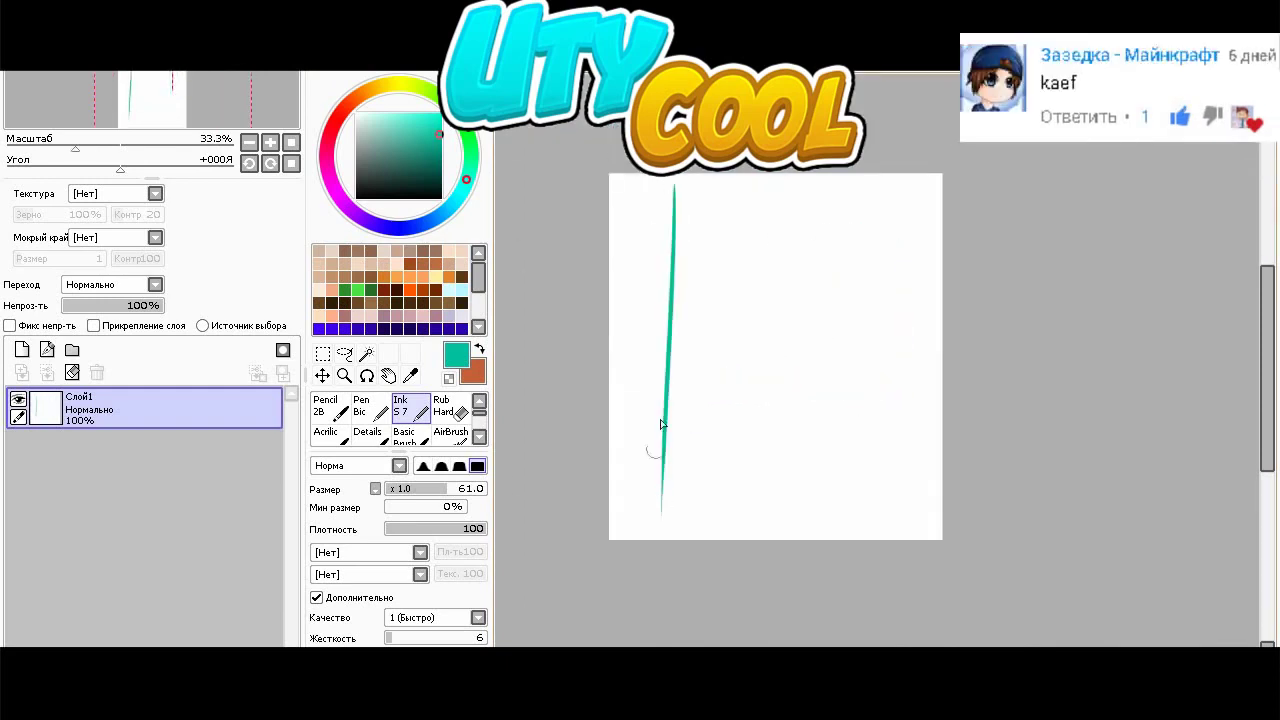
left_click_drag(669, 388, 942, 392)
left_click_drag(886, 212, 886, 281)
key("ctrl+z")
key("ctrl+z")
key("ctrl+z")
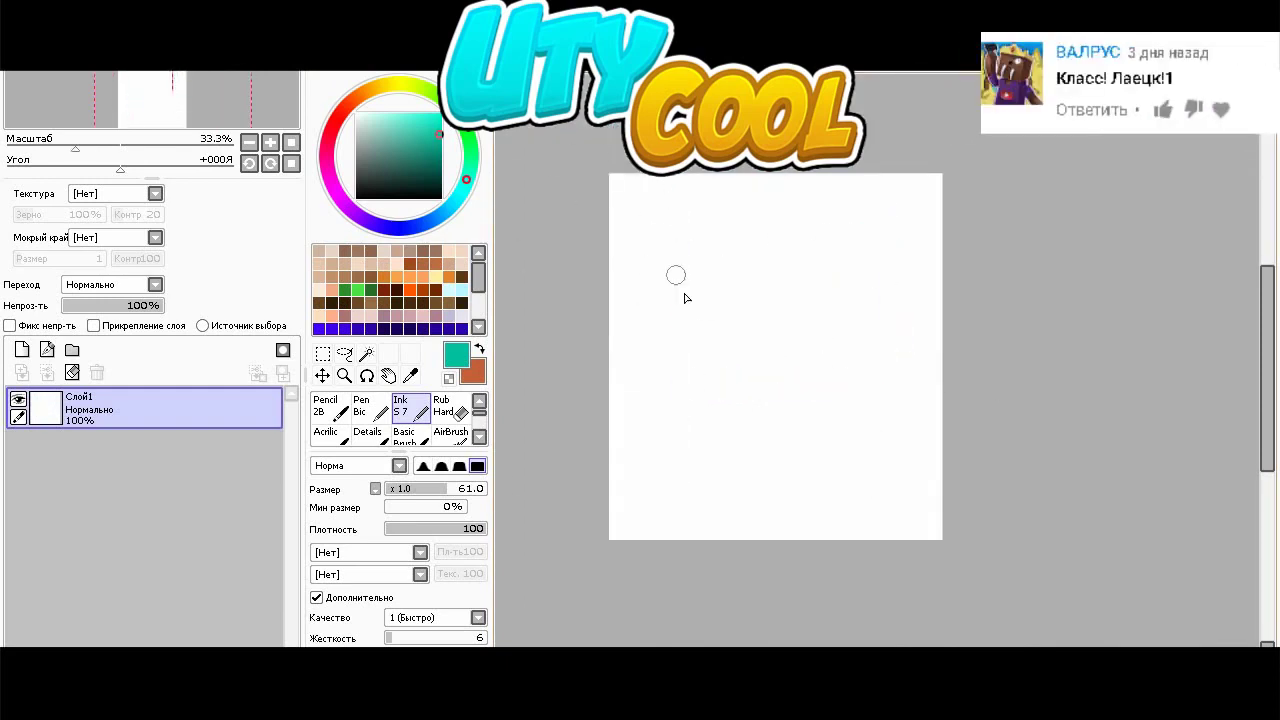
- Draw the two sides and the lower edge of a face outline on Слой1 in teal with the Ink brush at size 61
left_click_drag(671, 186, 671, 518)
left_click_drag(666, 371, 944, 371)
left_click_drag(896, 154, 896, 506)
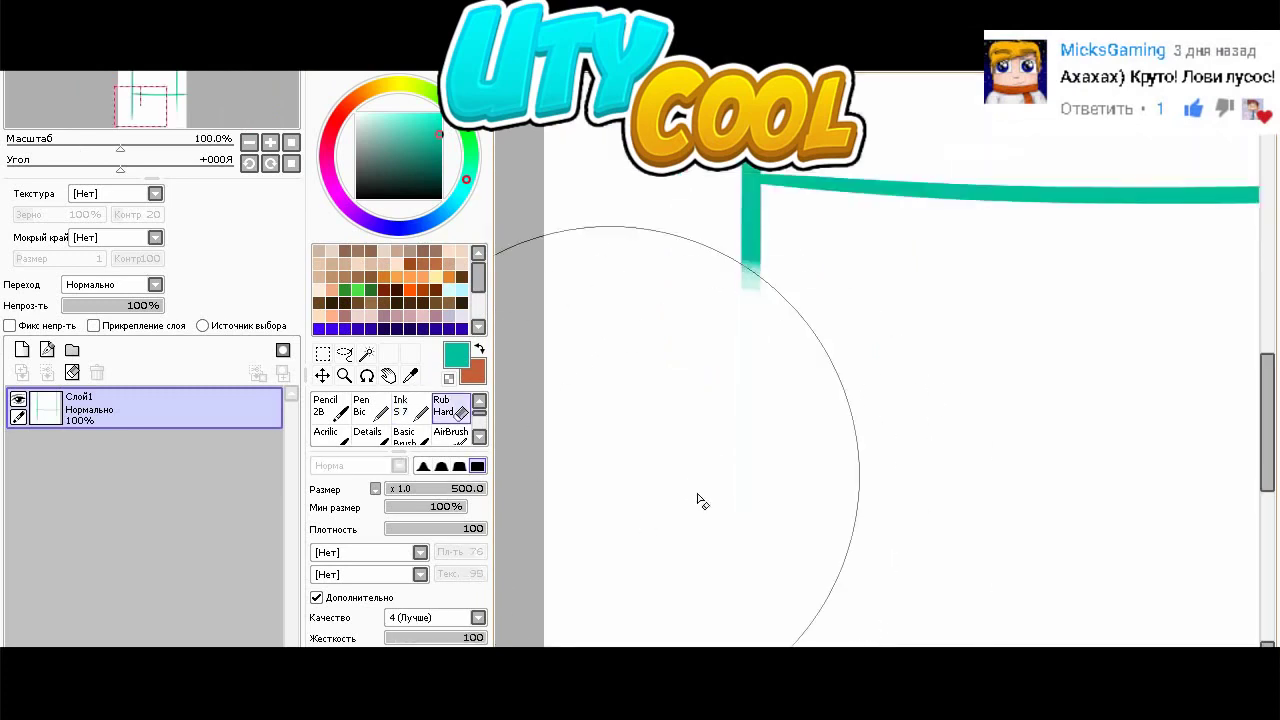
- Erase the line ends overshooting the lower corners of the face outline with the hard eraser at sizes 500 and 100
left_click_drag(702, 502, 663, 449)
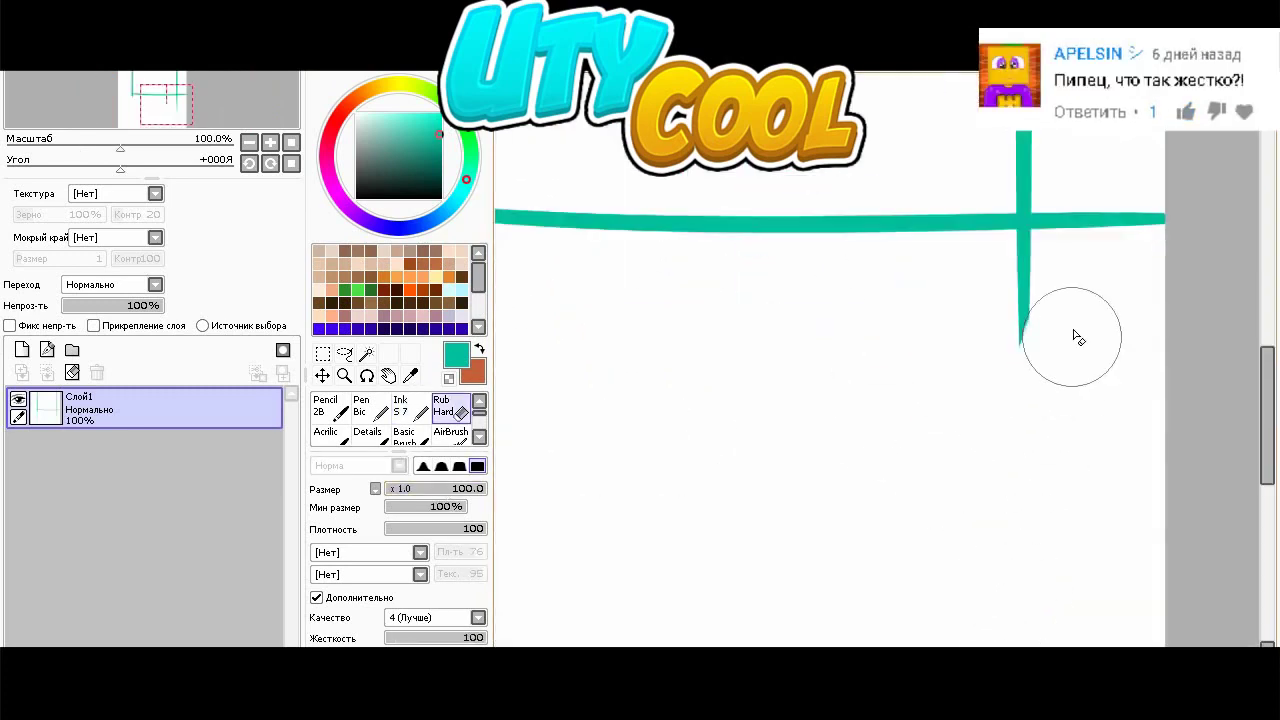
scroll(1074, 337, "up", 4)
left_click_drag(986, 314, 913, 323)
scroll(1011, 320, "down", 2)
scroll(843, 569, "up", 2)
scroll(908, 531, "down", 3)
scroll(900, 405, "up", 3)
mouse_move(850, 380)
left_mouse_down()
mouse_move(814, 438)
mouse_move(800, 369)
left_mouse_up()
scroll(915, 406, "down", 4)
scroll(786, 271, "up", 6)
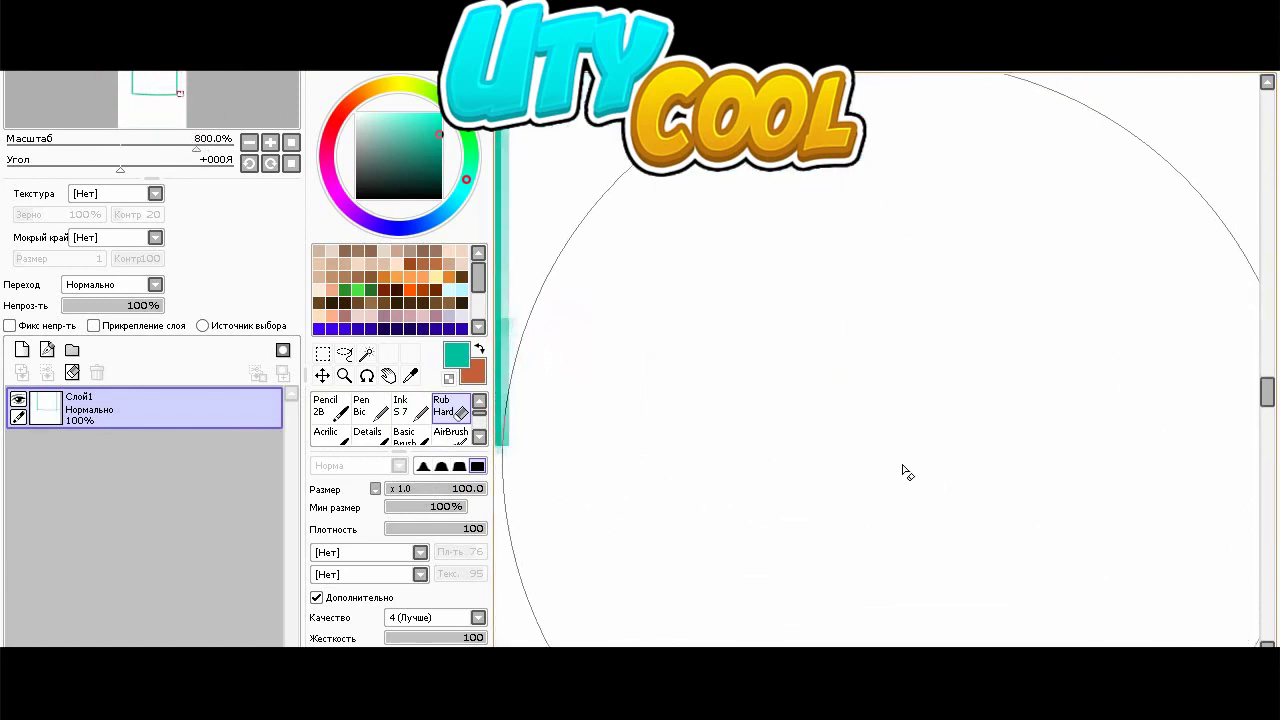
scroll(920, 370, "down", 9)
- Move the face outline lower on the canvas with the transform and add a new layer above it
key("ctrl+t")
mouse_move(770, 380)
left_mouse_down()
mouse_move(749, 400)
mouse_move(785, 425)
left_mouse_up()
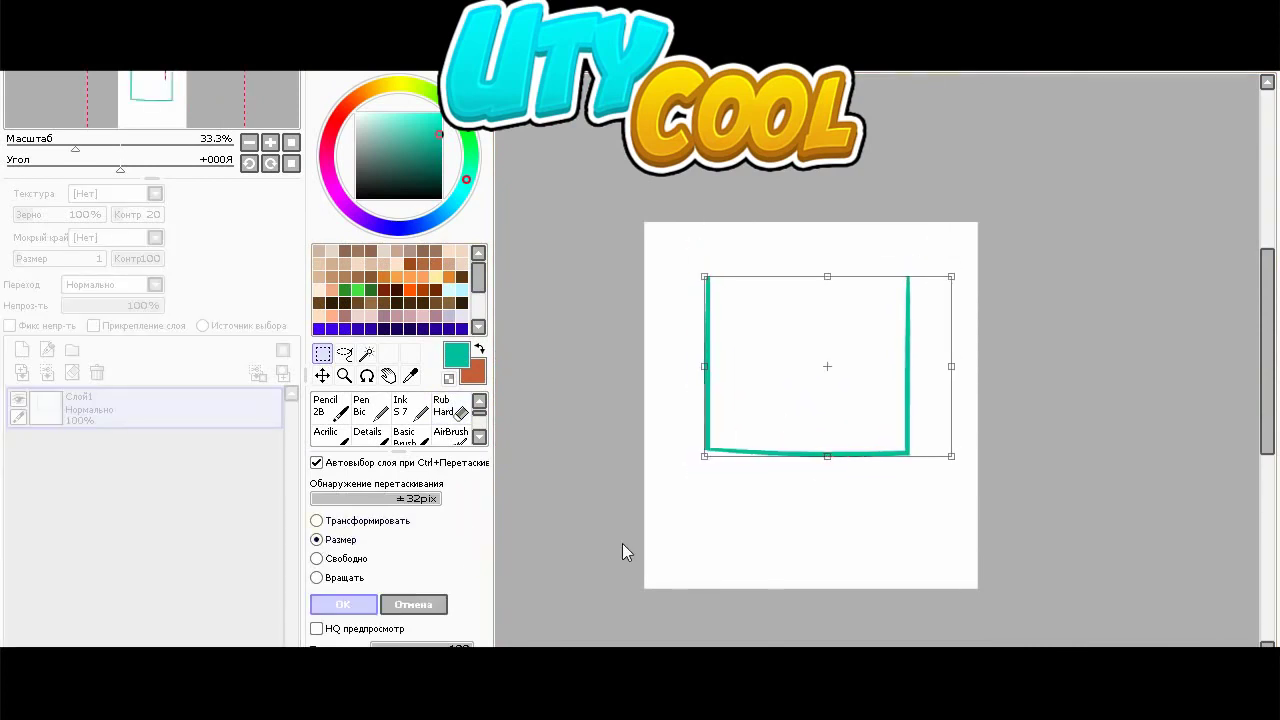
key("Return")
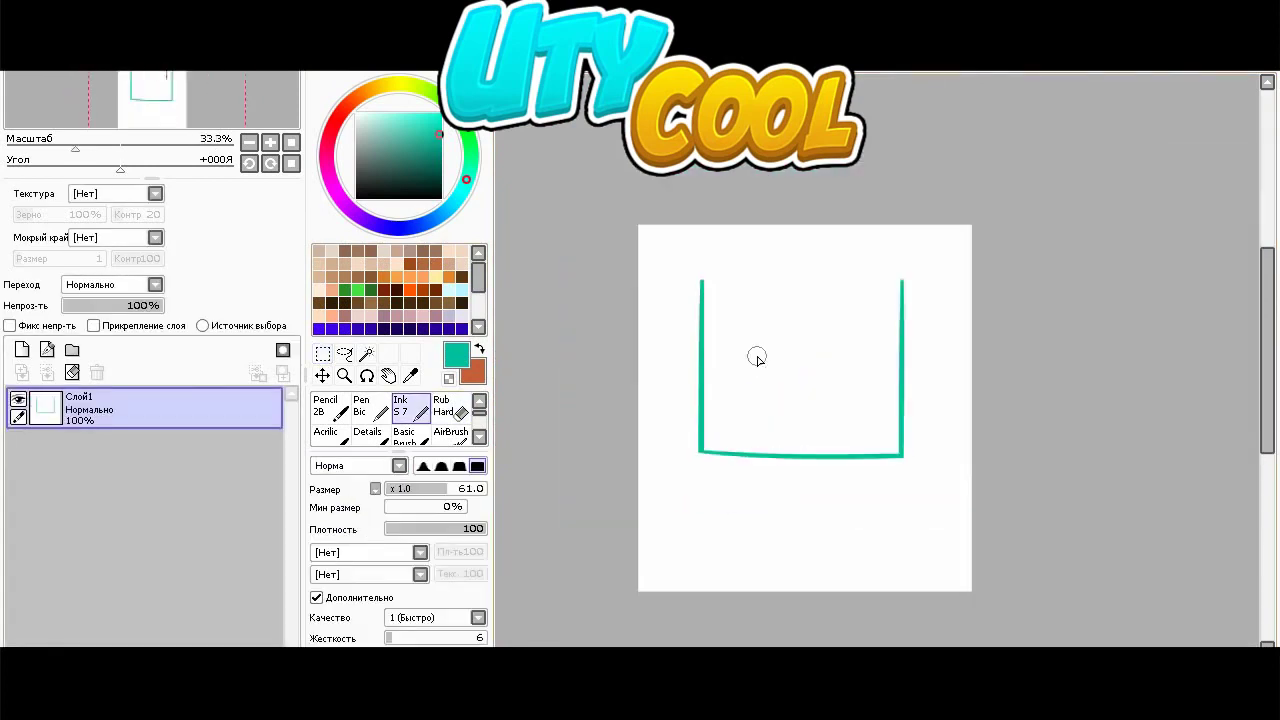
left_click(21, 351)
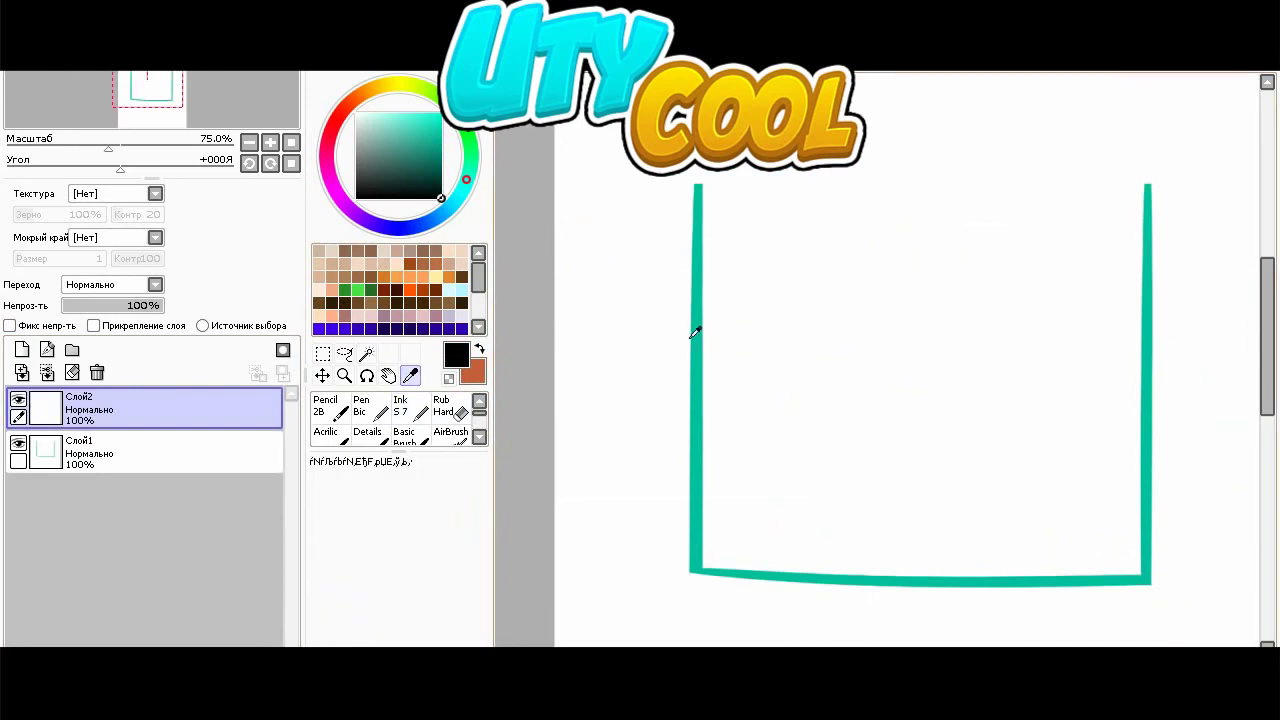
left_click_drag(723, 397, 822, 387)
key("ctrl+z")
left_click(478, 487)
mouse_move(1112, 404)
left_mouse_down()
mouse_move(938, 406)
mouse_move(1113, 415)
mouse_move(926, 445)
mouse_move(1101, 397)
mouse_move(919, 452)
mouse_move(992, 407)
left_mouse_up()
key("ctrl+z")
key("ctrl+z")
key("ctrl+z")
key("ctrl+z")
key("ctrl+z")
key("ctrl+z")
left_click_drag(1092, 330, 934, 488)
key("ctrl+z")
- Draw a teal eye outline on Слой2 inside the face's right half and erase its overshooting corner with the hard eraser at size 100
left_click_drag(1106, 403, 921, 500)
left_click(449, 407)
scroll(860, 483, "up", 5)
left_click_drag(1054, 396, 887, 375)
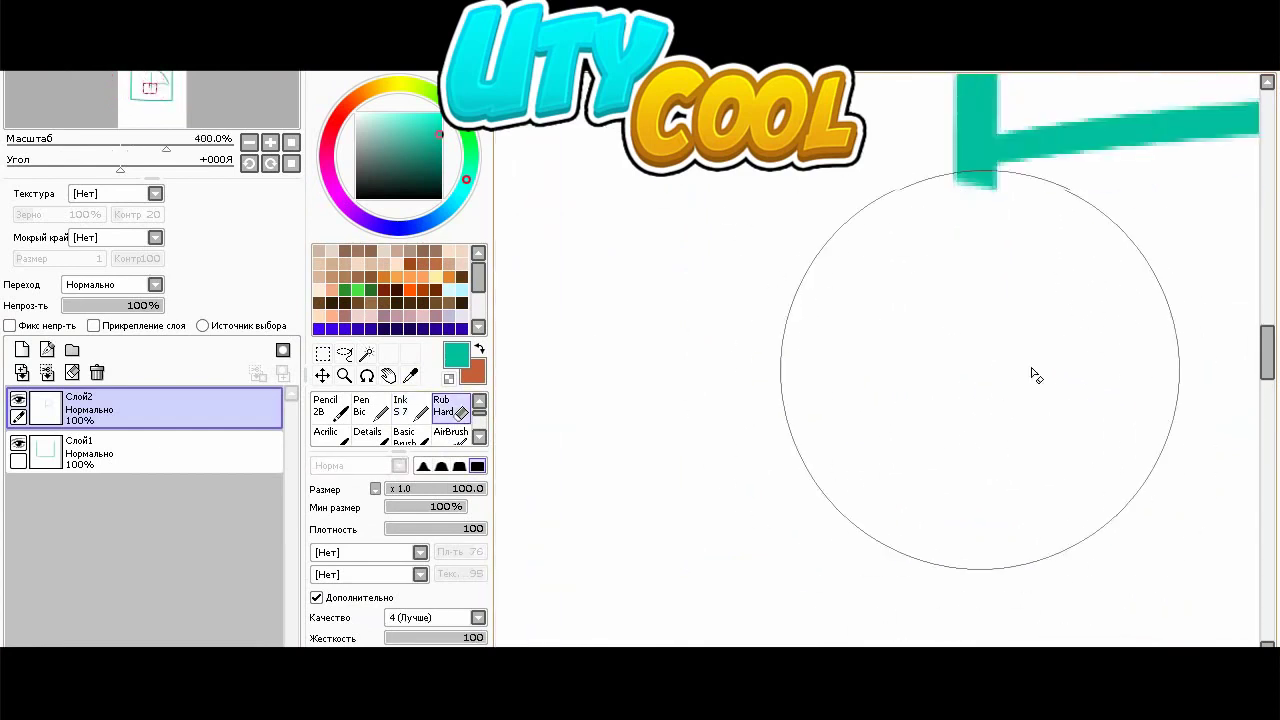
- Adjust the eye outline on Слой2 slightly with the transform and apply it
scroll(892, 381, "down", 5)
scroll(903, 400, "up", 1)
key("ctrl+t")
left_click_drag(879, 258, 882, 258)
key("Return")
- Copy the eye outline onto new layer Слой3, mirror it horizontally and place it in the face's left half
scroll(704, 522, "down", 1)
left_click_drag(754, 486, 1114, 194)
left_click(88, 38)
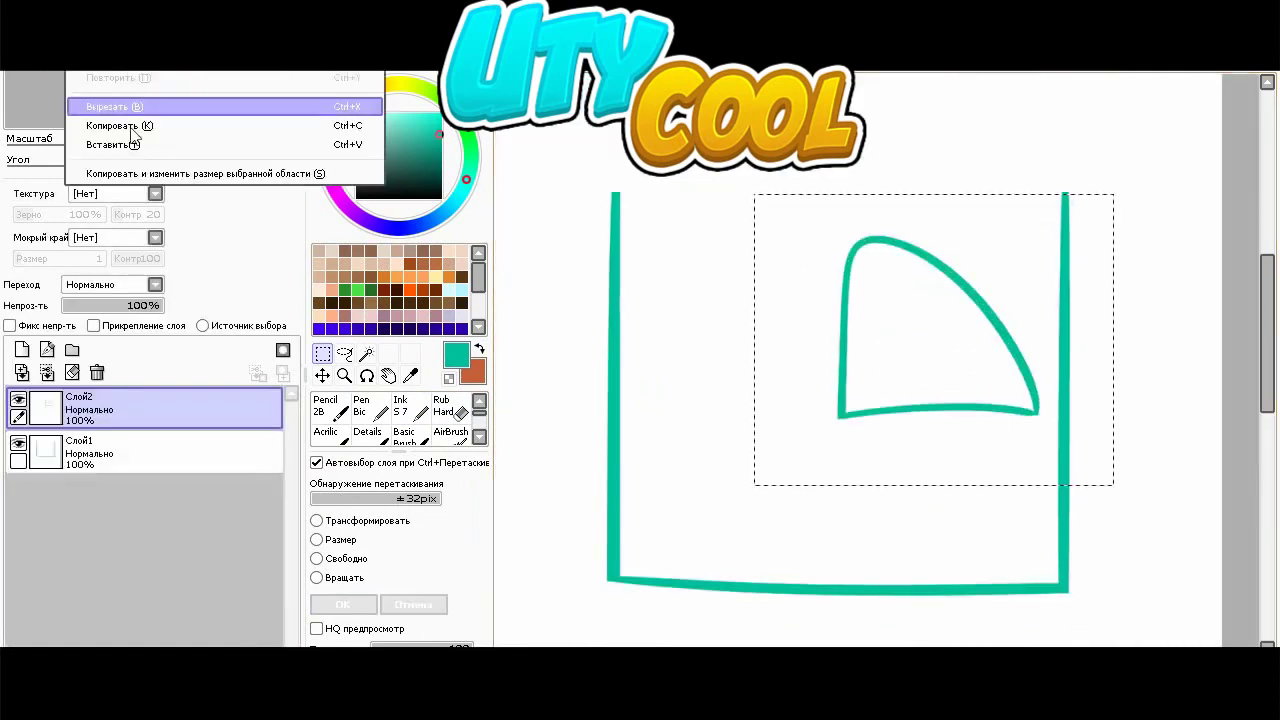
left_click(132, 145)
left_click(316, 540)
left_click_drag(935, 335, 728, 319)
left_click(343, 680)
scroll(755, 390, "up", 2)
mouse_move(762, 371)
left_mouse_down()
mouse_move(753, 385)
mouse_move(738, 374)
left_mouse_up()
scroll(885, 460, "down", 1)
key("Return")
- Move the right eye outline on Слой2 slightly to the right with the transform and apply it
left_click(150, 453)
key("ctrl+t")
left_click_drag(937, 392, 949, 394)
left_click(343, 604)
scroll(740, 465, "down", 3)
scroll(756, 462, "up", 2)
- Adjust the left eye outline on Слой3 with the resize transform and apply the transform on Слой2 as well
left_click(190, 412)
left_click(328, 540)
scroll(635, 438, "up", 1)
mouse_move(831, 232)
left_mouse_down()
mouse_move(817, 246)
mouse_move(876, 246)
left_mouse_up()
left_click(343, 604)
left_click(140, 452)
key("ctrl+t")
left_click(343, 604)
scroll(791, 523, "down", 6)
scroll(791, 523, "up", 5)
- Add Слой4 above Слой1, draw black pupil arcs in both eyes and erase their ends below the lower lids
left_click(150, 497)
left_click(22, 349)
left_click(411, 409)
scroll(734, 314, "up", 2)
mouse_move(872, 340)
left_mouse_down()
mouse_move(757, 437)
mouse_move(774, 474)
left_mouse_up()
mouse_move(985, 333)
left_mouse_down()
mouse_move(1098, 437)
mouse_move(1030, 463)
left_mouse_up()
left_click(451, 409)
mouse_move(720, 484)
left_mouse_down()
mouse_move(977, 526)
mouse_move(1107, 497)
left_mouse_up()
scroll(955, 480, "down", 5)
scroll(940, 465, "up", 6)
- Select the right eye's pupil arc and narrow it slightly with the resize transform
left_click(322, 353)
scroll(806, 371, "down", 1)
left_click_drag(914, 333, 1111, 512)
left_click(340, 540)
left_click_drag(1074, 422, 1060, 420)
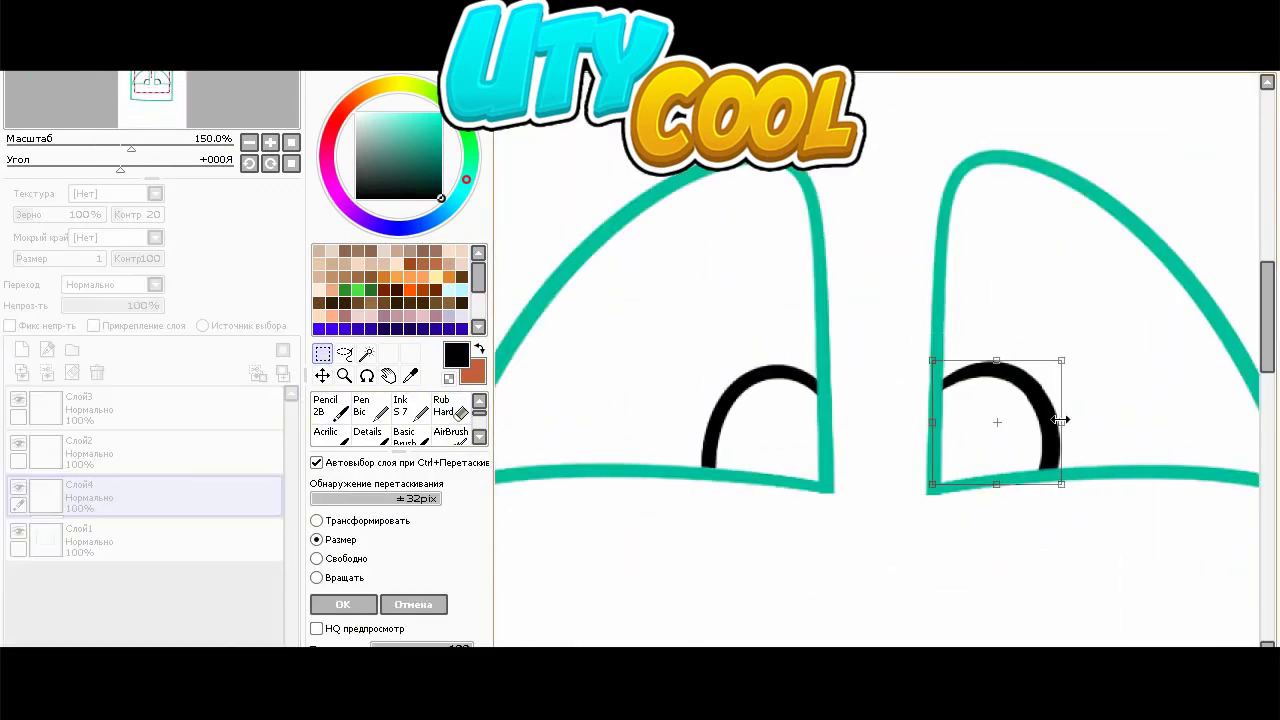
left_click(345, 606)
- Try to draw a larger black pupil arc in the left eye on Слой4 with the Ink brush at size 46
scroll(731, 501, "down", 5)
scroll(731, 501, "up", 2)
key("ctrl+Tab")
key("ctrl+Tab")
scroll(746, 391, "up", 1)
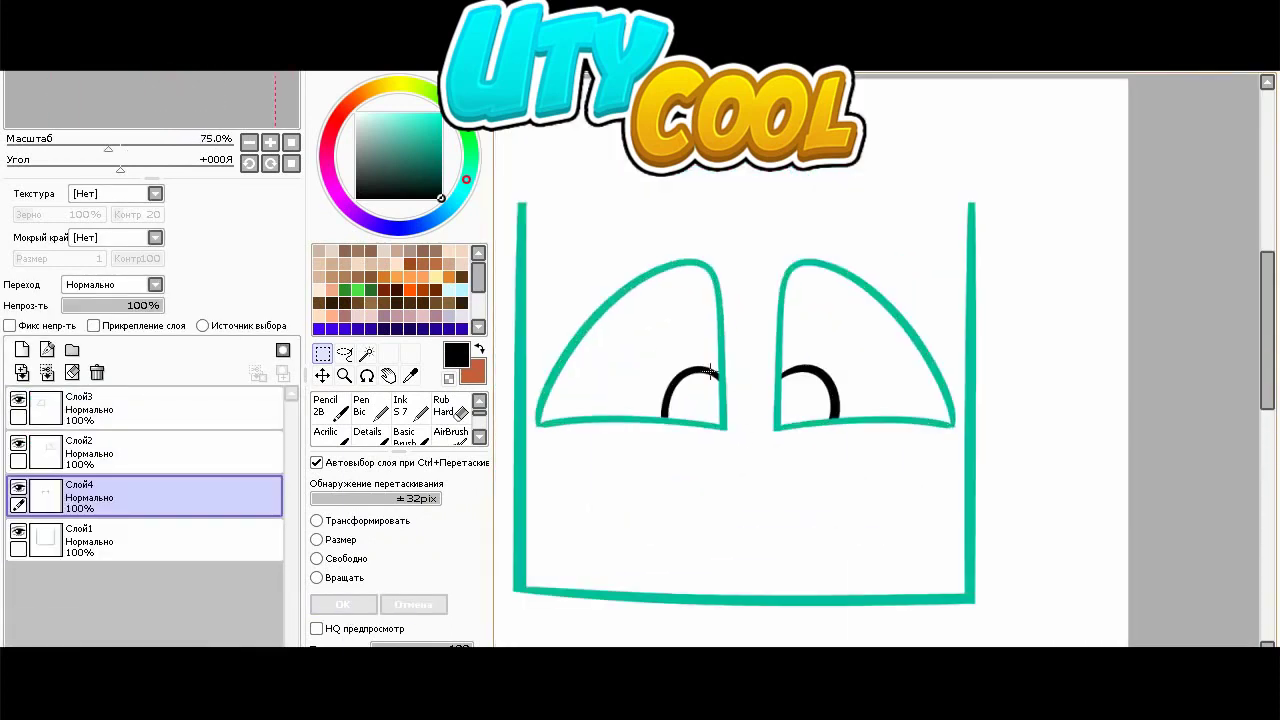
left_click_drag(432, 148, 471, 139)
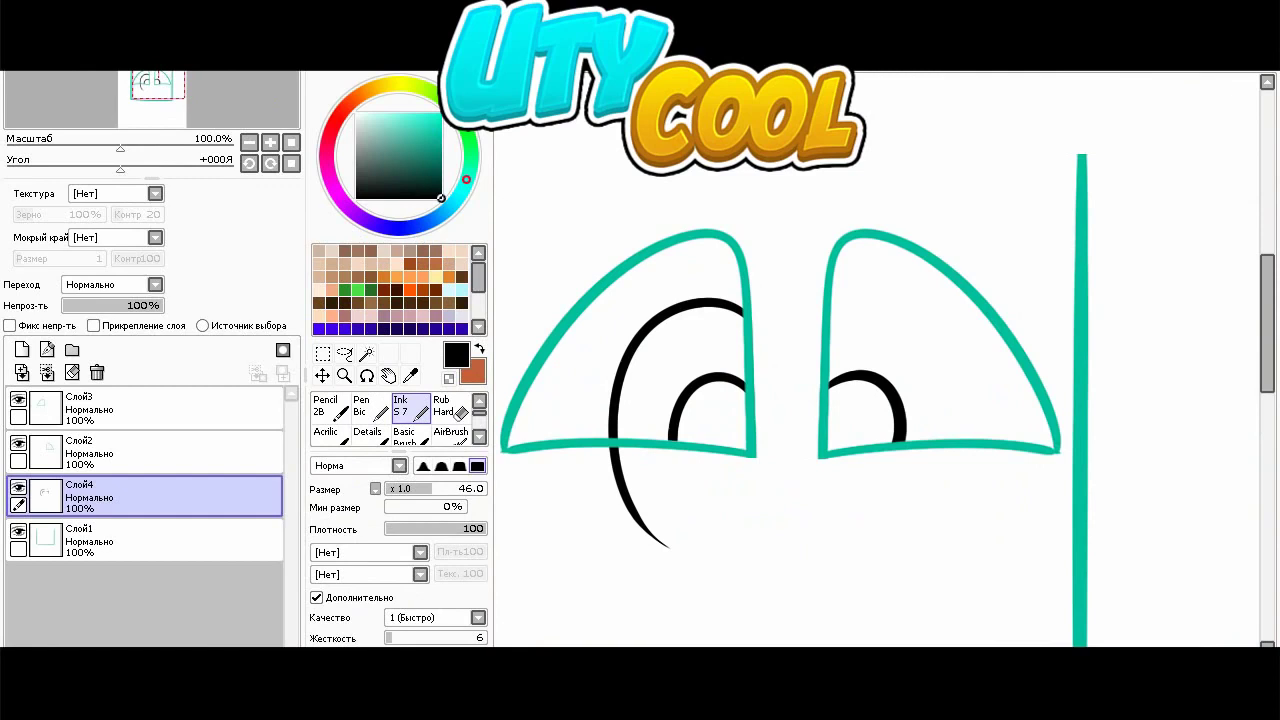
key("ctrl+z")
- Select the left eye's pupil arc and enlarge it up and outward with the resize transform
left_click(322, 353)
left_click_drag(613, 325, 775, 485)
left_click(315, 541)
left_click_drag(667, 370, 620, 327)
left_click_drag(685, 447, 686, 450)
left_click(343, 605)
- Enlarge the right eye's pupil arc up and outward to match the left one and apply the transform
left_click_drag(929, 351, 804, 489)
left_click(316, 542)
left_click_drag(908, 370, 943, 331)
key("Return")
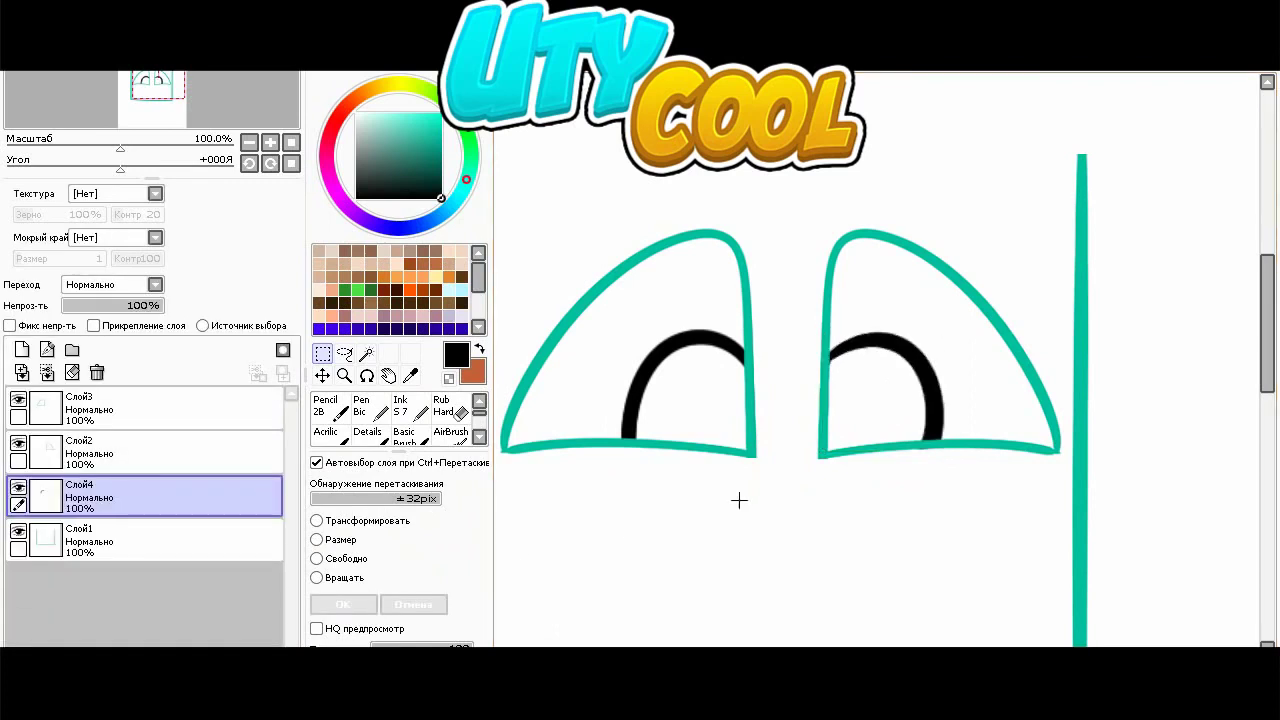
- Add Слой5 above Слой3 and paint a thick black upper eyelid along the left eye outline with the Ink brush at size 24
scroll(757, 324, "down", 2)
left_click(167, 438)
left_click(160, 412)
left_click(22, 350)
left_click(424, 416)
scroll(688, 298, "up", 2)
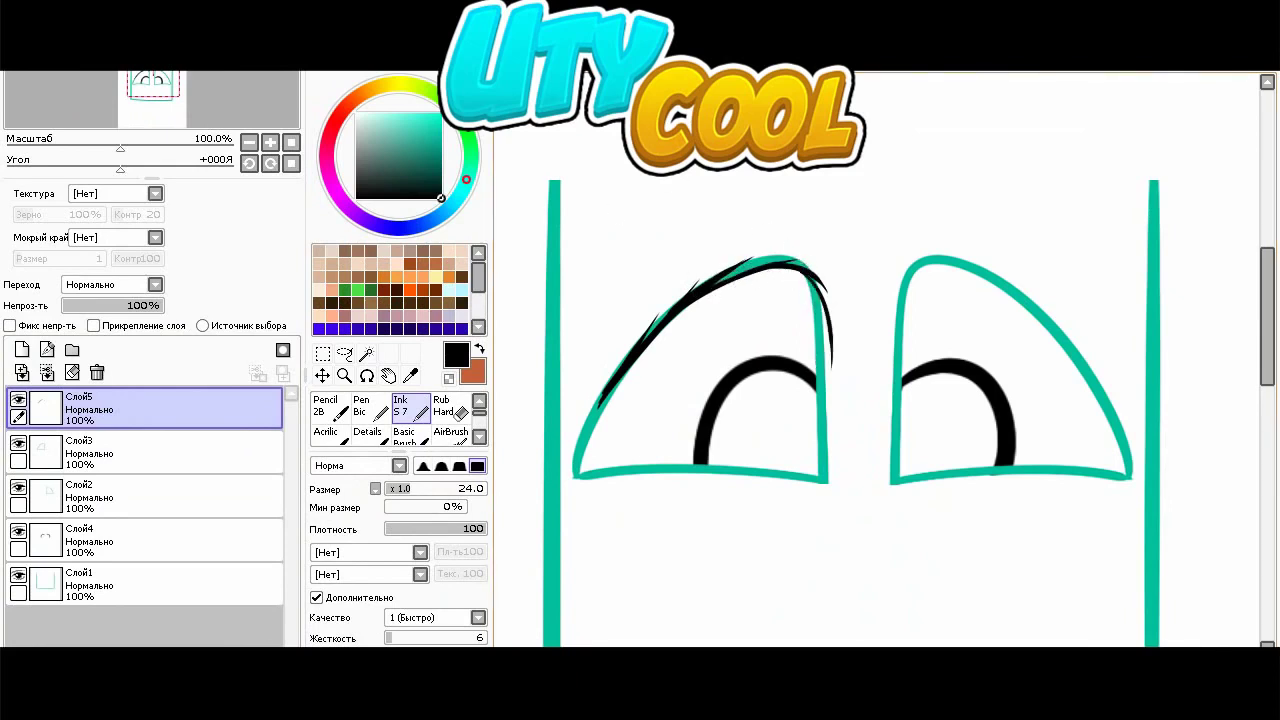
key("e")
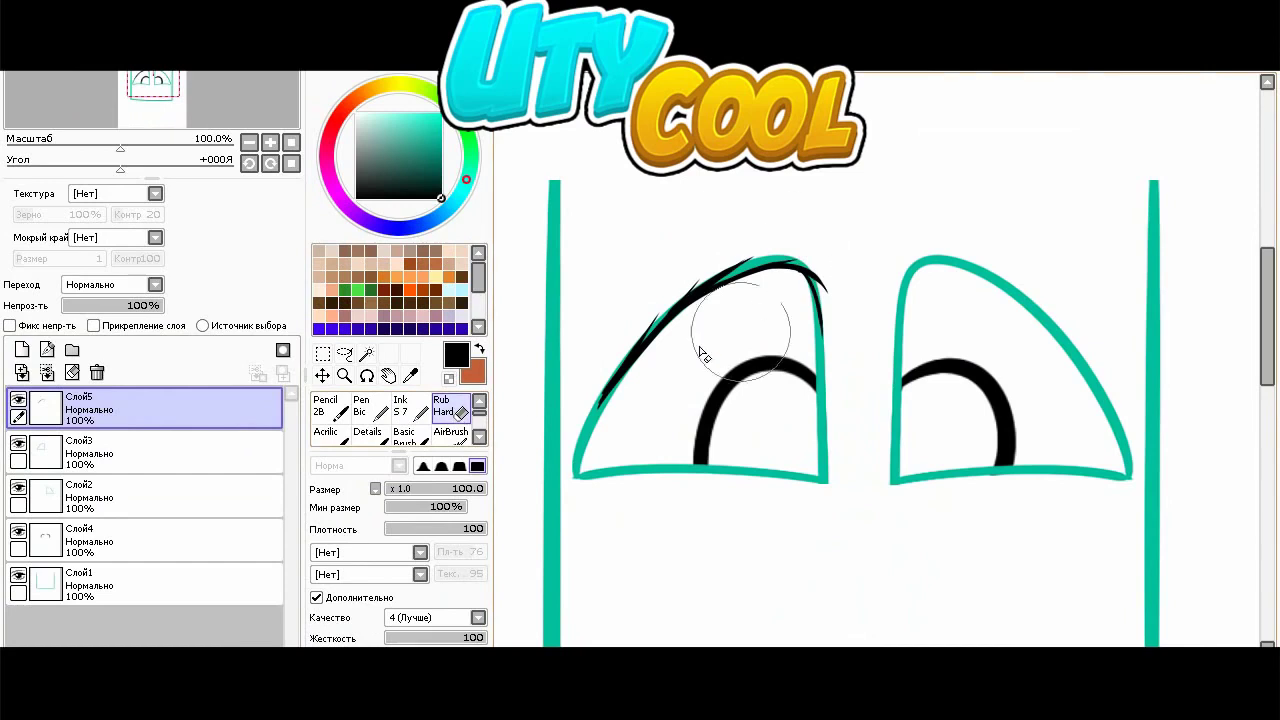
left_click(420, 418)
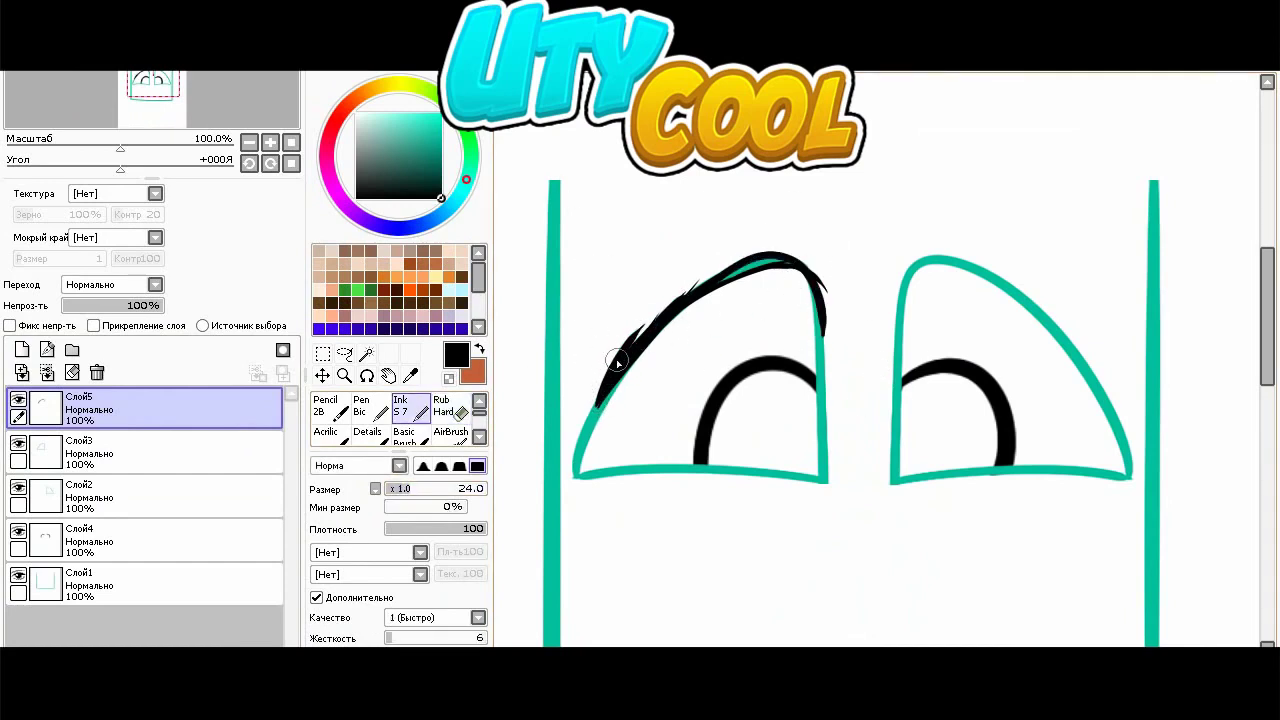
left_click_drag(735, 258, 828, 241)
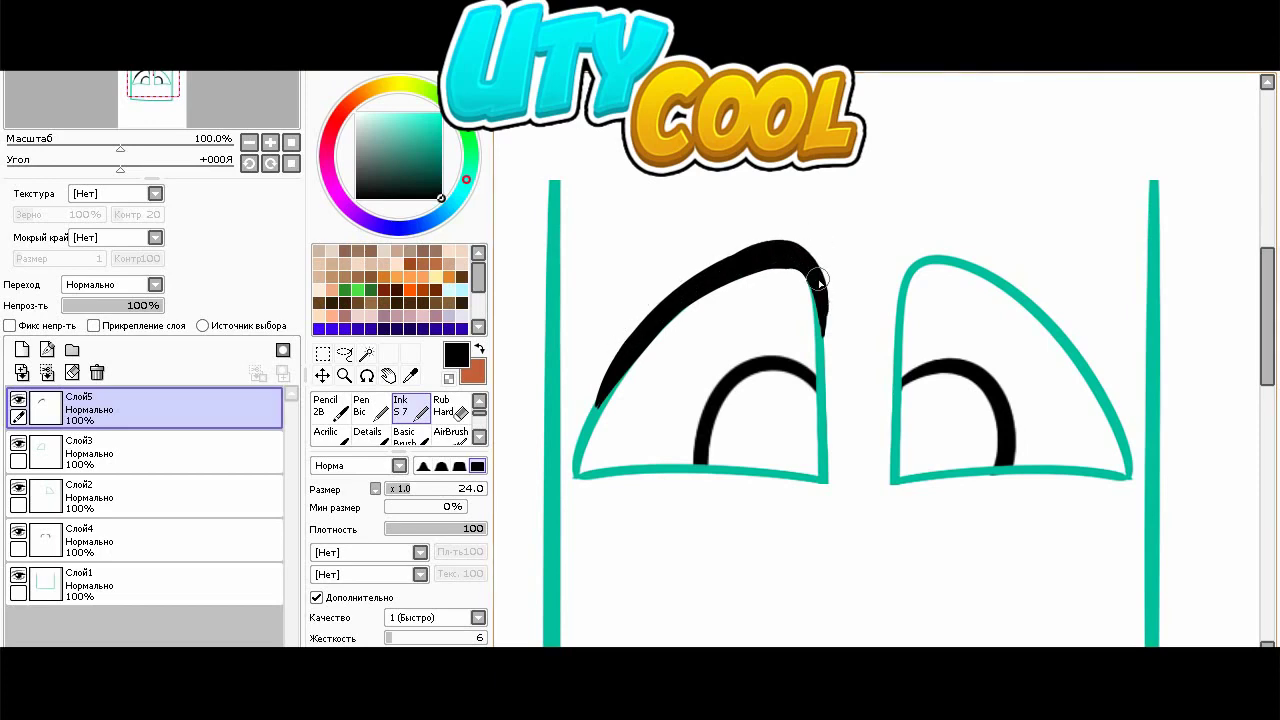
- Enlarge the black eyelid on Слой5 slightly upward and outward with the resize transform and apply it
left_click_drag(680, 330, 641, 437)
left_click(322, 354)
left_click(330, 540)
left_click_drag(667, 372, 659, 352)
left_click_drag(779, 431, 783, 425)
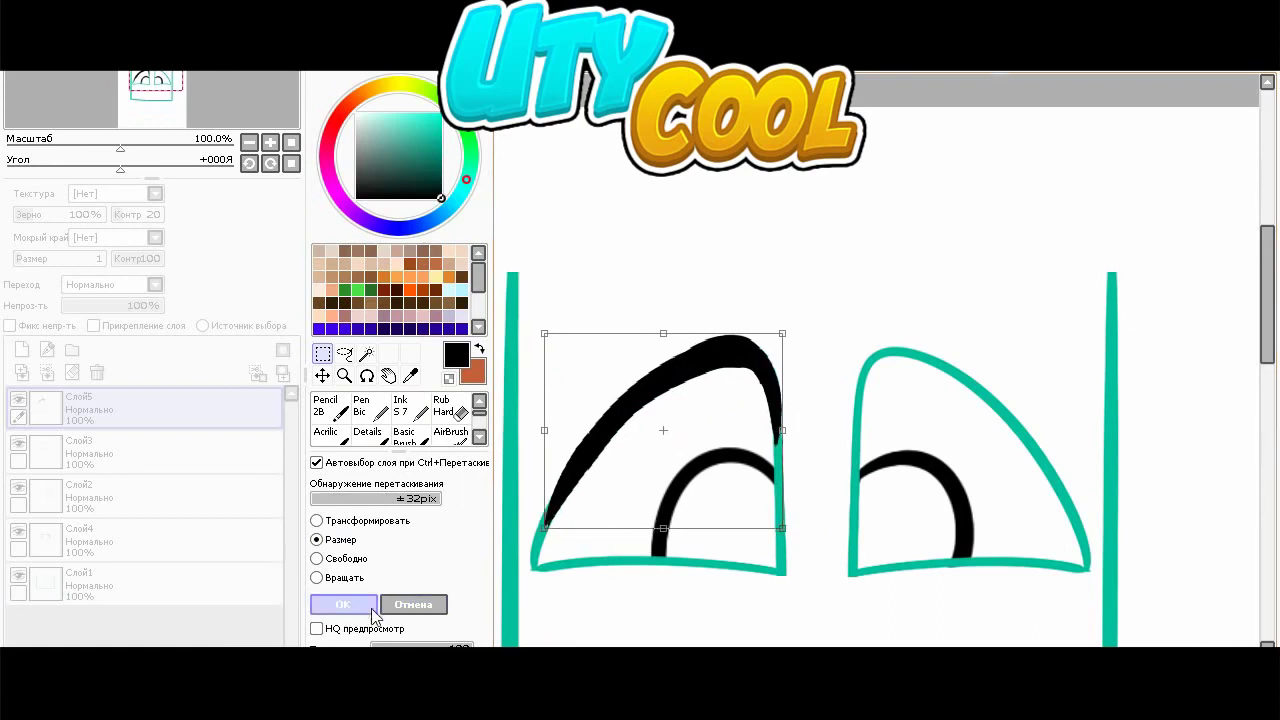
left_click(371, 607)
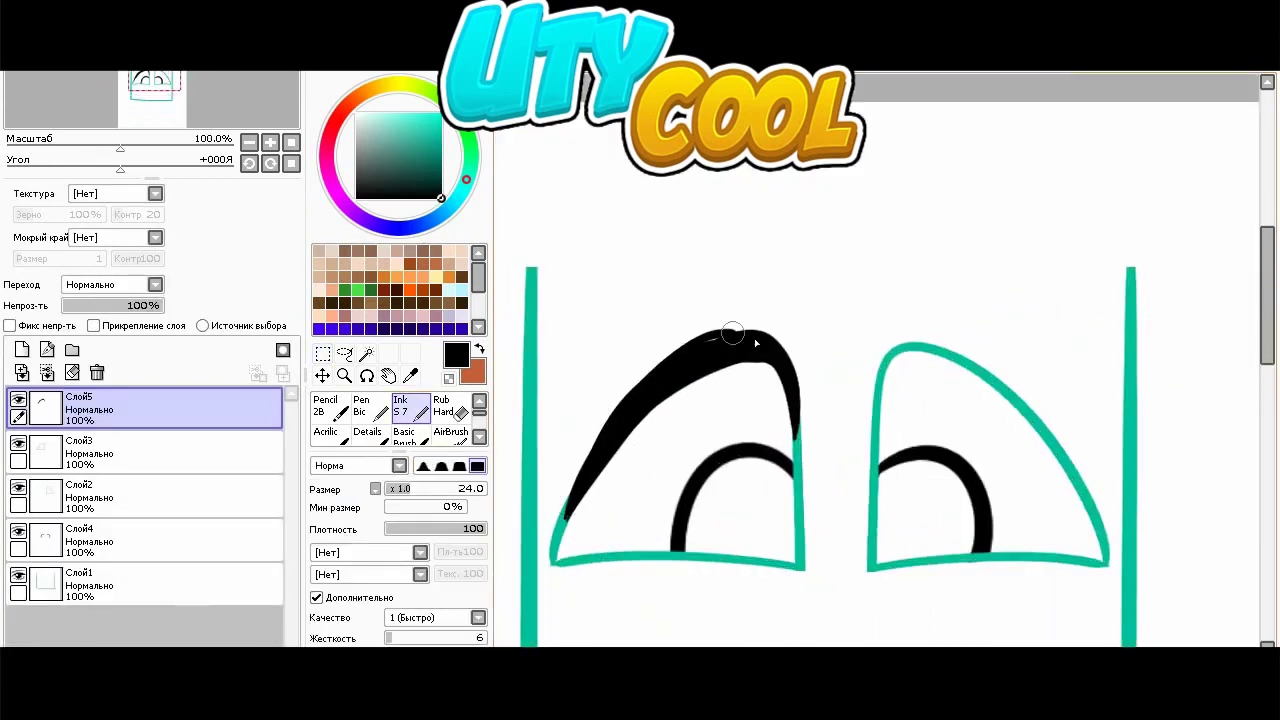
- Thicken the left eyelid's upper edge with the Ink brush at size 24 and smooth it with the hard eraser at size 16
left_click_drag(604, 431, 757, 331)
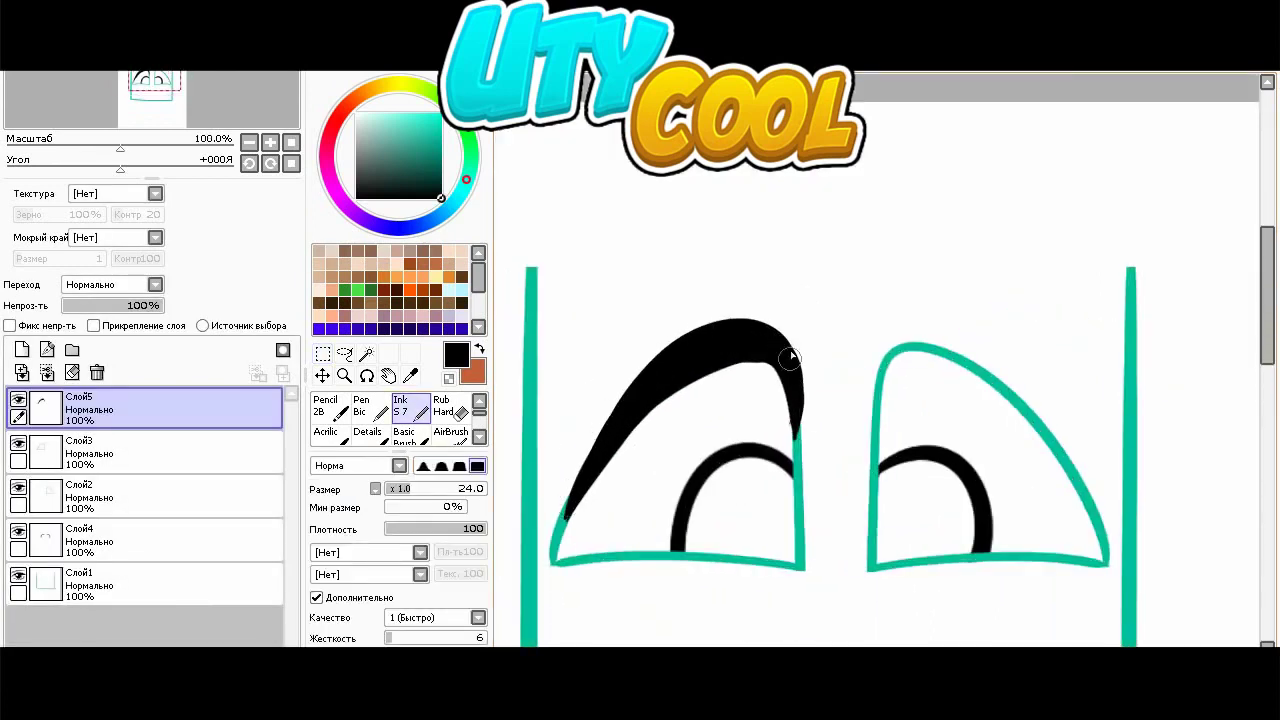
key("e")
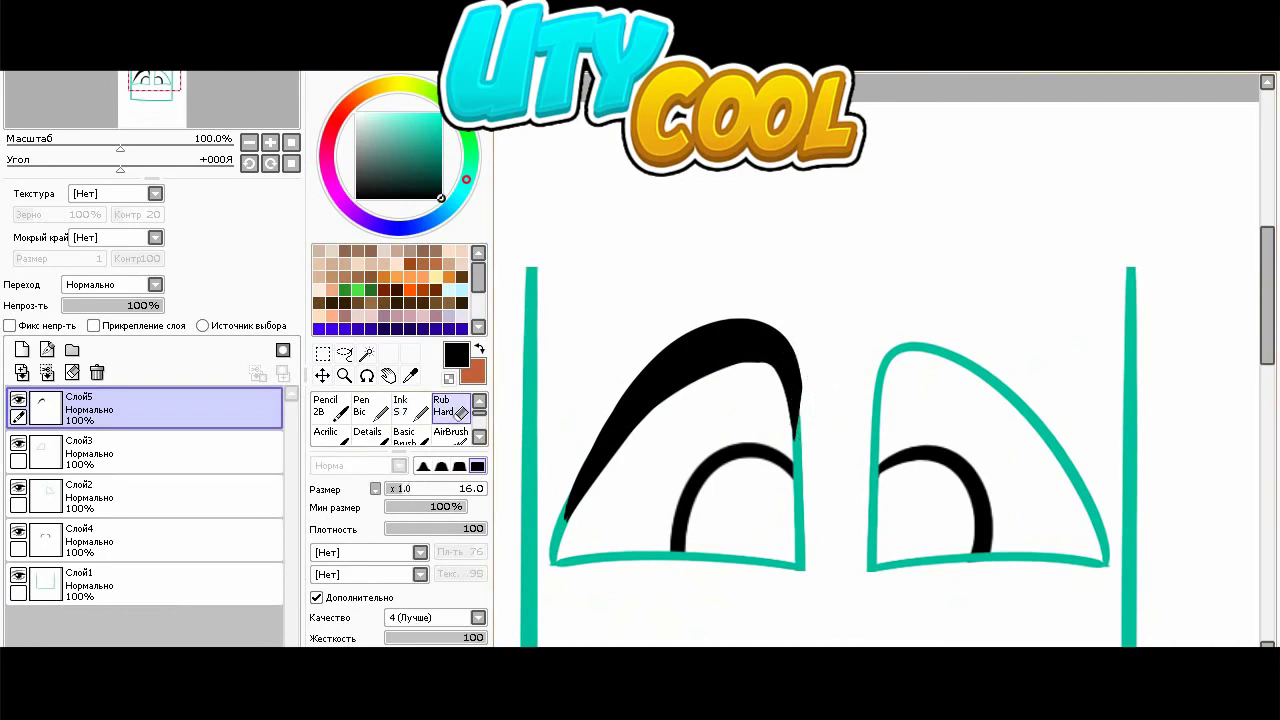
left_click_drag(650, 388, 716, 285)
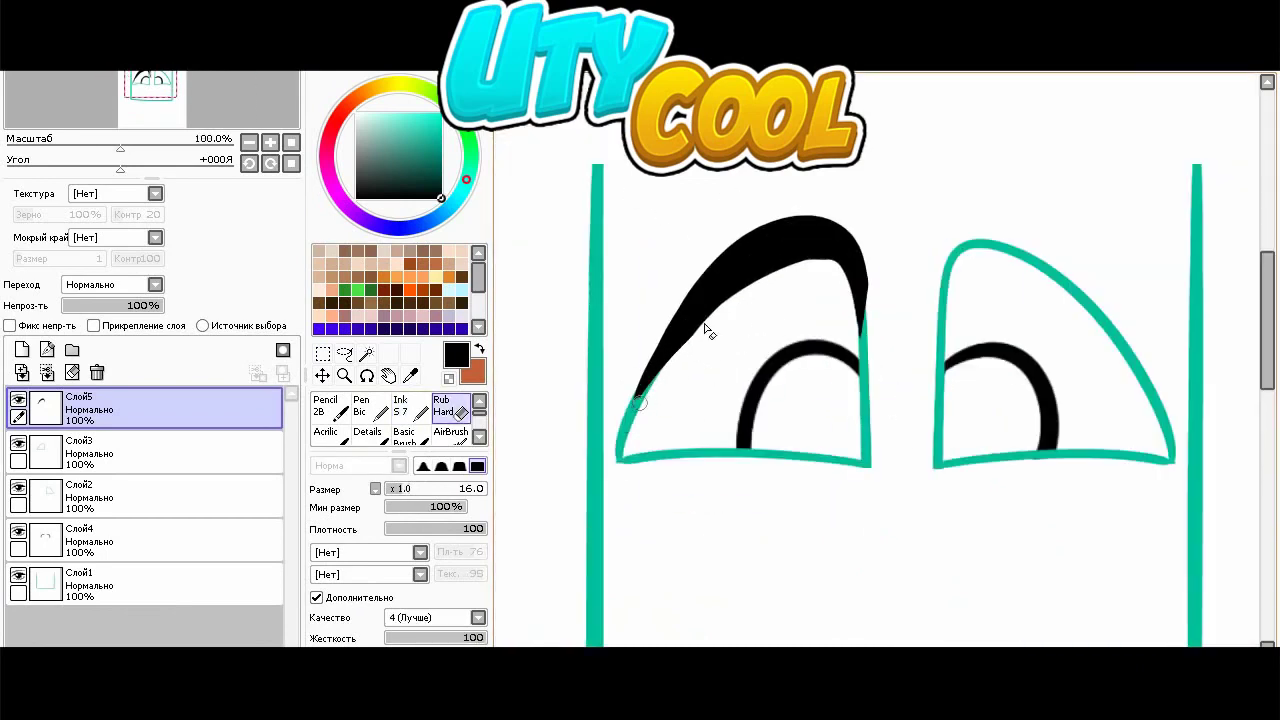
scroll(708, 304, "down", 1)
scroll(838, 262, "up", 3)
scroll(815, 464, "down", 3)
- Select the left black eyelid and copy it onto new layer Слой6
left_click(322, 354)
left_click_drag(626, 197, 923, 422)
left_click(90, 48)
left_click(110, 126)
left_click(90, 48)
left_click(110, 143)
- Mirror the copied eyelid on Слой6, fit it over the right eye outline, apply the transform and clear the selection
key("ctrl+t")
left_click_drag(667, 305, 1019, 305)
scroll(977, 339, "up", 2)
mouse_move(915, 338)
left_mouse_down()
mouse_move(977, 339)
mouse_move(916, 329)
left_mouse_up()
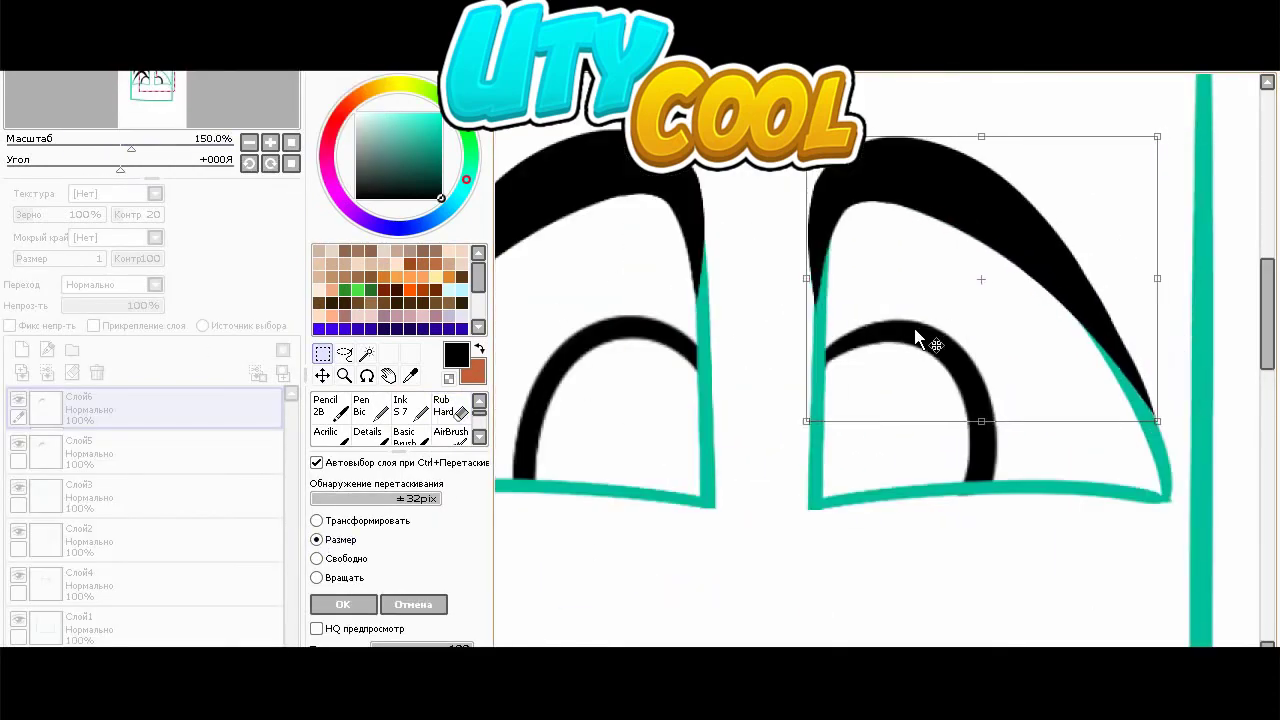
scroll(742, 454, "down", 1)
left_click_drag(843, 363, 842, 363)
left_click(362, 602)
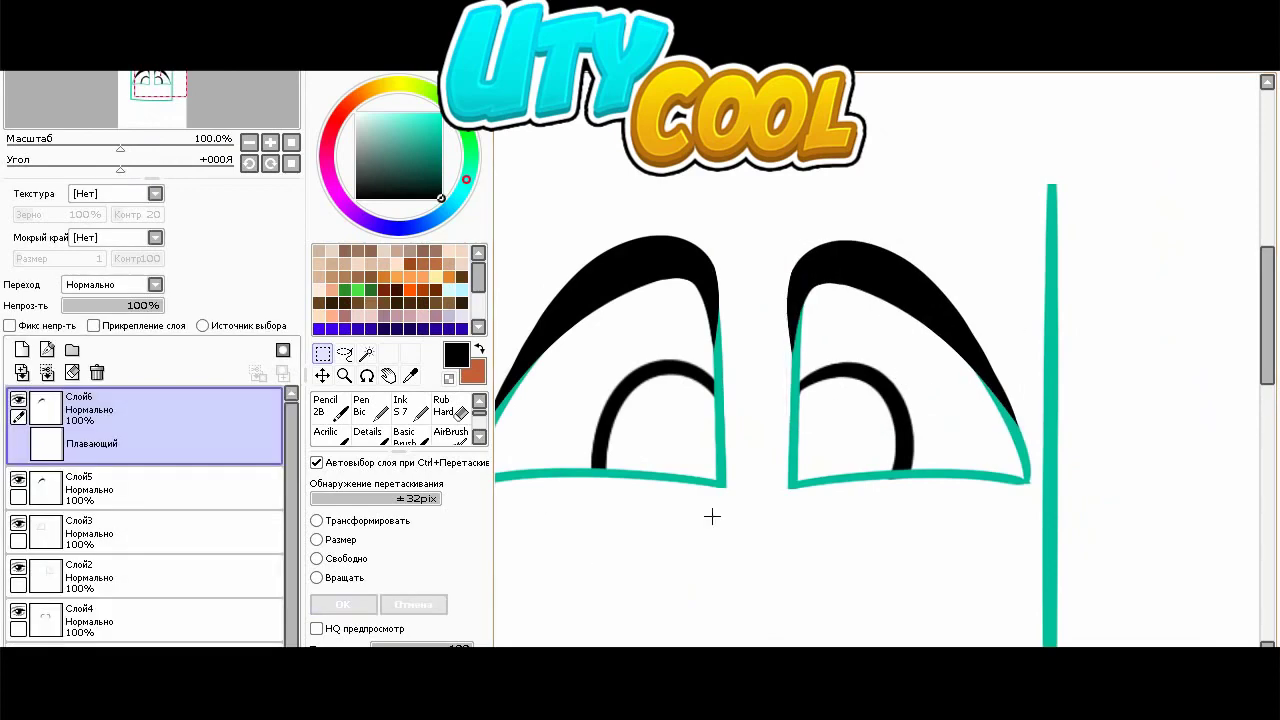
left_click(711, 517)
scroll(780, 474, "down", 6)
scroll(776, 495, "up", 2)
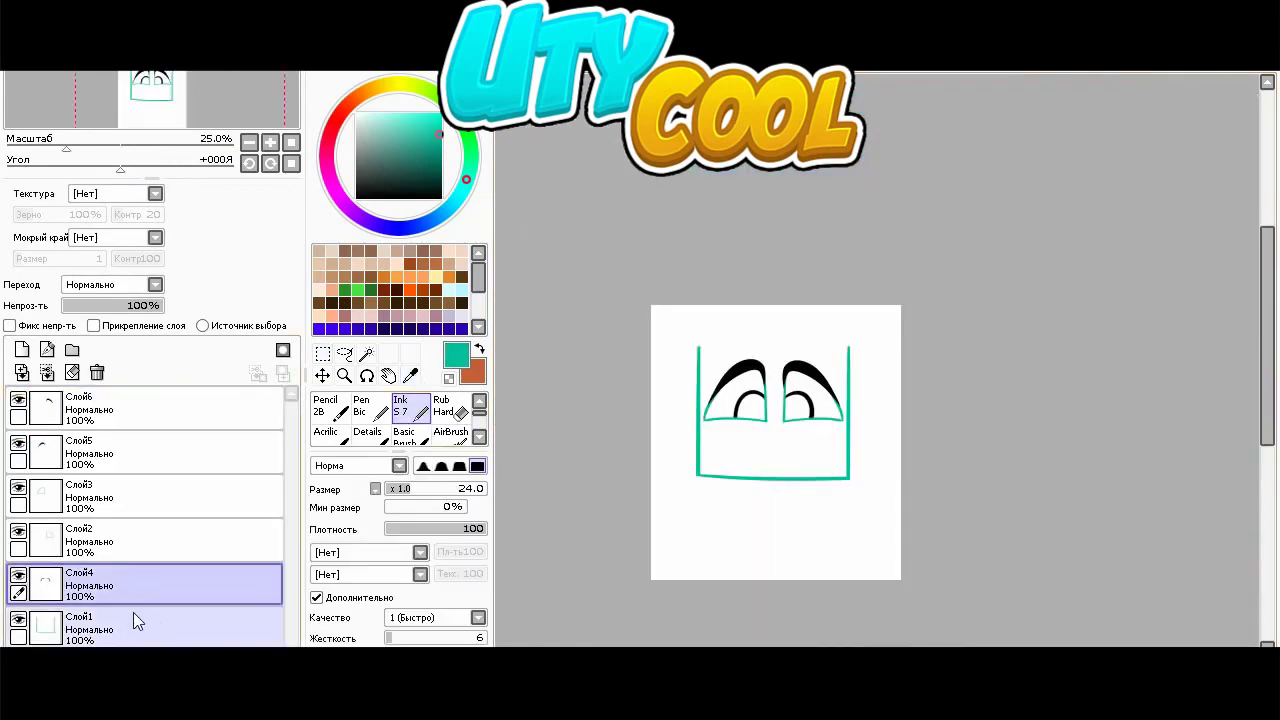
- Try to draw a wavy teal mouth below the eyes on new layer Слой7
scroll(995, 449, "up", 3)
scroll(929, 287, "up", 1)
scroll(605, 185, "down", 1)
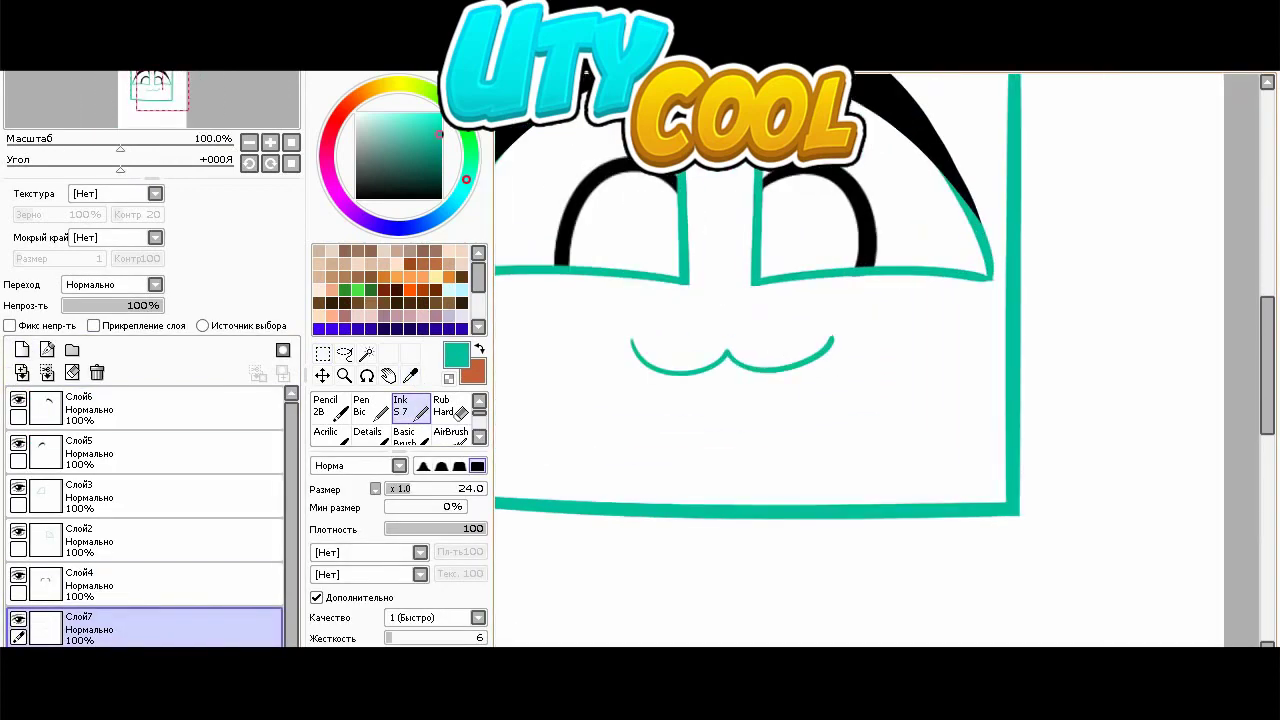
scroll(660, 295, "down", 1)
key("ctrl+z")
- Draw a teal smiling mouth with a curved lower lip below the eyes on Слой7 with the Ink brush at size 24
left_click_drag(535, 311, 817, 340)
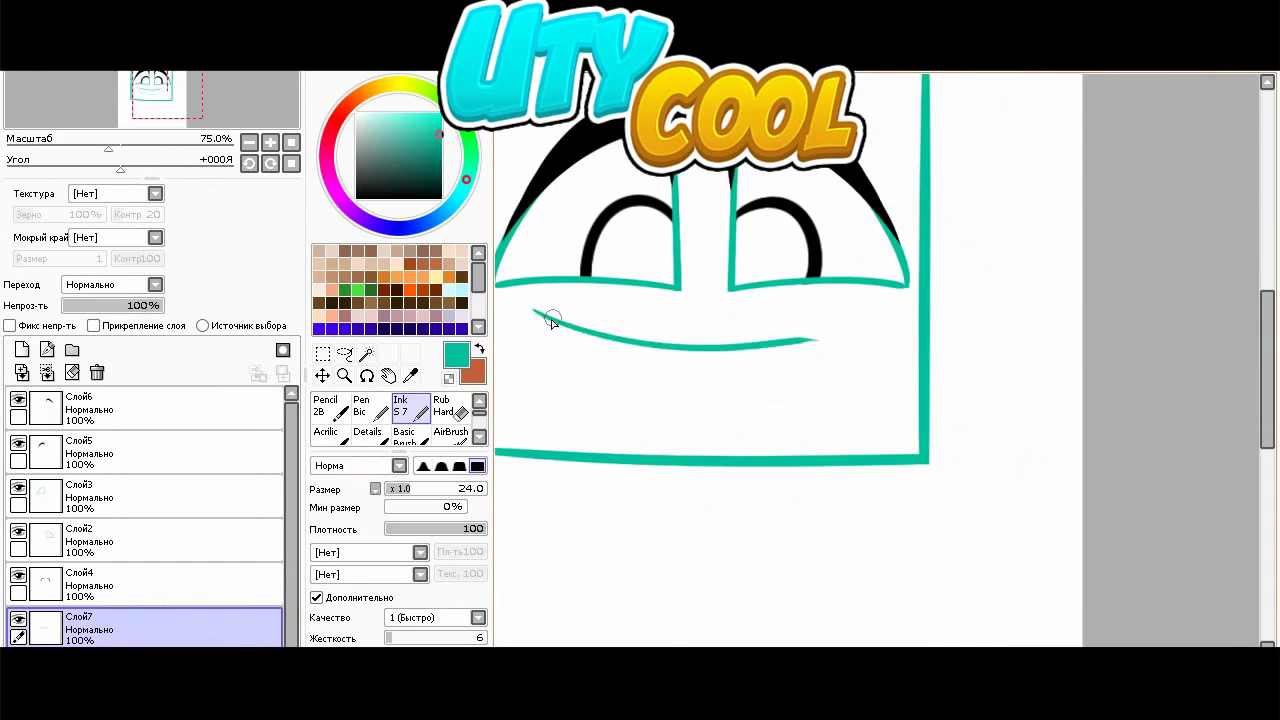
scroll(671, 323, "up", 2)
left_click_drag(808, 345, 795, 422)
scroll(788, 314, "down", 1)
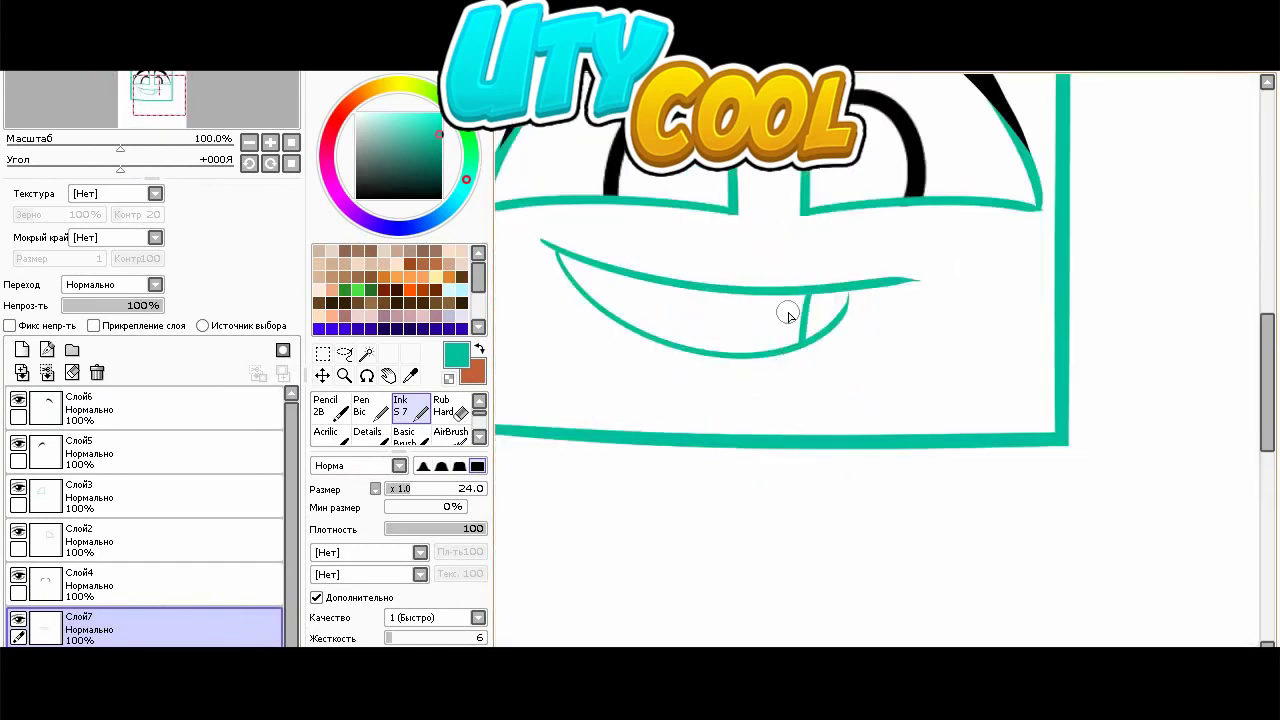
- Add Слой8 below Слой7, draw light grey teeth lines inside the mouth and tidy them with the hard eraser
left_click(22, 349)
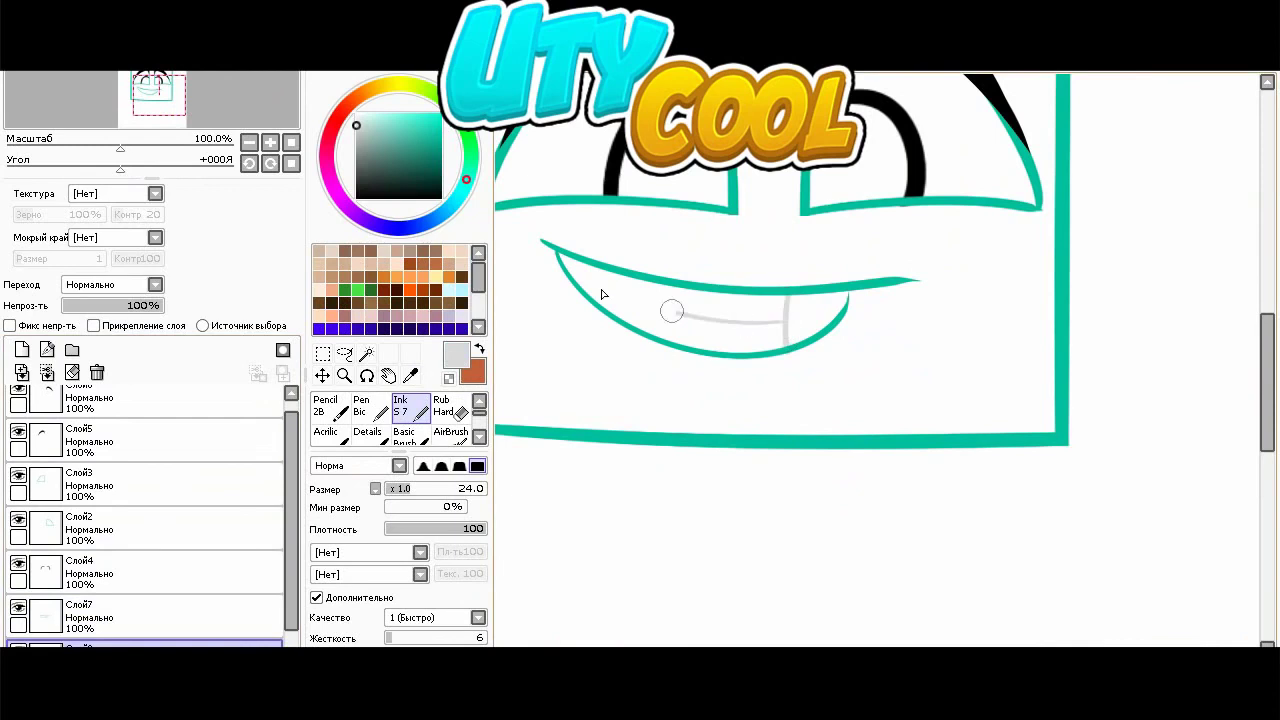
left_click(445, 412)
scroll(800, 335, "down", 4)
scroll(811, 340, "up", 5)
scroll(203, 566, "down", 1)
- Erase the upper part of the lower lip's right end on Слой7 with the hard eraser at size 16
left_click(203, 566)
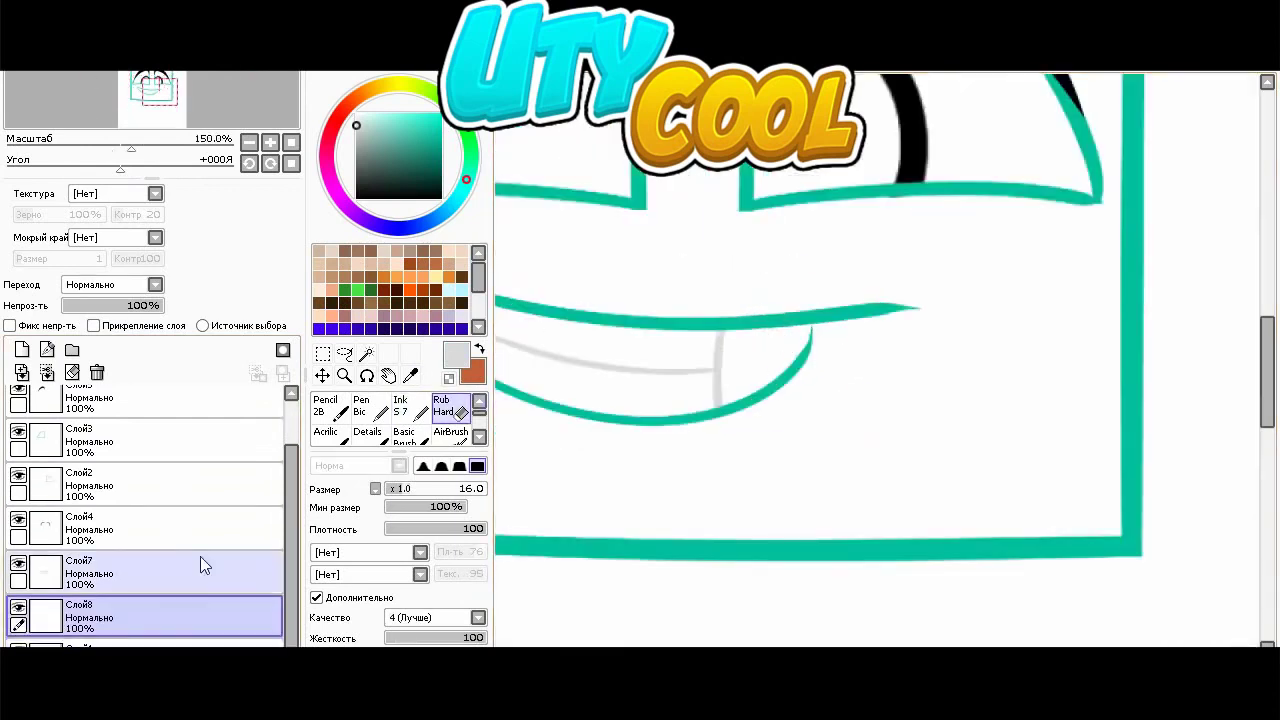
scroll(815, 340, "up", 2)
left_click_drag(778, 344, 822, 330)
scroll(878, 358, "down", 5)
scroll(888, 342, "up", 3)
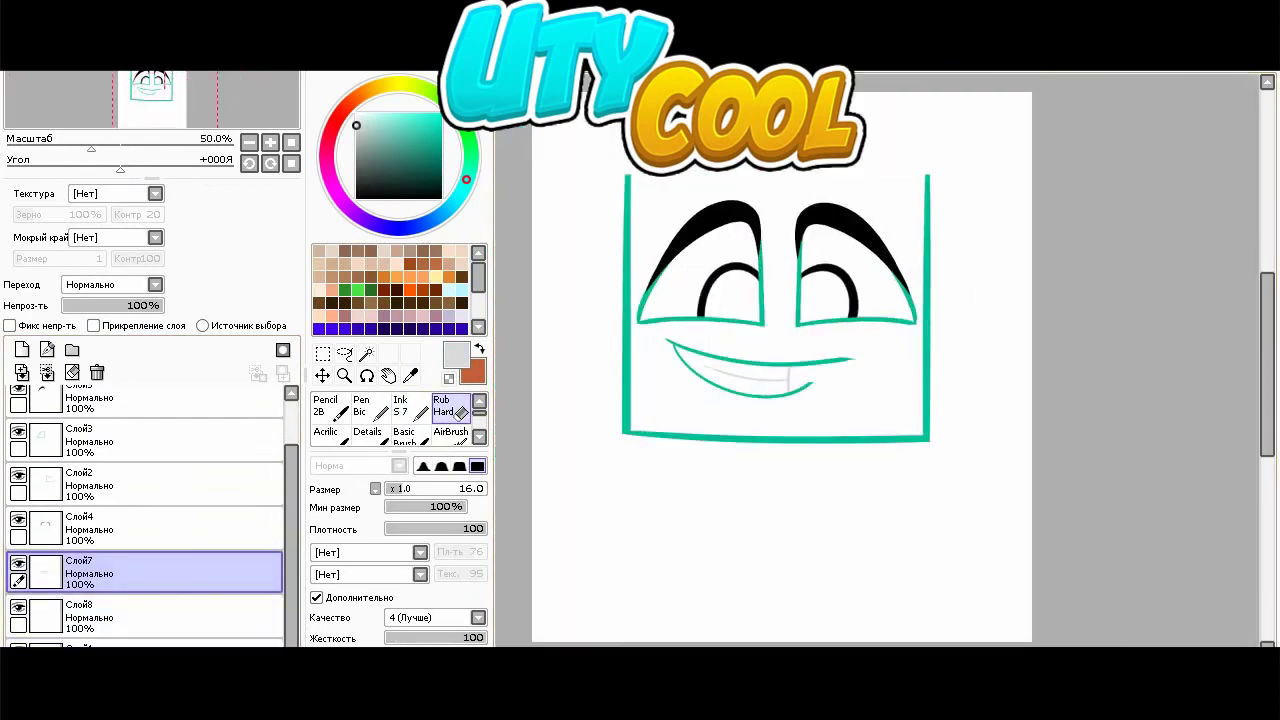
- Add Слой9 above Слой6 and pick the light grey of the teeth lines for the Ink brush
scroll(200, 490, "up", 1)
left_click(80, 418)
left_click(22, 349)
left_click(400, 405)
scroll(830, 360, "up", 8)
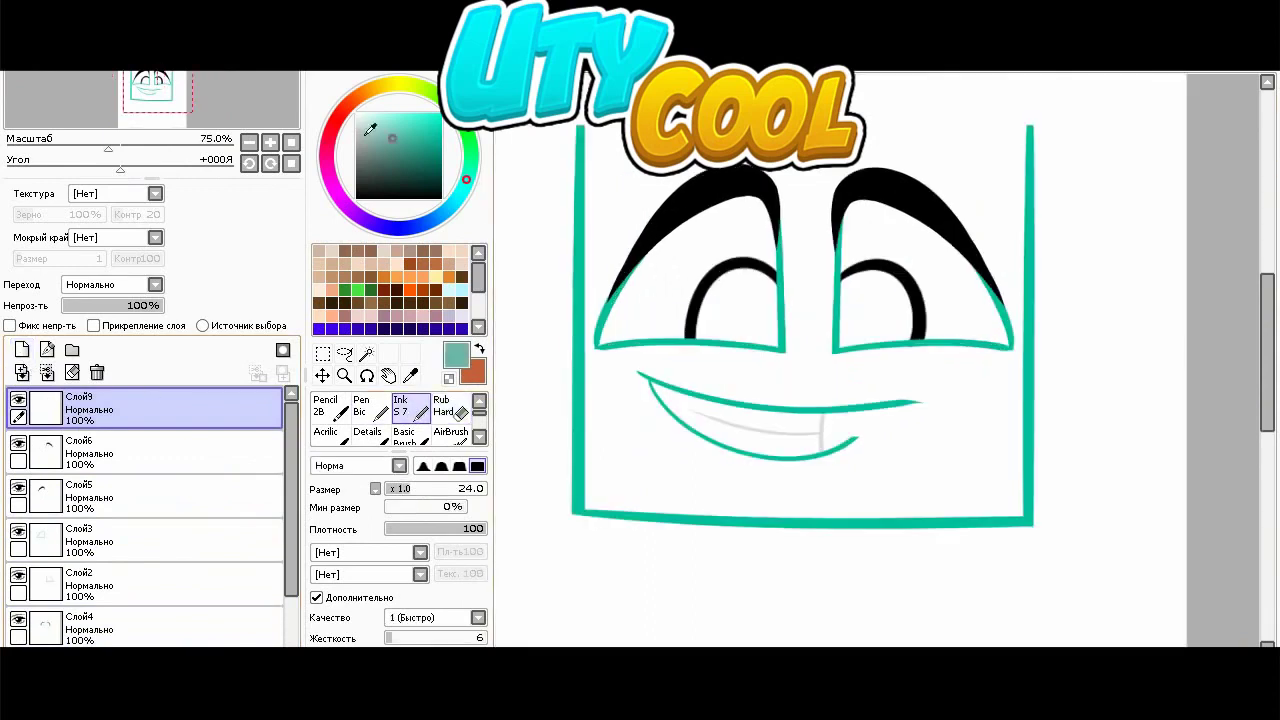
scroll(830, 360, "down", 7)
scroll(651, 344, "down", 1)
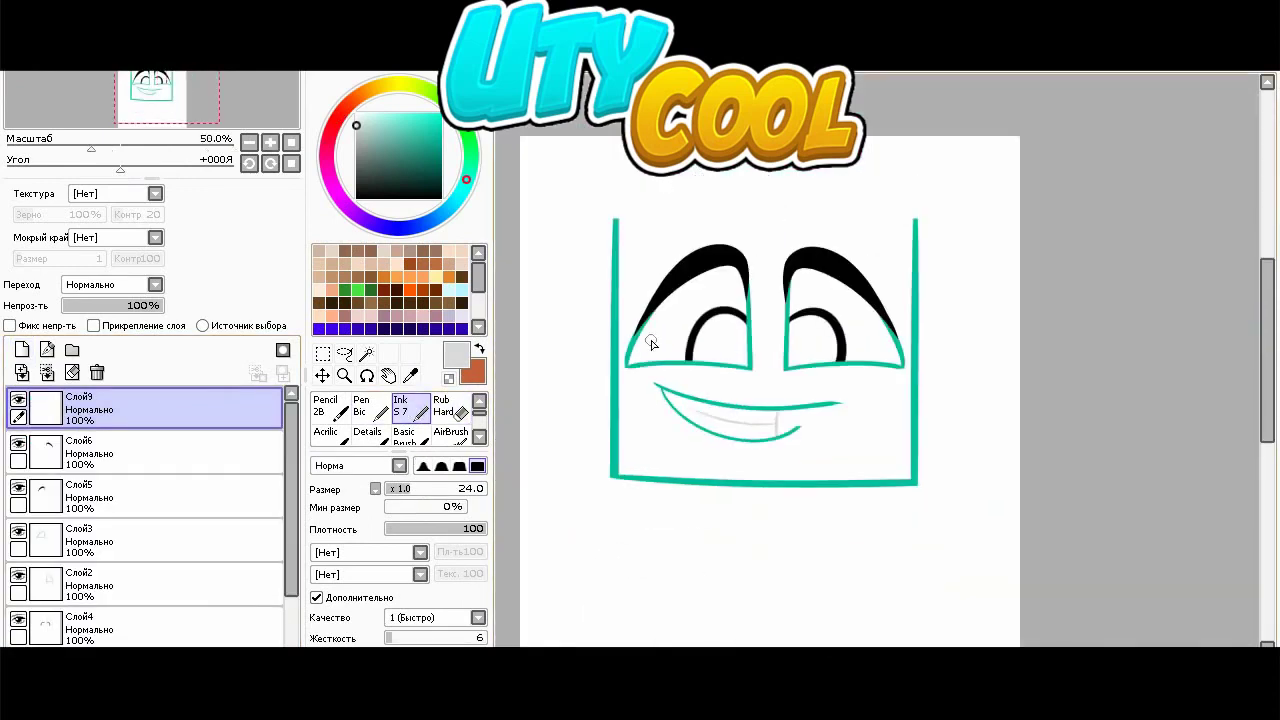
- Try light grey outline strokes around the head and across the forehead on Слой9, undoing each one
left_click_drag(597, 294, 972, 195)
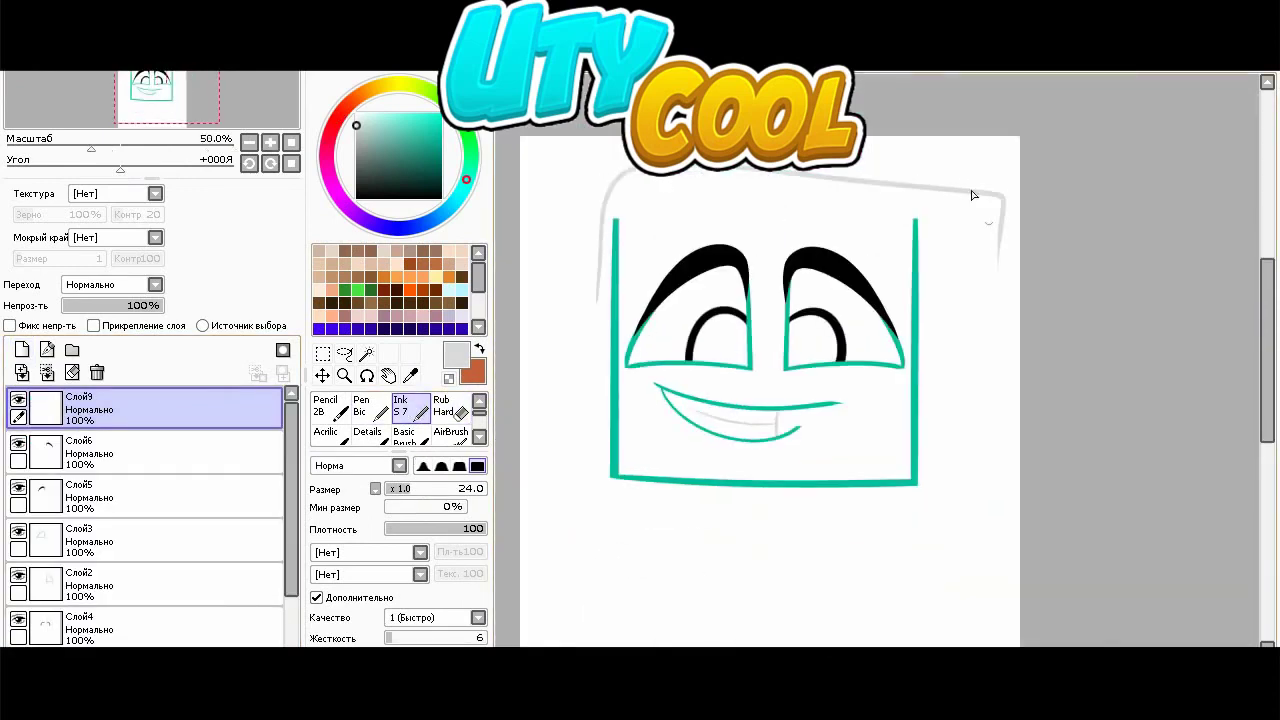
key("ctrl+z")
left_click_drag(604, 172, 600, 269)
key("ctrl+z")
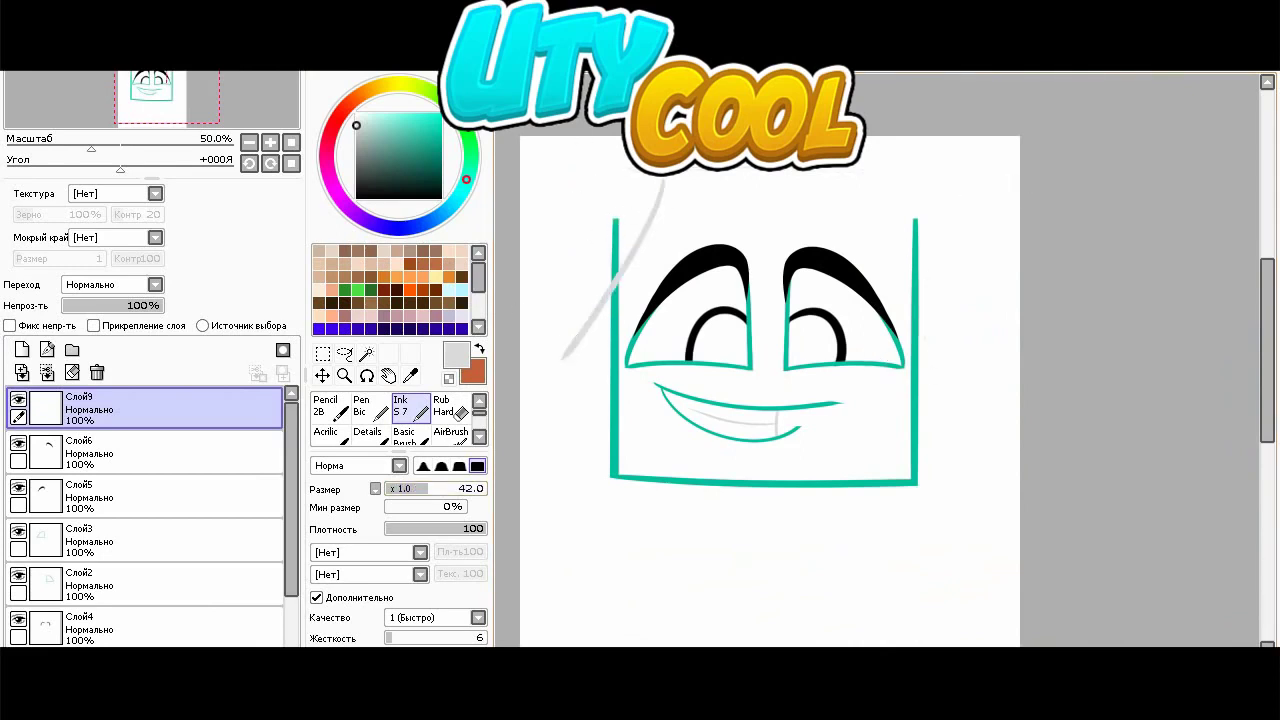
key("ctrl+z")
left_click_drag(654, 258, 942, 268)
key("ctrl+z")
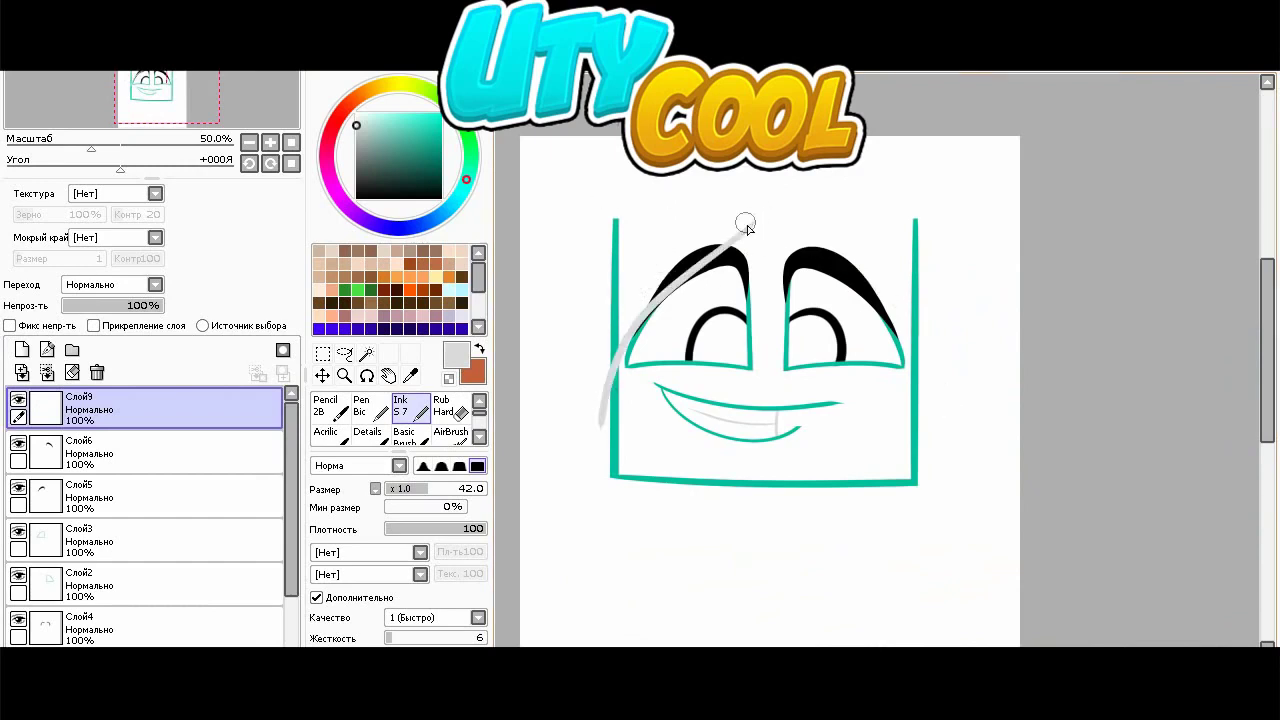
- Draw light grey lines from the forehead's centre down both sides of the face on Слой9 and trim their ends with the hard eraser
left_click_drag(764, 215, 905, 330)
left_click(441, 404)
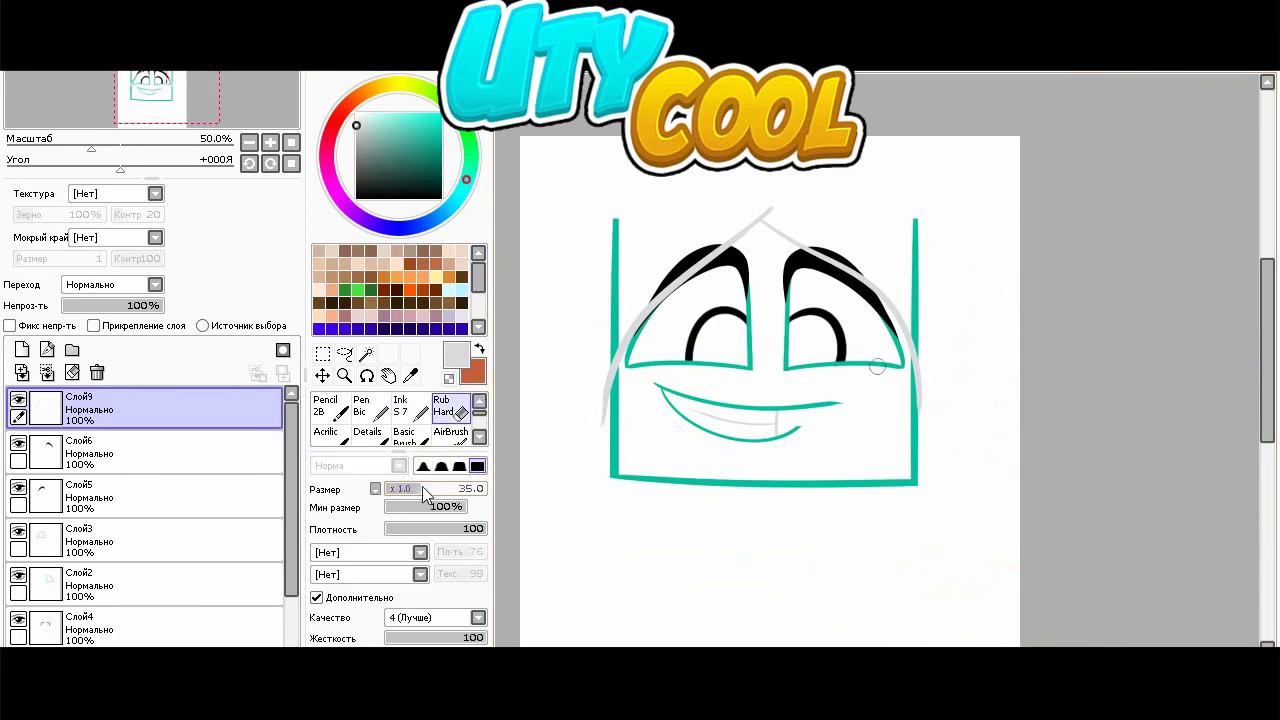
- Draw light grey vertical sides and a rounded top around the head on Слой9 with the Ink brush at size 42
left_click(414, 410)
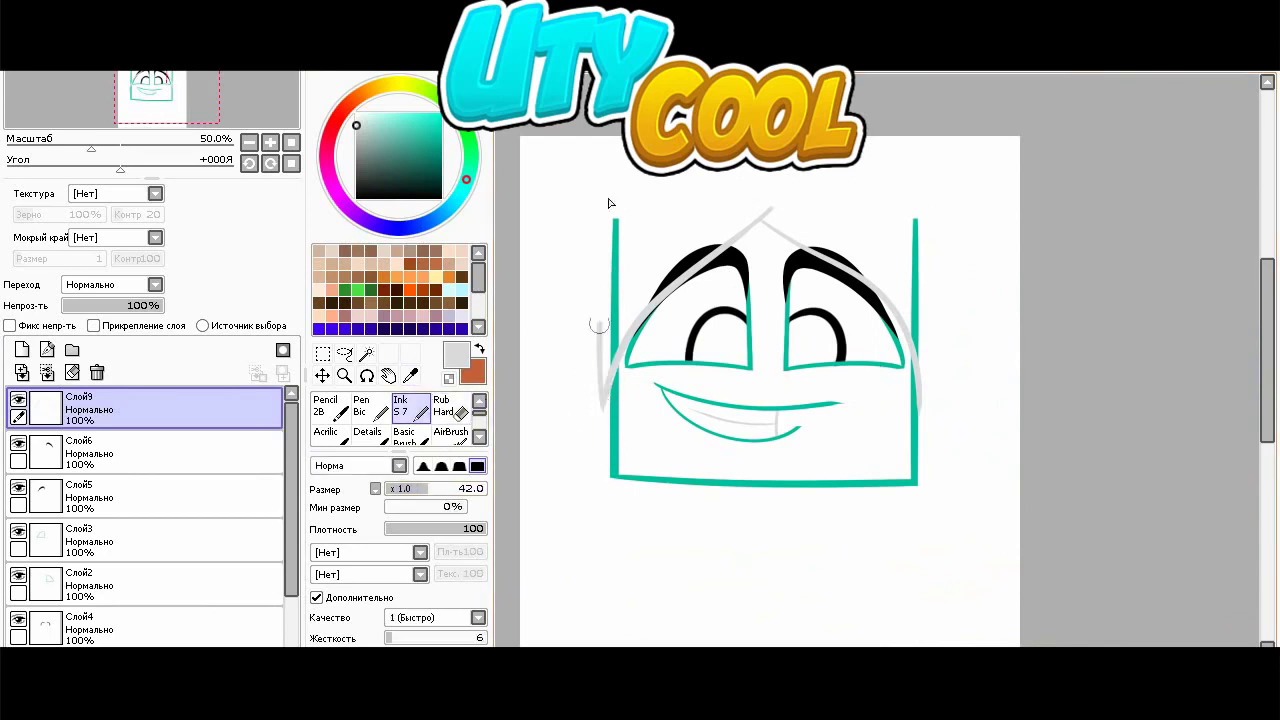
left_click_drag(605, 146, 593, 476)
key("ctrl+z")
key("e")
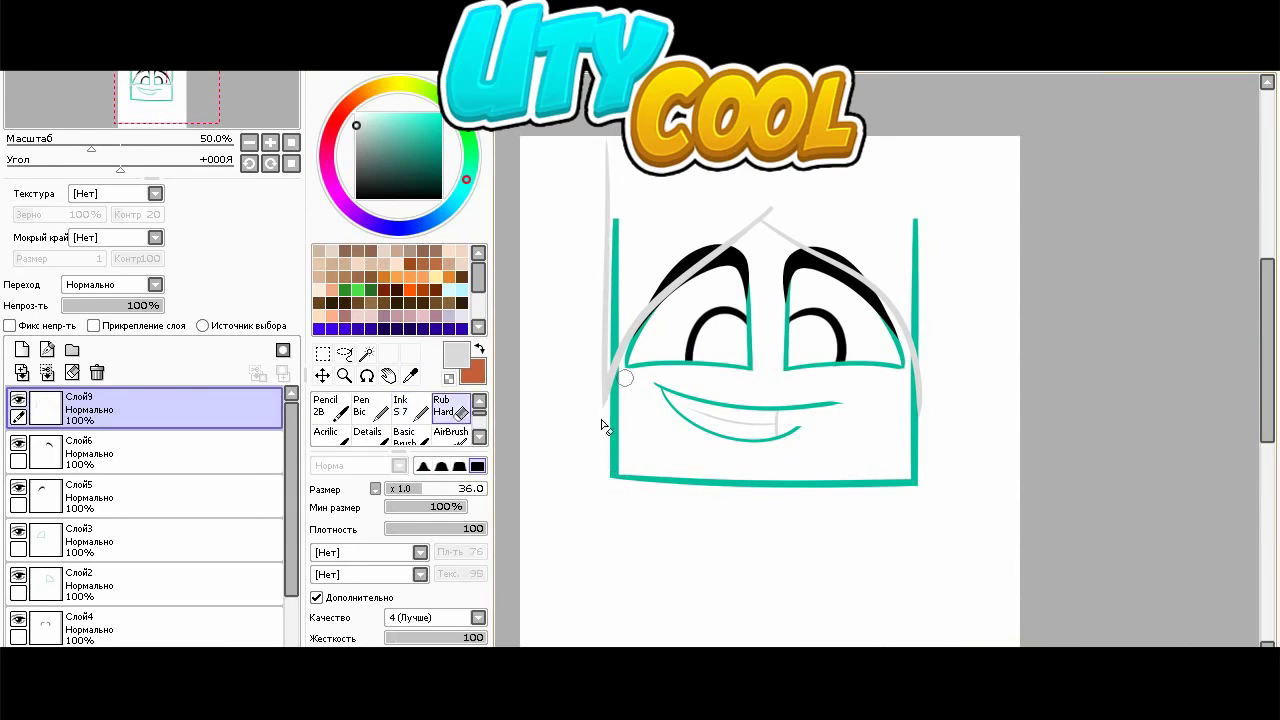
key("e")
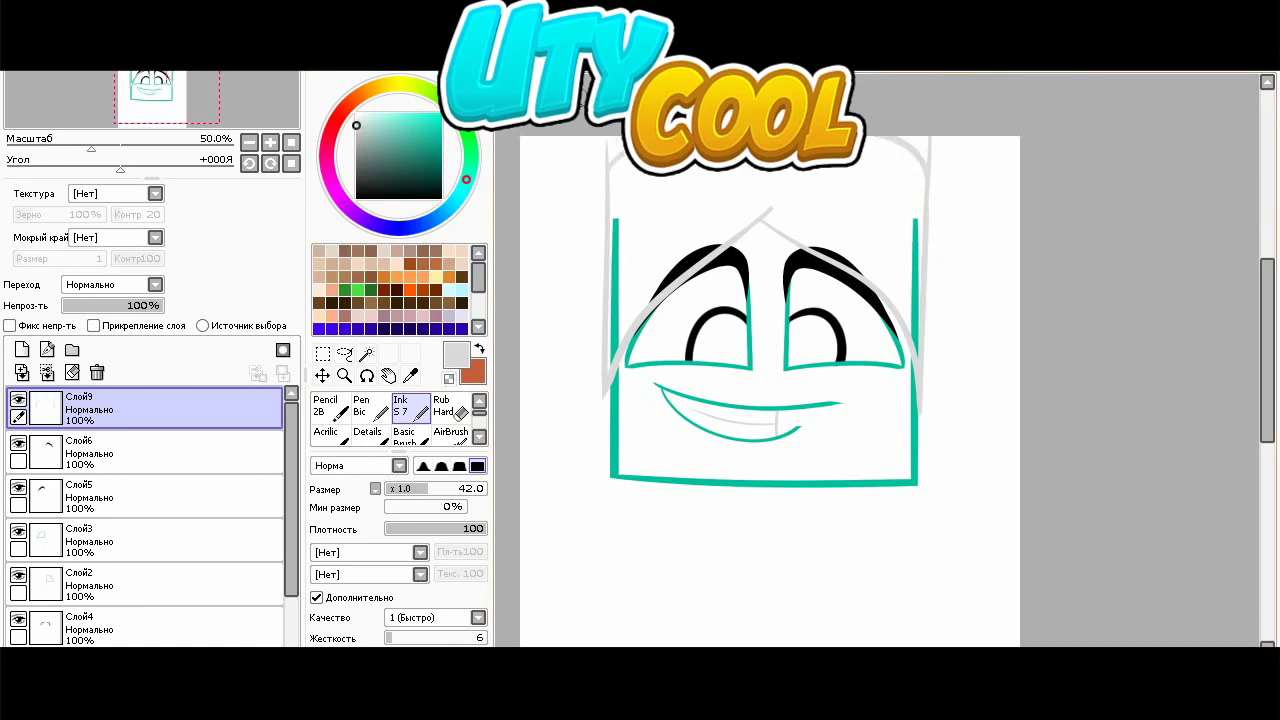
- Erase the overshooting ends at the grey outline's rounded corner and forehead peak with the hard eraser at size 36
left_click(447, 405)
scroll(620, 191, "up", 6)
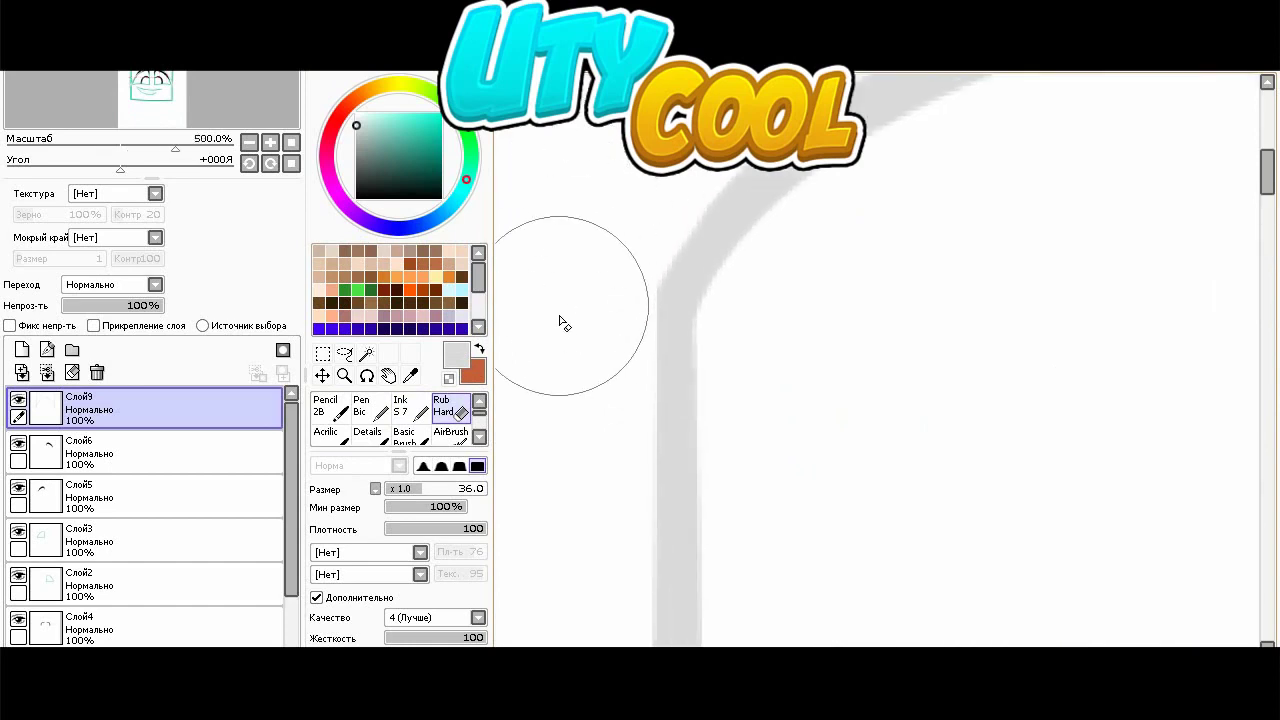
scroll(774, 317, "down", 2)
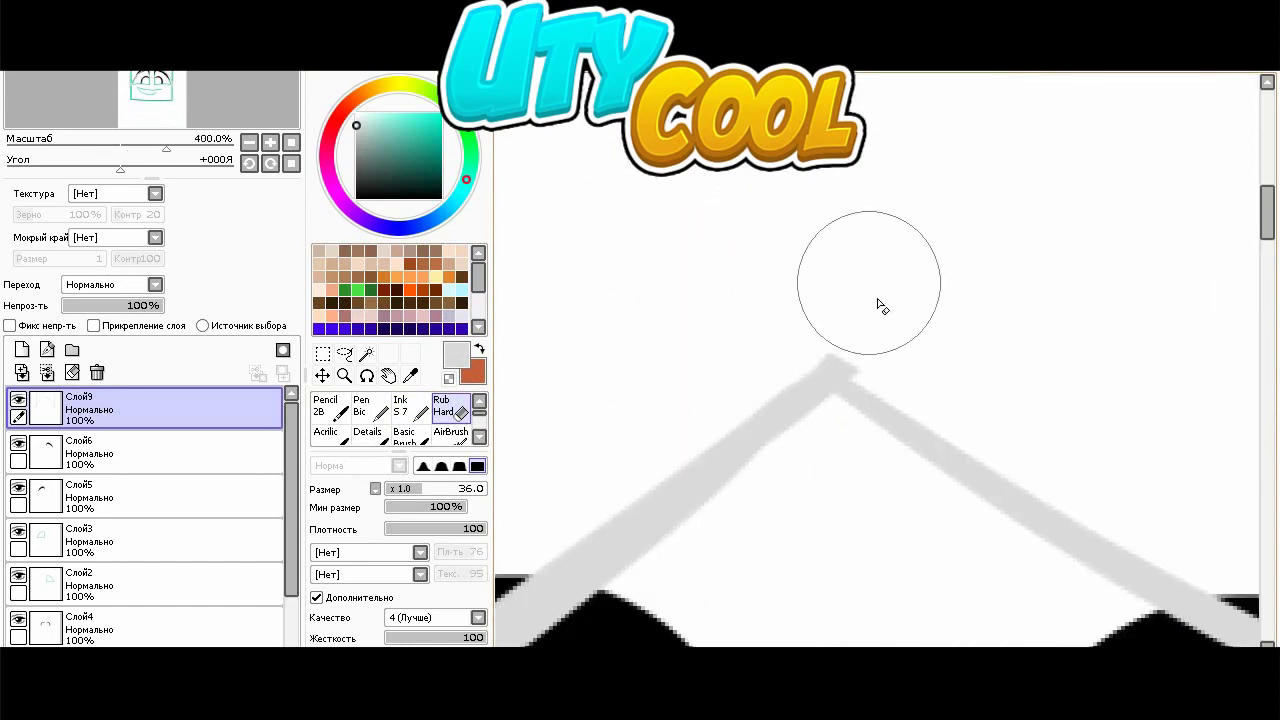
scroll(975, 310, "down", 5)
- Merge the eyelid, eye, pupil and mouth layers from Слой6 down into Слой8
left_click(245, 457)
left_click(47, 372)
left_click(47, 372)
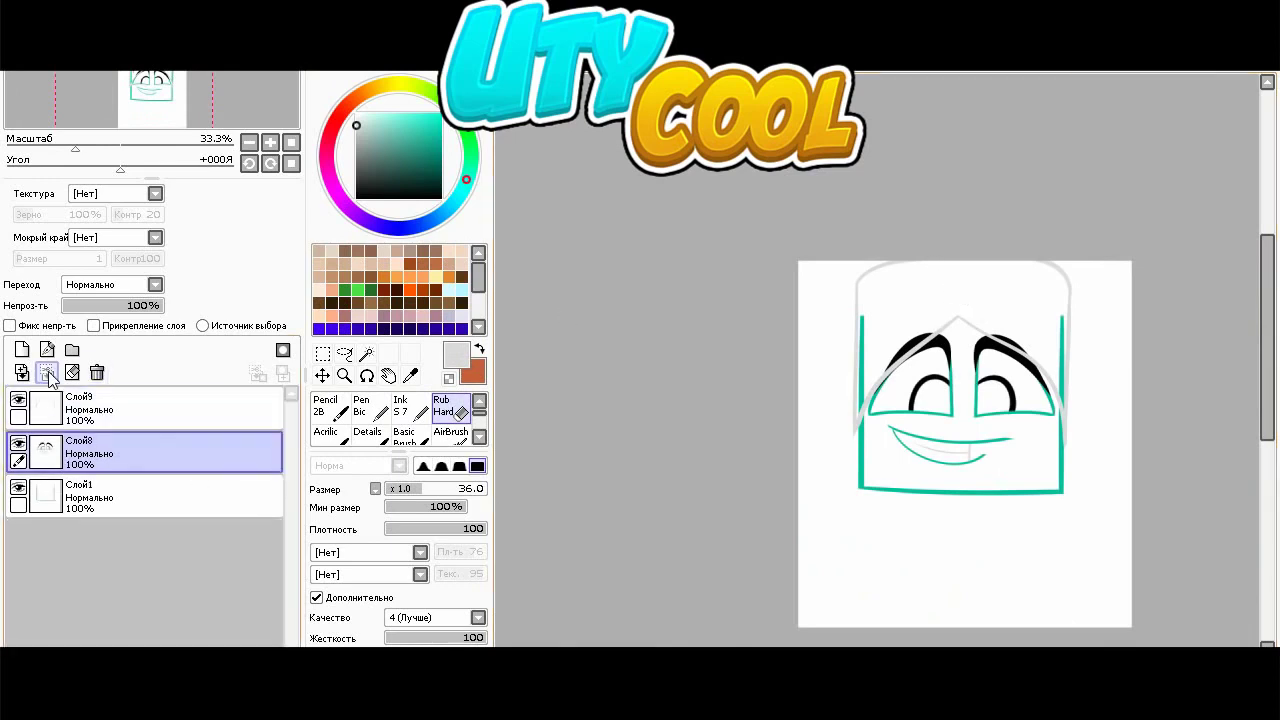
- Merge Слой8 into Слой1, then erase the black eyelid parts above the grey hairline with the hard eraser at size 100
left_click(47, 372)
scroll(933, 334, "up", 3)
left_click(170, 409)
left_click(366, 353)
left_click(781, 284)
scroll(782, 288, "down", 1)
left_click(150, 452)
left_click(449, 405)
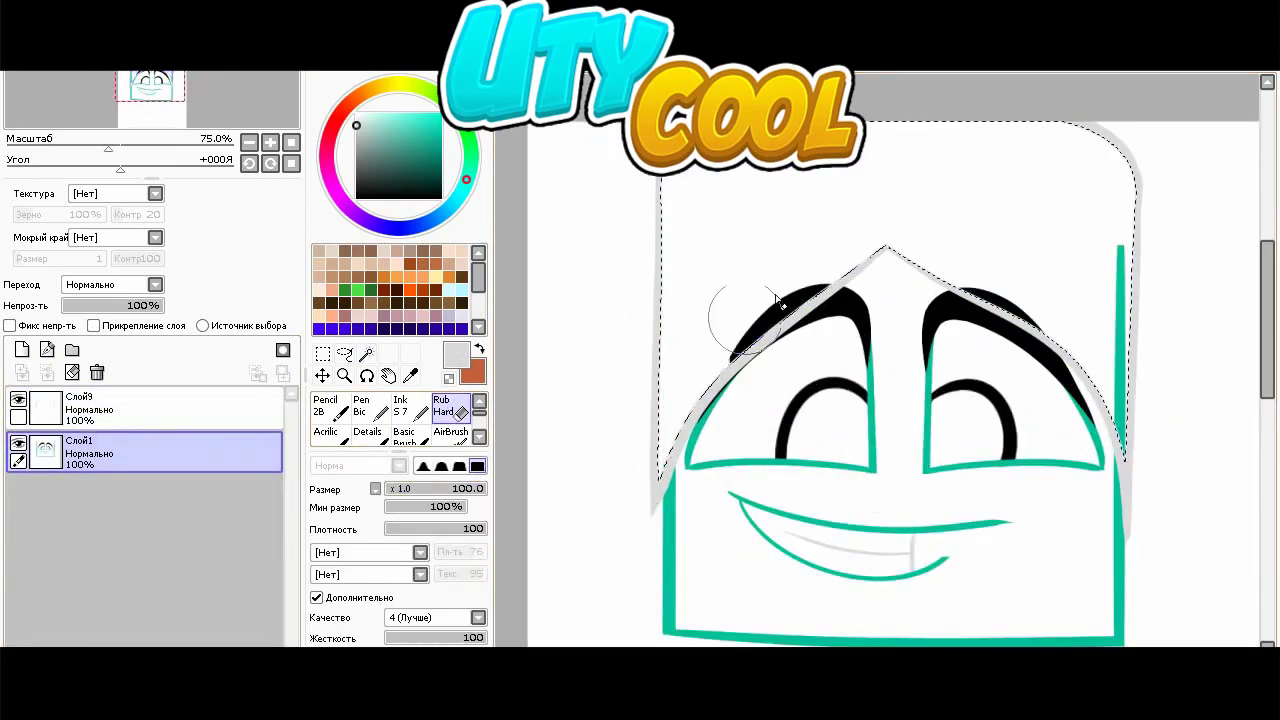
key("ctrl+d")
key("m")
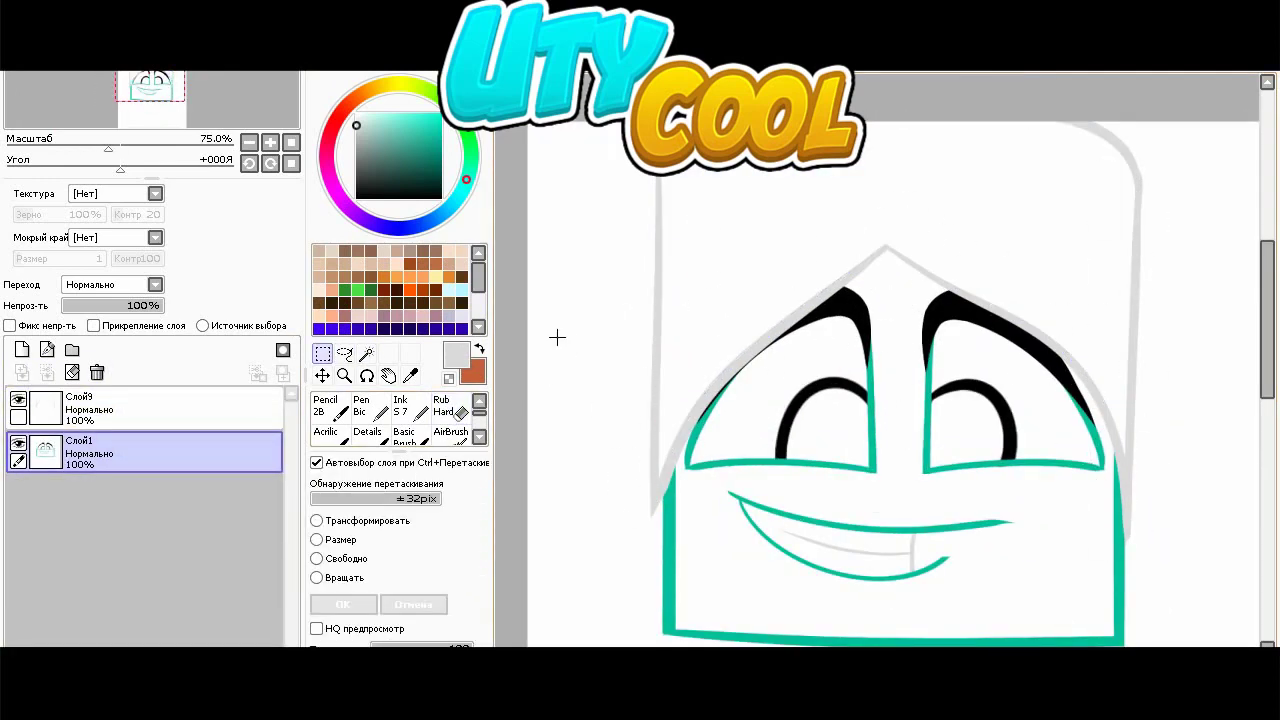
- Copy the part of the grey head outline below its rounded top from Слой9 and paste it onto a new layer
scroll(687, 394, "down", 1)
left_click(150, 410)
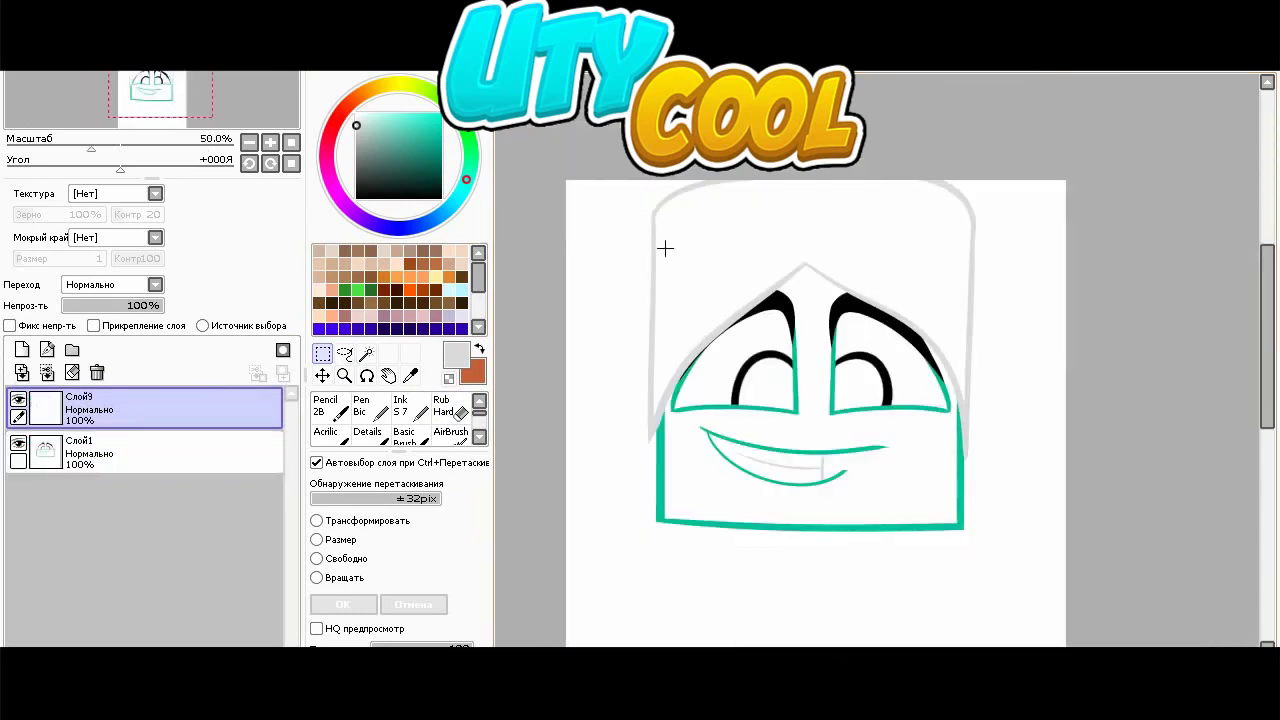
left_click_drag(638, 222, 1014, 526)
left_click(80, 45)
left_click(110, 144)
- Select the copied outline with the magic wand and paint its peaked hairline and sides black with the Ink brush at size 100
left_click(410, 405)
key("ctrl+d")
left_click(366, 353)
left_click(663, 411)
left_click(413, 405)
left_click_drag(654, 348, 755, 314)
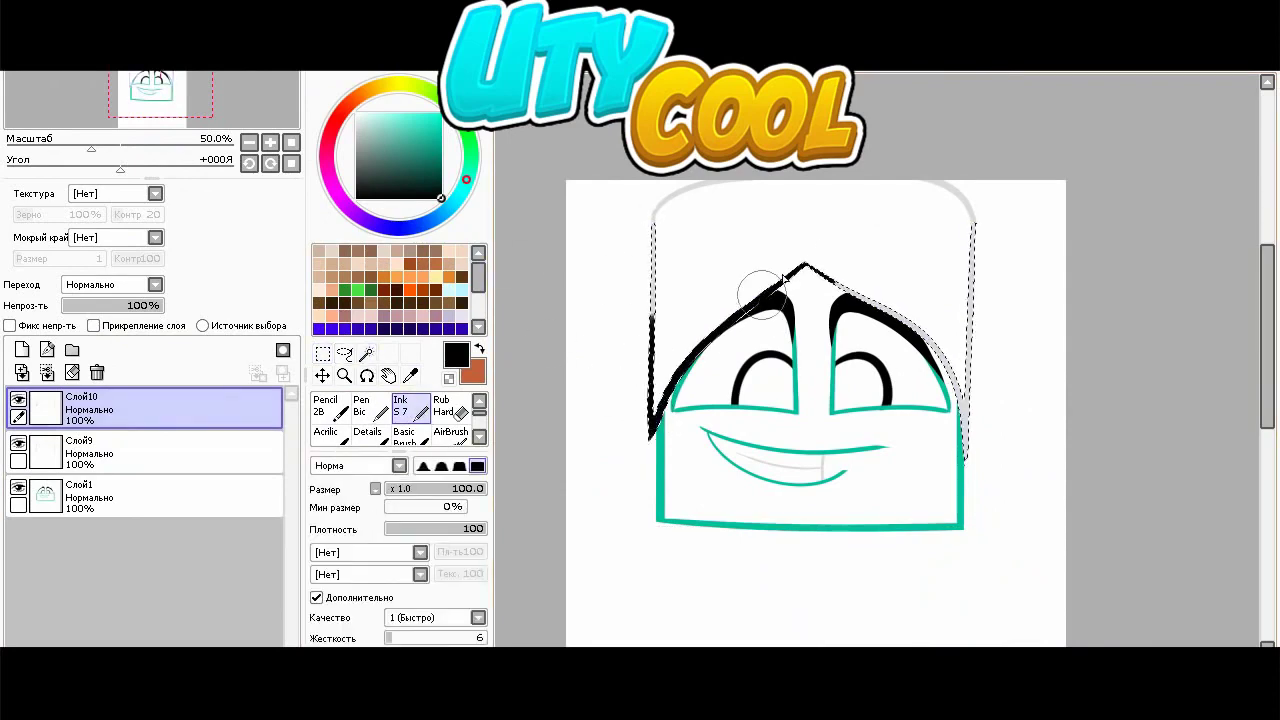
scroll(943, 441, "down", 1)
left_click_drag(951, 480, 962, 292)
left_click(620, 670)
left_click(738, 670)
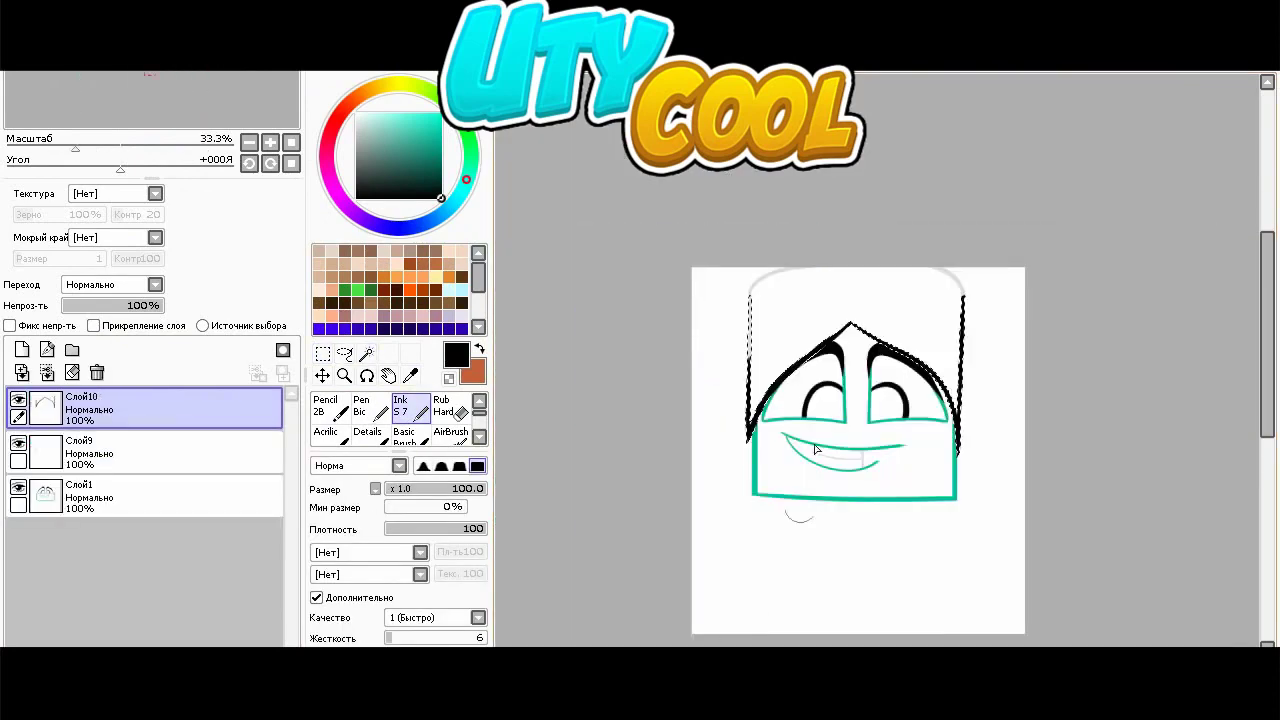
- Pick the outline's light grey and repaint the black vertical sides on Слой10 with the Ink brush
scroll(788, 393, "up", 2)
key("alt")
scroll(710, 206, "up", 2)
left_click(695, 210)
left_click(412, 405)
scroll(566, 411, "down", 2)
left_click_drag(602, 425, 600, 537)
scroll(819, 488, "up", 2)
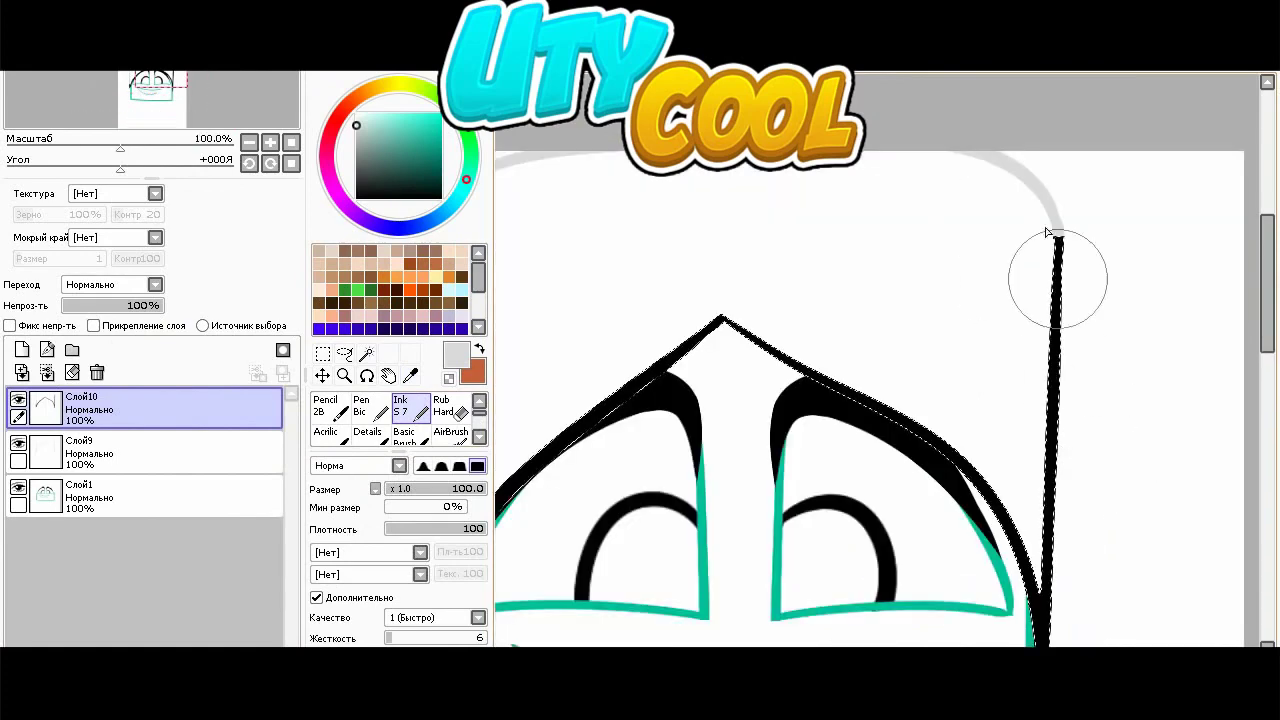
left_click_drag(1057, 280, 1080, 452)
mouse_move(1098, 457)
left_mouse_down()
mouse_move(952, 234)
mouse_move(957, 310)
left_mouse_up()
- Paint the right vertical side light grey down to its junction with the black hairline, using the Ink brush at size 67
scroll(957, 310, "up", 2)
left_click(453, 489)
mouse_move(914, 400)
left_mouse_down()
mouse_move(894, 379)
mouse_move(918, 545)
left_mouse_up()
key("ctrl+z")
left_click_drag(914, 300, 909, 445)
key("ctrl+z")
left_click_drag(918, 263, 909, 440)
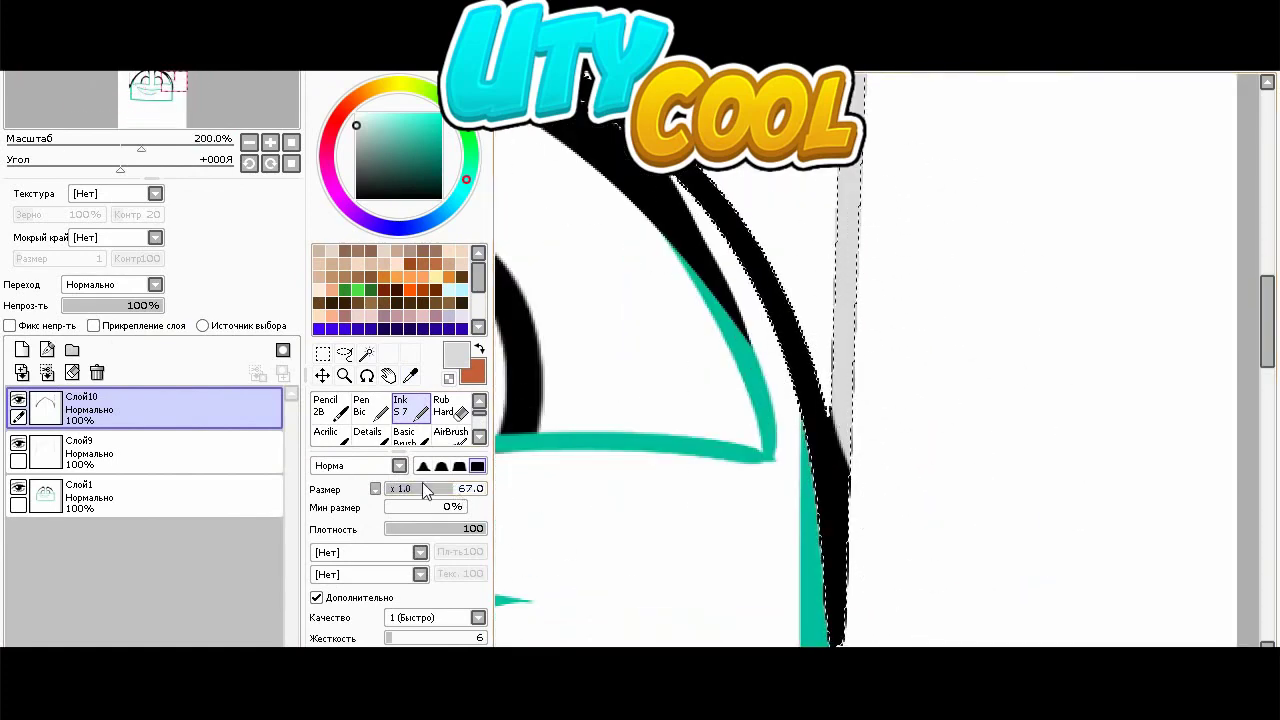
- Refine the grey and black junction at the hairline's right end with the Ink brush at sizes 39 and 22
left_click(425, 489)
scroll(765, 445, "up", 2)
scroll(975, 600, "down", 1)
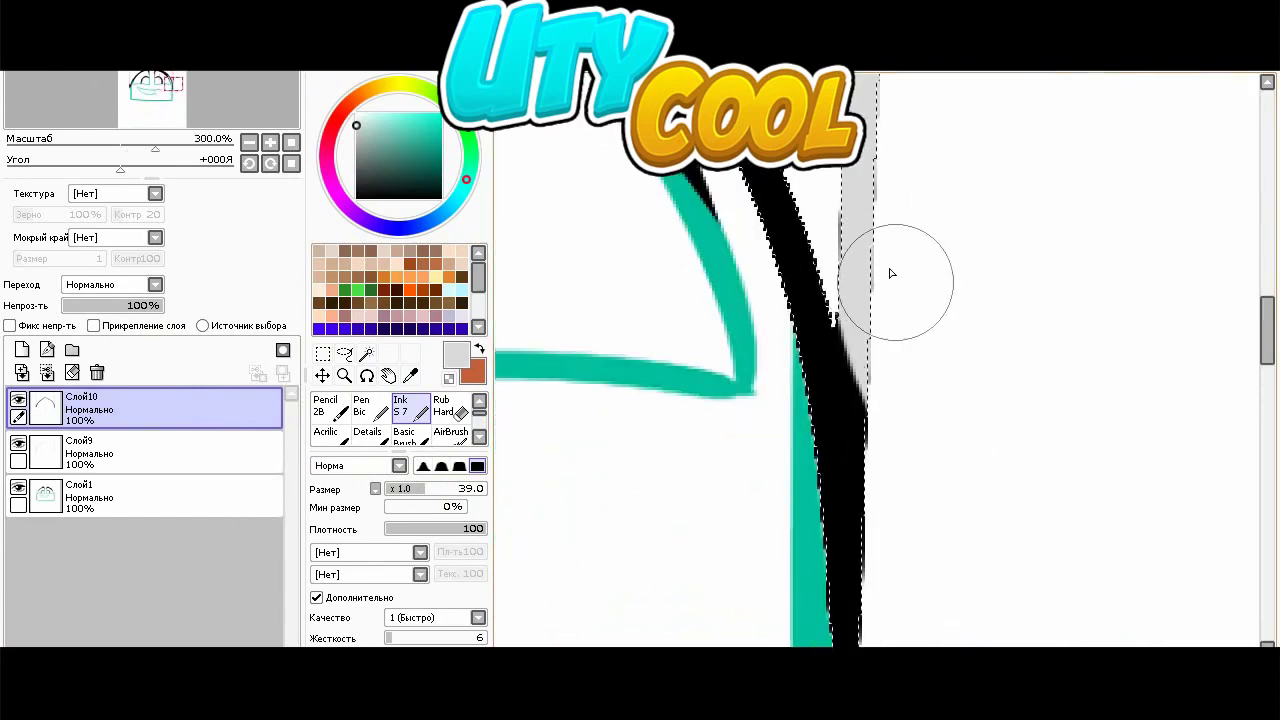
left_click(410, 489)
left_click_drag(852, 340, 868, 388)
right_click(837, 457)
left_click_drag(837, 457, 866, 522)
left_click(410, 376)
left_click(862, 262)
- Clean up the grey and black junction at the hairline's left end with the Ink brush at size 22 and clear the selection
scroll(885, 290, "down", 7)
scroll(736, 334, "up", 5)
left_click(418, 410)
mouse_move(718, 315)
left_mouse_down()
mouse_move(716, 207)
mouse_move(725, 343)
mouse_move(719, 329)
left_mouse_up()
scroll(711, 306, "up", 1)
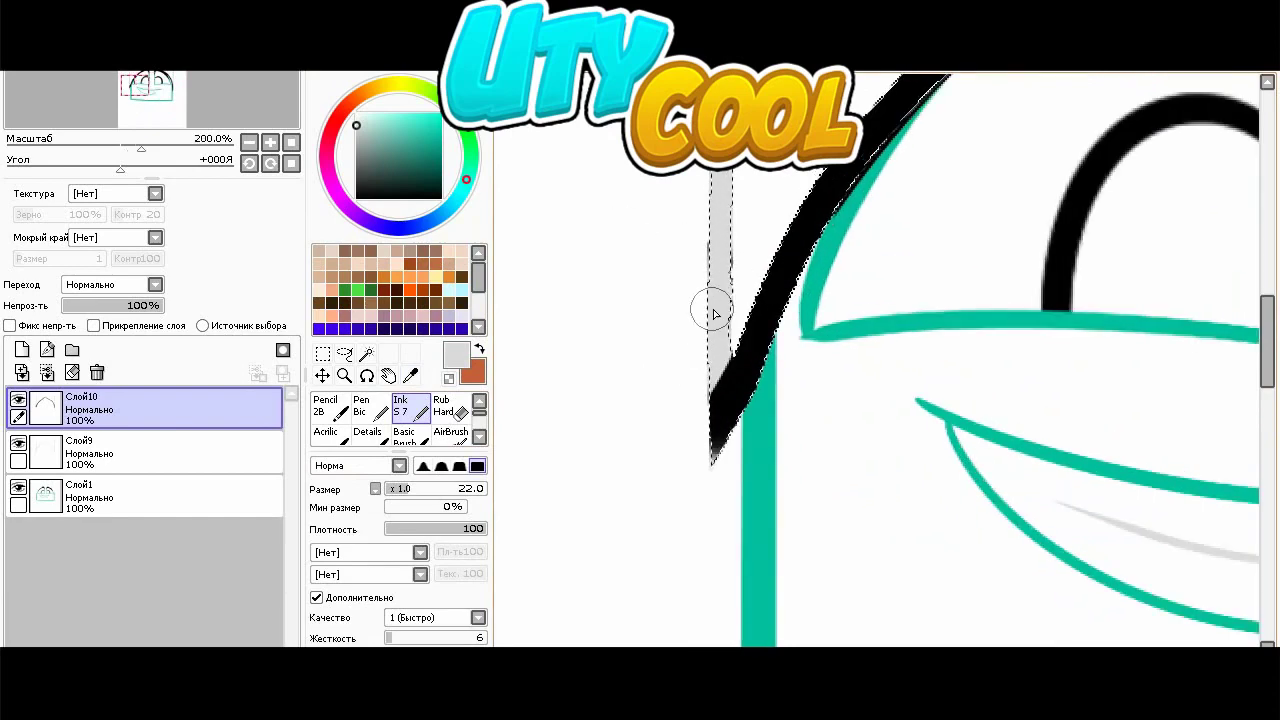
scroll(711, 307, "down", 4)
scroll(746, 320, "up", 3)
scroll(656, 397, "up", 4)
right_click(632, 298)
scroll(614, 293, "down", 7)
left_click(322, 354)
left_click(566, 409)
scroll(612, 460, "down", 1)
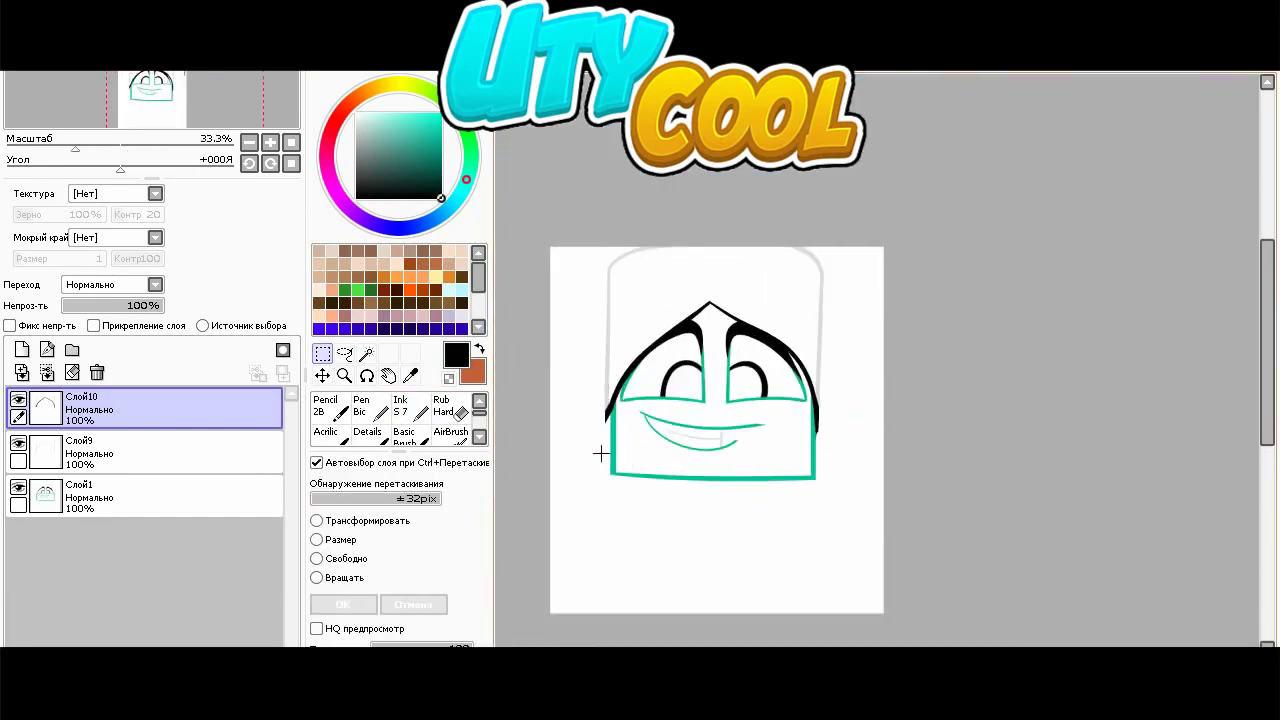
- Duplicate the black hairline onto a new layer, move the copy above the original and reduce its height
scroll(578, 347, "up", 1)
left_click_drag(606, 259, 771, 443)
left_click(92, 40)
left_click(126, 147)
left_click(317, 540)
mouse_move(708, 414)
left_mouse_down()
mouse_move(712, 377)
mouse_move(710, 390)
left_mouse_up()
left_click_drag(772, 456, 763, 422)
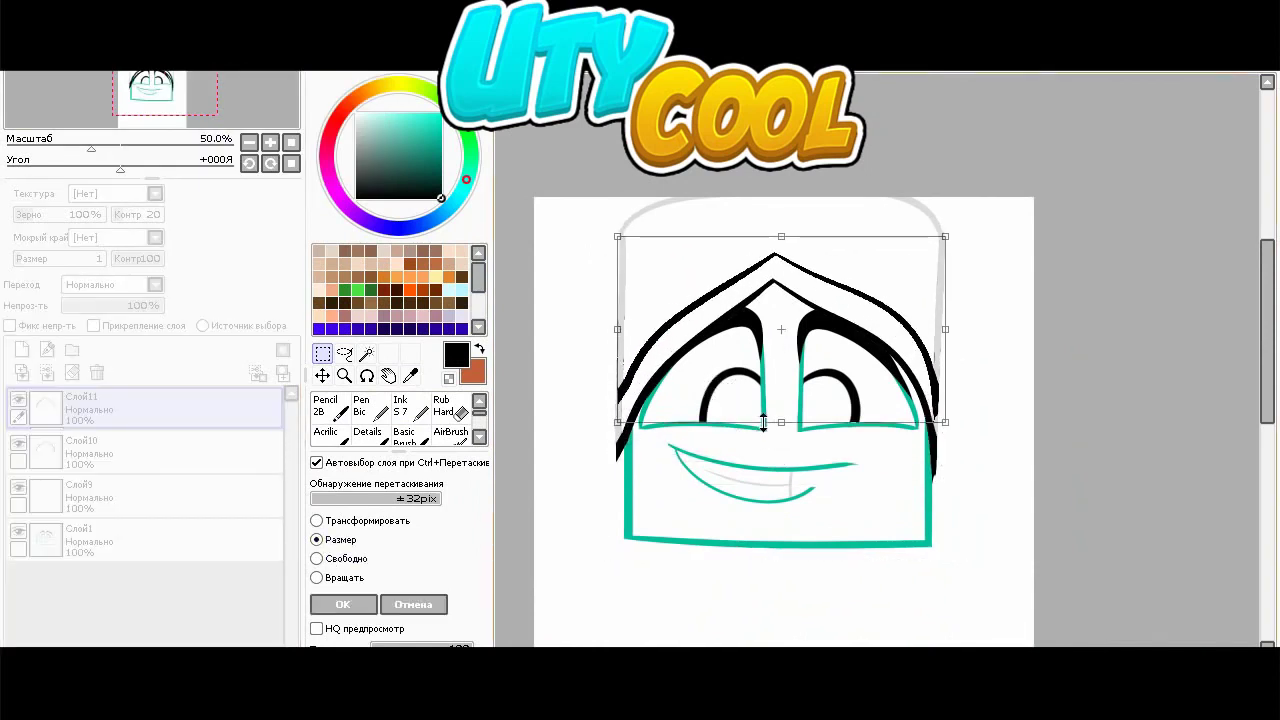
left_click(343, 604)
- Connect the ends of the two black hairlines on both sides with the Ink brush at size 22
scroll(568, 412, "up", 3)
left_click_drag(716, 369, 720, 522)
key("ctrl+z")
left_click_drag(716, 357, 718, 520)
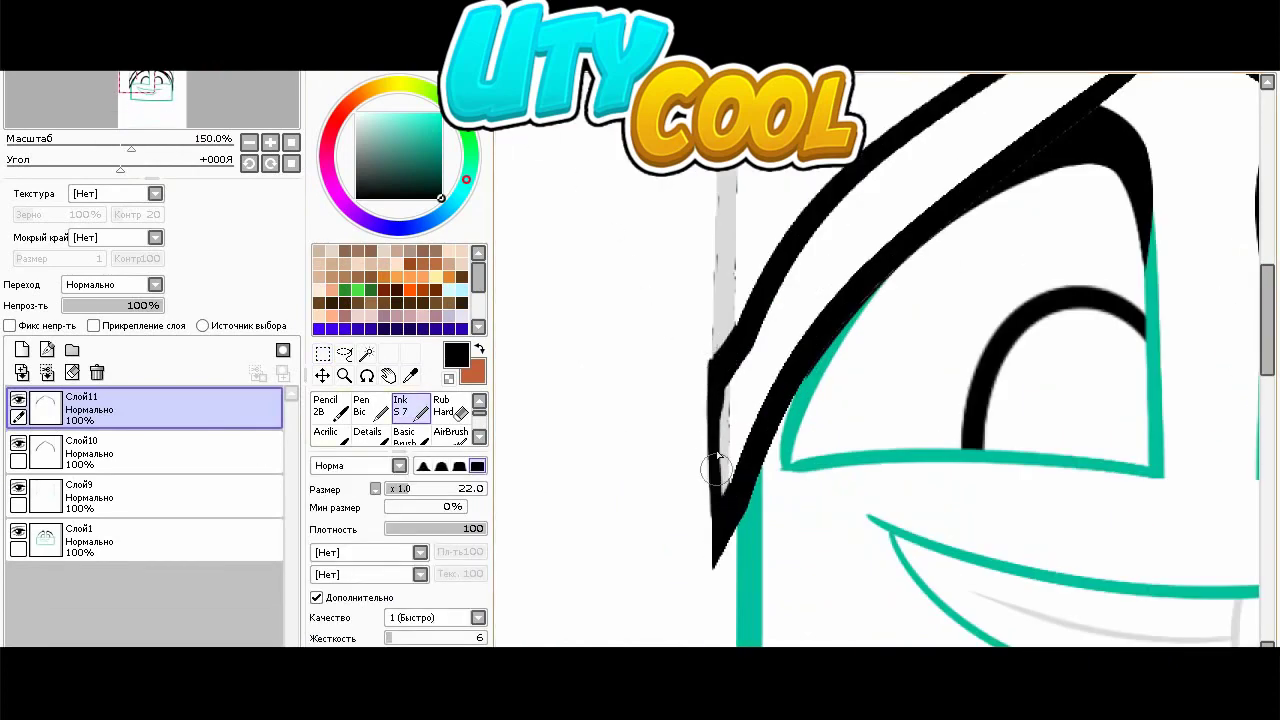
scroll(727, 289, "down", 3)
scroll(829, 343, "up", 3)
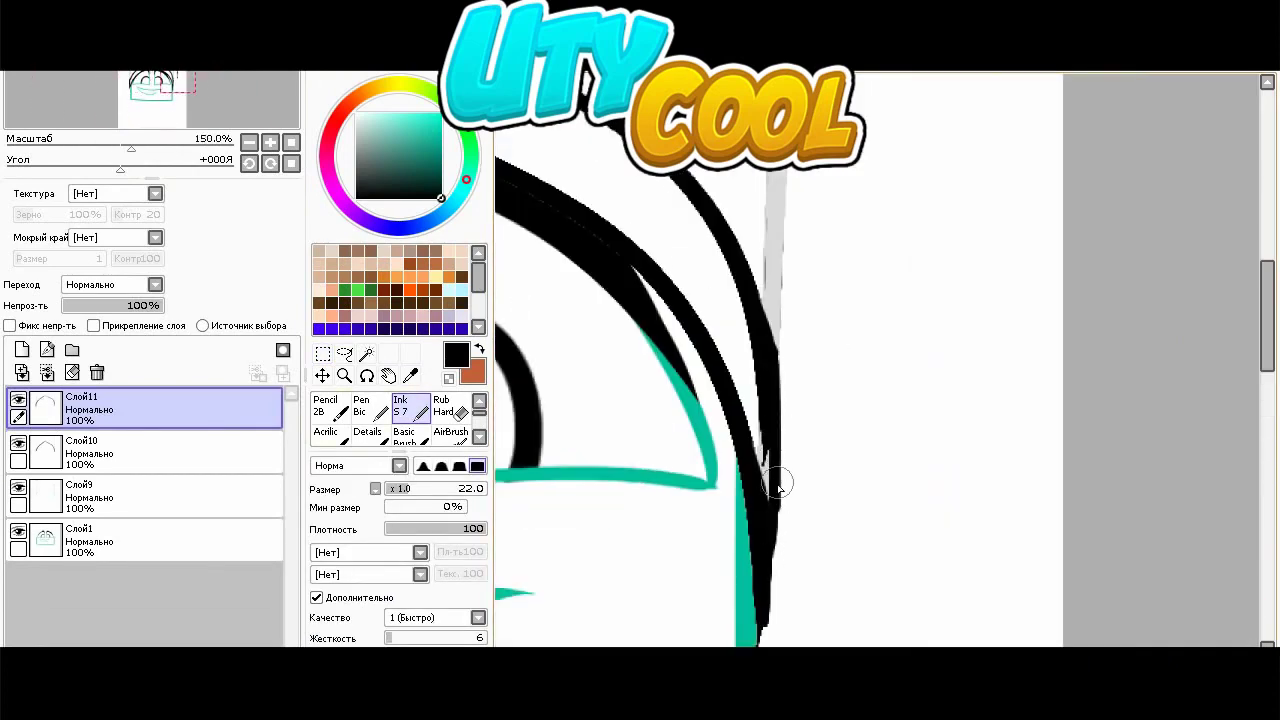
scroll(759, 342, "down", 6)
scroll(803, 350, "up", 3)
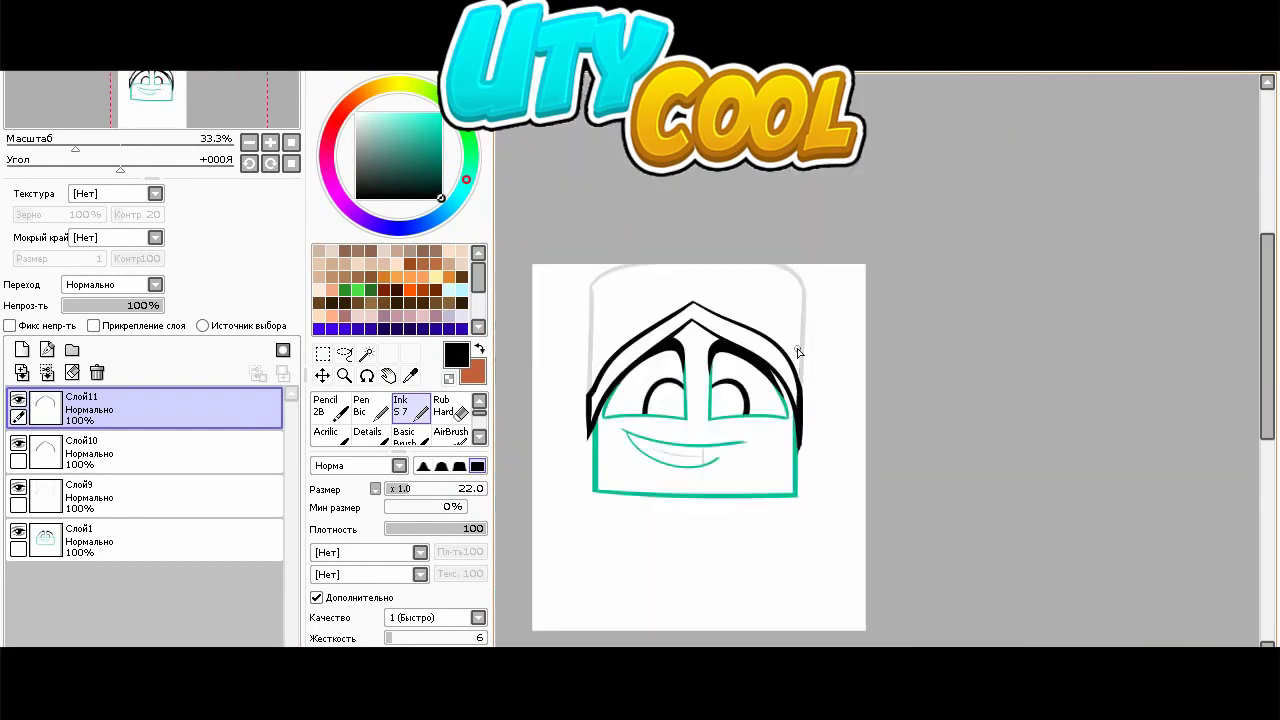
- Sample a light grey from the skin texture document for the body lines
scroll(800, 352, "down", 3)
scroll(757, 361, "up", 3)
scroll(740, 361, "down", 3)
left_click(928, 680)
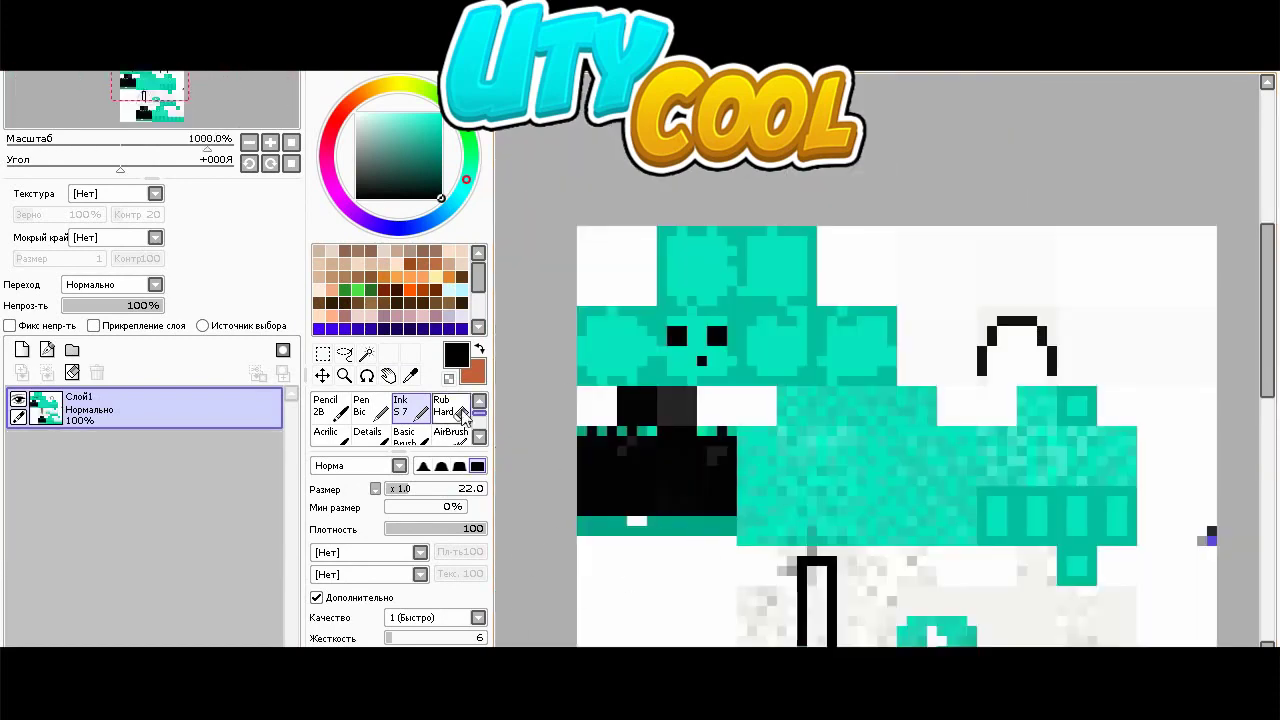
scroll(786, 457, "up", 2)
left_click(786, 450, "alt")
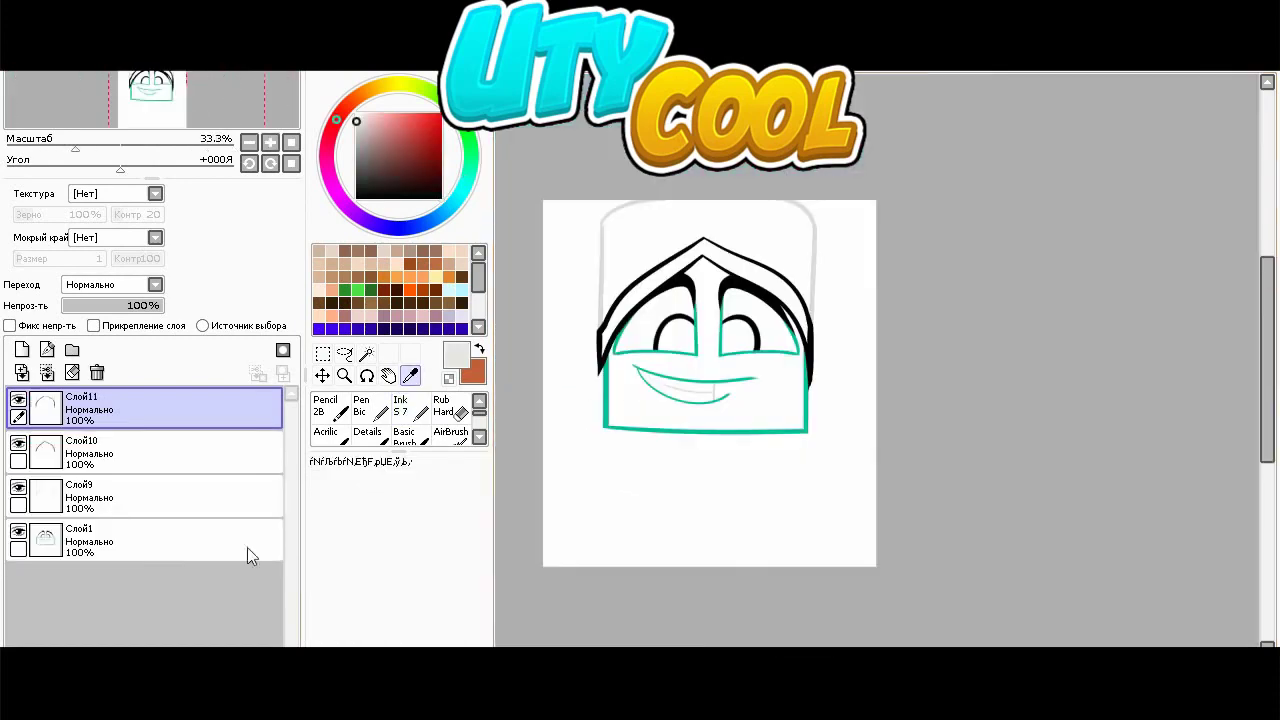
- Add a new layer below Слой1 and draw the torso's left side in light grey with the Ink brush at size 42
left_click(137, 548)
left_click(140, 585)
left_click(400, 405)
key("ctrl+z")
key("ctrl+z")
left_click_drag(608, 370, 577, 503)
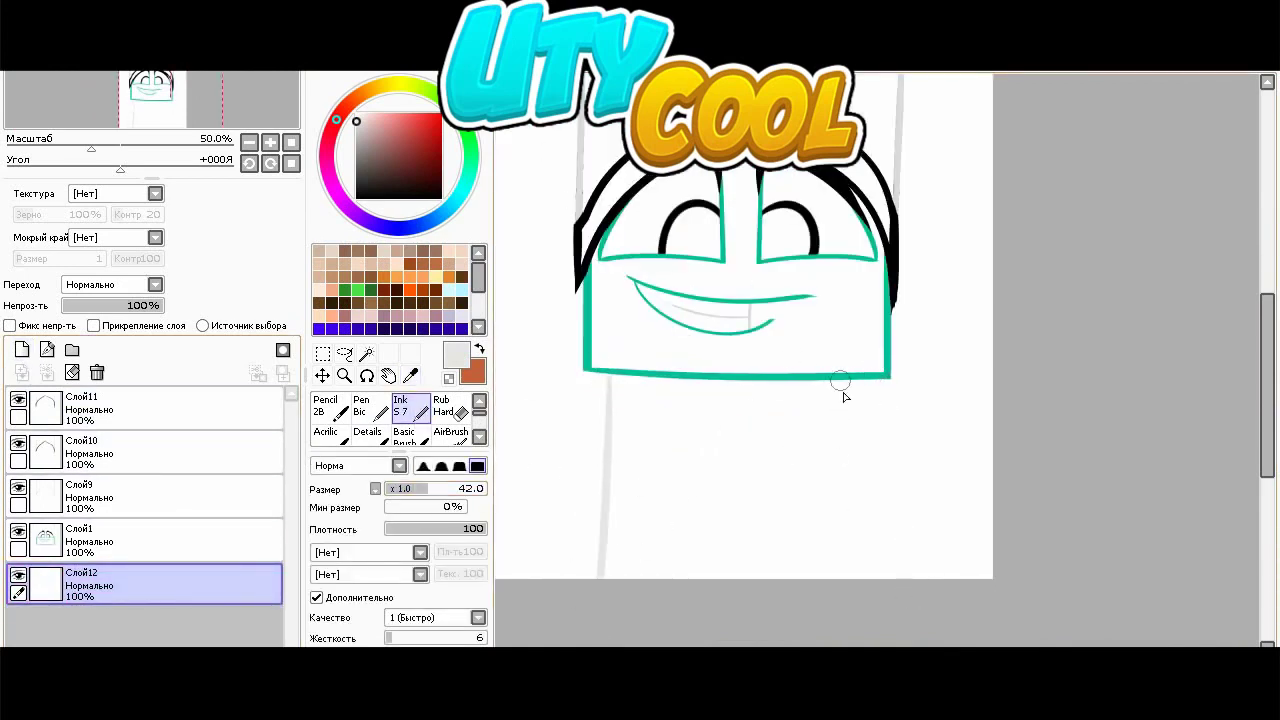
key("ctrl+z")
left_click_drag(614, 372, 590, 589)
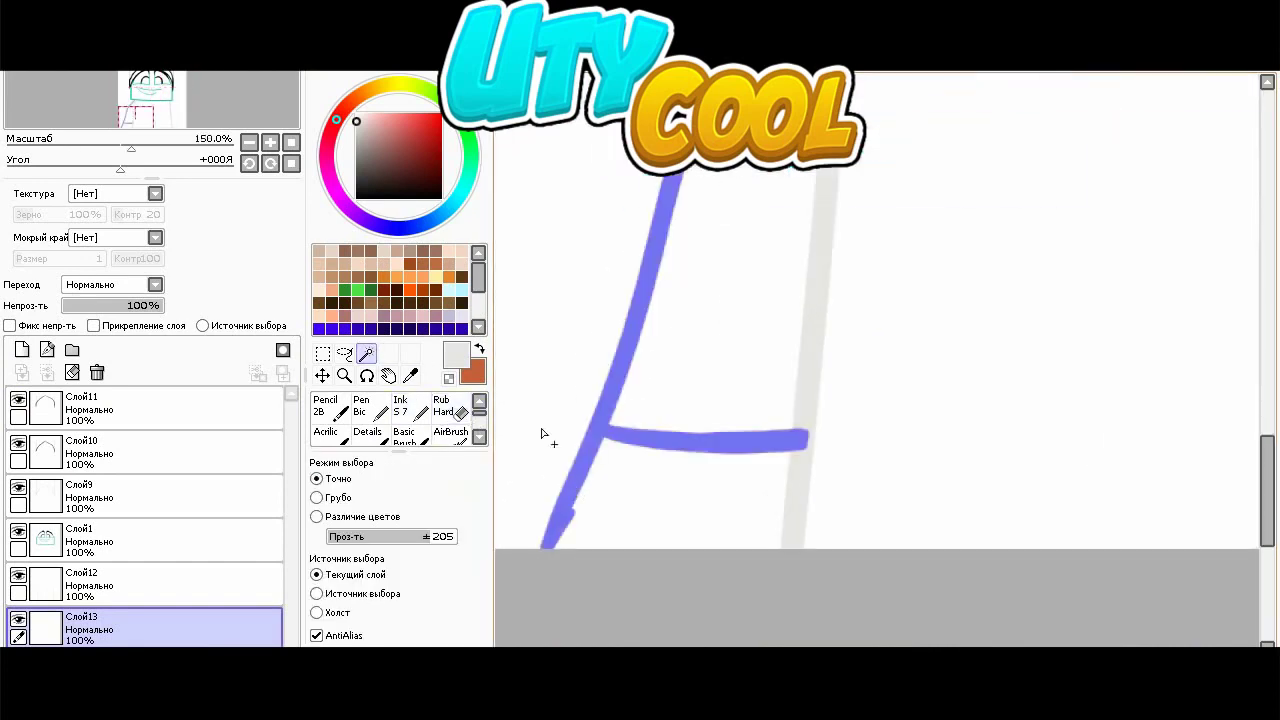
- Clear the selection and trim the lower end of the left arm's outline with the hard eraser at size 45
key("ctrl+d")
key("e")
left_click(431, 489)
scroll(581, 529, "up", 1)
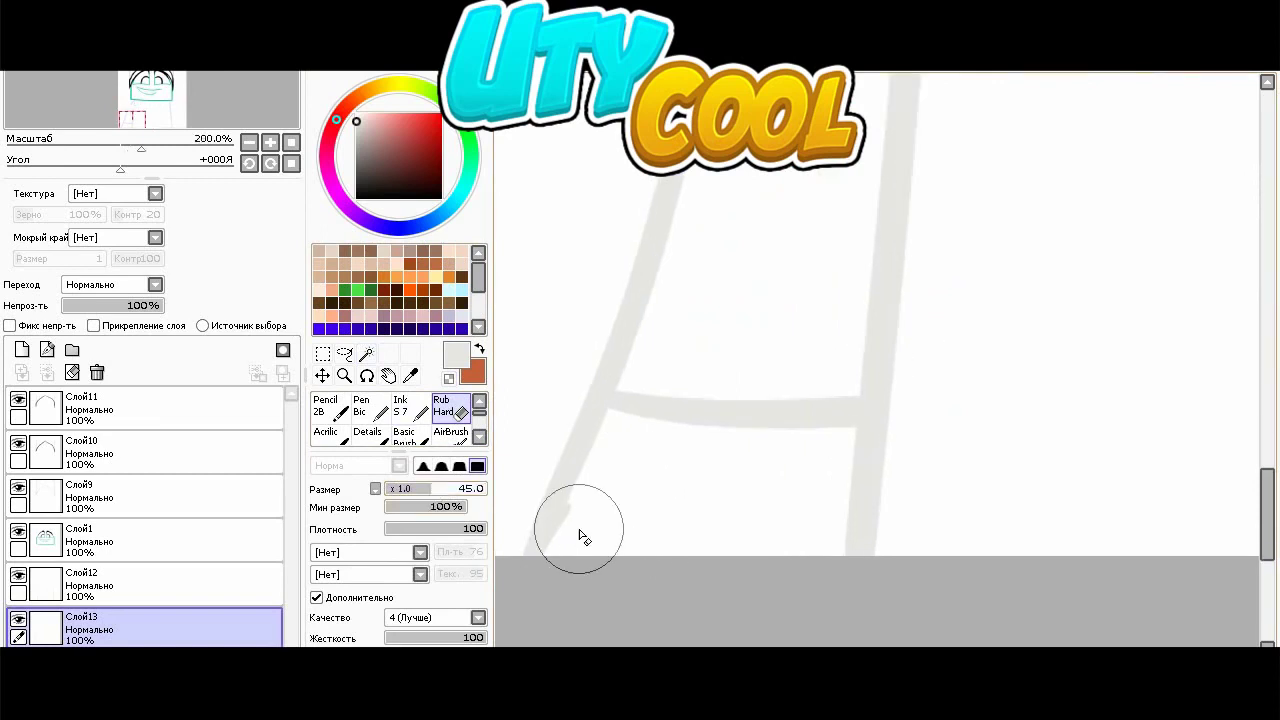
- Select the left arm's outline on Слой13 and paint the part below the cuff with the face outline's teal using the Ink brush
scroll(640, 504, "down", 3)
left_click(411, 375)
left_click(717, 211)
left_click(366, 354)
left_click(628, 338)
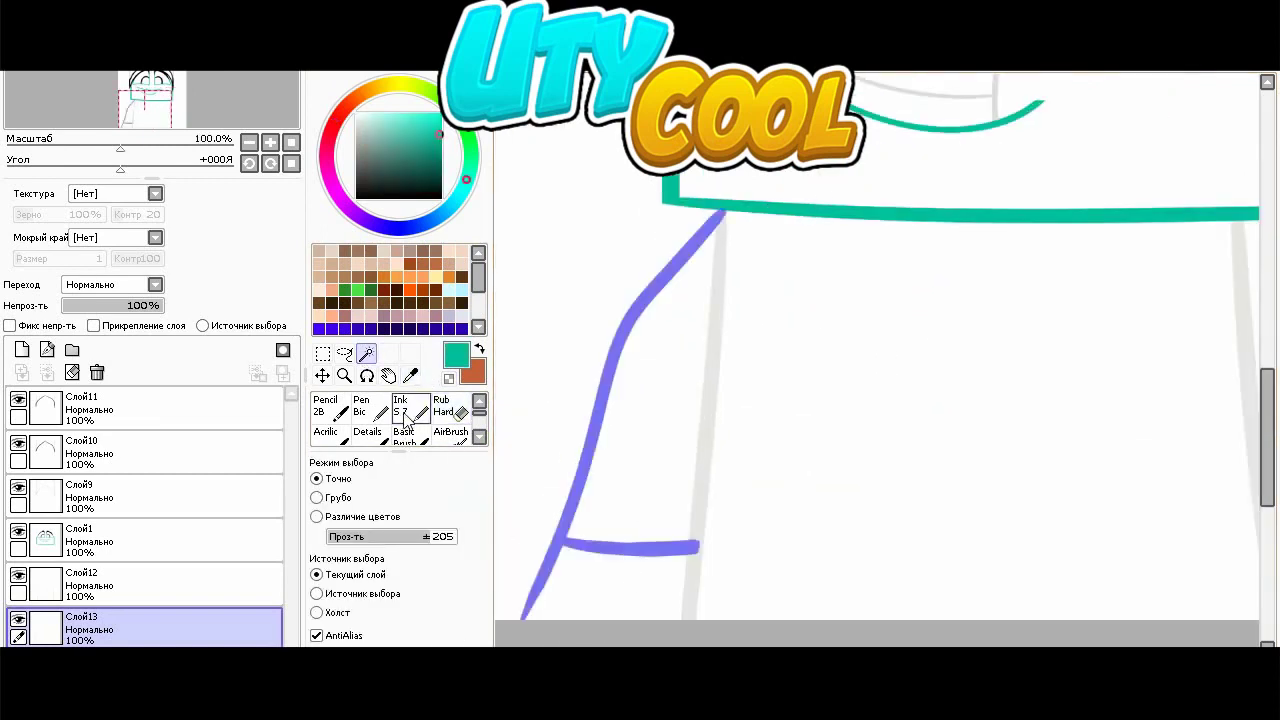
left_click(402, 413)
scroll(522, 580, "up", 5)
left_click_drag(600, 630, 636, 565)
left_click_drag(650, 500, 682, 448)
key("ctrl+z")
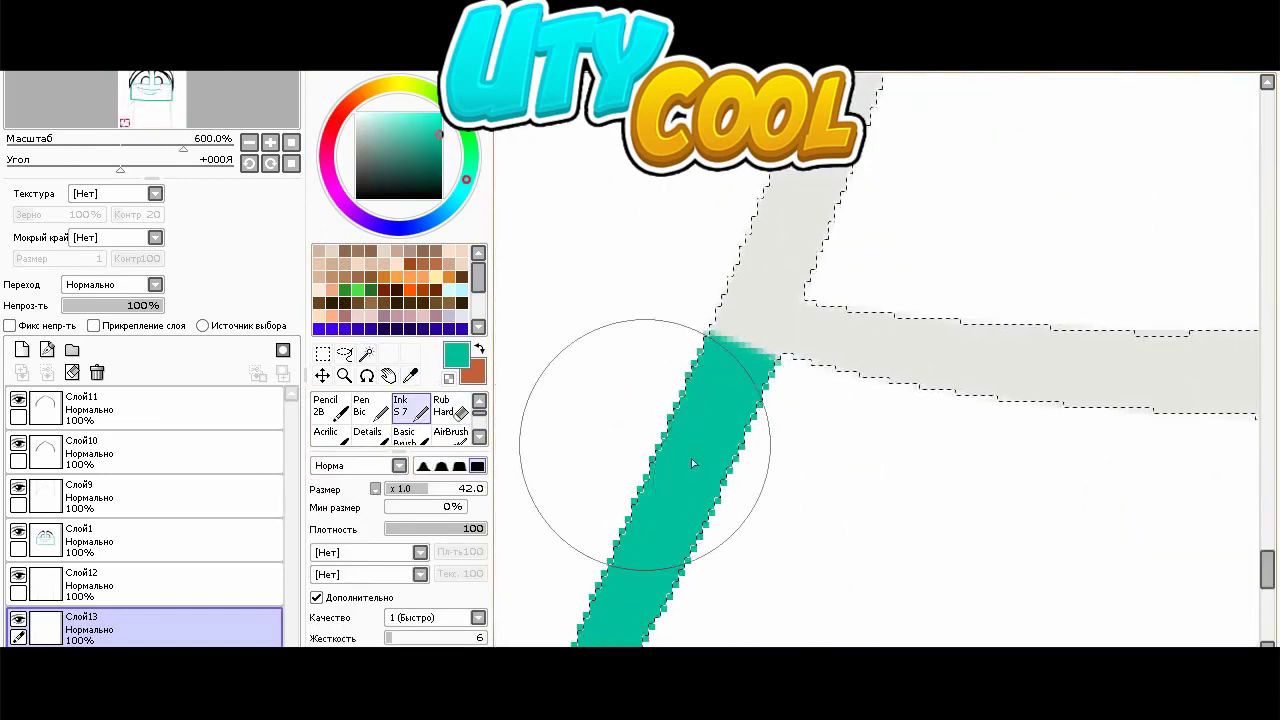
left_click(322, 354)
left_click(602, 343)
- Try to copy the left arm onto a new layer and place it mirrored on the body's right side
scroll(602, 343, "down", 8)
left_click(366, 354)
left_click(323, 354)
left_click_drag(602, 468, 811, 207)
left_click(85, 62)
left_click(116, 122)
left_click(85, 62)
left_click(116, 145)
left_click(318, 540)
left_click_drag(680, 370, 988, 375)
left_click(343, 670)
scroll(910, 430, "up", 1)
left_click_drag(1060, 412, 1138, 412)
left_click(343, 605)
scroll(834, 523, "down", 2)
scroll(805, 464, "up", 1)
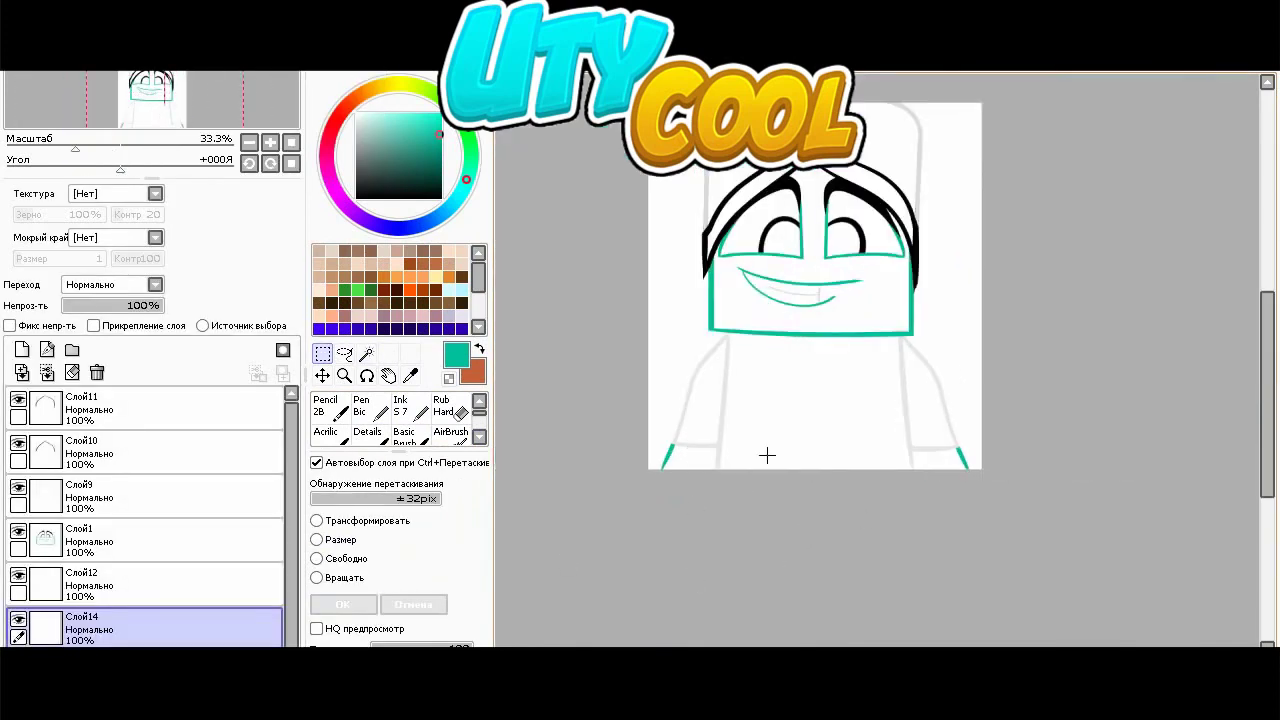
- Erase the mirrored right arm on Слой14 with the hard eraser
left_click(447, 407)
left_click(452, 486)
scroll(927, 425, "up", 2)
left_click_drag(940, 530, 900, 250)
- Add a new layer above Слой12 and draw the bent right arm in light grey with the Ink brush at size 42
left_click(410, 375)
left_click(873, 336)
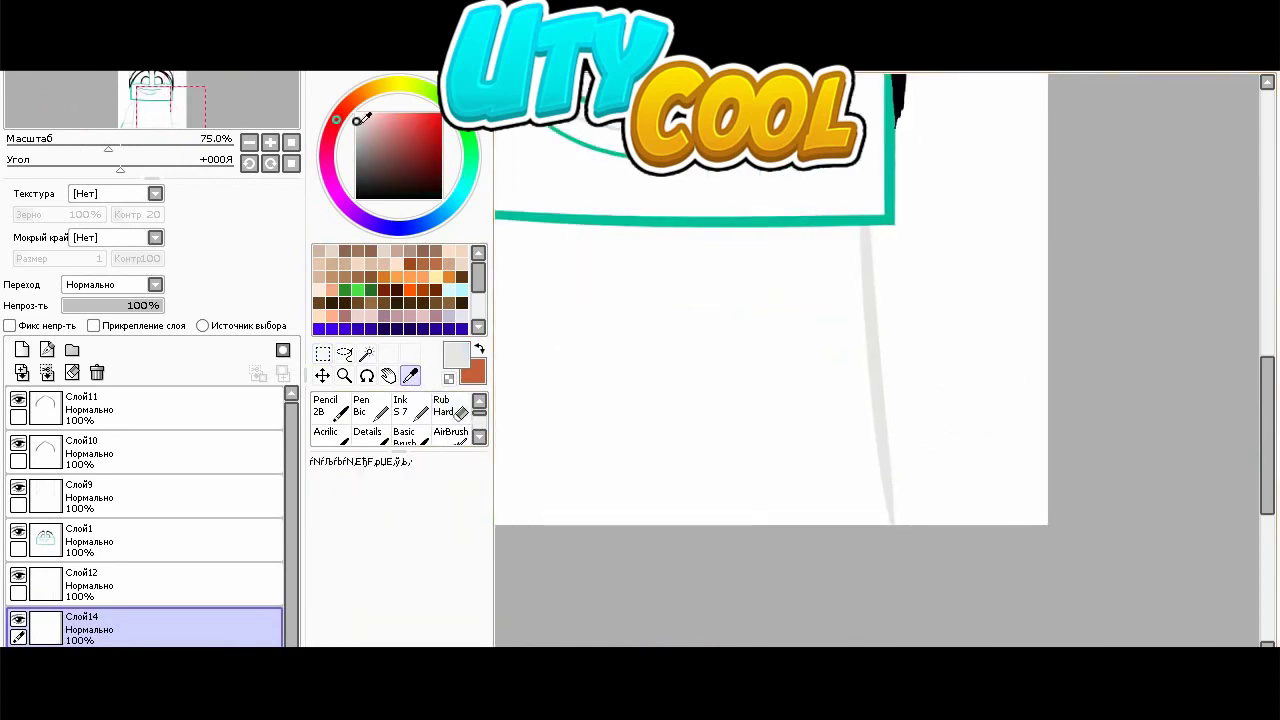
left_click(357, 124)
scroll(60, 580, "down", 1)
left_click(60, 578)
left_click(22, 350)
left_click(410, 407)
scroll(804, 345, "down", 1)
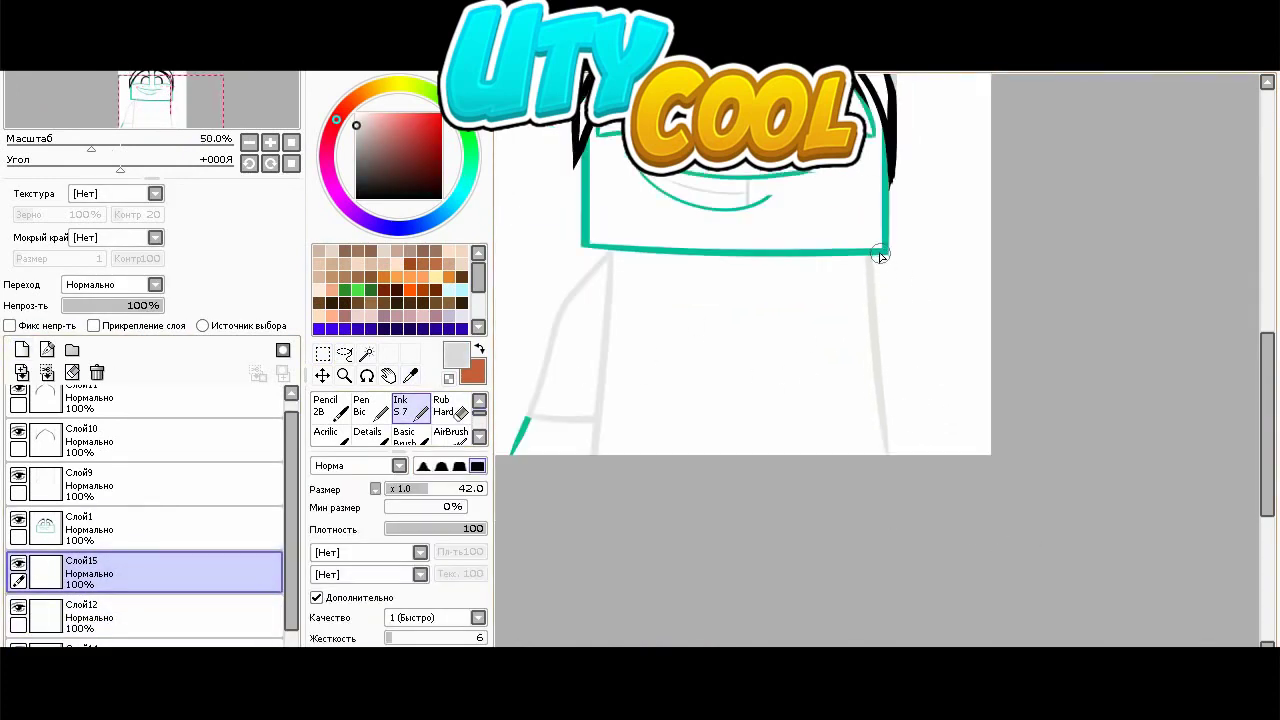
key("ctrl+z")
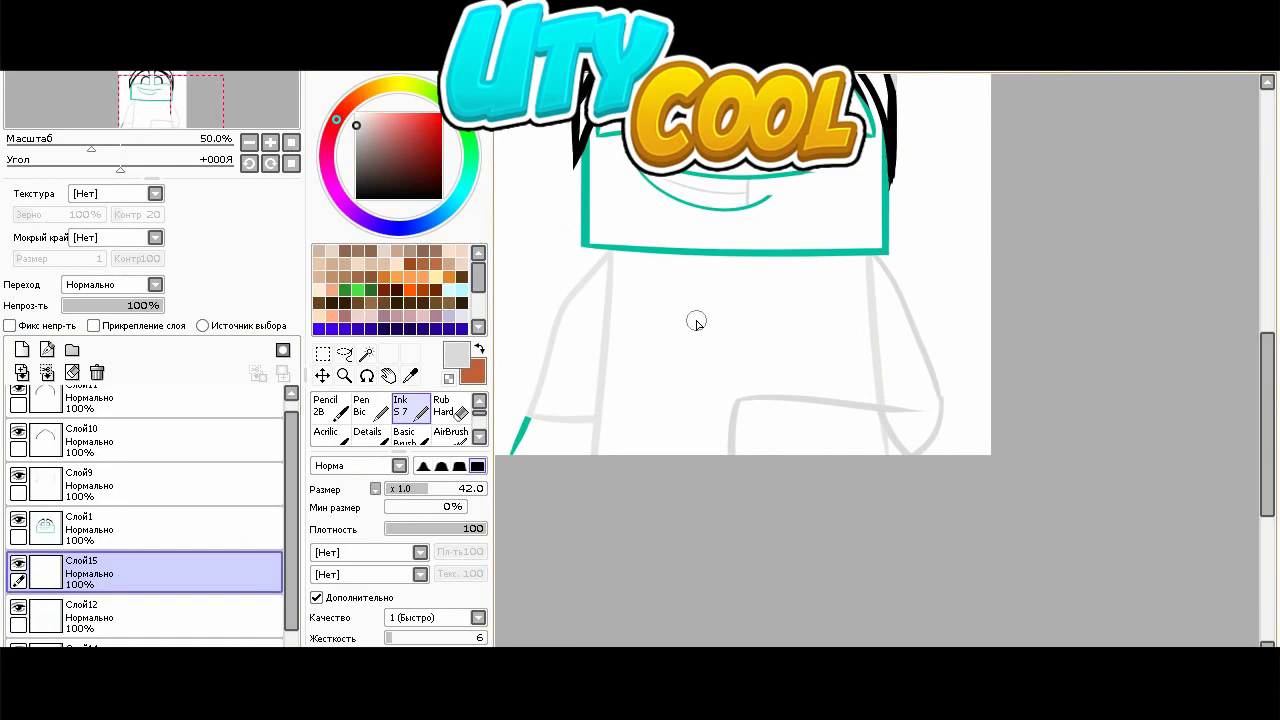
- Erase the torso's right side line on Слой12 where it runs below the bent forearm, using the hard eraser
scroll(150, 560, "down", 1)
left_click(150, 573)
left_click(450, 408)
scroll(944, 372, "up", 3)
- Select the outline of the bent right arm on Слой15 with the Magic Wand
left_click(150, 530)
scroll(962, 424, "up", 2)
left_click(411, 408)
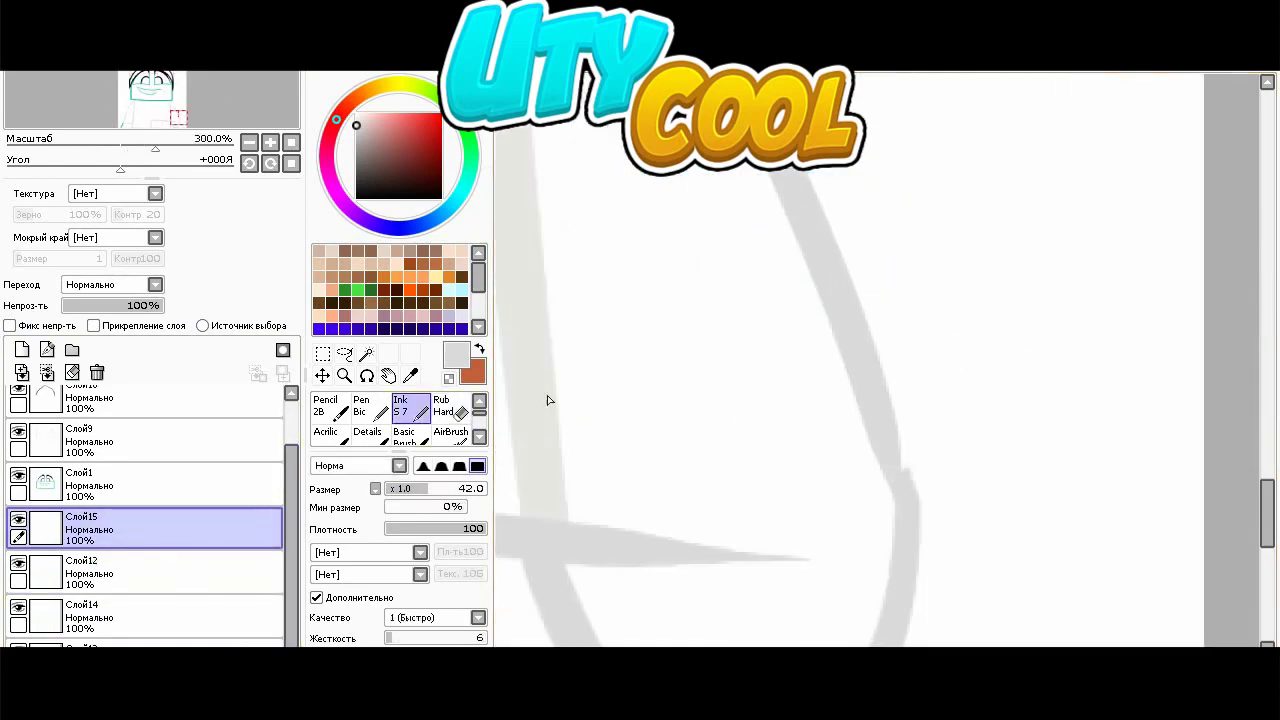
scroll(850, 375, "down", 8)
scroll(805, 335, "up", 6)
left_click(366, 353)
left_click(770, 483)
left_click(411, 408)
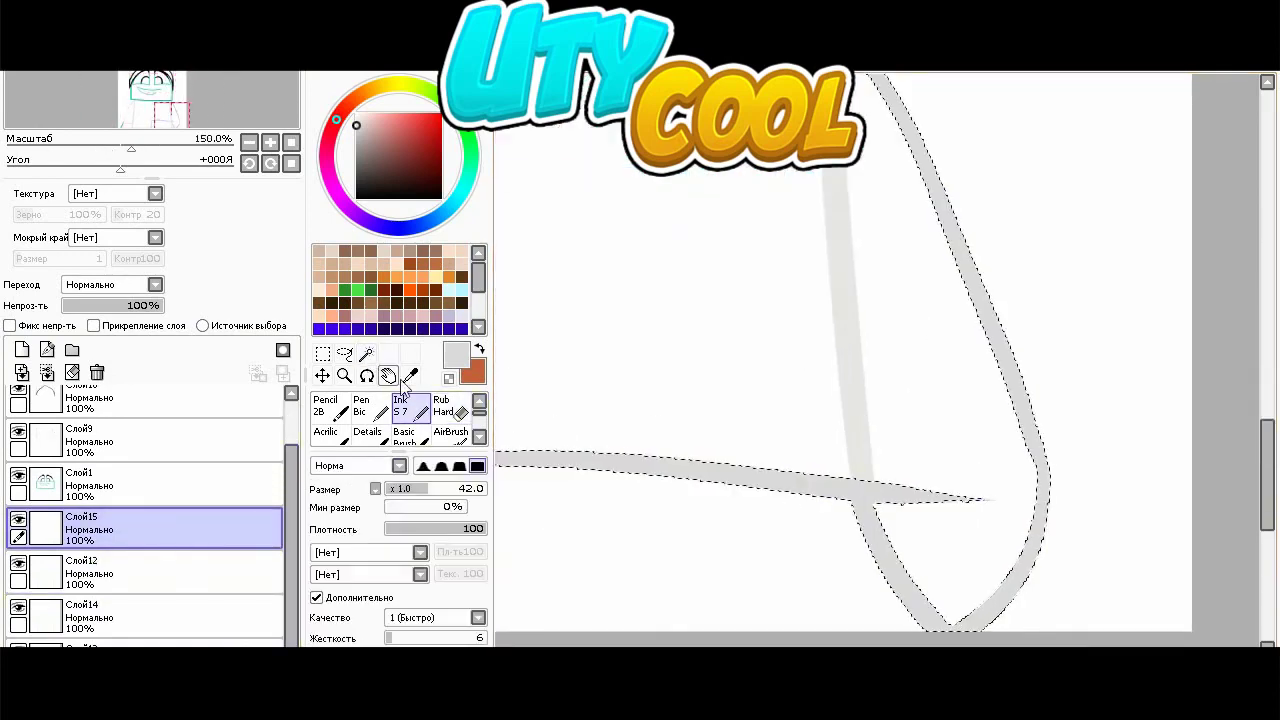
- Recolour the bent right arm's forearm line on Слой15 with the teal sampled from the face, using the Ink brush, and clear the selection
left_click(410, 375)
scroll(806, 440, "down", 2)
left_click(777, 340)
left_click(425, 412)
scroll(740, 500, "down", 3)
scroll(700, 450, "up", 5)
mouse_move(628, 358)
left_mouse_down()
mouse_move(592, 515)
mouse_move(936, 253)
mouse_move(698, 240)
mouse_move(964, 261)
mouse_move(1000, 315)
left_mouse_up()
scroll(955, 260, "up", 2)
scroll(1110, 298, "up", 1)
scroll(940, 355, "down", 3)
left_click(323, 354)
left_click(860, 345)
scroll(880, 346, "down", 7)
scroll(860, 310, "up", 3)
scroll(825, 310, "down", 1)
scroll(845, 220, "up", 1)
- Add a new layer above Слой12 and redraw the torso's right side line in sampled light grey with the Ink brush at size 42
left_click(19, 520)
left_click(19, 520)
left_click(75, 573)
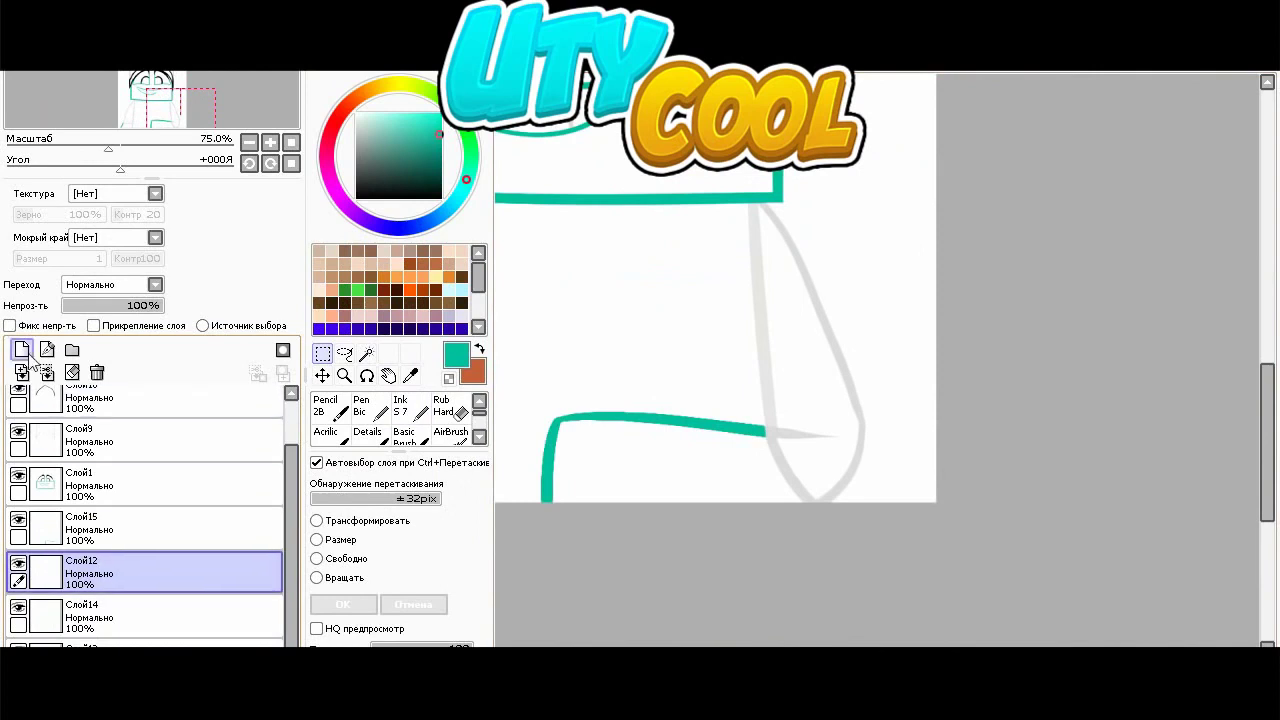
left_click(22, 350)
left_click(410, 375)
scroll(789, 337, "up", 1)
left_click(838, 335)
left_click(402, 410)
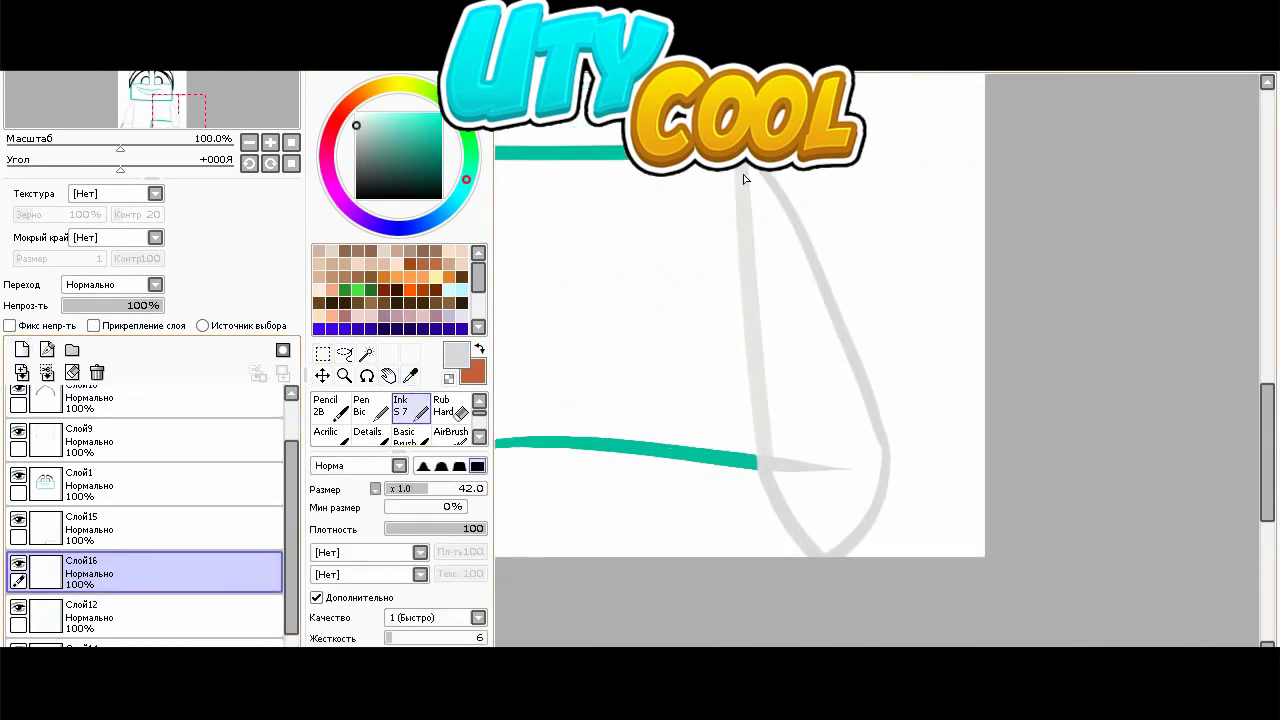
key("e")
scroll(826, 456, "up", 1)
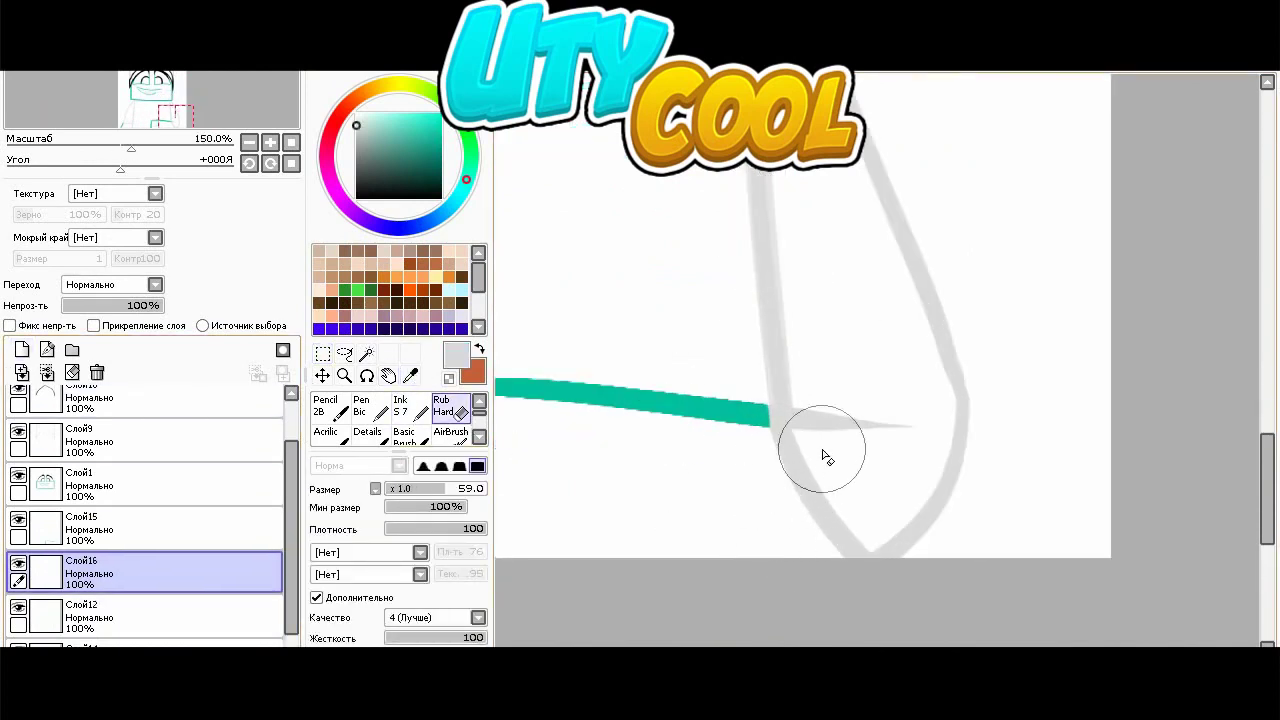
- Merge the bent right arm layer Слой15 down into Слой16
scroll(824, 452, "down", 4)
scroll(833, 465, "down", 1)
scroll(833, 465, "up", 1)
left_click(91, 535)
left_click(47, 373)
scroll(701, 402, "down", 2)
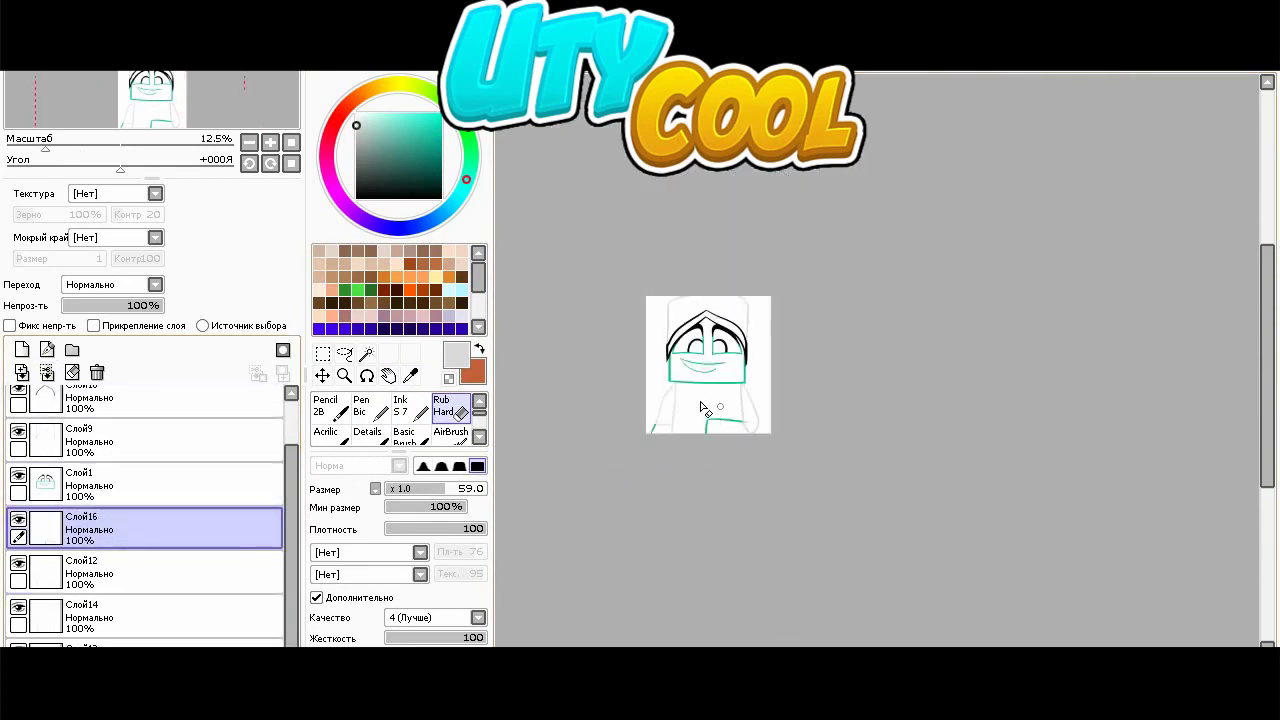
- Add a new layer above Слой16 and draw the left hood drawstring with crossbars in black with the Ink brush at size 31
scroll(707, 403, "up", 2)
left_click(441, 198)
left_click(22, 350)
left_click(411, 408)
scroll(665, 444, "up", 2)
left_click_drag(618, 228, 583, 530)
left_click_drag(660, 233, 643, 380)
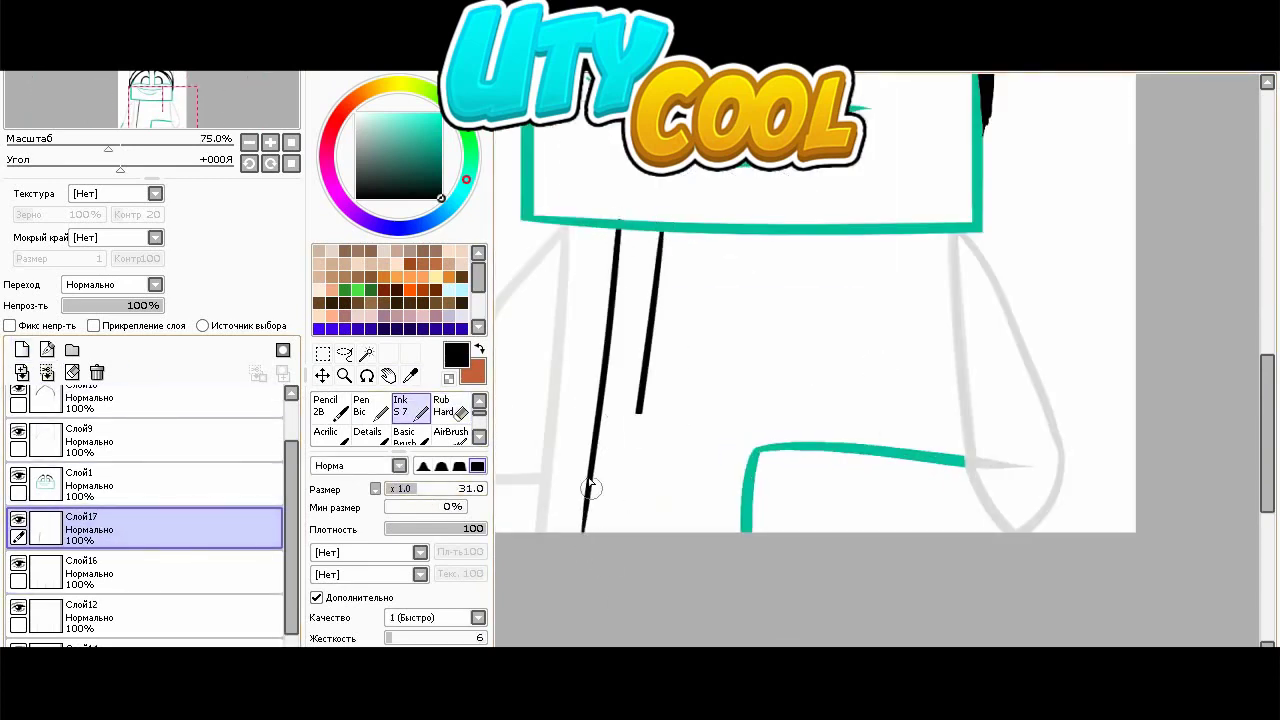
left_click_drag(626, 458, 630, 459)
key("e")
- Draw the two black lines of the right hood drawstring on Слой17, from the chin past the forearm, with the Ink brush
left_click(411, 408)
left_click_drag(806, 232, 829, 474)
key("ctrl+z")
left_click_drag(851, 236, 865, 500)
mouse_move(884, 235)
left_mouse_down()
mouse_move(893, 530)
mouse_move(906, 442)
left_mouse_up()
key("ctrl+z")
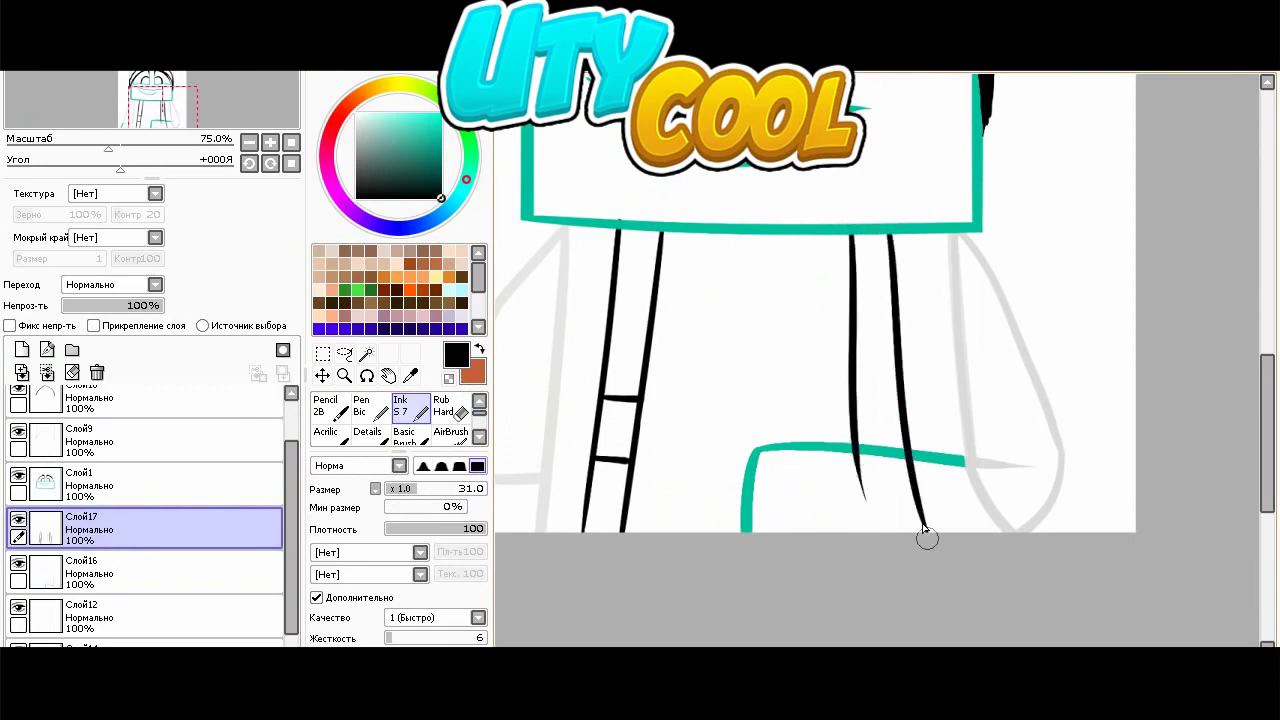
key("ctrl+z")
left_click_drag(880, 236, 890, 530)
key("ctrl+z")
key("ctrl+z")
mouse_move(884, 234)
left_mouse_down()
mouse_move(936, 530)
mouse_move(917, 530)
mouse_move(934, 497)
mouse_move(839, 452)
left_mouse_up()
- Erase the drawstring lines on Слой17 where they run past the left end bar and below the right forearm, using the hard eraser
key("e")
scroll(908, 503, "up", 2)
scroll(839, 452, "down", 3)
scroll(790, 461, "up", 6)
mouse_move(985, 455)
left_mouse_down()
mouse_move(809, 437)
mouse_move(826, 422)
left_mouse_up()
scroll(896, 415, "down", 6)
scroll(892, 390, "up", 3)
- Cut the right drawstring from Слой17, paste it as its own layer Слой18, and place that layer below Слой12
left_click(322, 354)
left_click_drag(795, 198, 1003, 486)
left_click(95, 44)
left_click(119, 126)
key("ctrl+v")
scroll(120, 475, "down", 2)
left_click_drag(118, 446, 97, 588)
left_click(110, 441)
key("e")
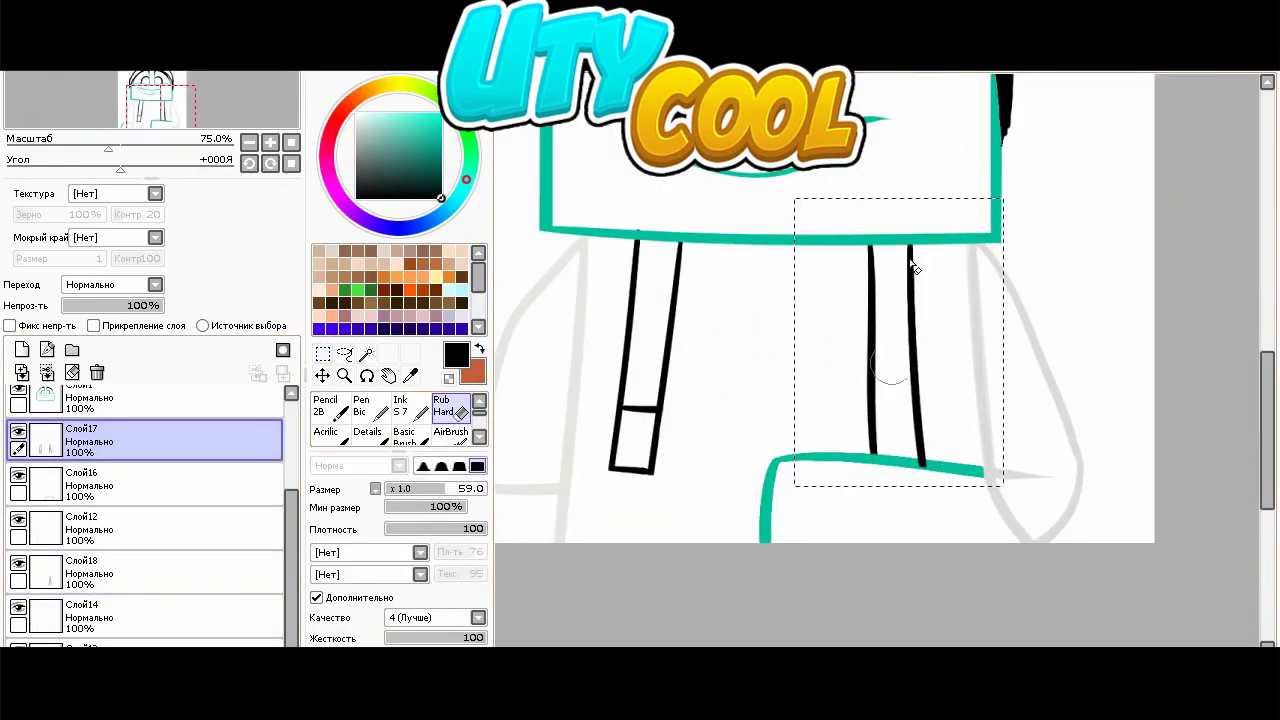
- Enlarge the left drawstring on Слой17 slightly with the Размер transform and apply it
key("v")
scroll(622, 388, "down", 1)
left_click(317, 540)
scroll(688, 405, "up", 1)
left_click_drag(666, 344, 690, 352)
left_click(344, 670)
left_click(344, 670)
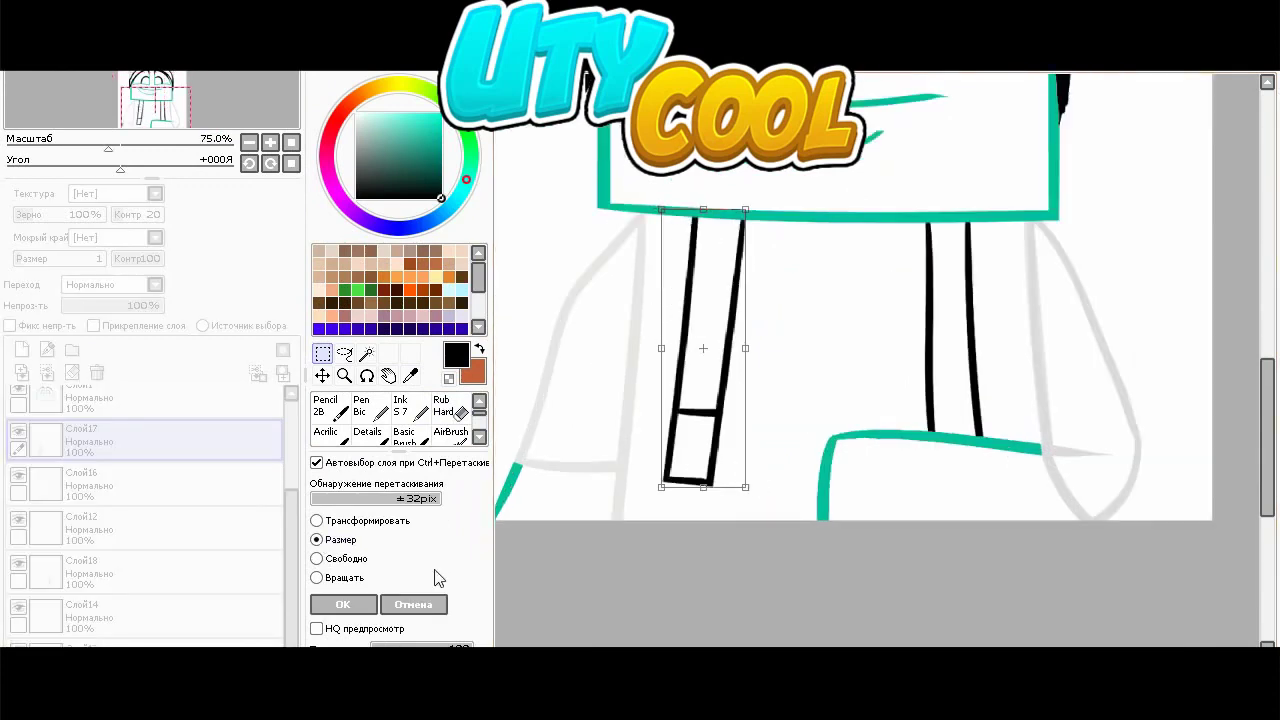
left_click(362, 604)
- Resize the right drawstring on Слой18 with the Размер transform and apply it
scroll(723, 530, "down", 4)
scroll(723, 510, "up", 2)
left_click(190, 571)
left_click(321, 541)
scroll(790, 430, "up", 1)
left_click(362, 602)
scroll(790, 485, "down", 4)
scroll(755, 472, "up", 2)
scroll(730, 419, "down", 1)
scroll(222, 480, "up", 2)
- Stretch the hood outline on Слой9 slightly outward at both sides and at its top with the Размер transform
left_click(160, 436)
scroll(165, 425, "down", 1)
left_click(180, 415)
left_click(318, 540)
scroll(688, 355, "up", 3)
left_click_drag(692, 352, 688, 352)
left_click_drag(1022, 354, 1028, 354)
left_click_drag(852, 297, 852, 305)
left_click_drag(855, 217, 855, 202)
left_click_drag(872, 304, 872, 304)
left_click(375, 595)
scroll(564, 519, "up", 1)
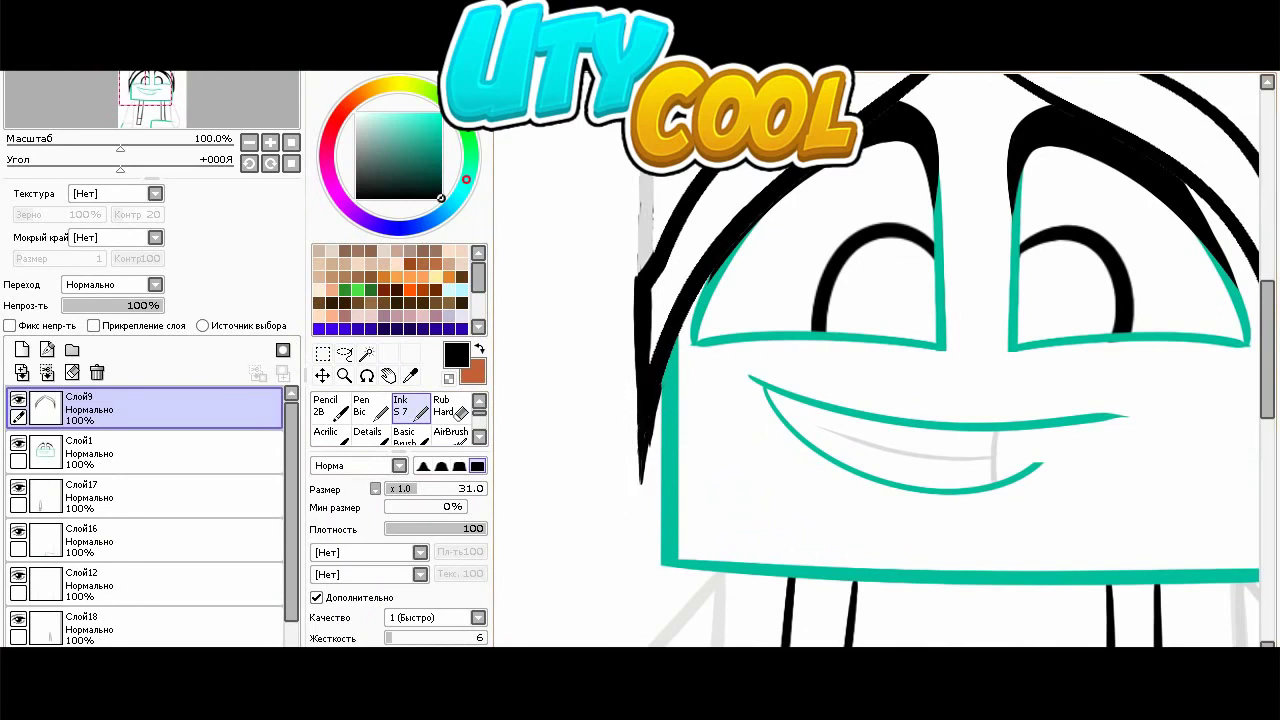
- Add a new layer above Слой9 and set the Ink brush colour to a pale yellow
scroll(660, 342, "down", 6)
scroll(768, 350, "up", 2)
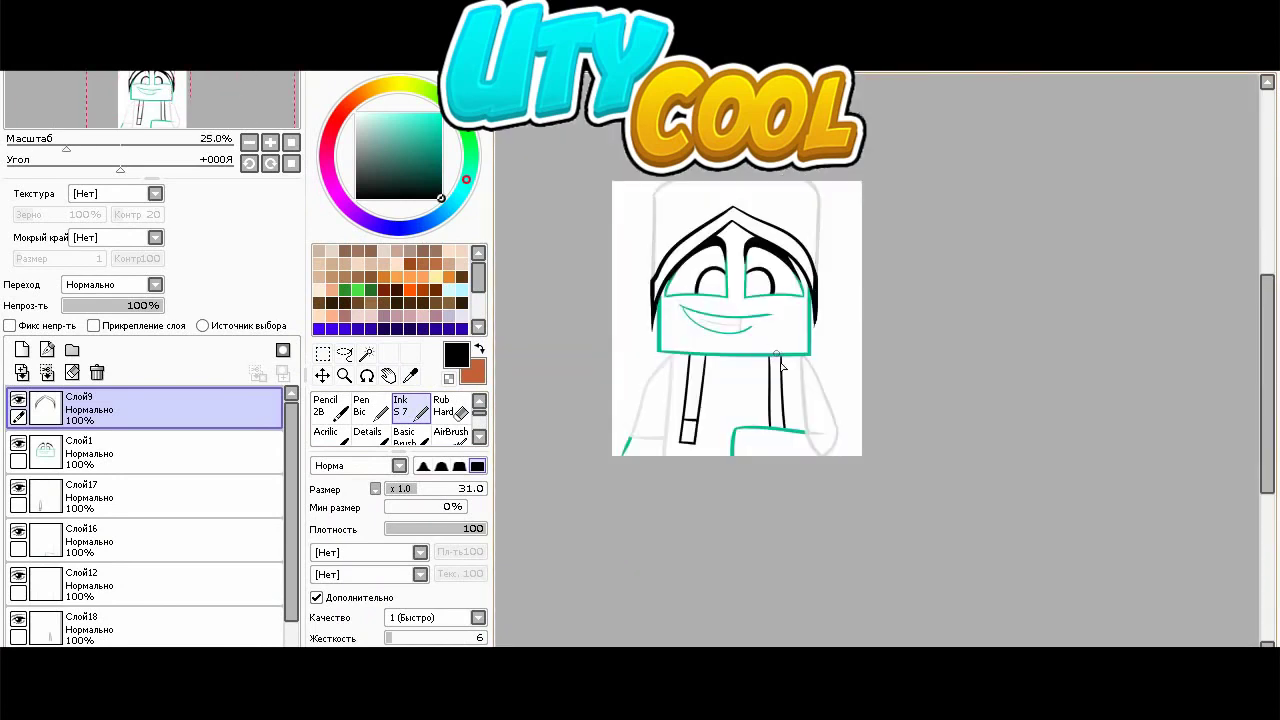
left_click(22, 350)
left_click(375, 113)
left_click(395, 85)
left_click_drag(395, 86, 384, 117)
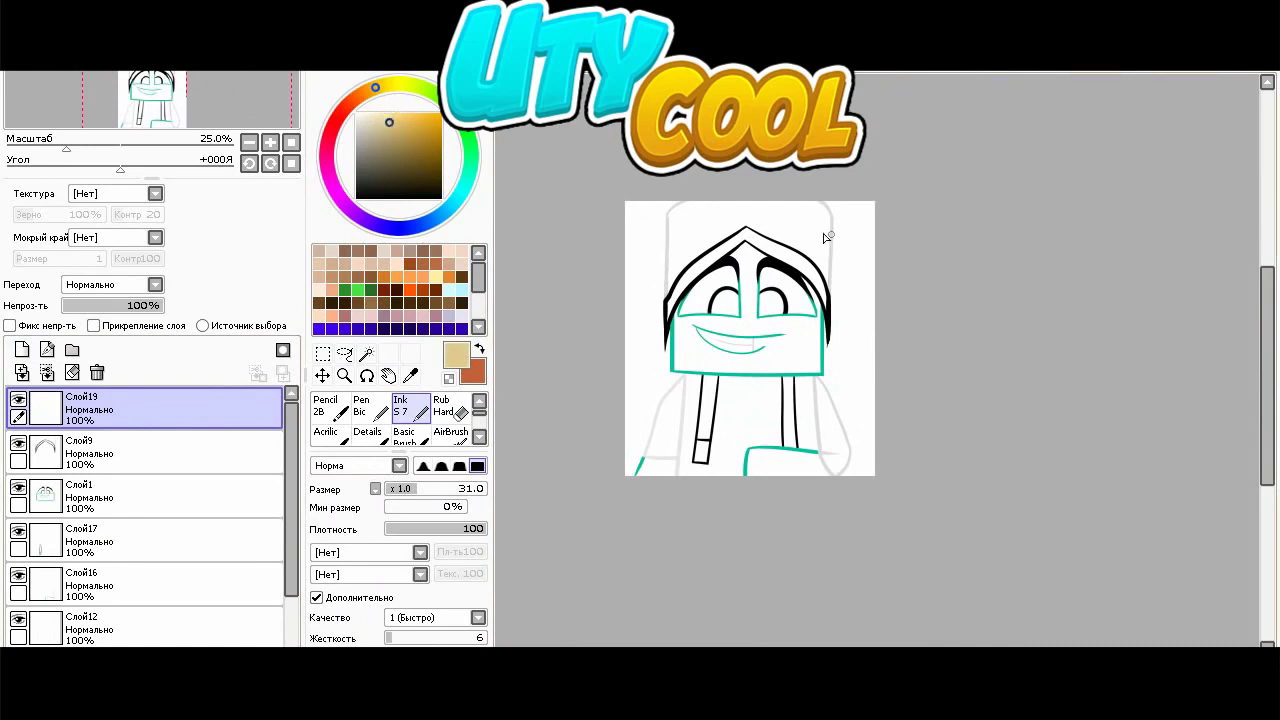
scroll(786, 231, "up", 1)
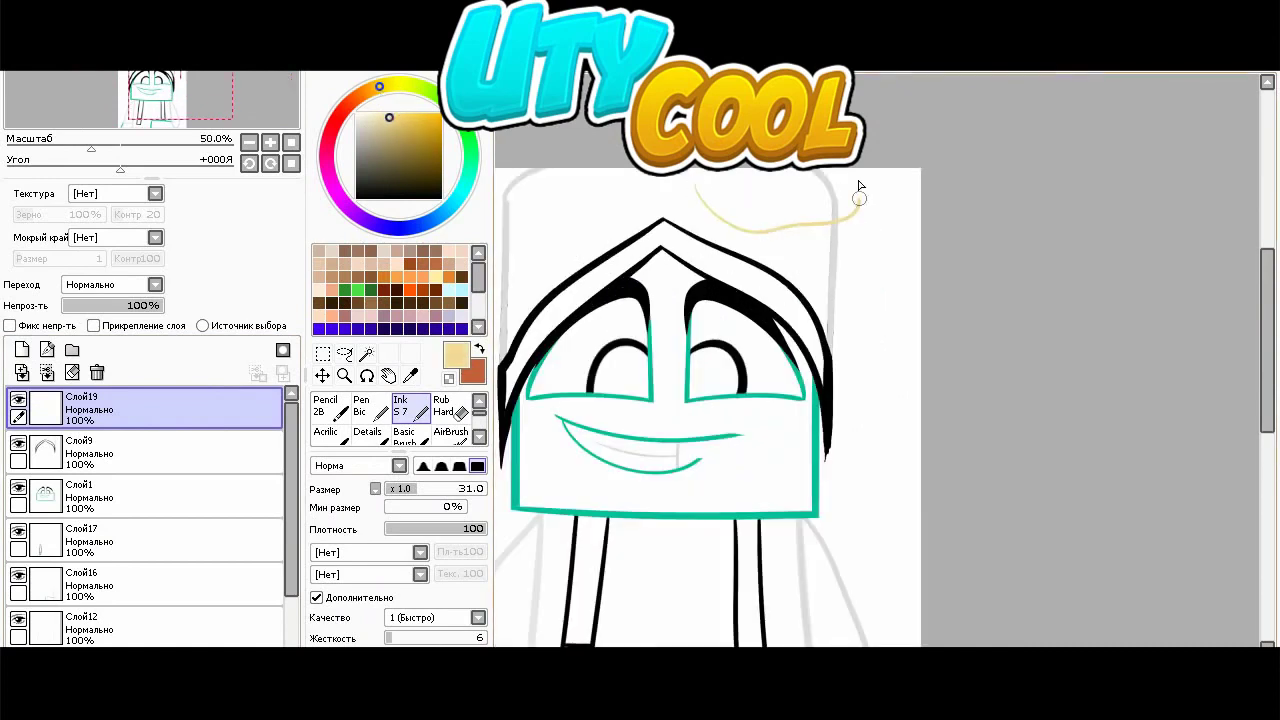
key("ctrl+z")
- Draw the duck's head, body, tail and cheek outline over the right forearm in pale yellow on Слой19 and Слой20
scroll(851, 380, "down", 1)
scroll(853, 384, "up", 2)
left_click_drag(783, 473, 822, 515)
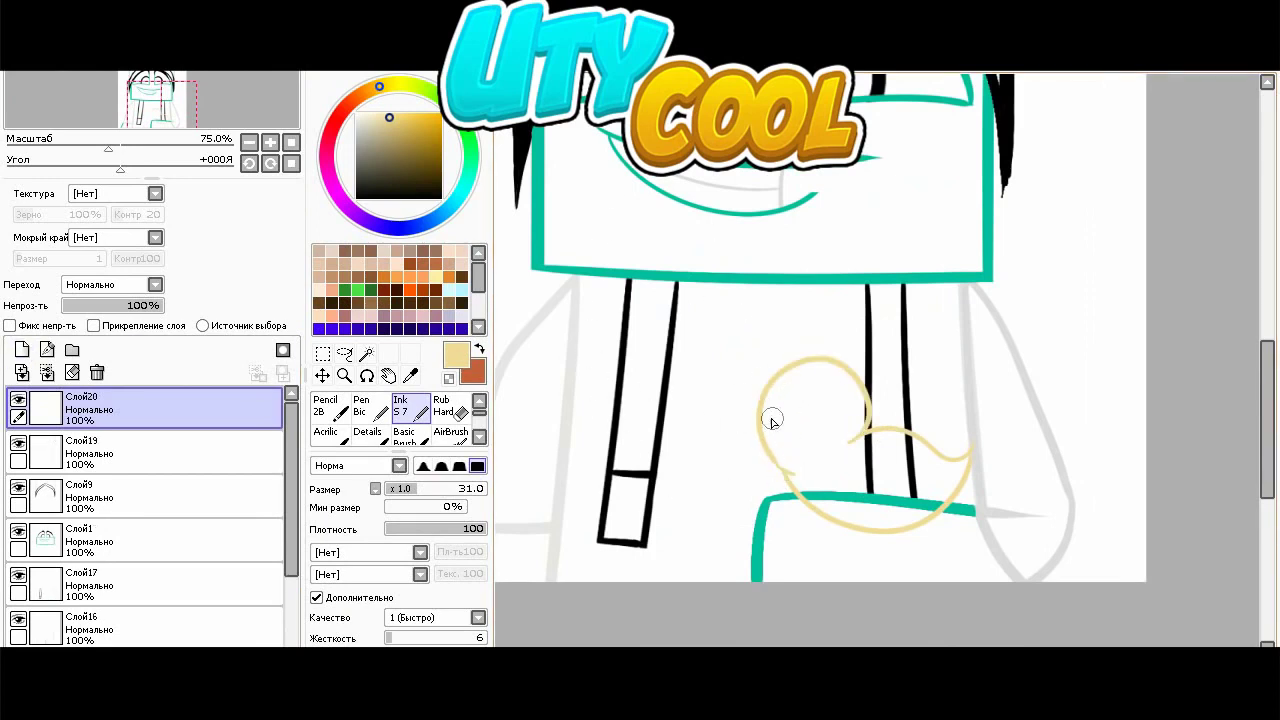
left_click_drag(762, 426, 768, 456)
- Erase the duck's head line on Слой19 where it runs behind the cheek, using the hard eraser at size 26
left_click(450, 409)
left_click(170, 453)
left_click(410, 489)
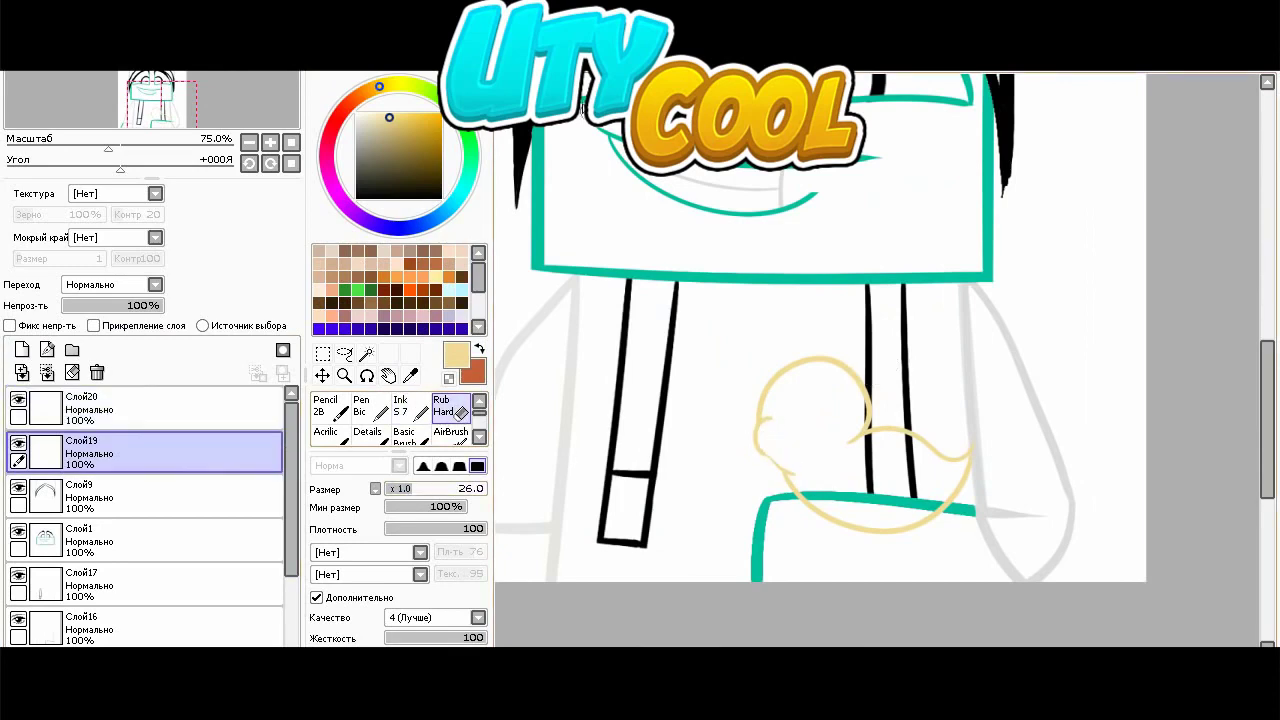
scroll(562, 220, "up", 5)
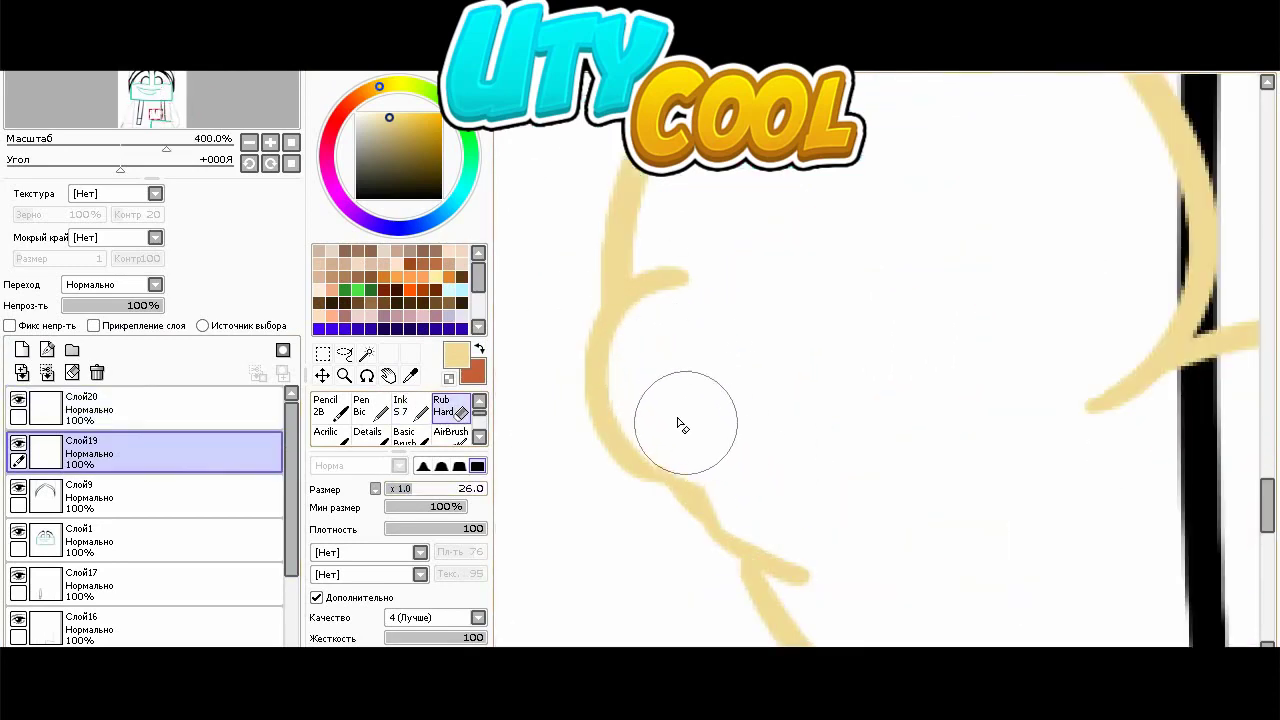
scroll(787, 370, "down", 9)
scroll(787, 370, "up", 4)
- Add a new layer above Слой19 and draw the duck's beak in orange with the Ink brush at size 31
left_click(22, 350)
left_click(408, 408)
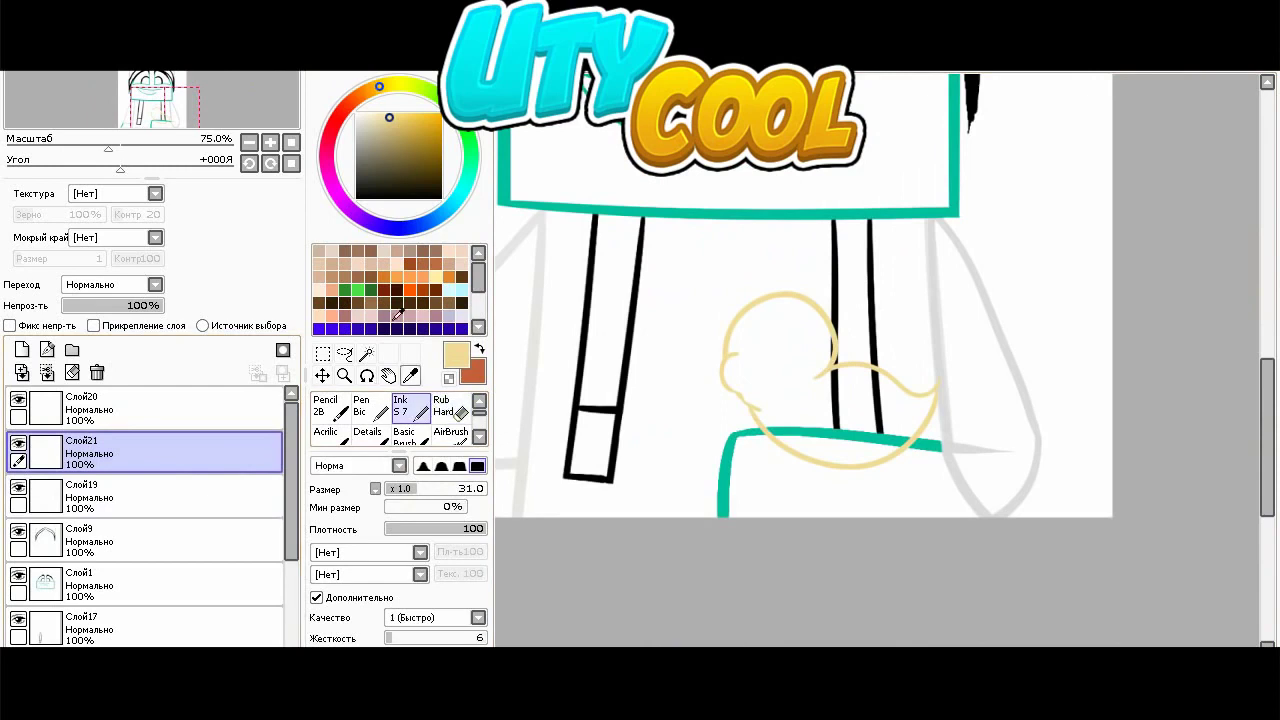
left_click(410, 264)
scroll(734, 349, "up", 1)
left_click(372, 90)
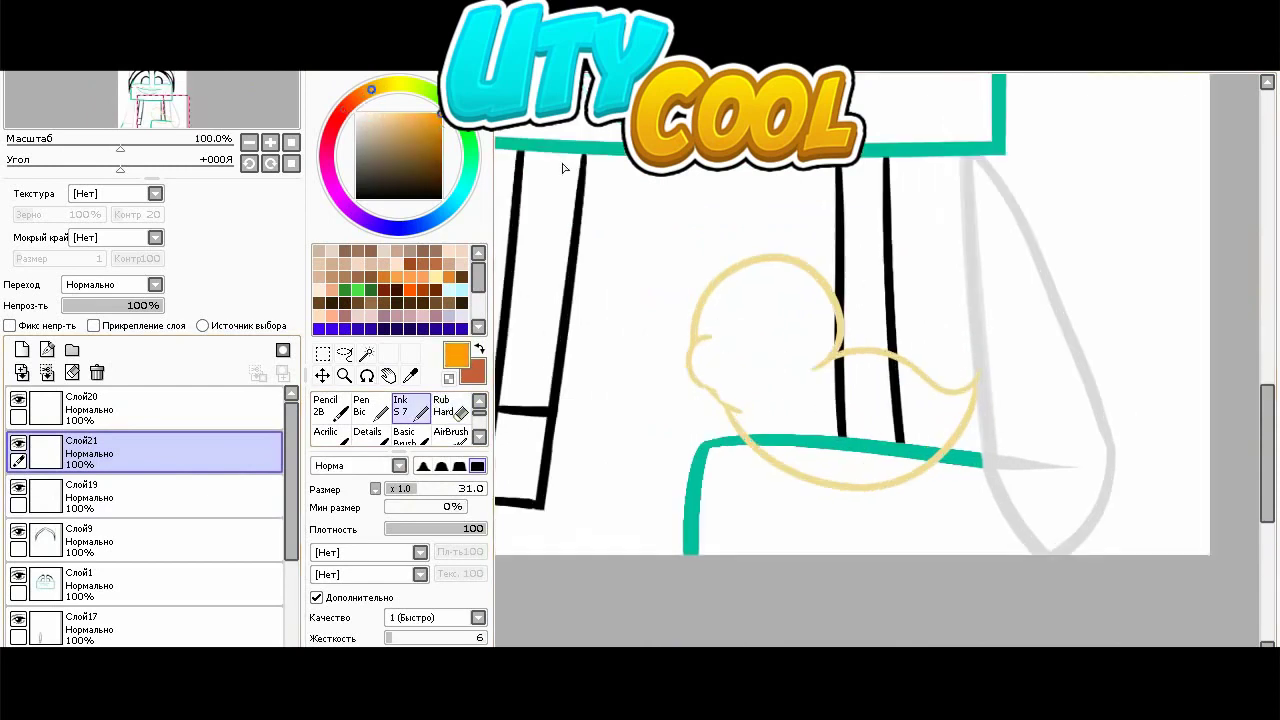
left_click_drag(685, 384, 774, 356)
- Move the beak layer Слой21 above Слой20 in the layer order
left_click_drag(245, 452, 270, 396)
key("ctrl+z")
key("ctrl+z")
left_click_drag(220, 452, 225, 396)
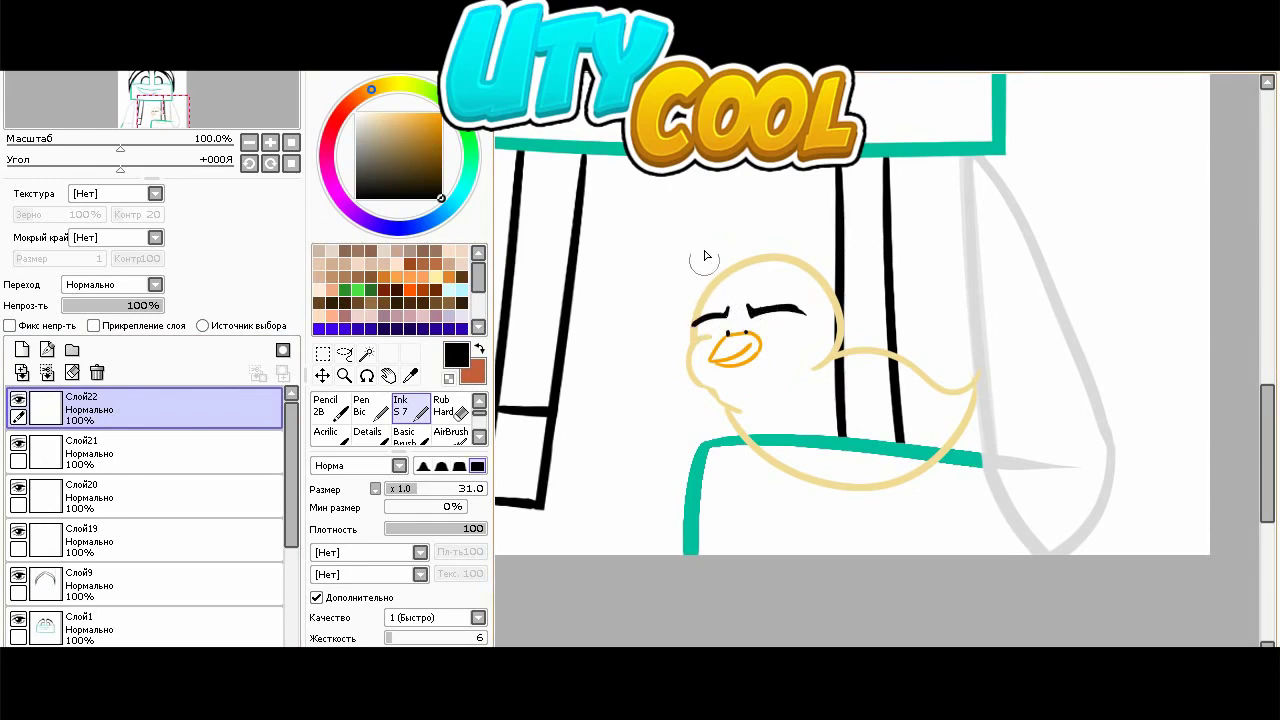
- Nudge the duck's black closed eyes on Слой22 slightly to the right and apply the transform
scroll(704, 230, "down", 2)
scroll(730, 252, "up", 3)
key("ctrl+t")
left_click_drag(649, 304, 657, 305)
key("Return")
scroll(772, 382, "down", 4)
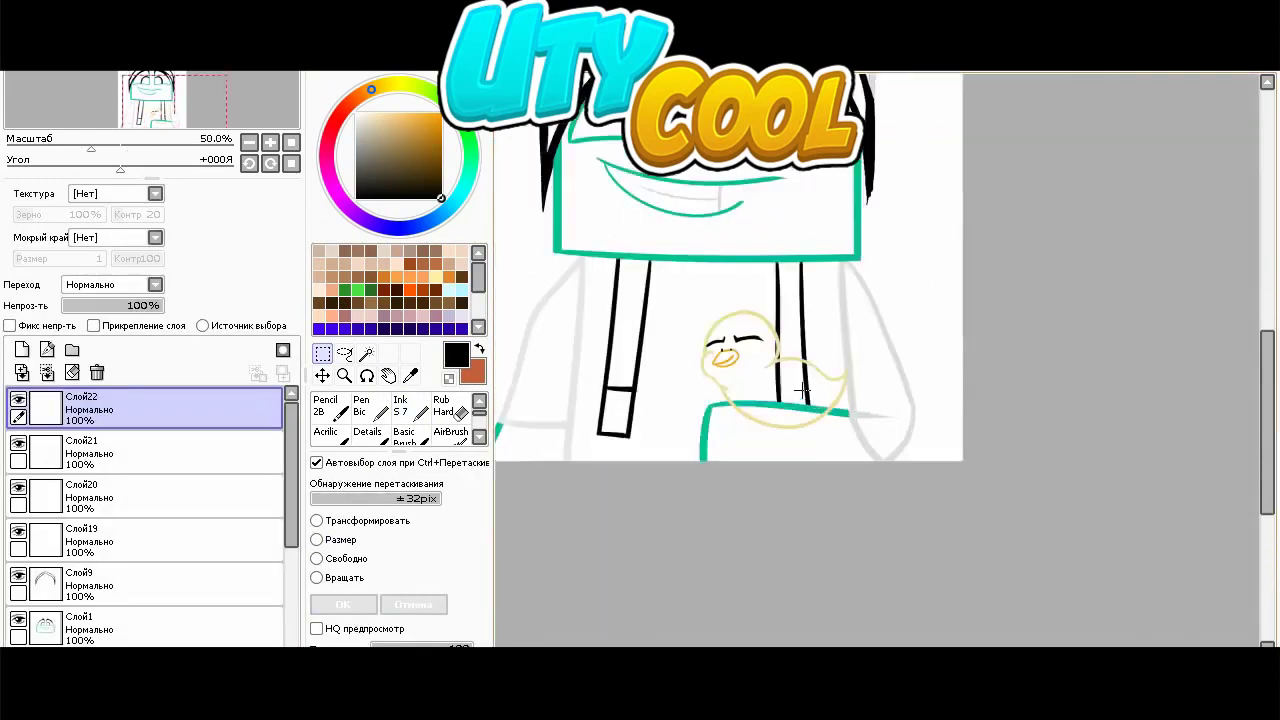
- Draw scalloped feather marks on the duck's wing and forehead in sampled pale yellow on Слой22 with the Ink brush at size 31
scroll(800, 390, "up", 5)
left_click(789, 543, "alt")
left_click(410, 407)
left_click_drag(682, 368, 836, 353)
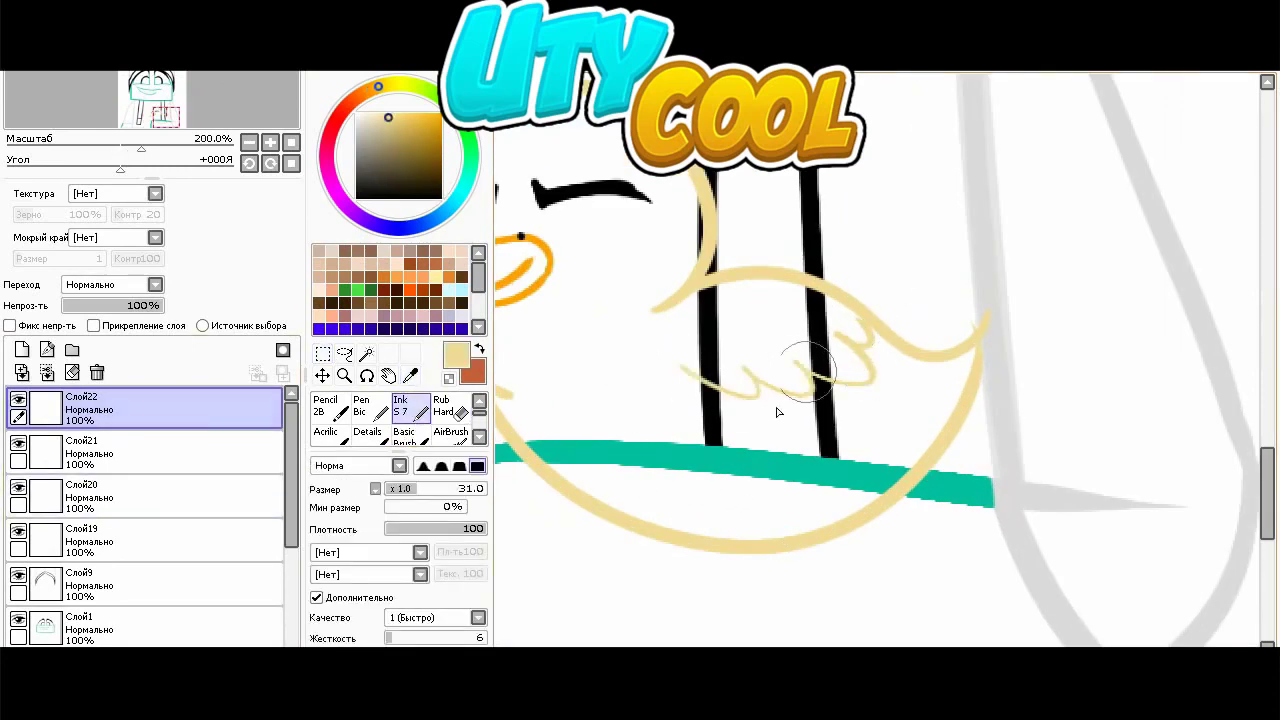
scroll(760, 302, "down", 3)
scroll(668, 232, "up", 2)
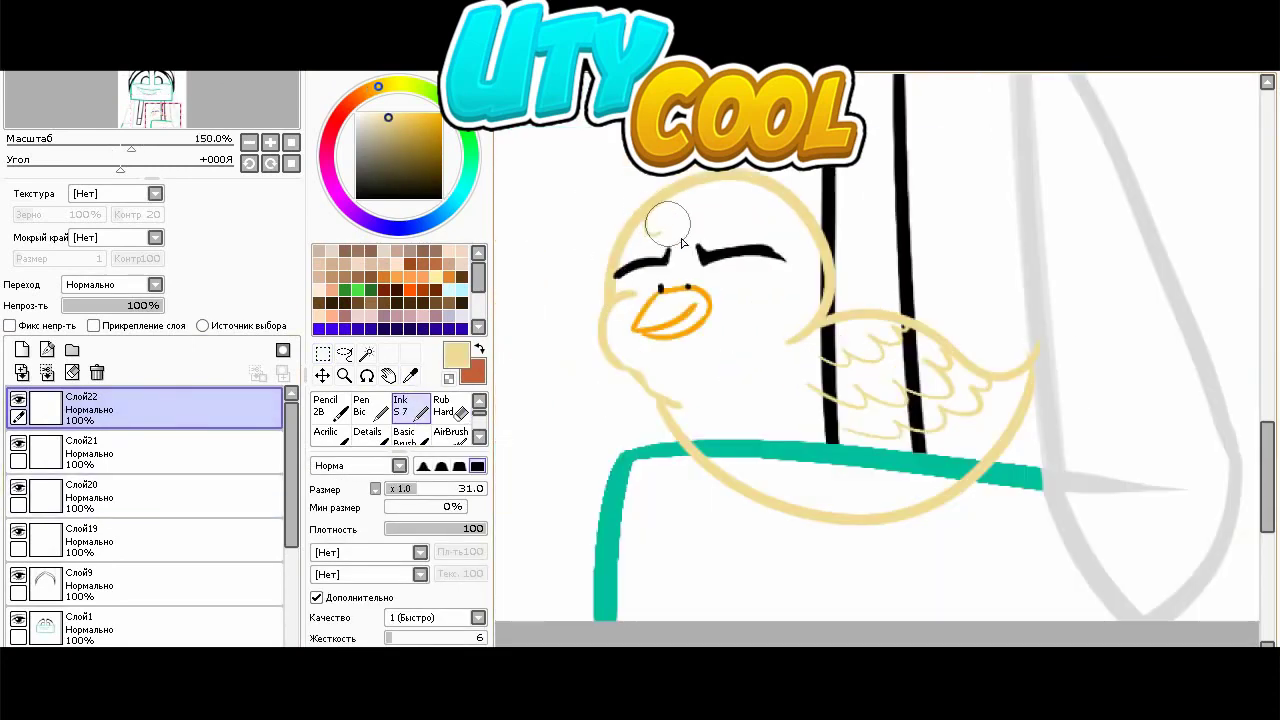
scroll(737, 314, "down", 1)
scroll(737, 314, "down", 3)
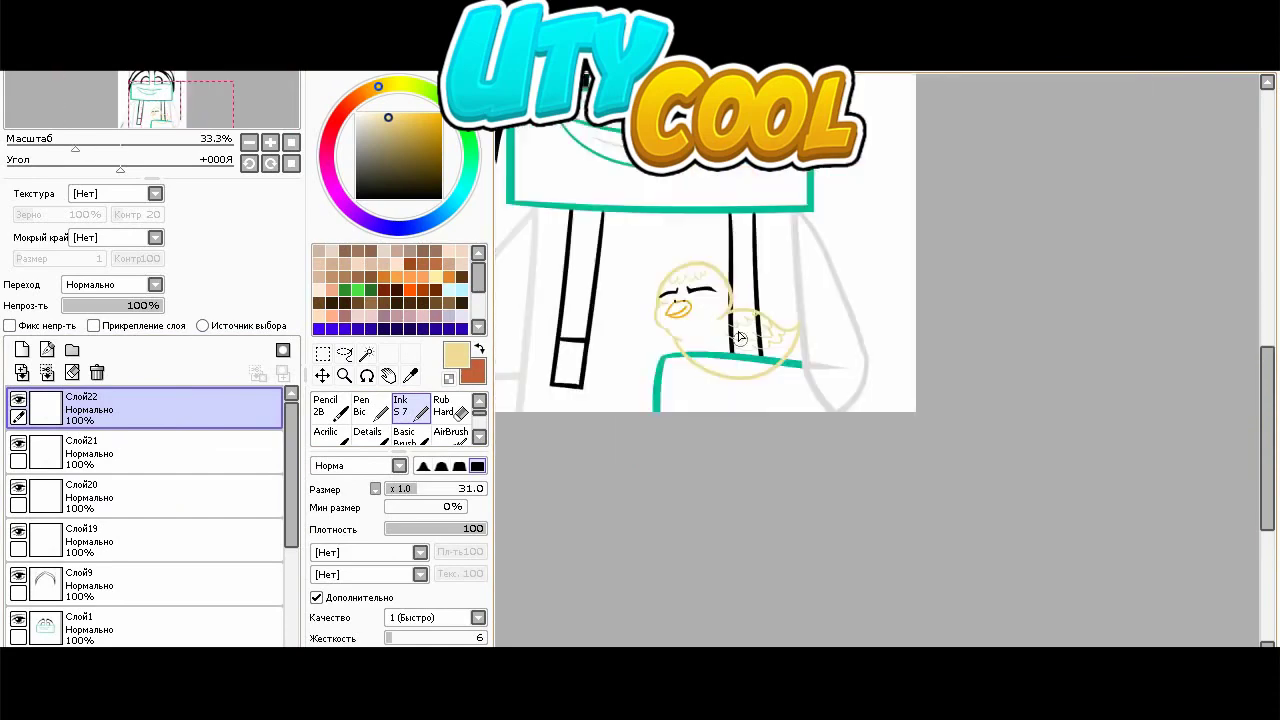
- Erase the duck's head outline on Слой19 above the forehead feathers, using the hard eraser at size 26
scroll(737, 314, "up", 3)
left_click(460, 405)
scroll(662, 287, "up", 4)
left_click(150, 496)
left_click(150, 540)
left_click_drag(572, 325, 728, 302)
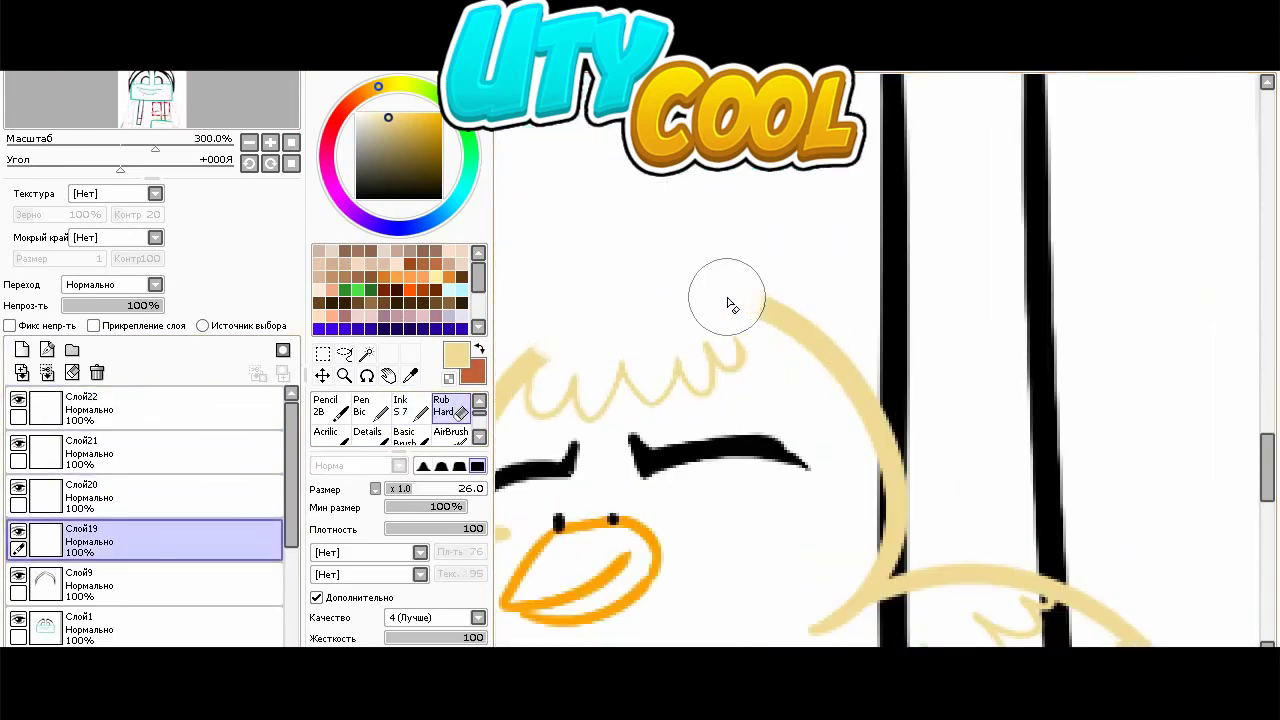
- Draw a spiky feather tuft across the gap atop the duck's head in pale yellow on Слой19, using the Ink brush at size 31
left_click(412, 407)
mouse_move(534, 366)
left_mouse_down()
mouse_move(631, 309)
mouse_move(760, 309)
left_mouse_up()
scroll(760, 309, "down", 3)
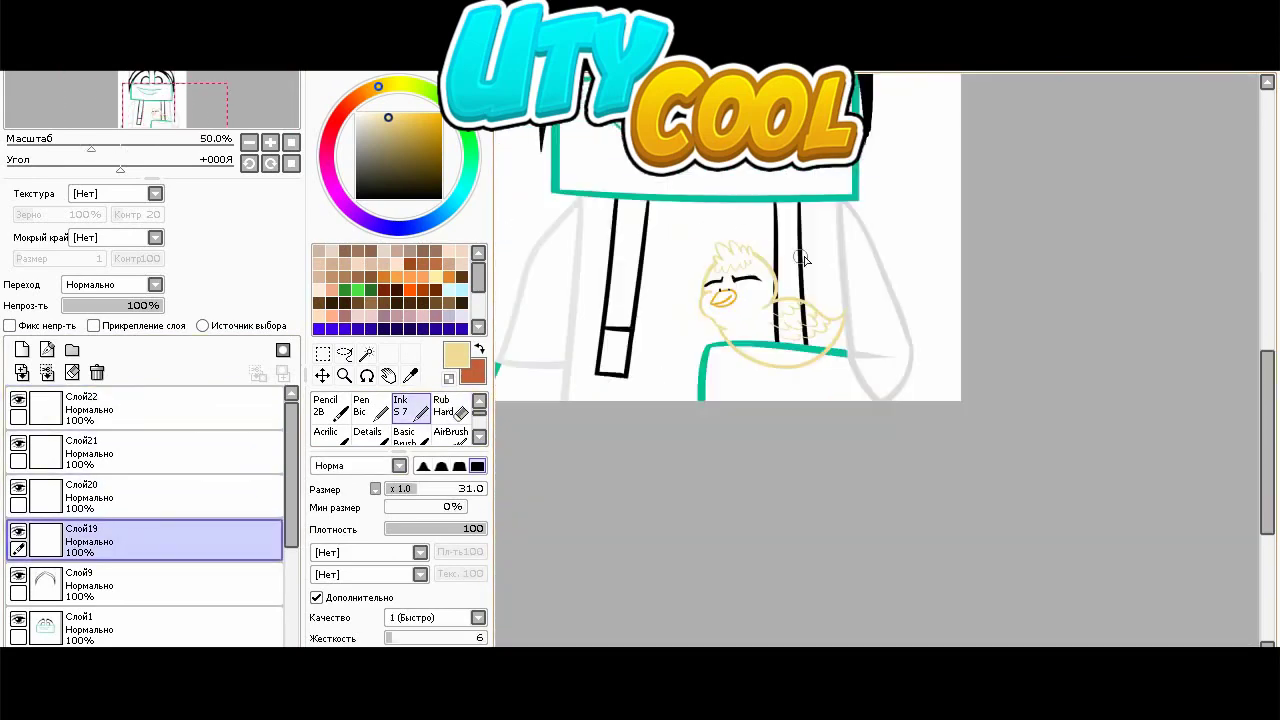
- Erase the teal arm line and black drawstring lines overlapping the duck's body on their lower layers, using the hard eraser at size 26
scroll(800, 368, "up", 1)
left_click(450, 407)
scroll(150, 540, "down", 3)
left_click(150, 557)
scroll(685, 295, "up", 1)
mouse_move(617, 402)
left_mouse_down()
mouse_move(560, 386)
mouse_move(905, 418)
mouse_move(714, 363)
mouse_move(815, 262)
left_mouse_up()
key("Down")
key("Down")
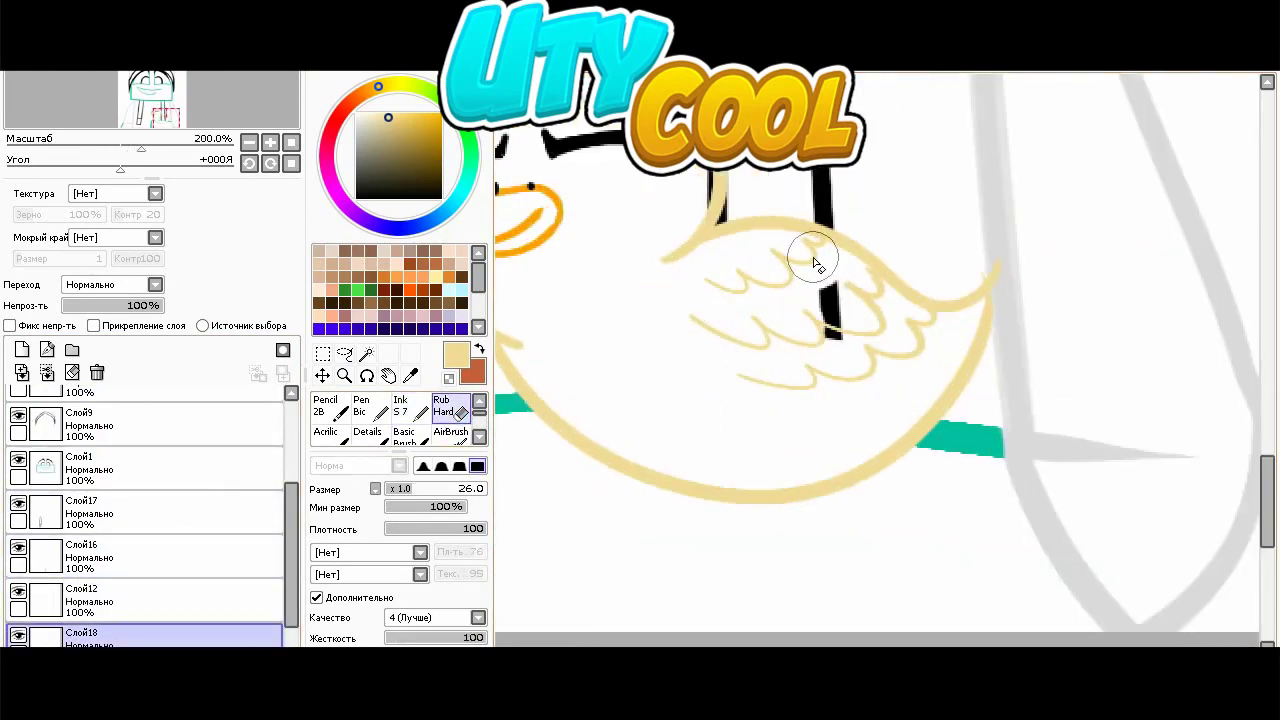